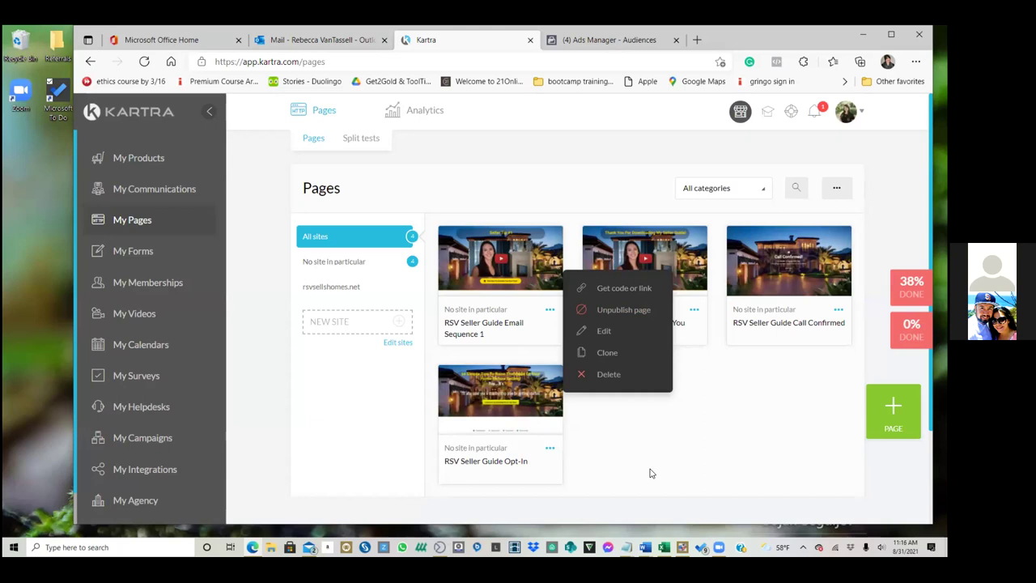
# Switch to the Ads Manager Audiences page, and open the Facebook home feed in a new browser tab
pyautogui.scroll(-1, 647, 259)
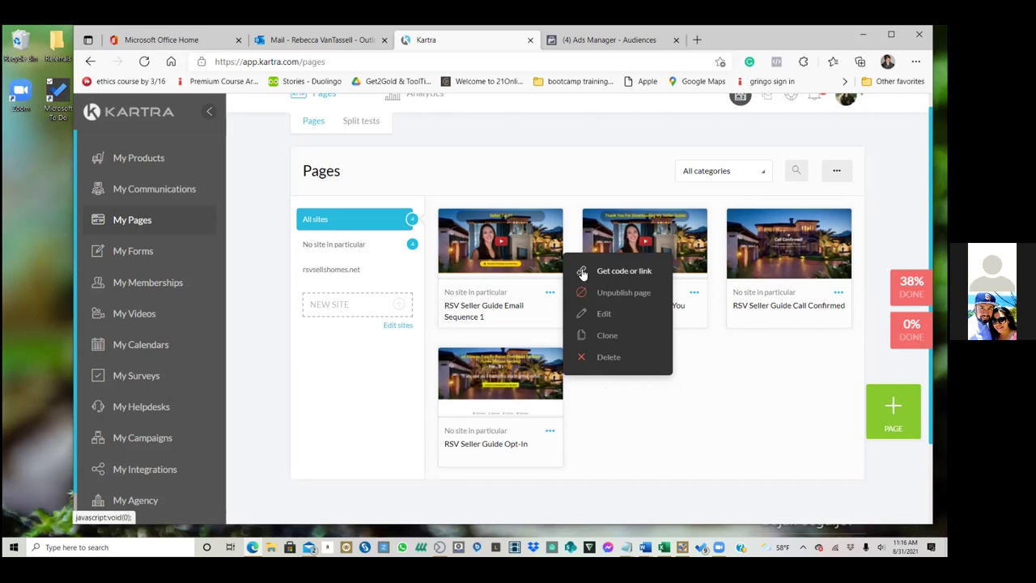
pyautogui.click(627, 44)
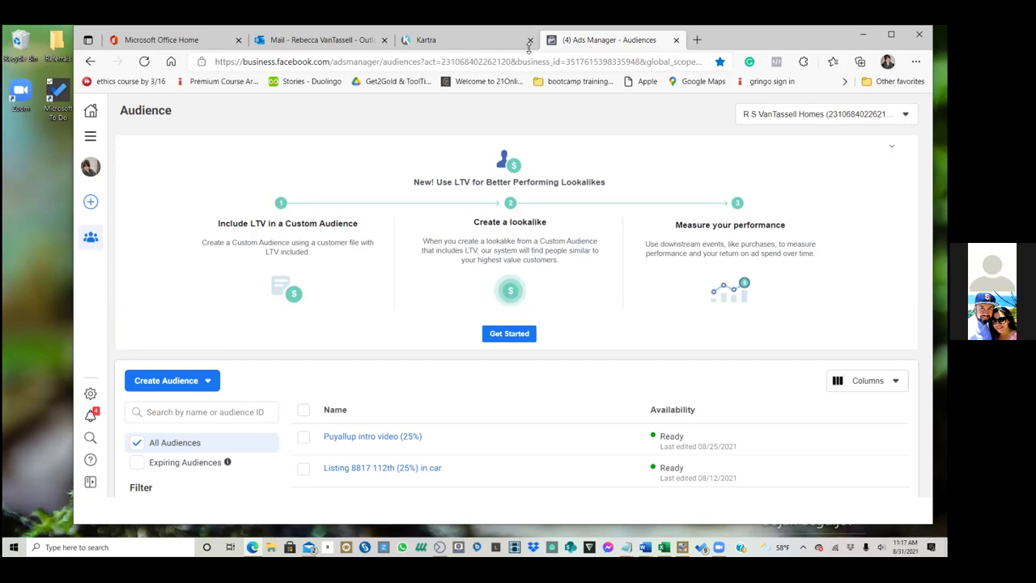
pyautogui.click(696, 40)
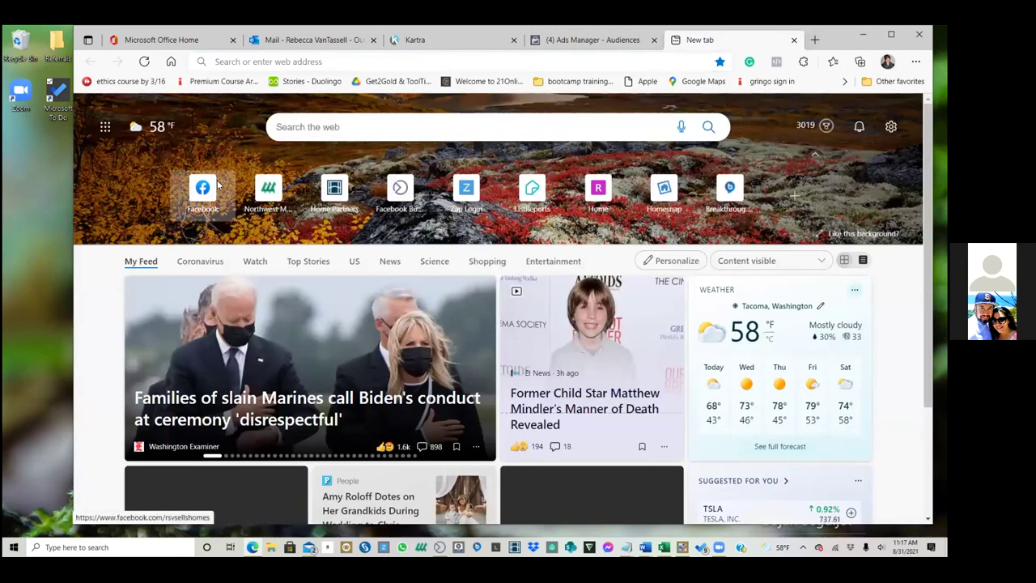
pyautogui.click(217, 185)
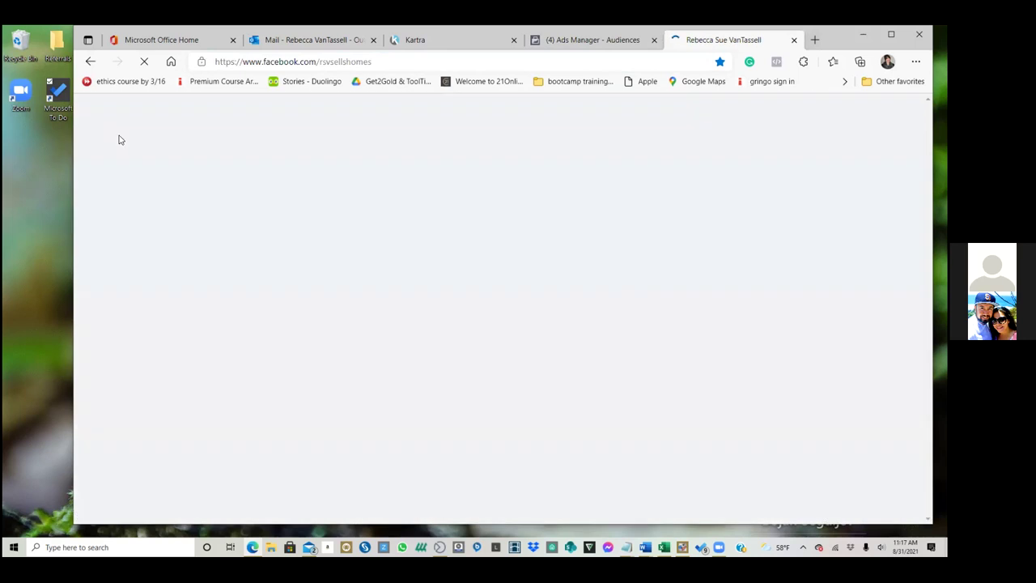
pyautogui.scroll(-1, 391, 270)
pyautogui.click(94, 112)
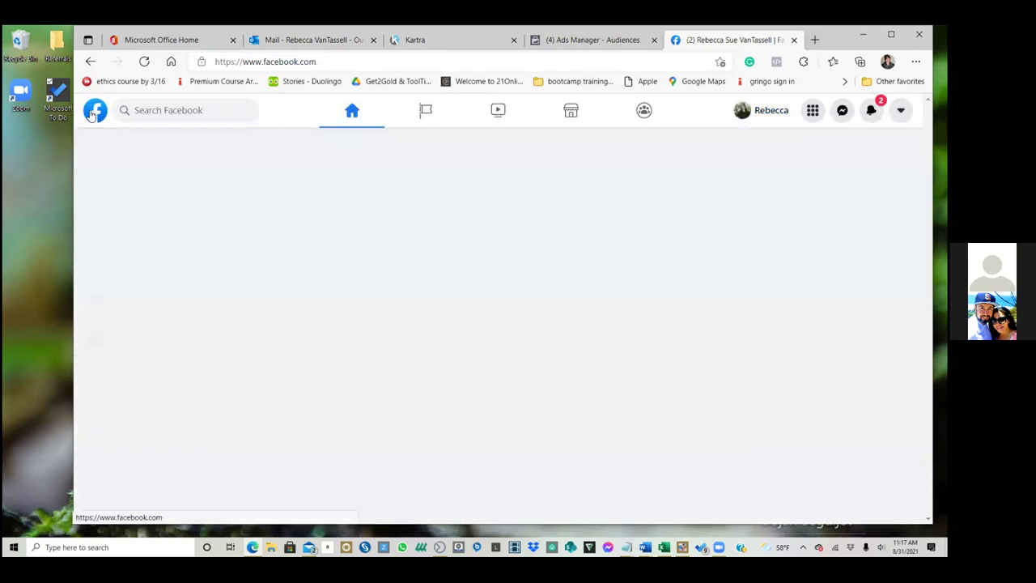
# Search the Facebook news feed for sponsored posts and examine the GoDaddy ad's text, image and sign-up link
pyautogui.scroll(-3, 668, 327)
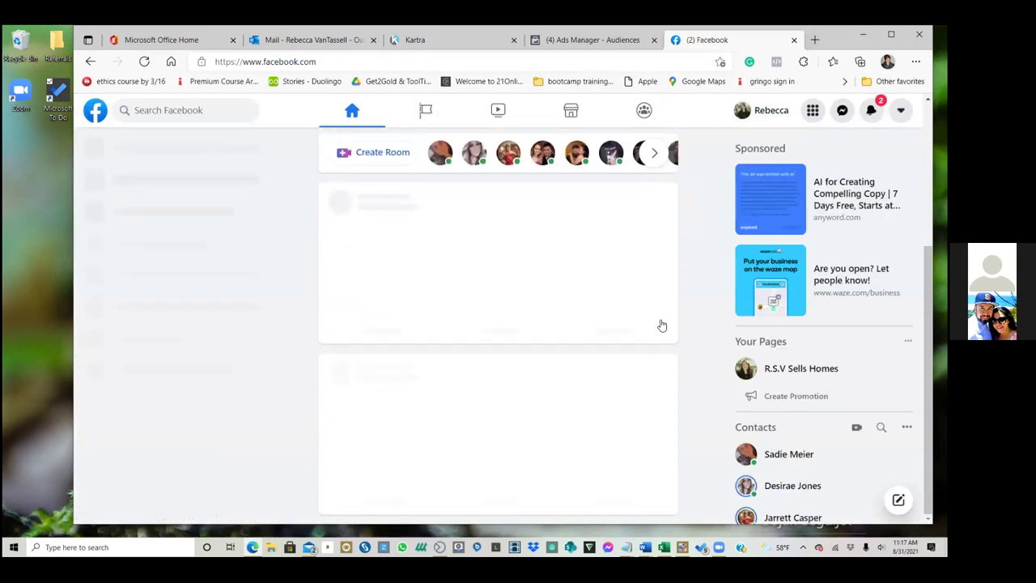
pyautogui.scroll(-10, 643, 334)
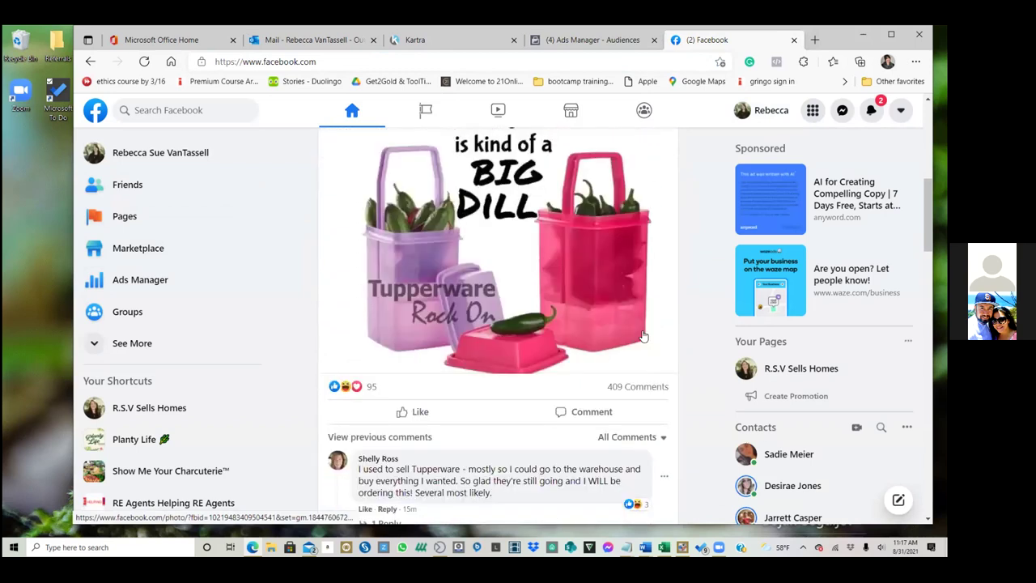
pyautogui.scroll(-10, 642, 334)
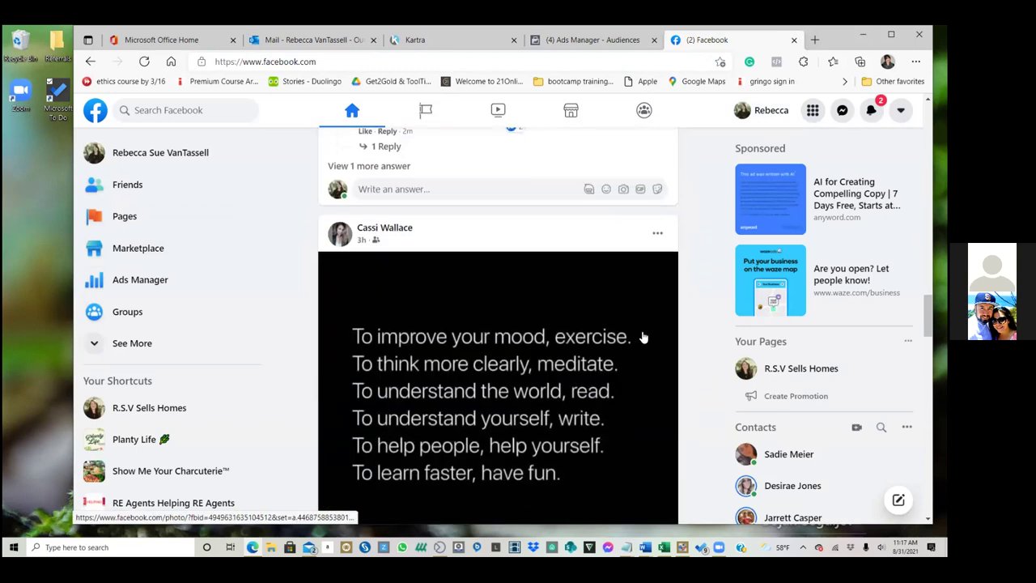
pyautogui.scroll(-10, 640, 334)
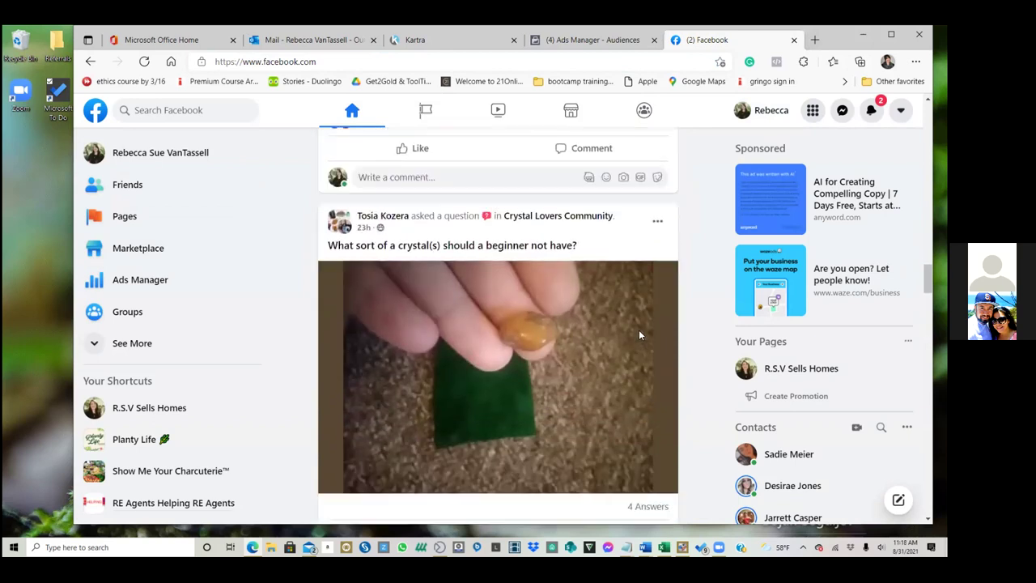
pyautogui.scroll(-10, 638, 333)
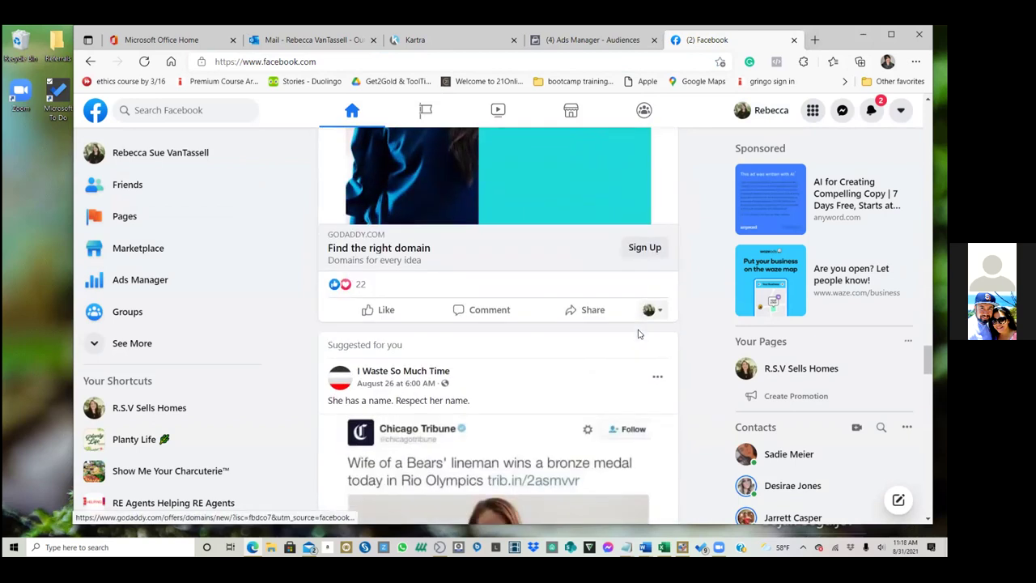
pyautogui.scroll(2, 630, 336)
pyautogui.scroll(2, 632, 335)
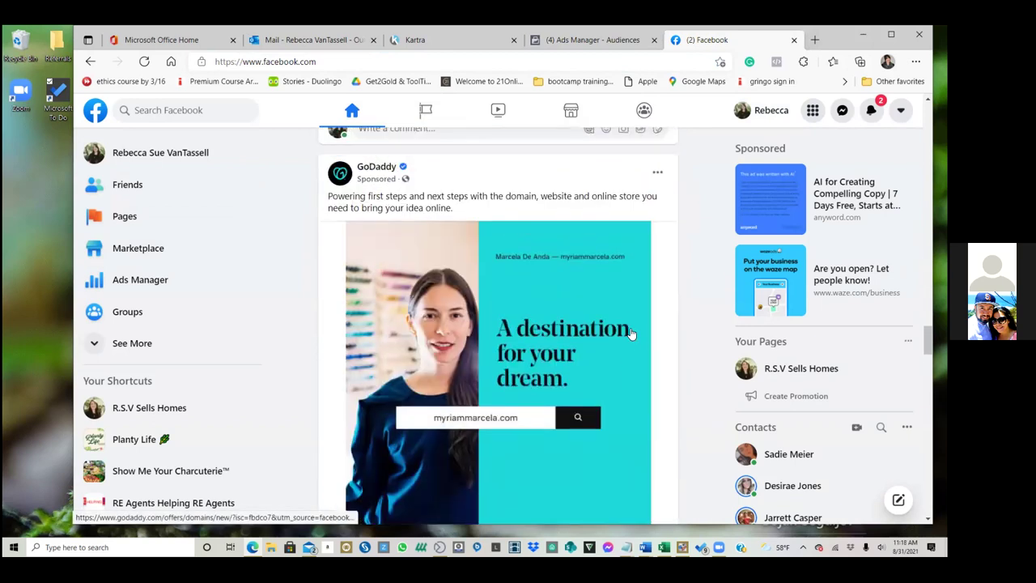
pyautogui.scroll(-2, 631, 334)
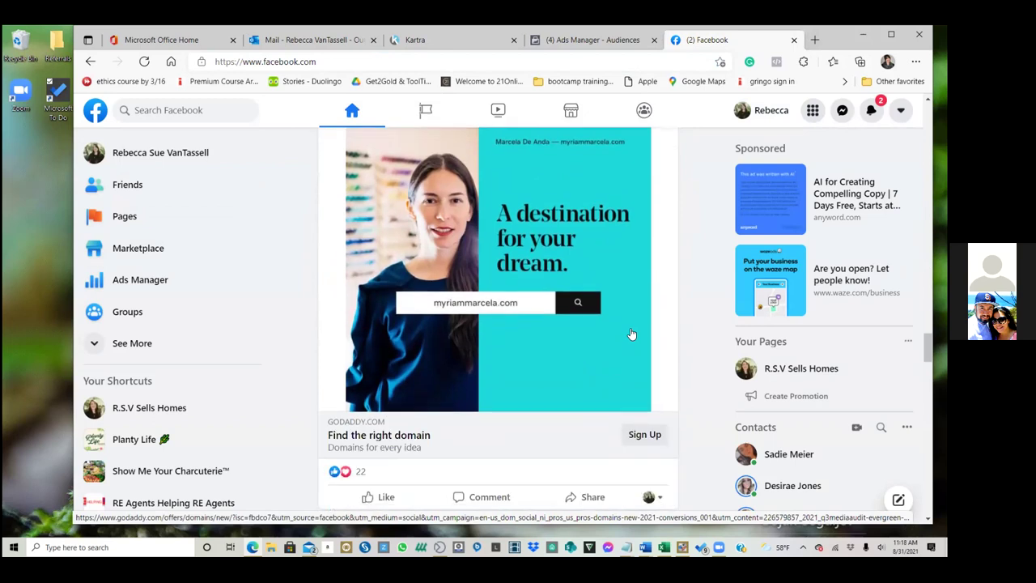
# Look further down the feed for software ads and examine the ClickUp and Kajabi sponsored posts
pyautogui.scroll(-15, 631, 334)
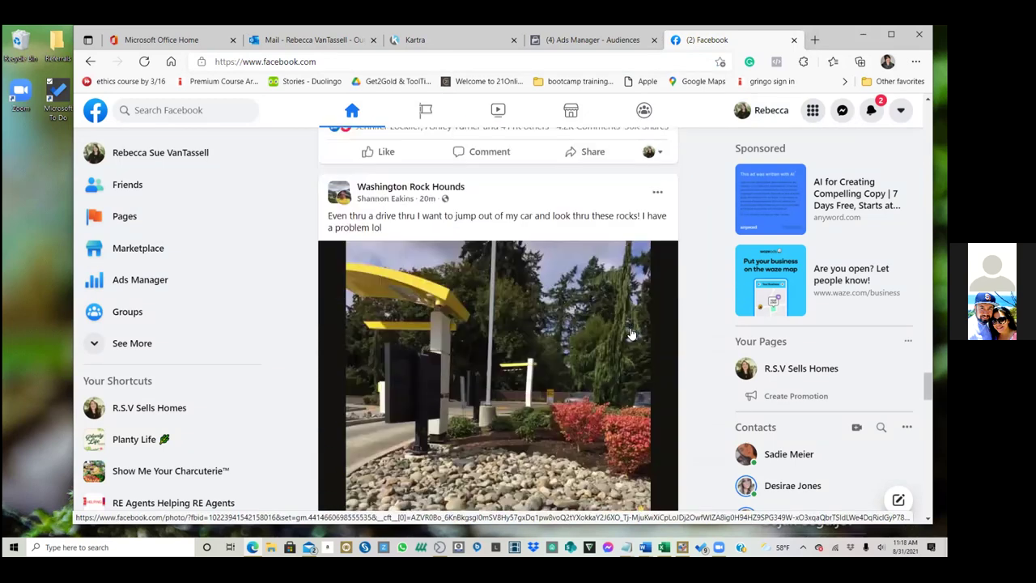
pyautogui.scroll(-15, 631, 334)
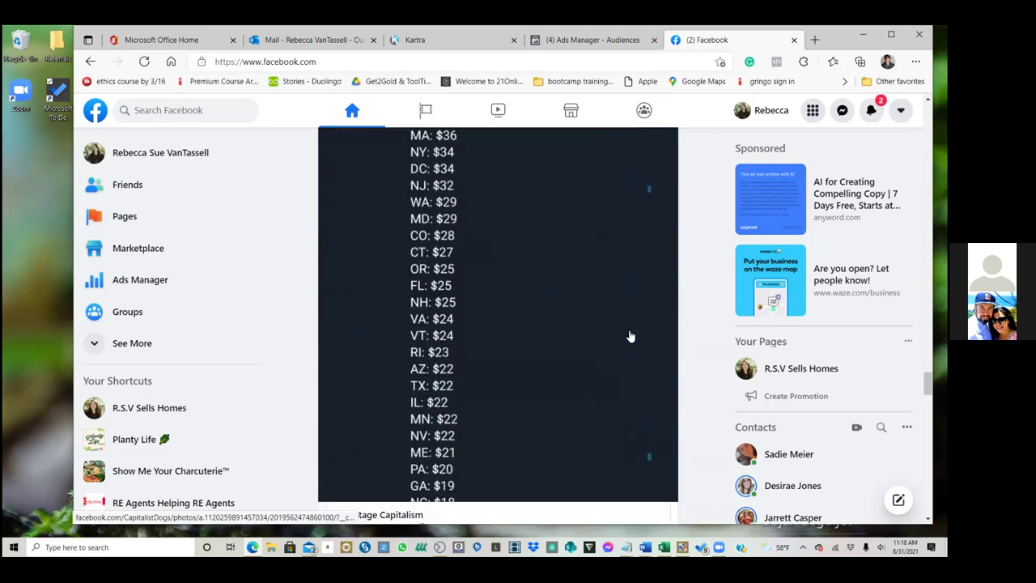
pyautogui.scroll(-10, 631, 335)
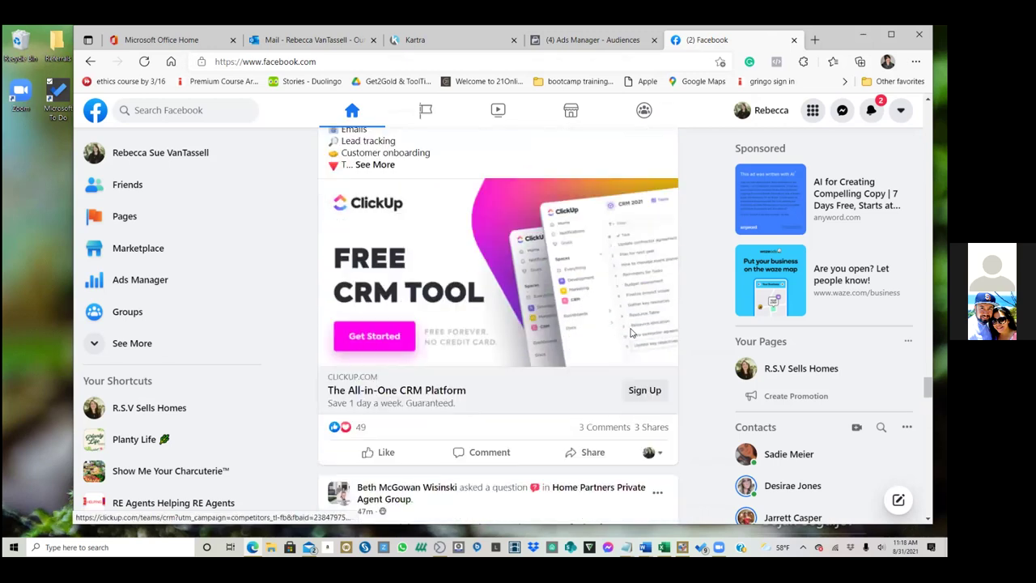
pyautogui.scroll(-1, 631, 335)
pyautogui.scroll(4, 631, 334)
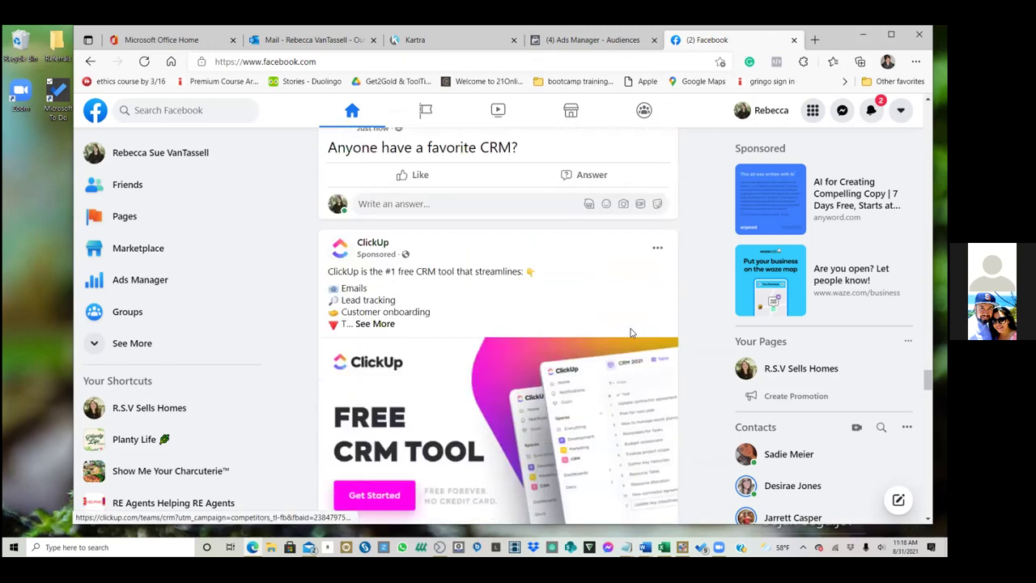
pyautogui.scroll(-15, 631, 334)
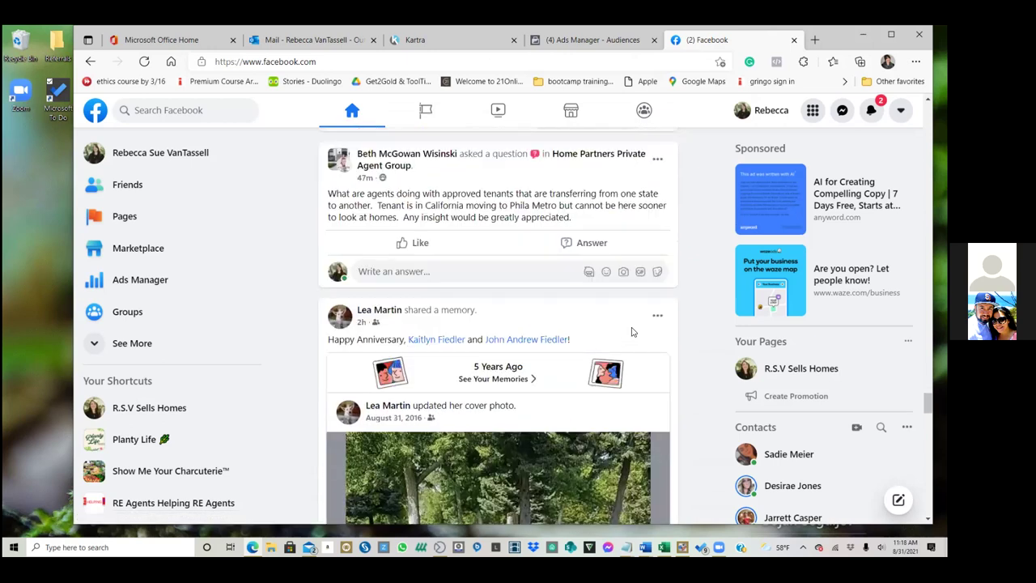
pyautogui.scroll(-20, 632, 334)
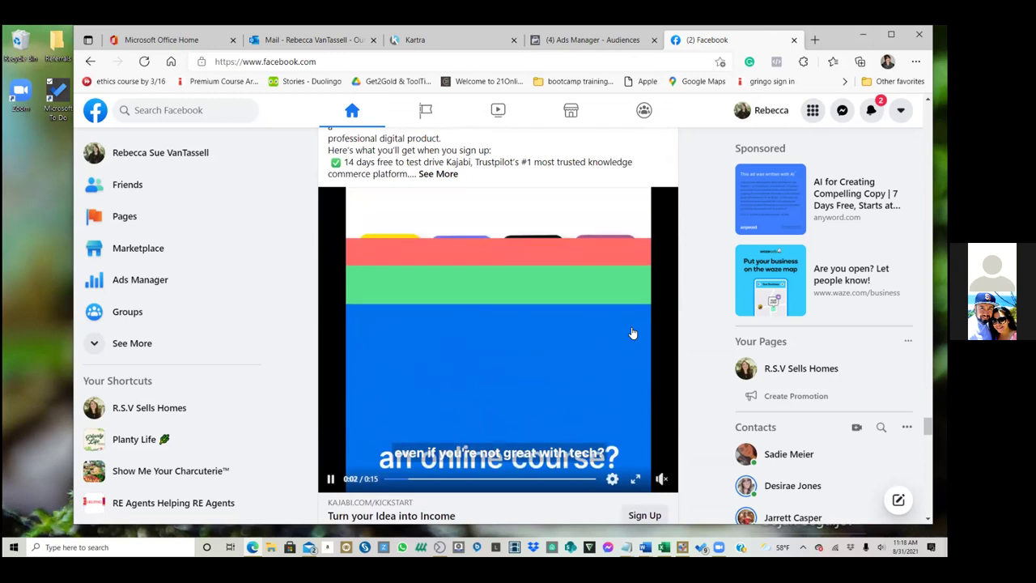
pyautogui.scroll(1, 697, 328)
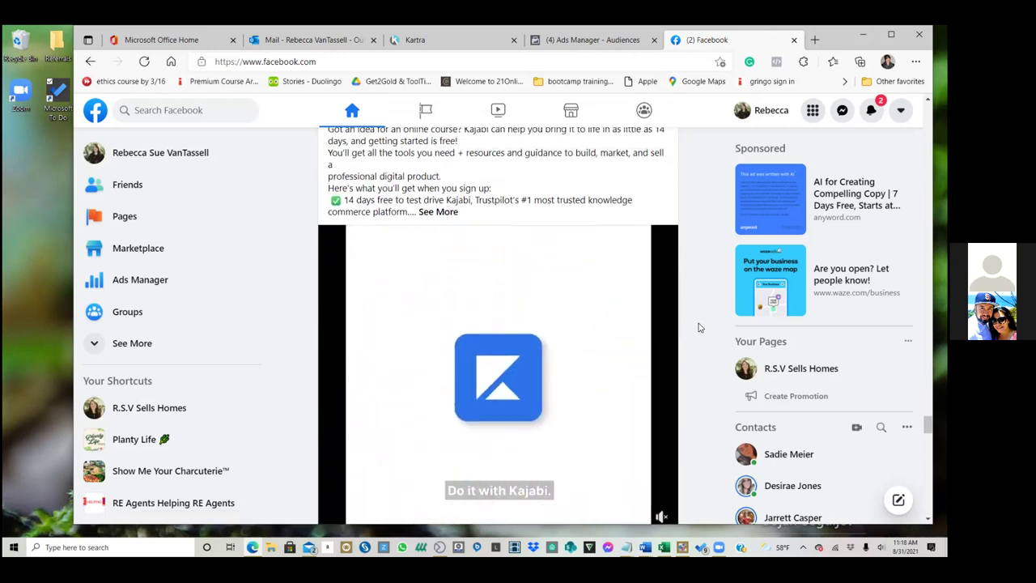
pyautogui.scroll(3, 700, 327)
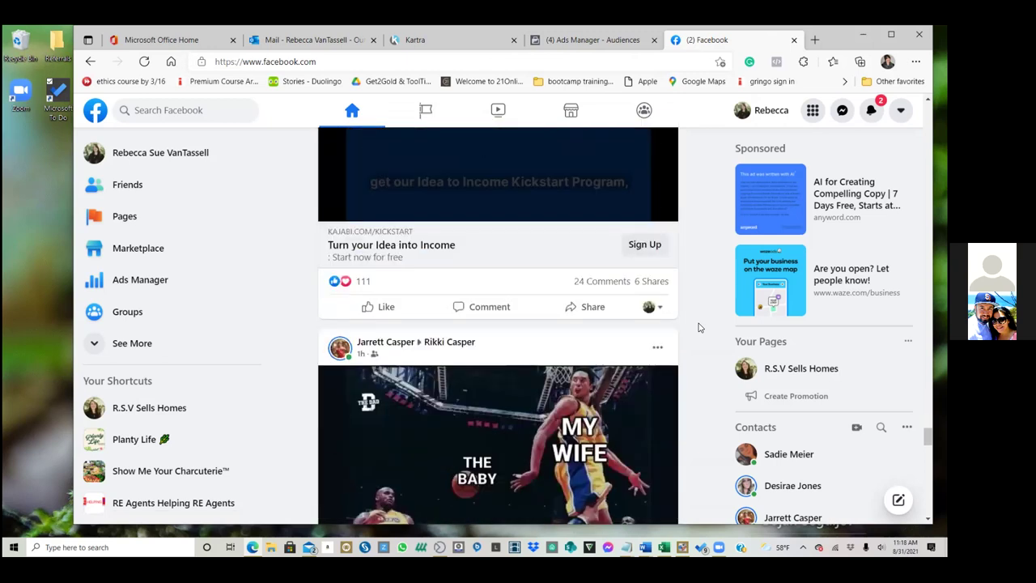
# Examine the Curbio, Wix and Threads of Fate sponsored posts among the regular posts in the feed
pyautogui.scroll(-18, 699, 327)
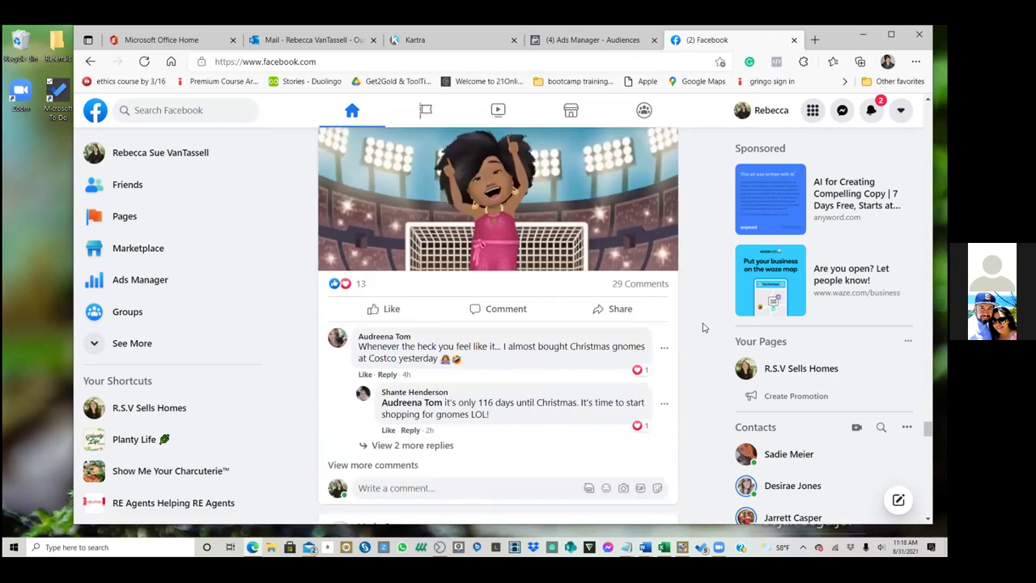
pyautogui.scroll(-20, 703, 326)
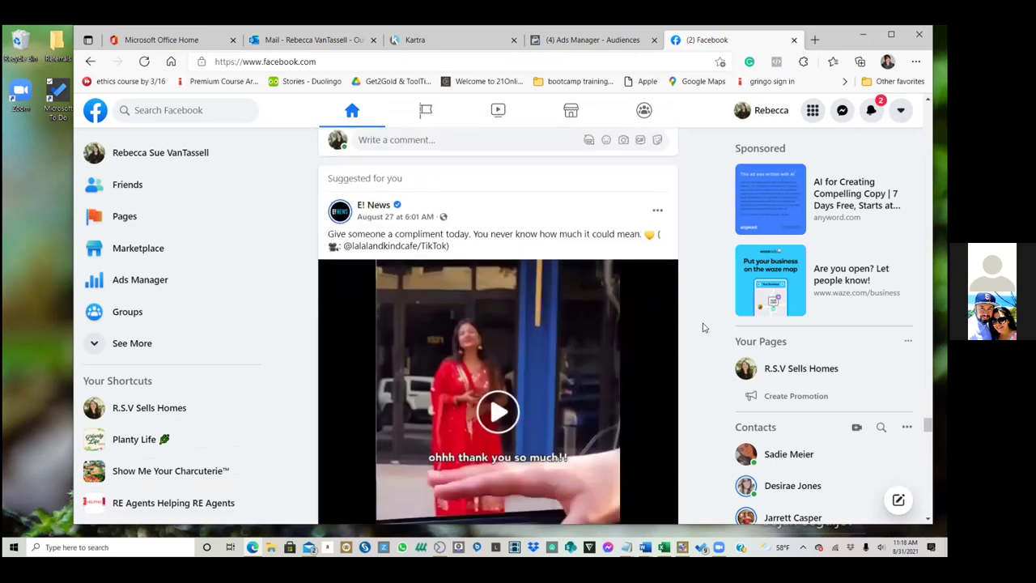
pyautogui.scroll(-2, 702, 327)
pyautogui.scroll(-4, 702, 326)
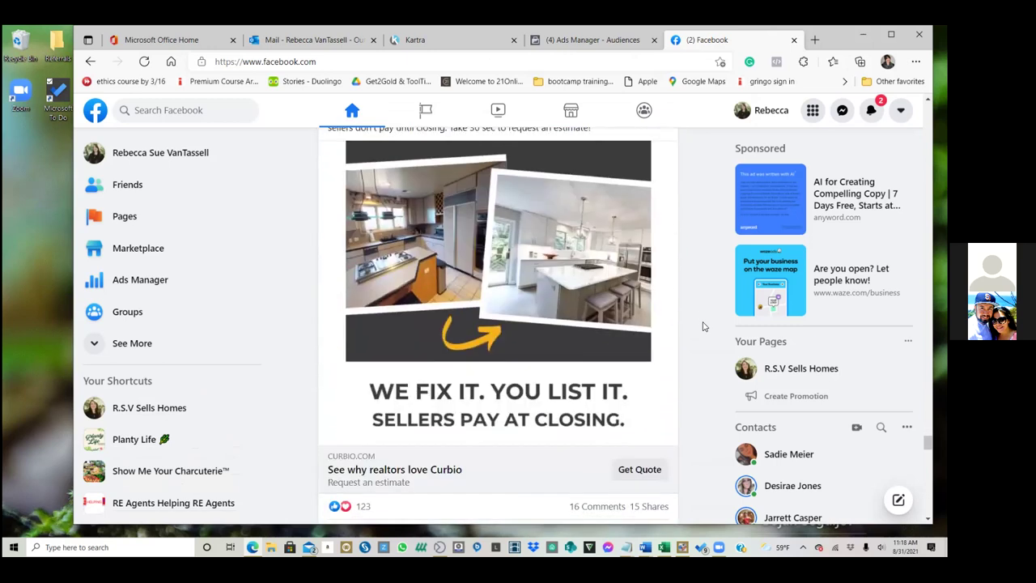
pyautogui.scroll(-4, 703, 327)
pyautogui.scroll(-6, 703, 328)
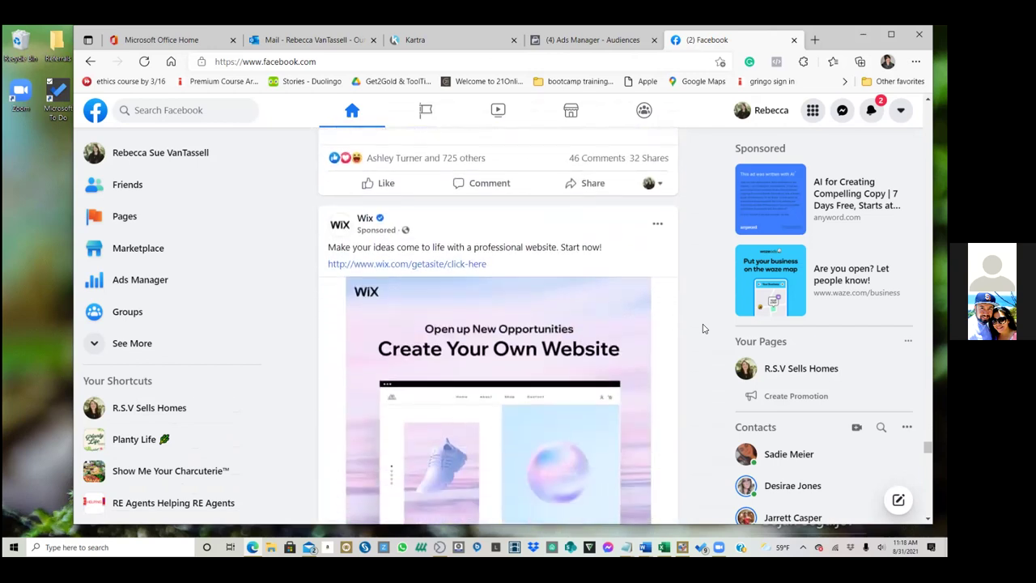
pyautogui.scroll(-2, 702, 327)
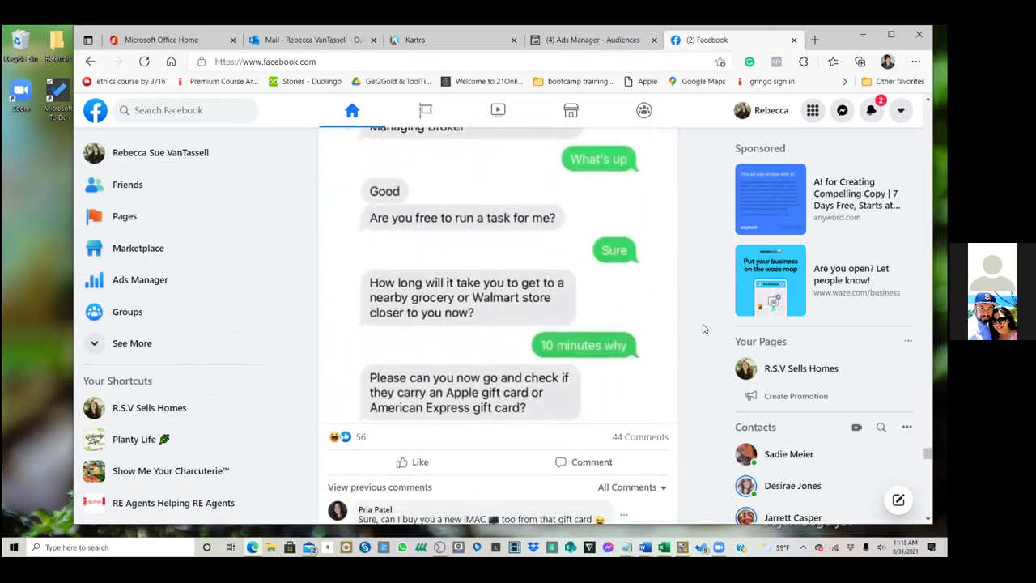
pyautogui.scroll(-3, 702, 327)
pyautogui.scroll(-9, 703, 328)
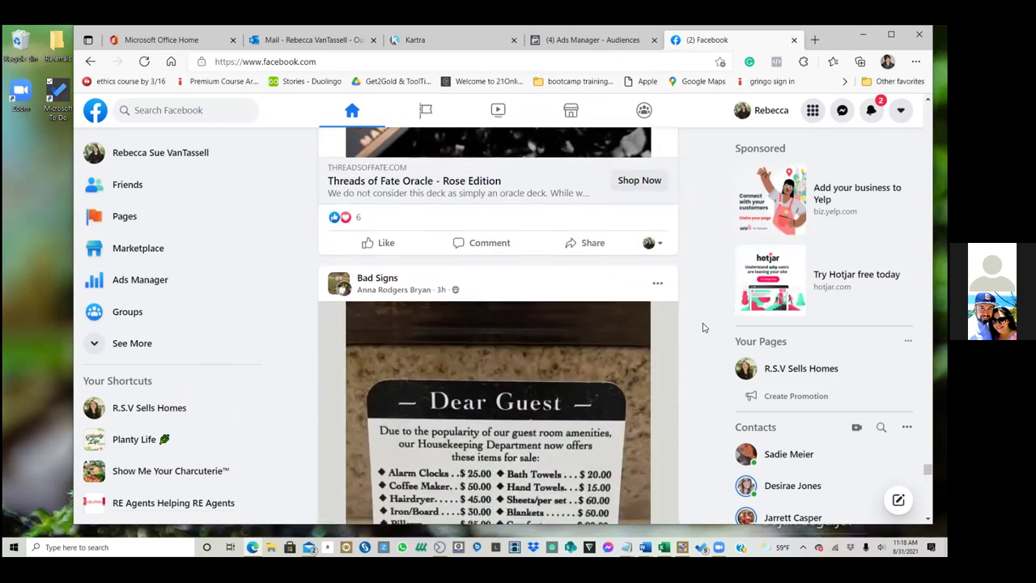
pyautogui.scroll(-12, 703, 328)
pyautogui.scroll(2, 703, 327)
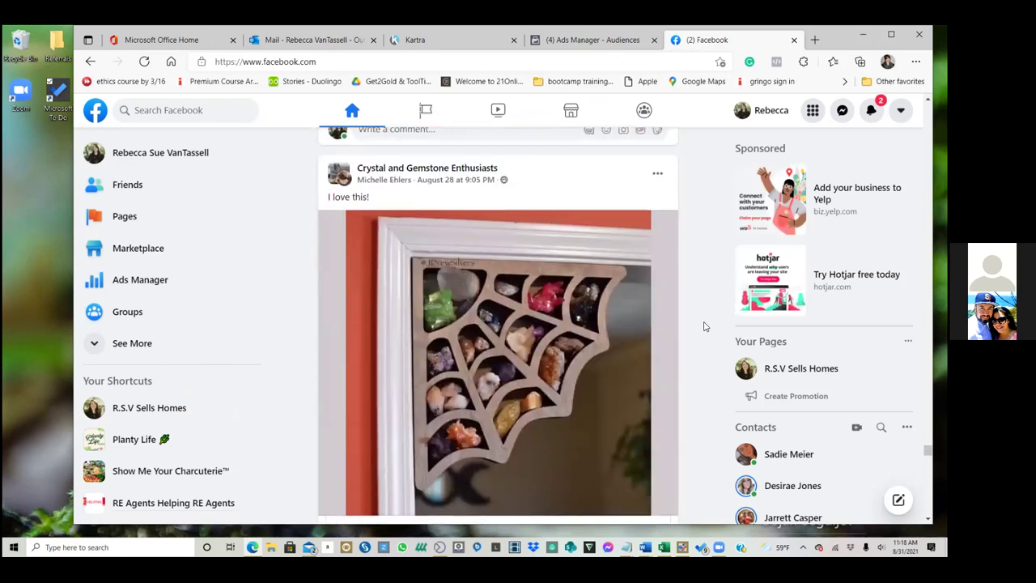
pyautogui.scroll(1, 703, 326)
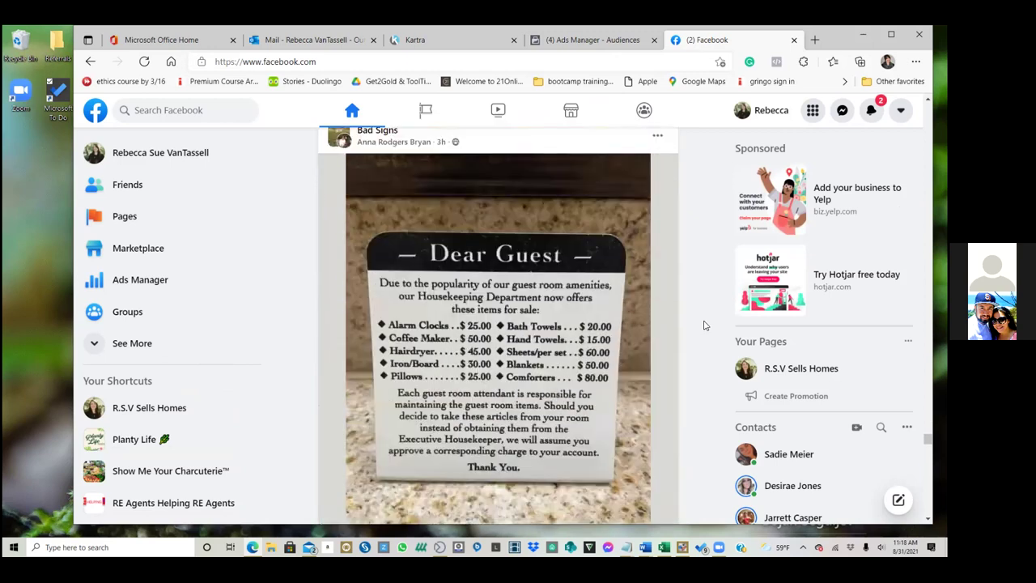
pyautogui.scroll(-3, 703, 325)
pyautogui.scroll(5, 703, 324)
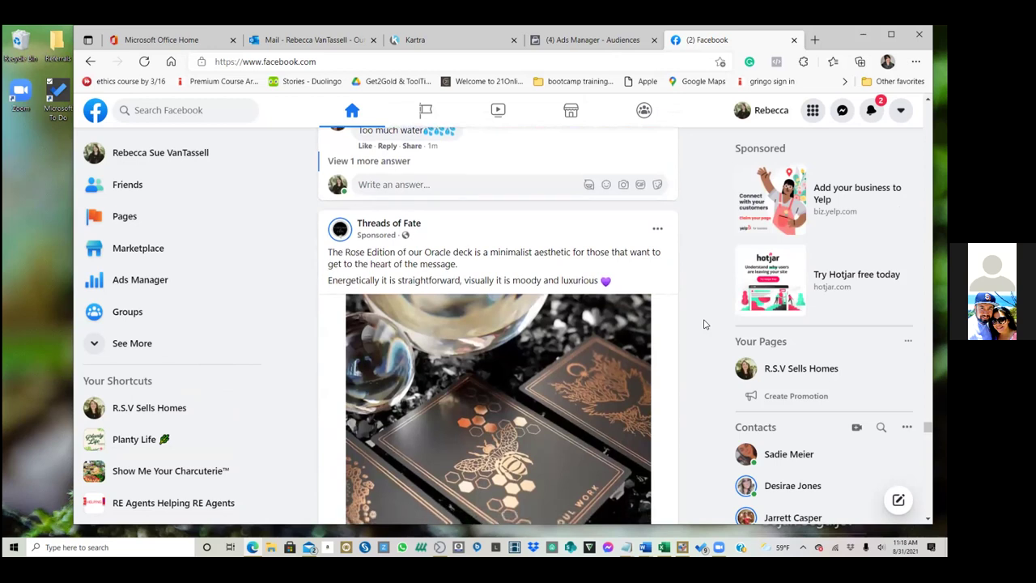
# Look further down the feed for more sponsored posts and examine the Lunarly and Little Hotelier ads
pyautogui.scroll(-5, 703, 325)
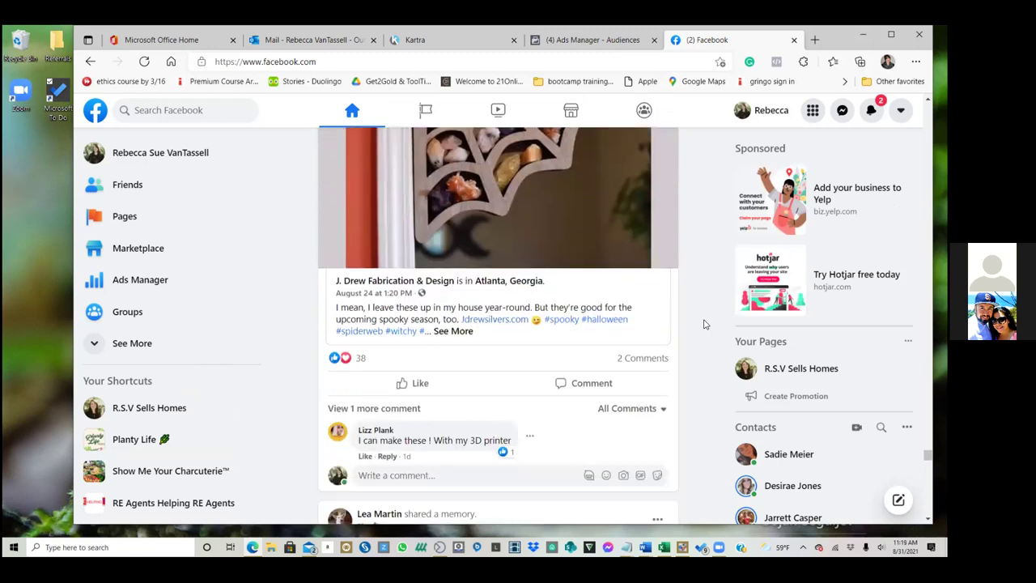
pyautogui.scroll(-9, 703, 325)
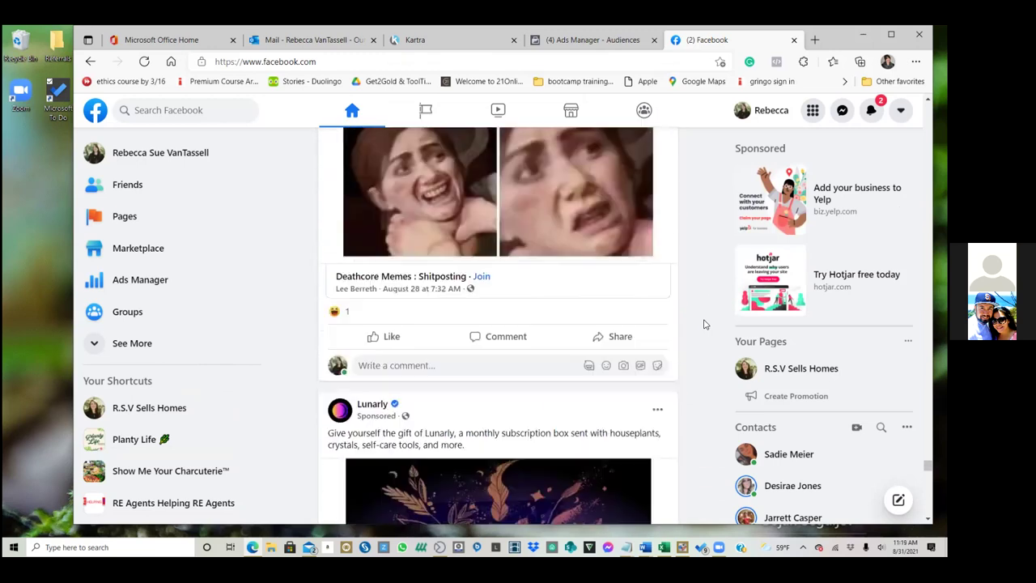
pyautogui.scroll(-12, 704, 324)
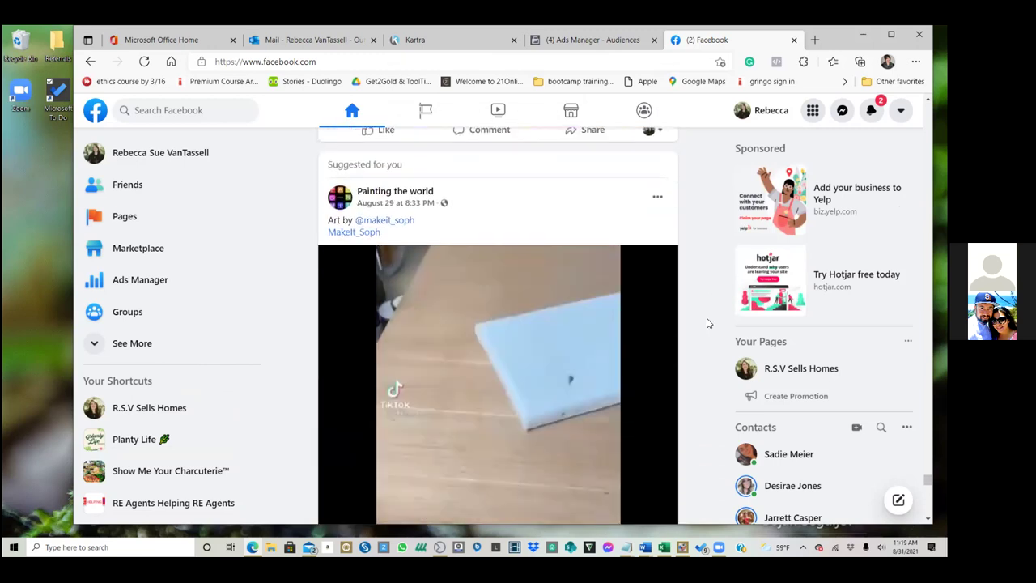
pyautogui.scroll(4, 706, 323)
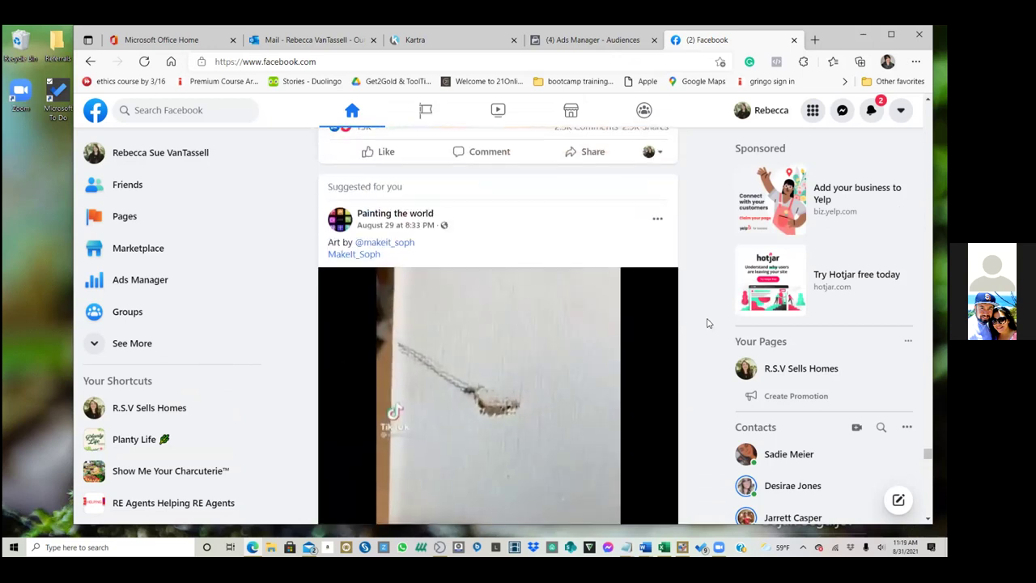
pyautogui.scroll(-9, 706, 324)
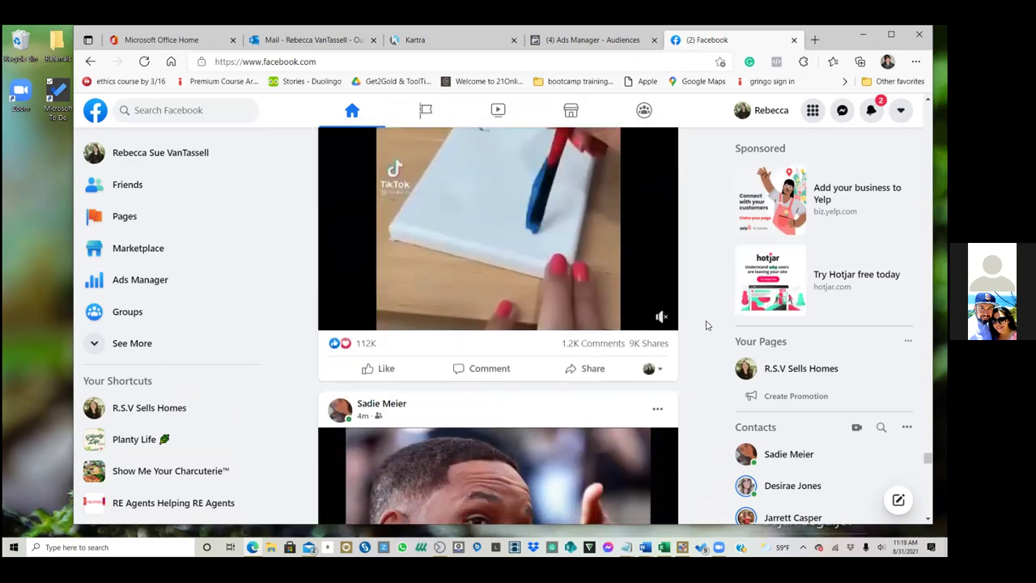
pyautogui.scroll(-7, 706, 325)
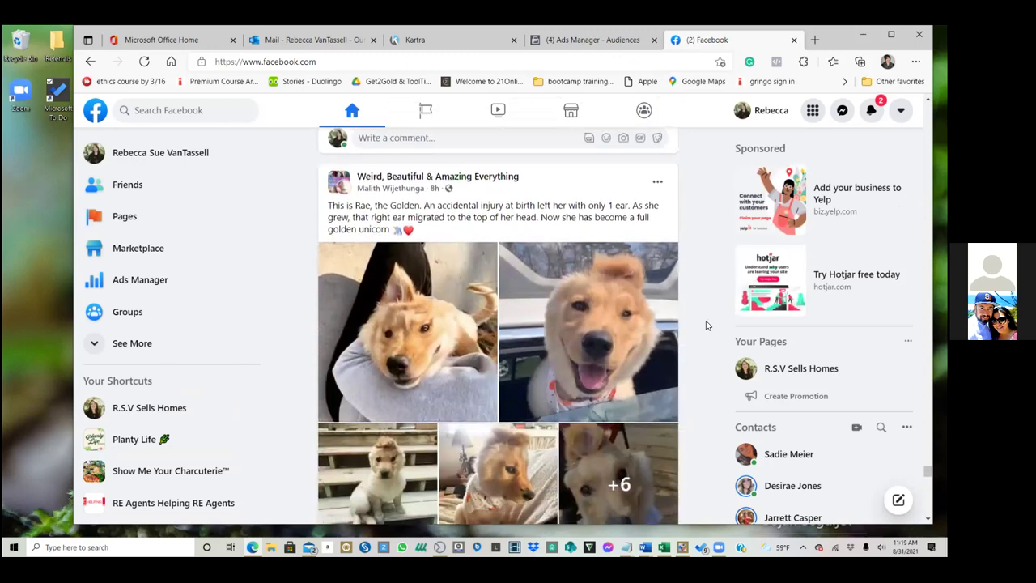
pyautogui.scroll(-5, 706, 325)
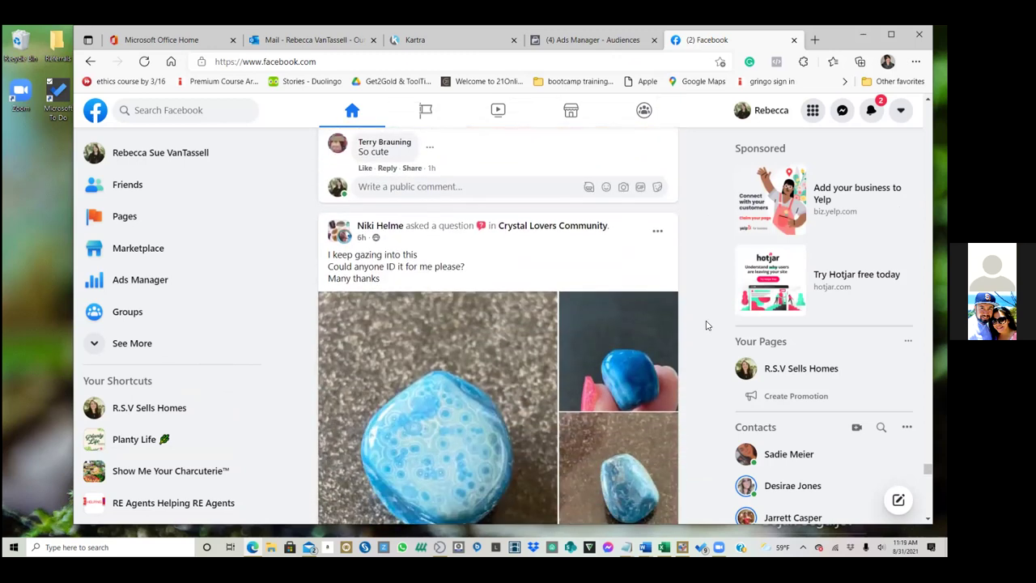
pyautogui.scroll(-2, 706, 325)
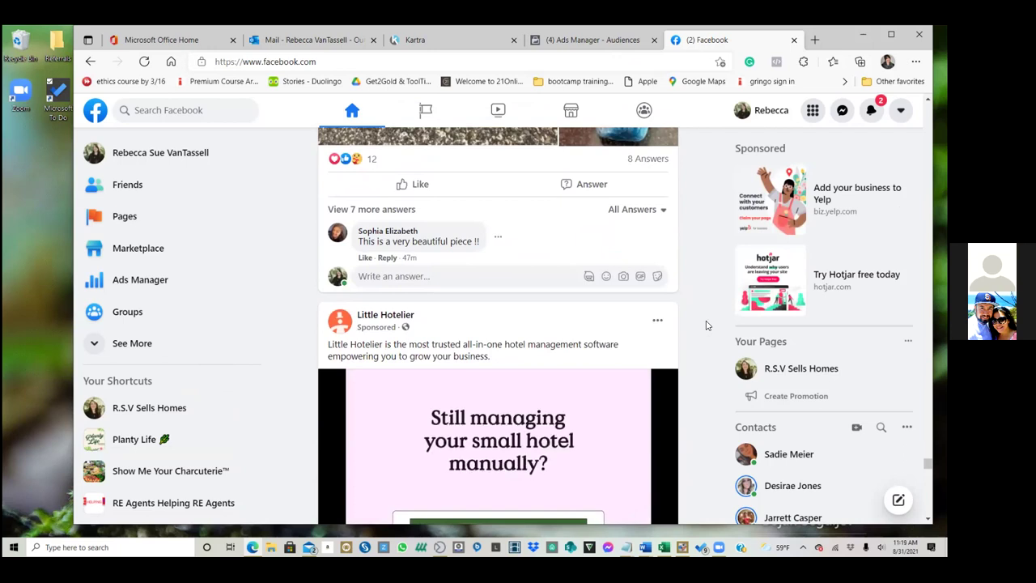
pyautogui.scroll(-1, 705, 326)
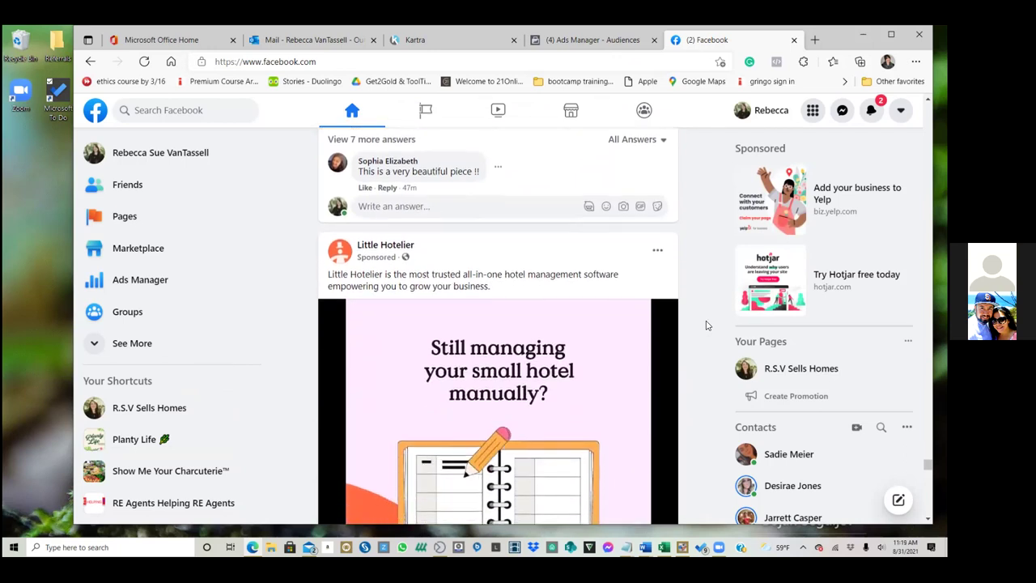
# View Little Hotelier's Facebook page from its ad and return to the sponsored post in the feed
pyautogui.click(384, 244)
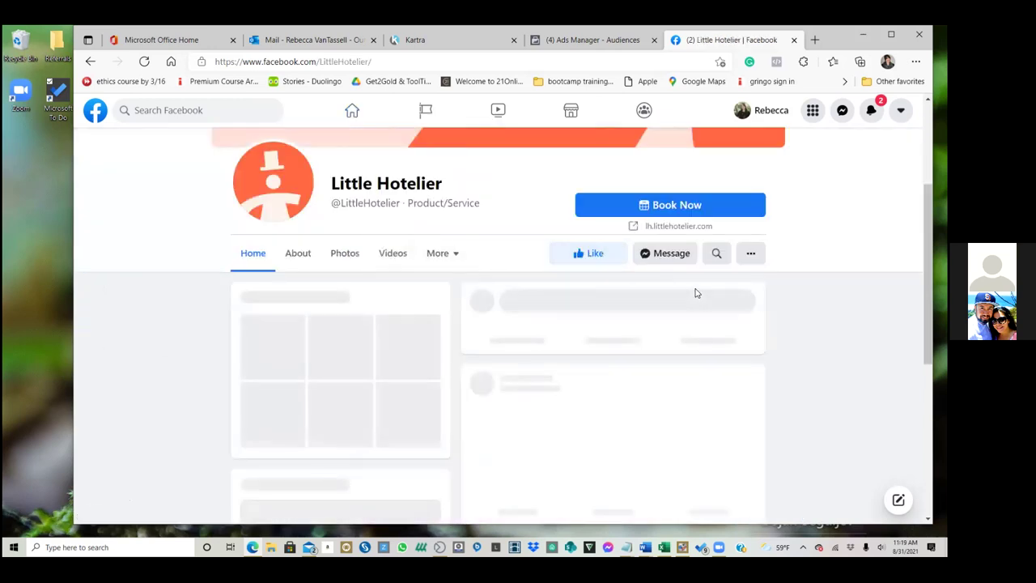
pyautogui.click(89, 62)
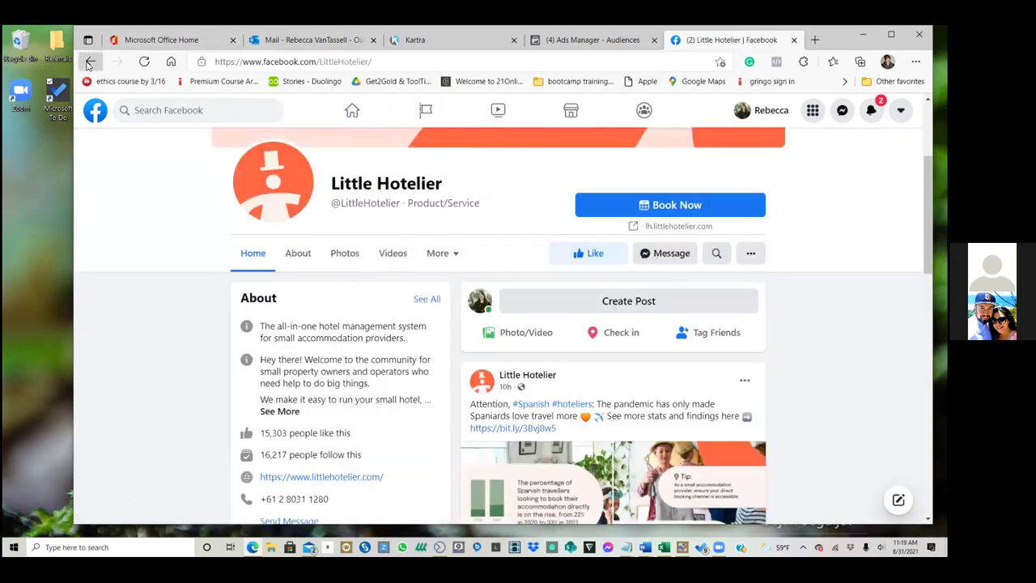
pyautogui.click(439, 423)
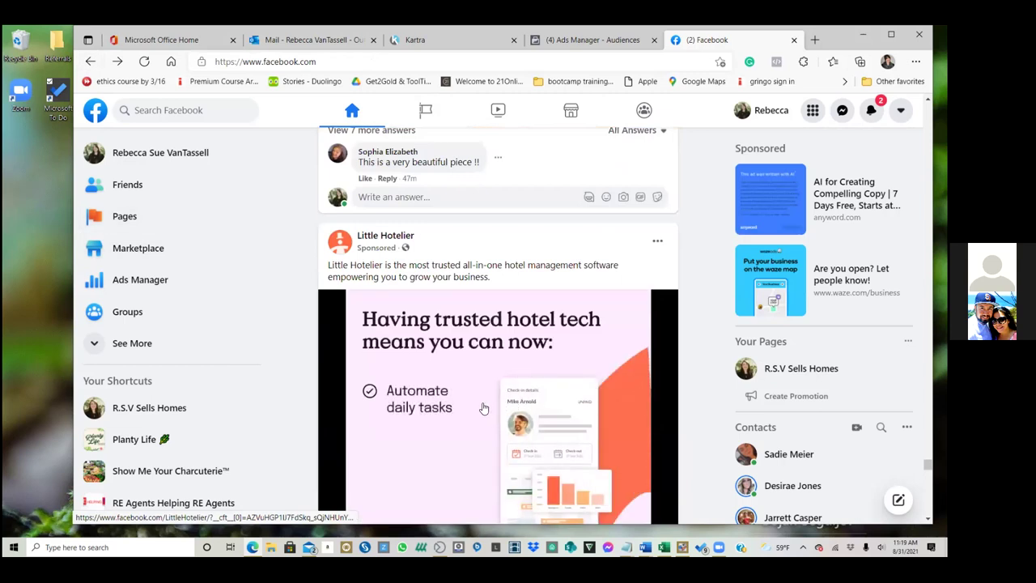
# Open the Learn More landing page of the Little Hotelier ad and dismiss its chat greeting
pyautogui.scroll(-1, 443, 380)
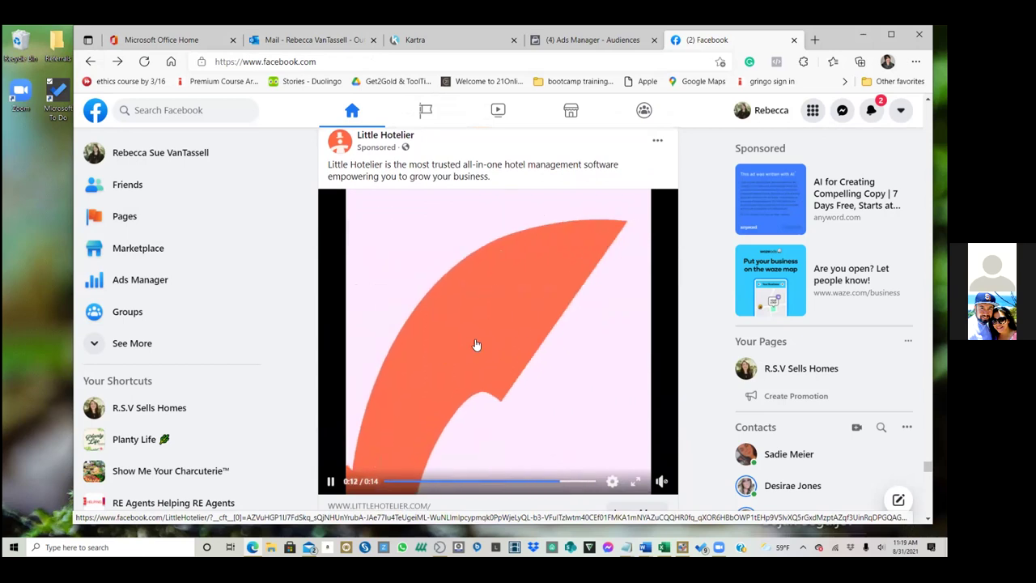
pyautogui.scroll(-2, 418, 374)
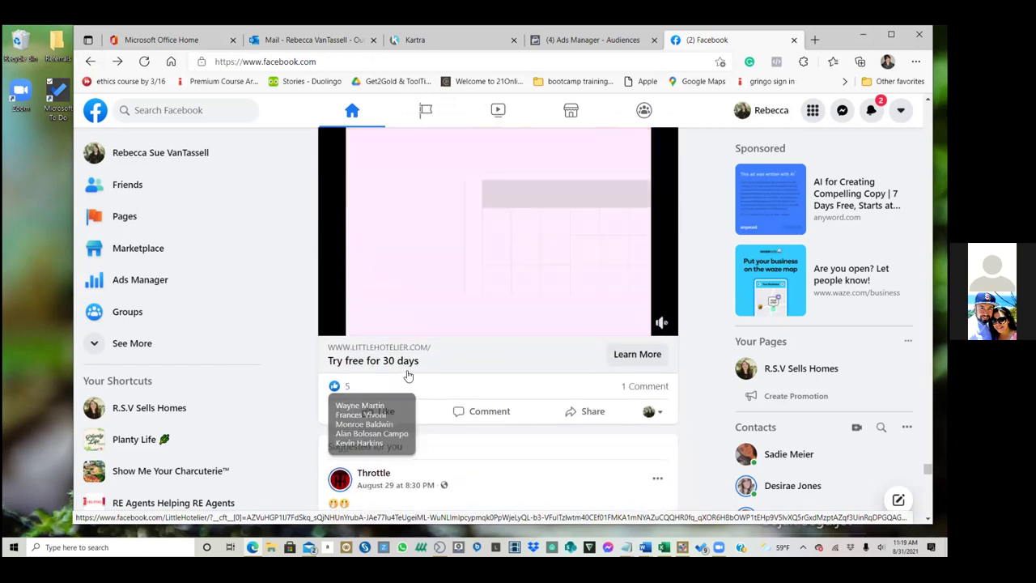
pyautogui.click(624, 361)
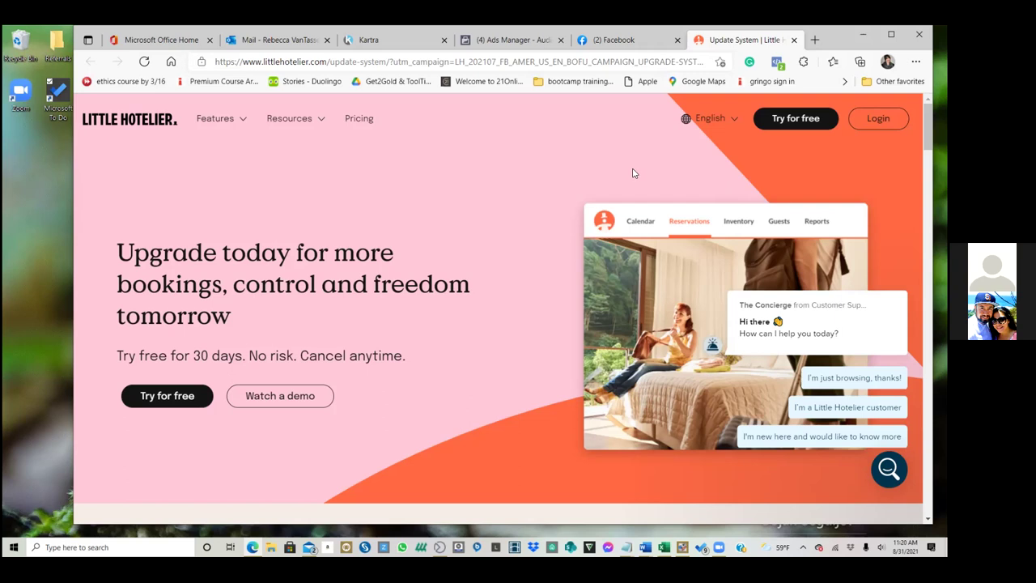
pyautogui.moveTo(849, 307)
pyautogui.click(896, 276)
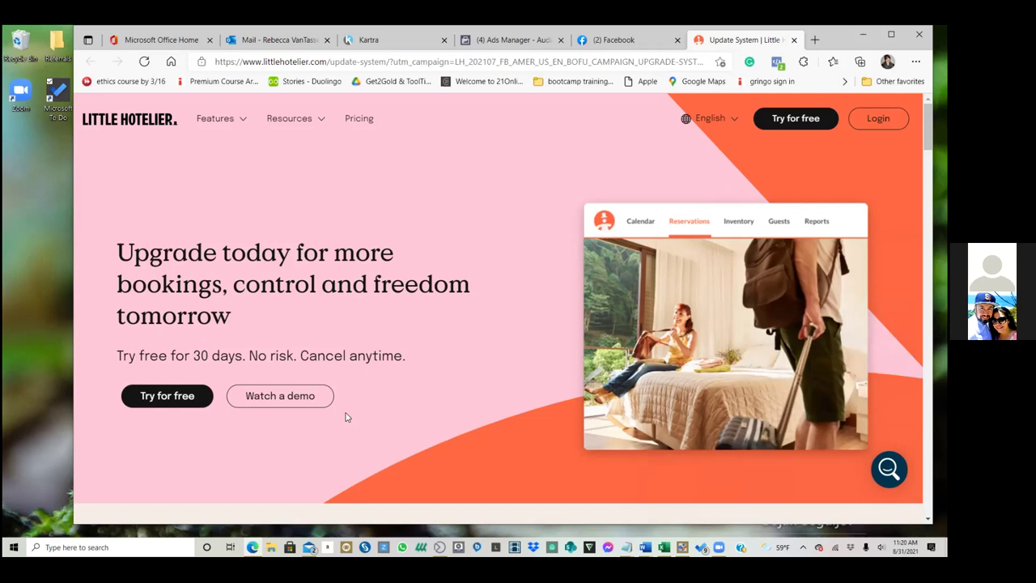
pyautogui.moveTo(234, 133)
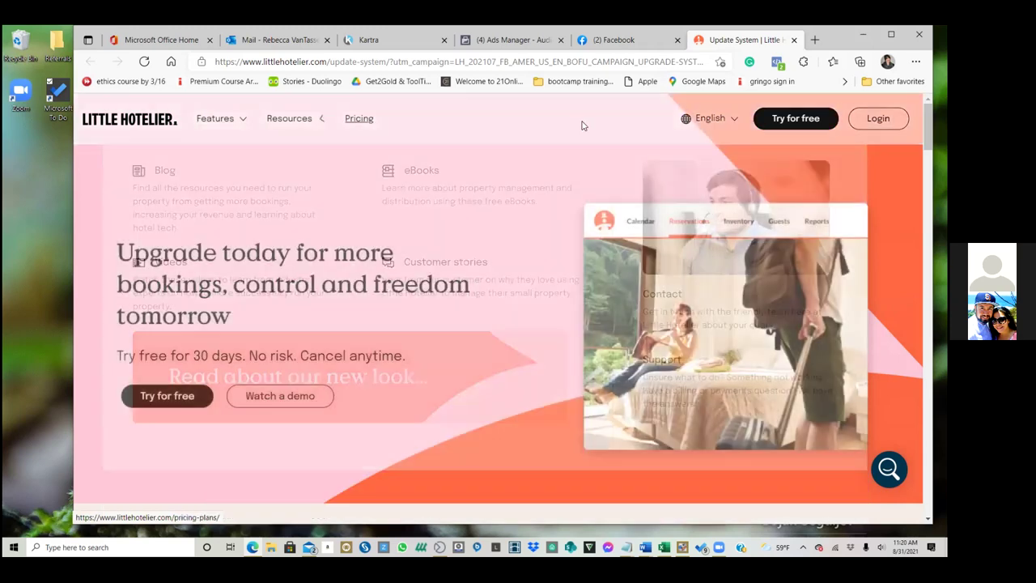
pyautogui.moveTo(724, 127)
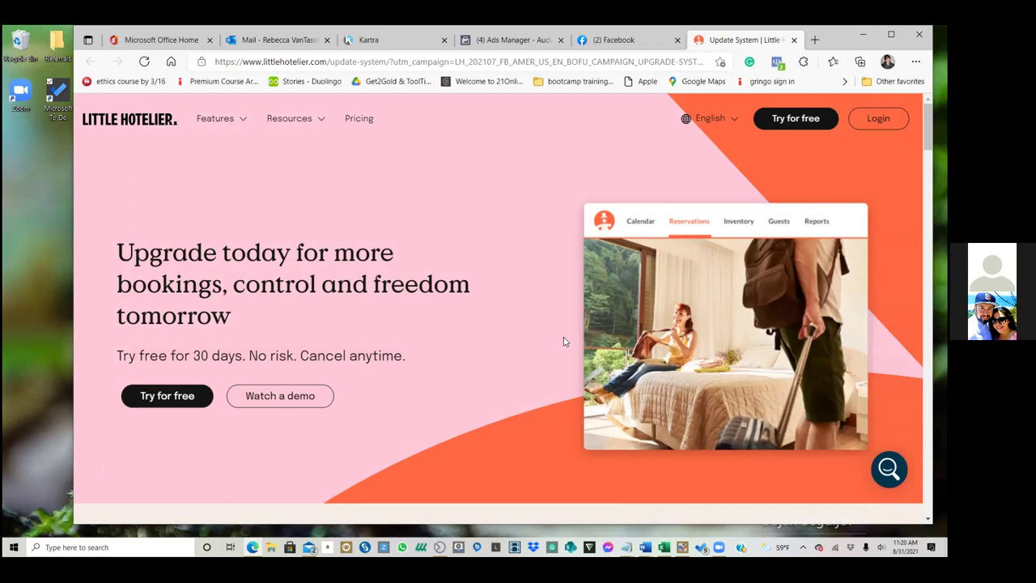
pyautogui.moveTo(691, 167)
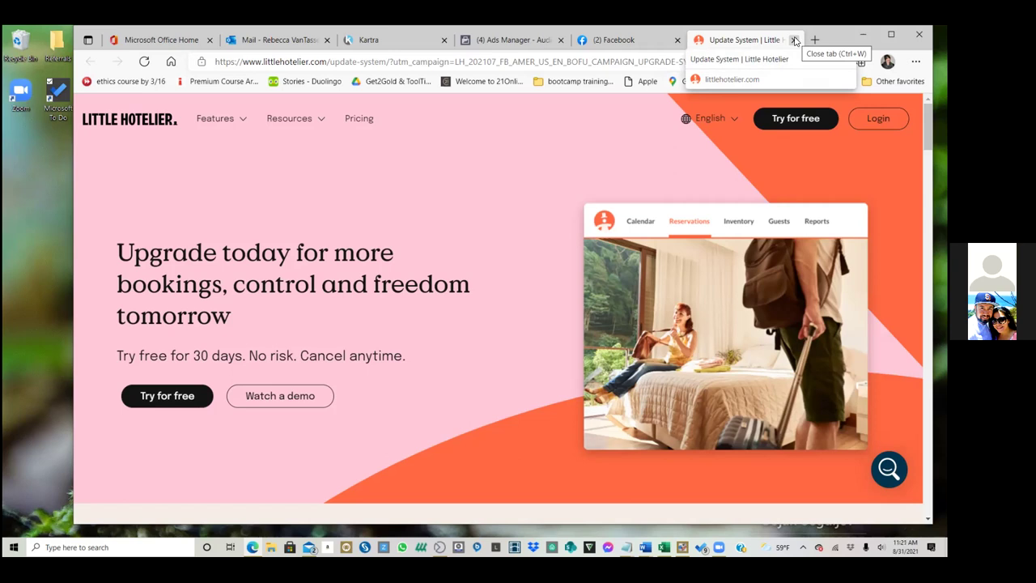
# Revisit the ad in the Facebook feed and inspect the Little Hotelier landing page with Facebook Pixel Helper
pyautogui.click(627, 40)
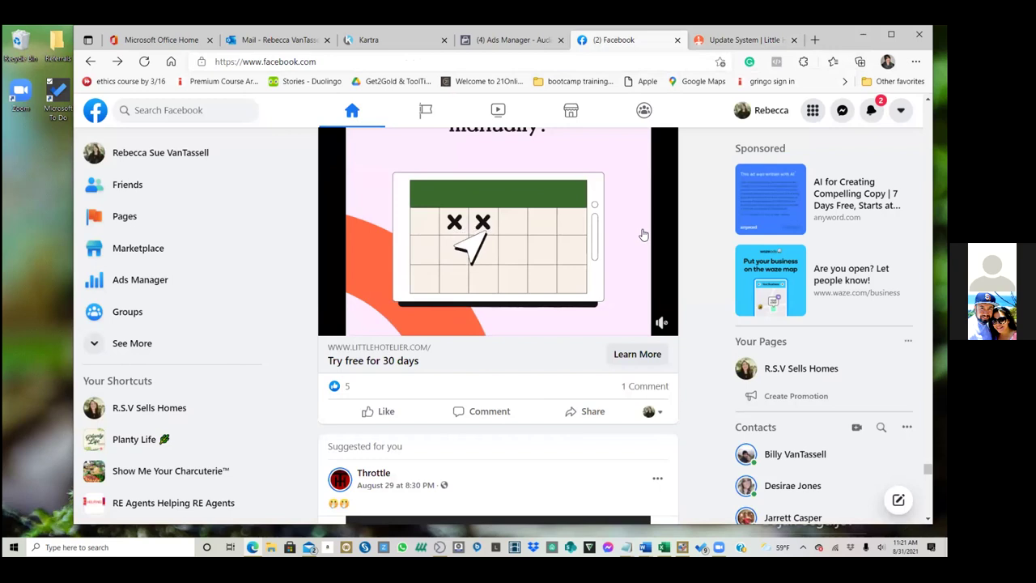
pyautogui.click(732, 42)
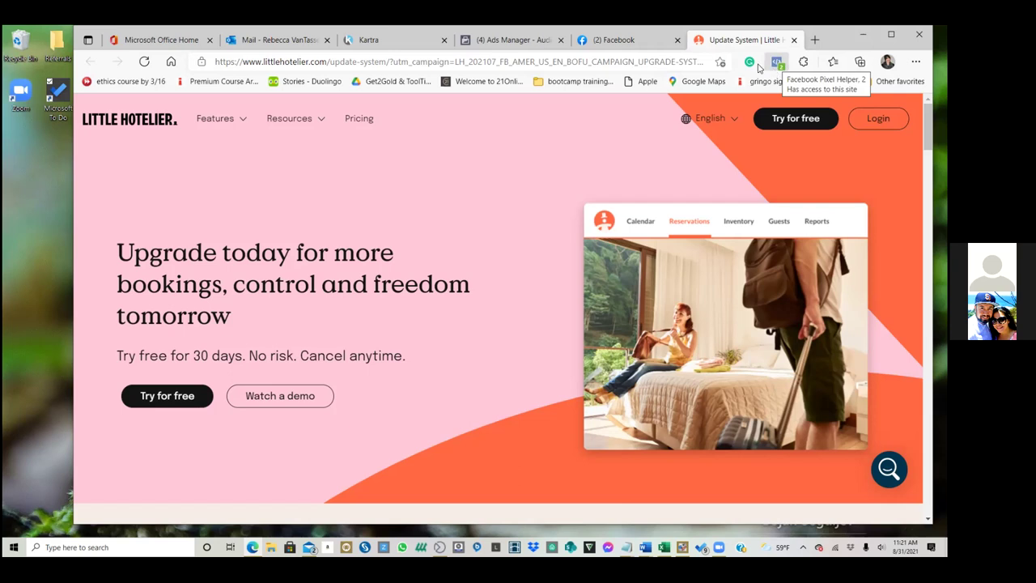
pyautogui.click(777, 63)
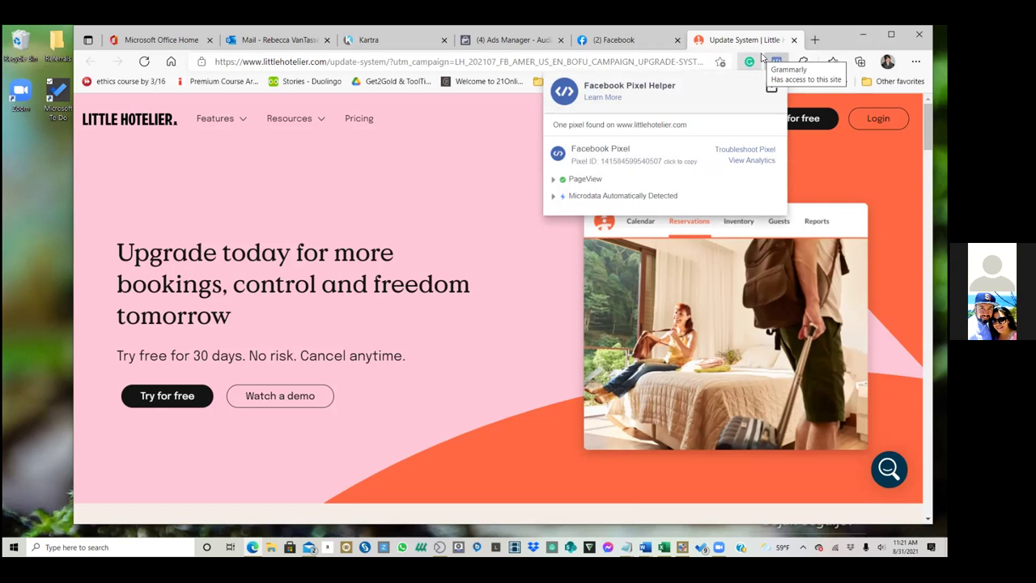
pyautogui.click(778, 64)
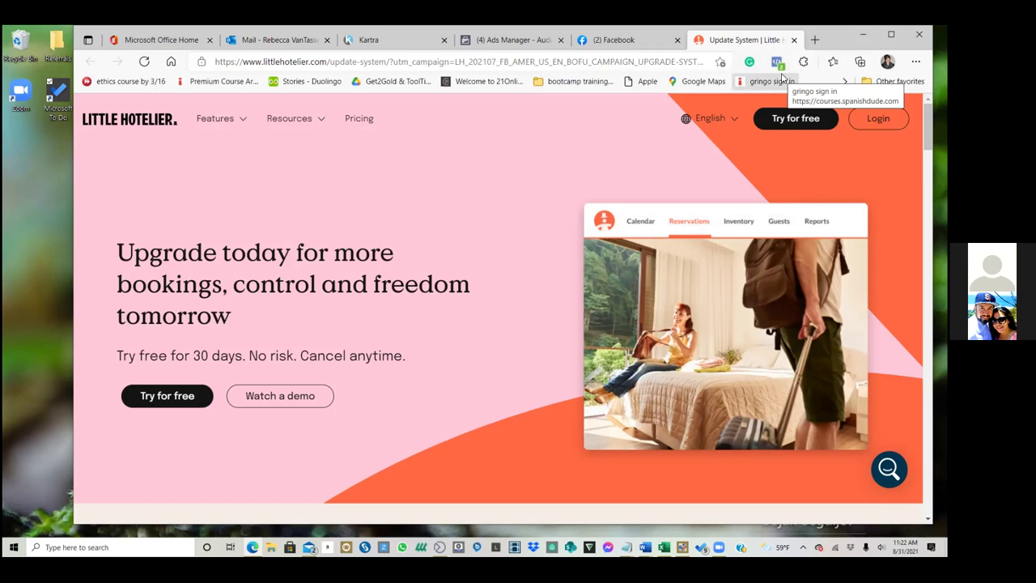
# Open the Little Hotelier free trial sign-up and examine its address, pixel, form fields and step indicator
pyautogui.click(793, 120)
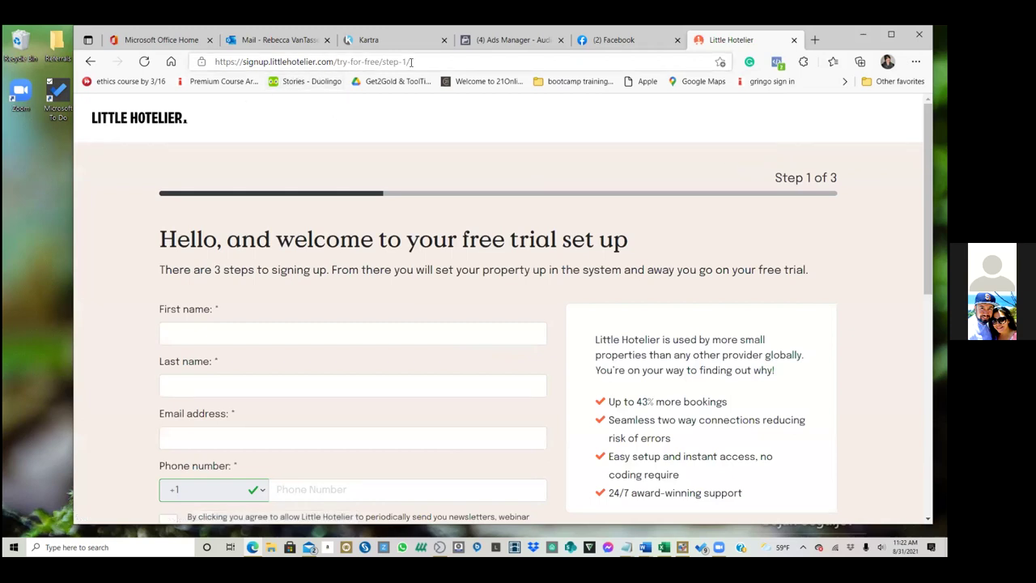
pyautogui.moveTo(408, 63); pyautogui.dragTo(379, 62)
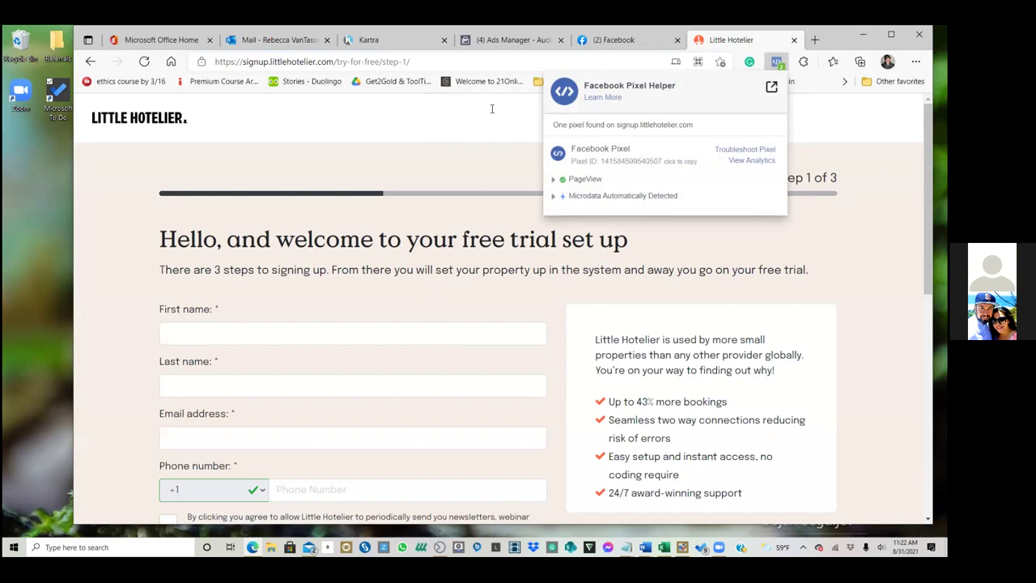
pyautogui.scroll(-3, 481, 111)
pyautogui.scroll(1, 498, 116)
pyautogui.scroll(3, 497, 116)
pyautogui.click(812, 183)
pyautogui.tripleClick(831, 178)
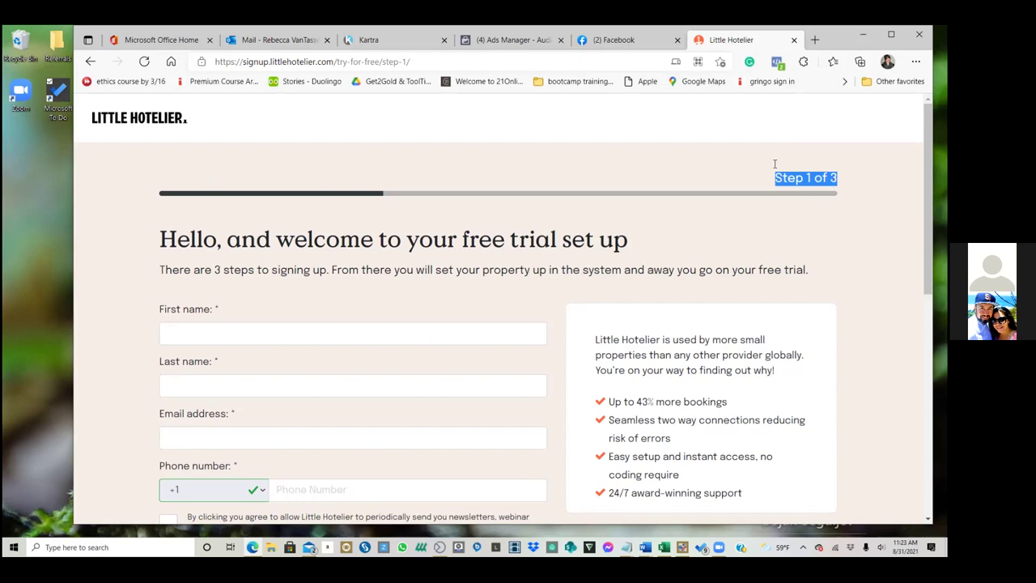
# Change the sign-up page's address ending to step-2/ and load the second sign-up step
pyautogui.click(406, 60)
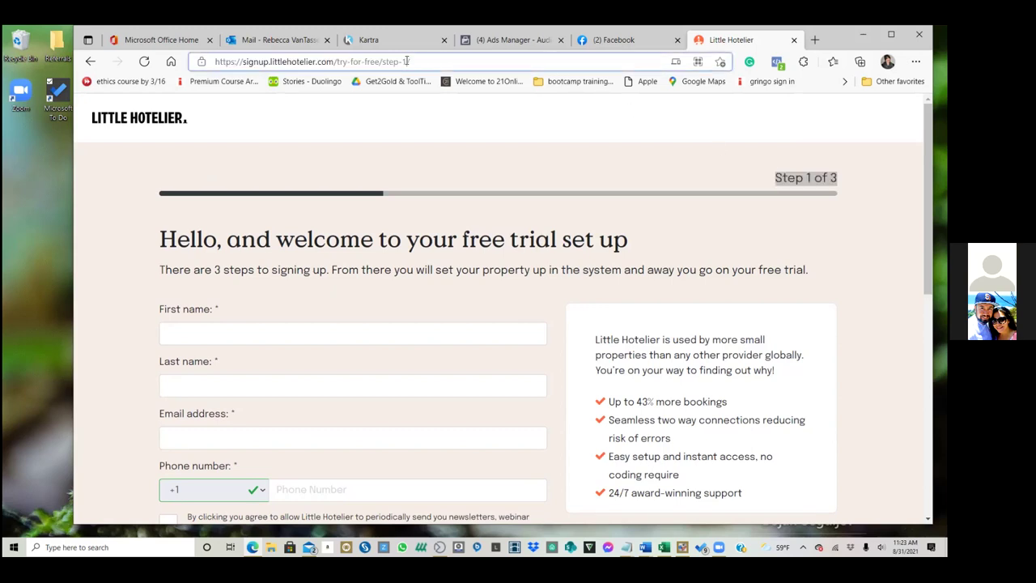
pyautogui.press('BackSpace')
pyautogui.press('BackSpace')
pyautogui.write('2/')
pyautogui.press('Return')
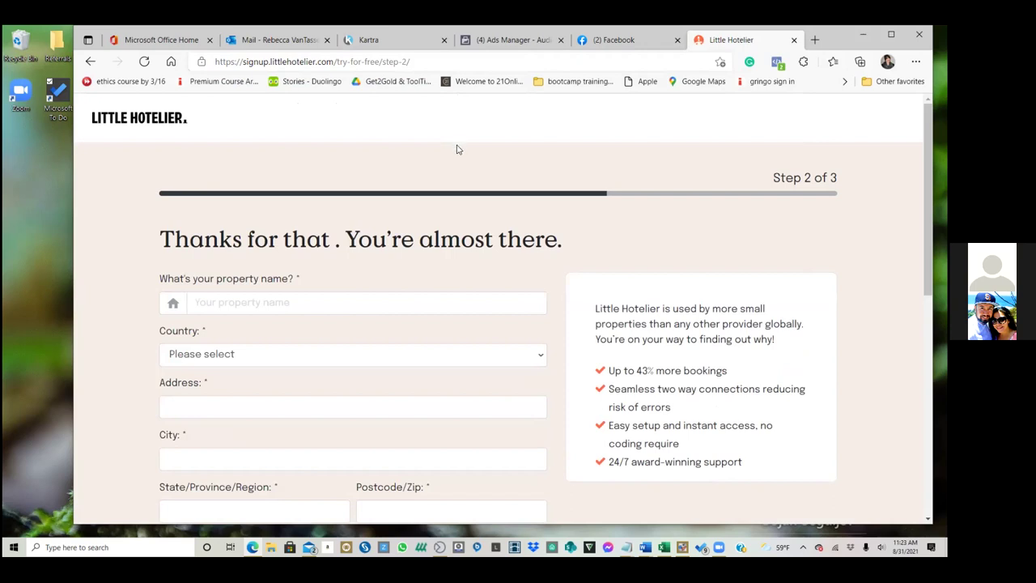
# Change the sign-up page's address ending to step-3/ and load the third sign-up step
pyautogui.click(406, 62)
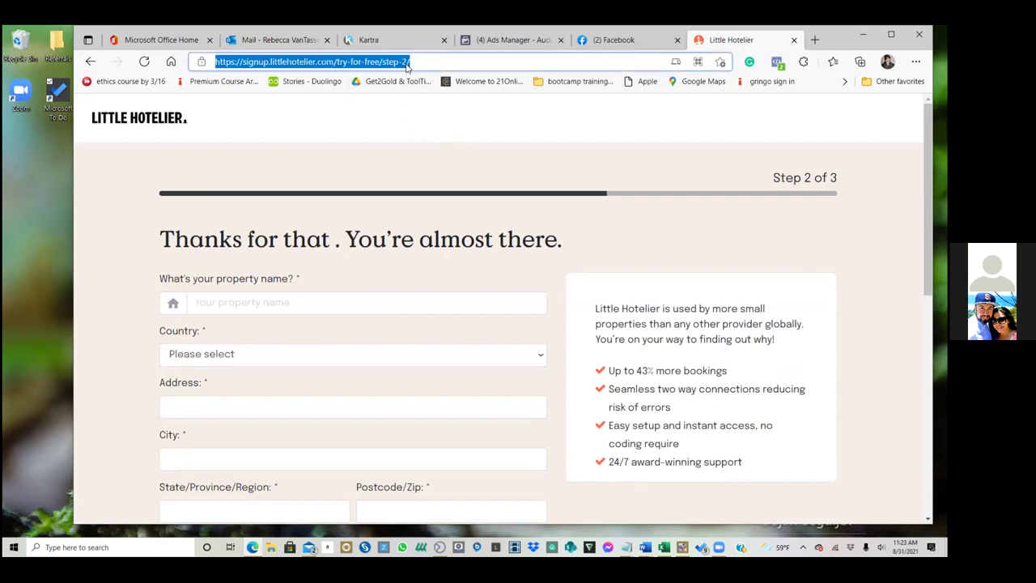
pyautogui.click(406, 61)
pyautogui.press('BackSpace')
pyautogui.write('3')
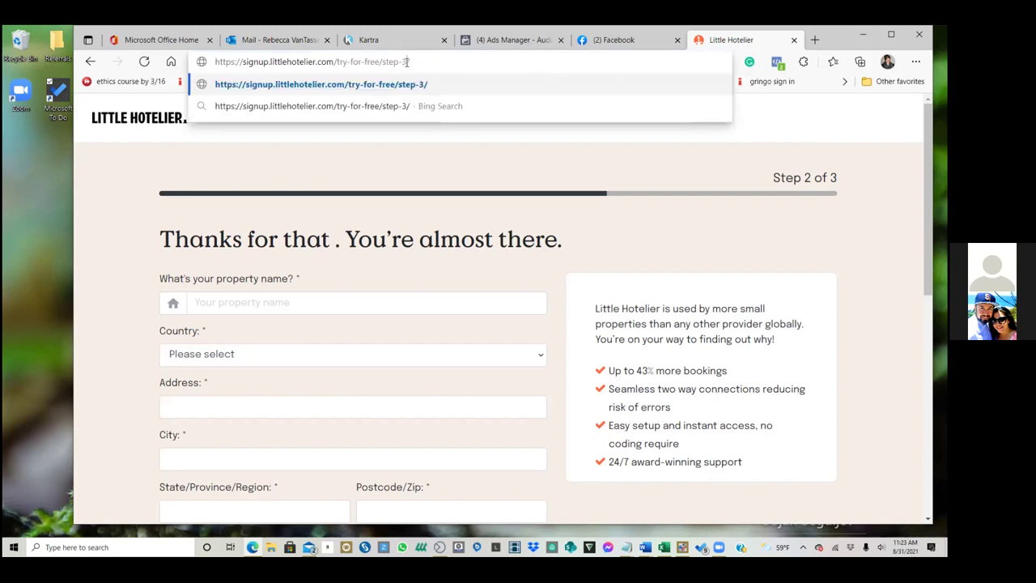
pyautogui.press('Return')
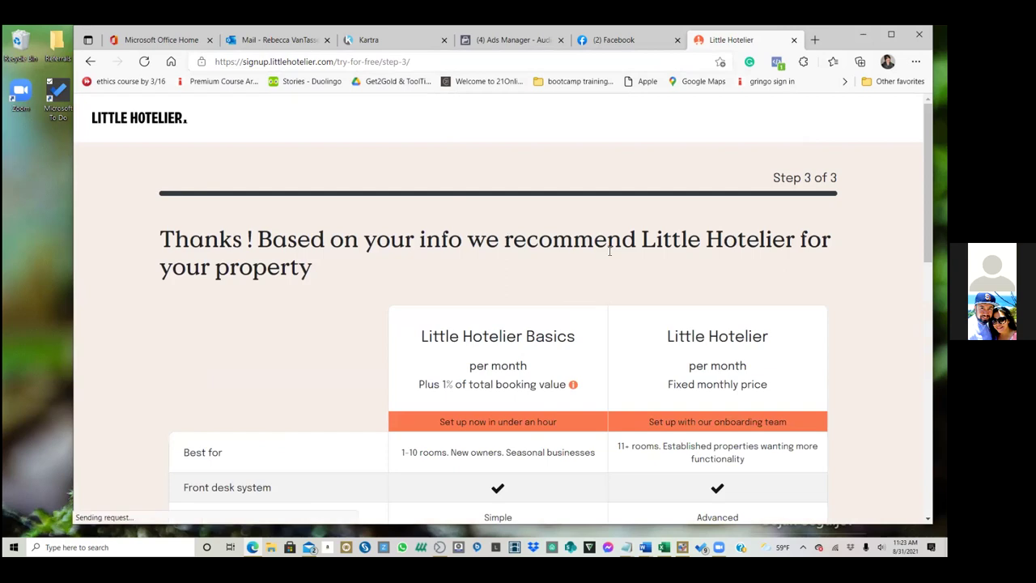
# Examine the plan comparison table for Little Hotelier Basics and Little Hotelier on the third sign-up page
pyautogui.scroll(-1, 615, 250)
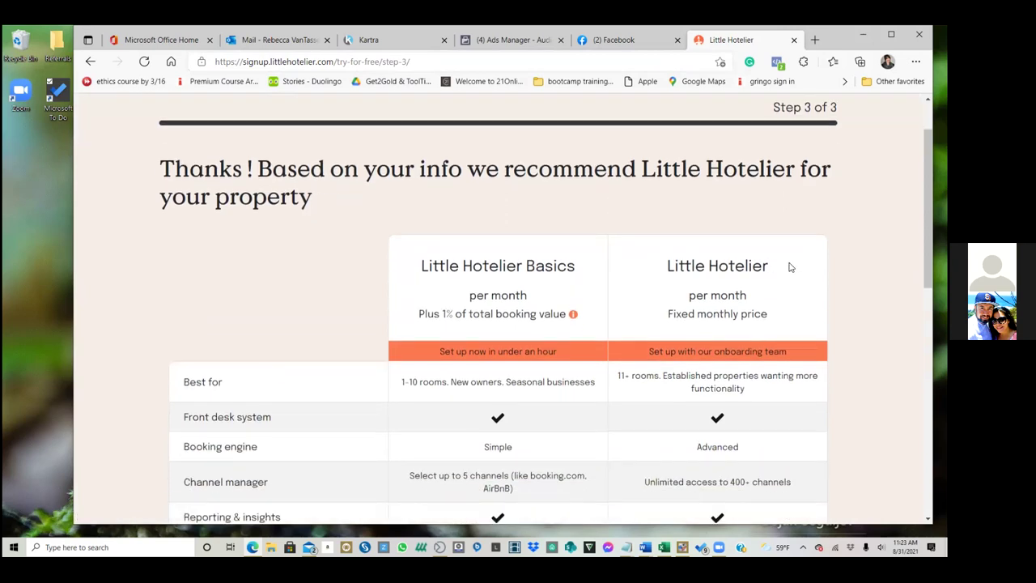
pyautogui.scroll(-2, 789, 275)
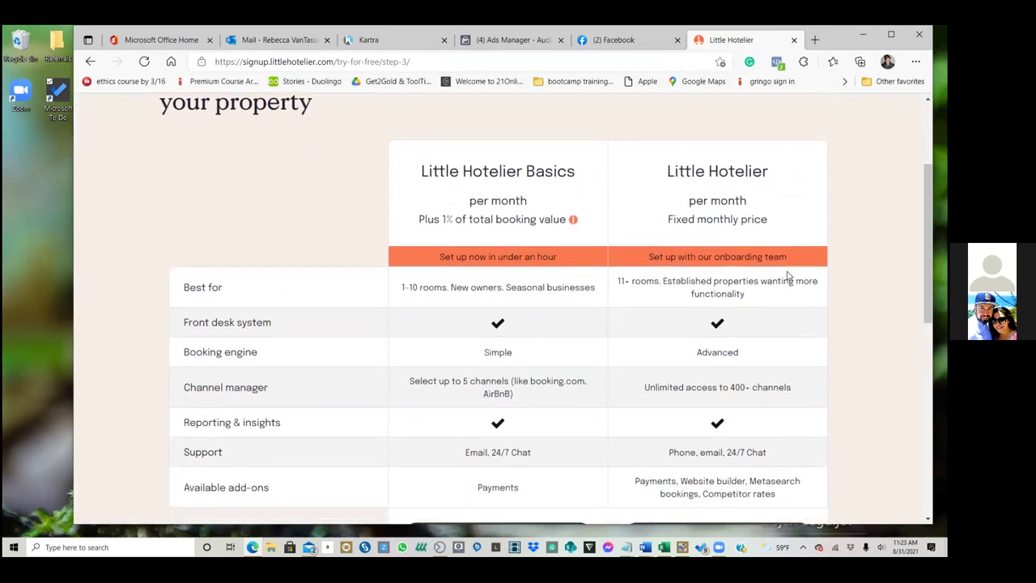
pyautogui.scroll(-1, 787, 274)
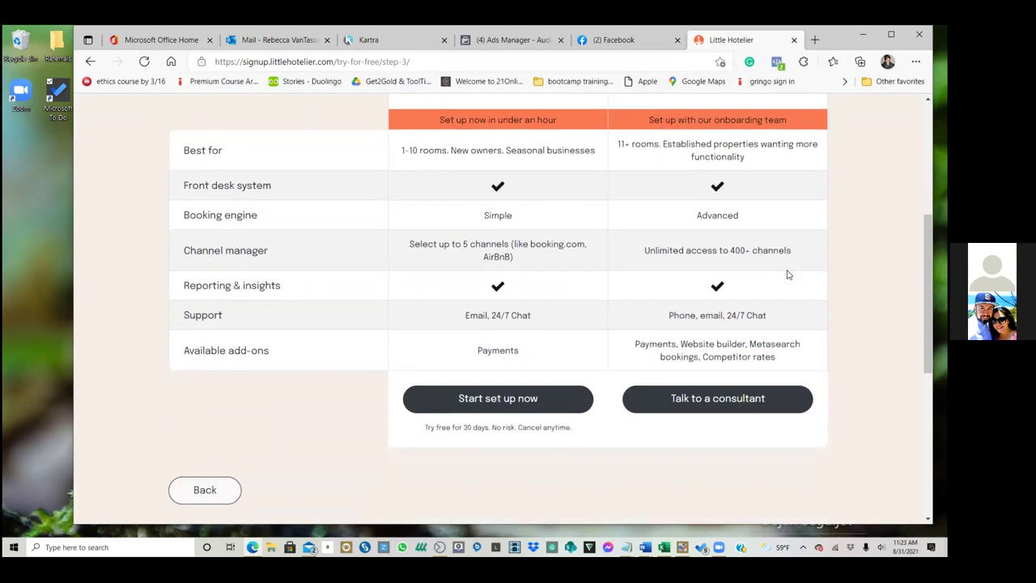
pyautogui.scroll(3, 787, 275)
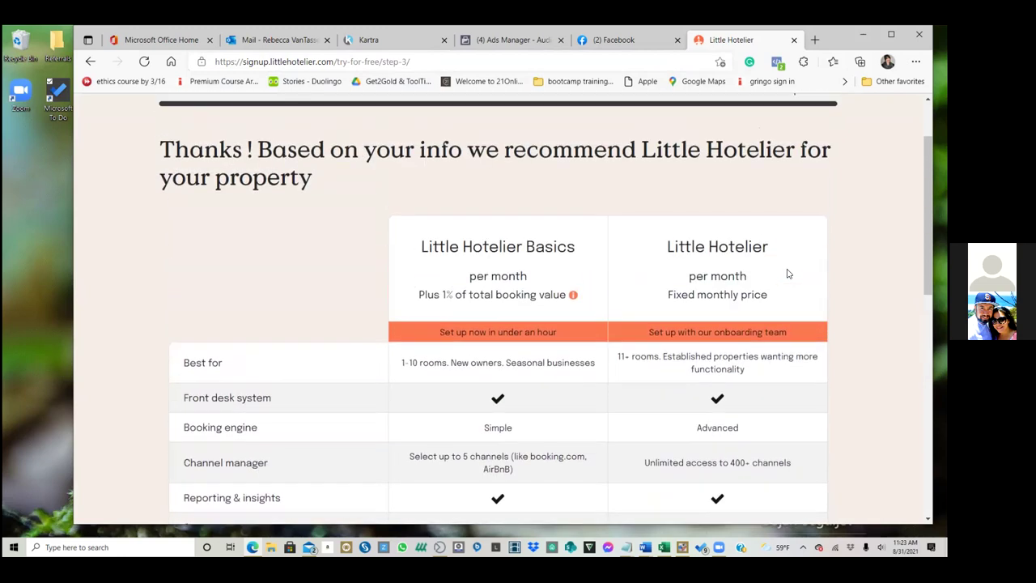
# Review the feature rows, set-up options and step indicator on Little Hotelier's third sign-up page
pyautogui.scroll(-3, 789, 274)
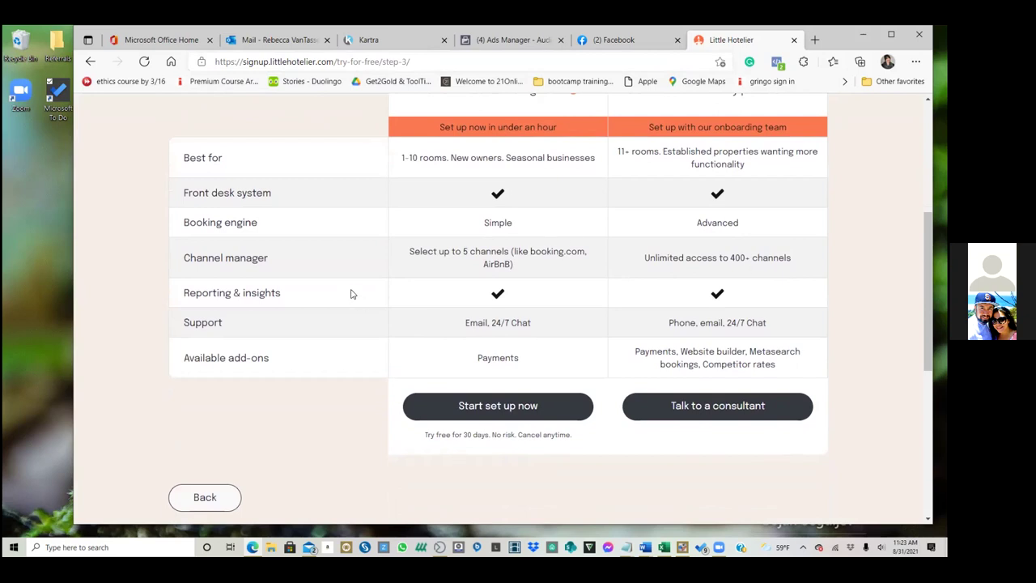
pyautogui.scroll(1, 349, 292)
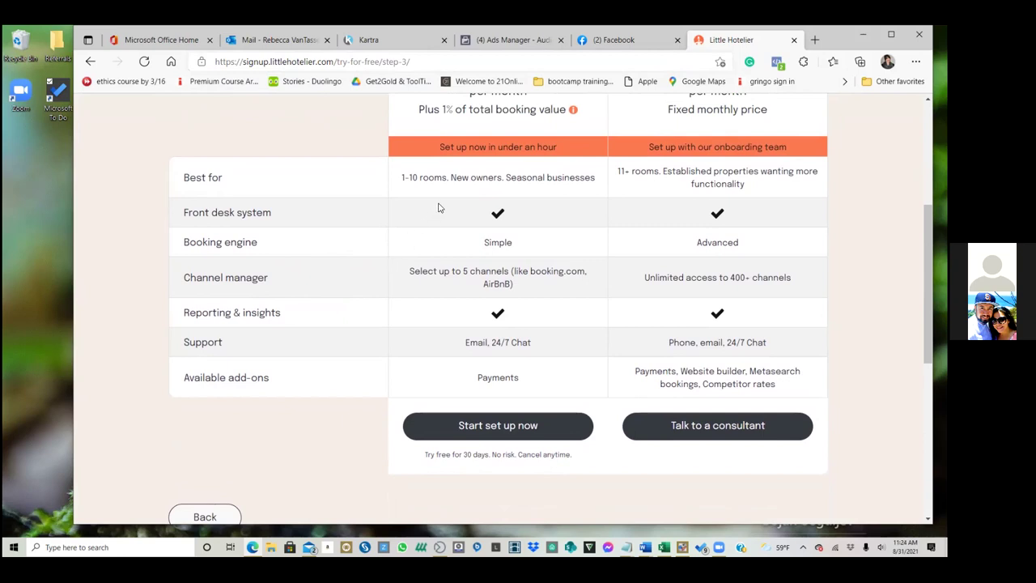
pyautogui.scroll(2, 438, 208)
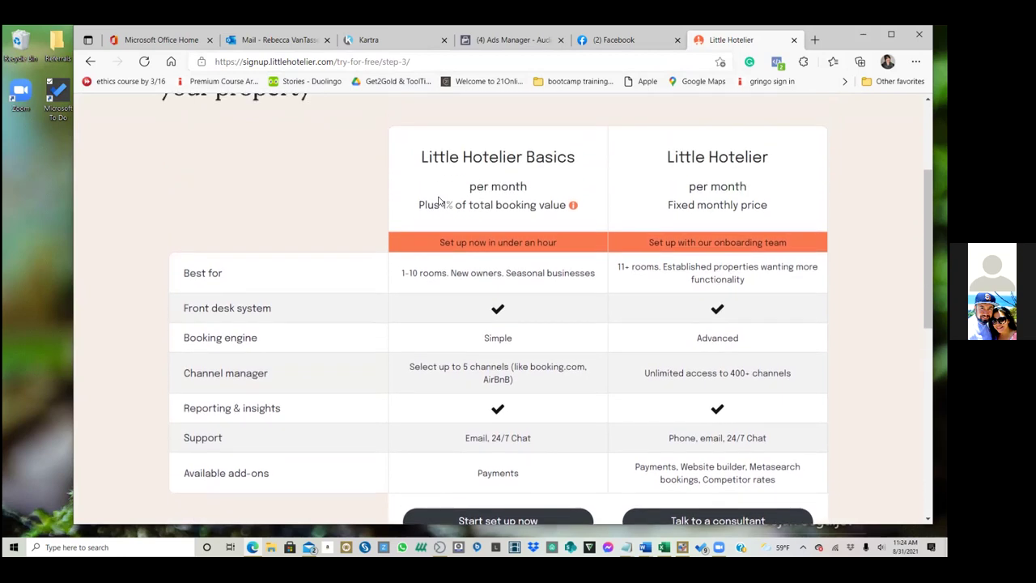
pyautogui.scroll(4, 438, 201)
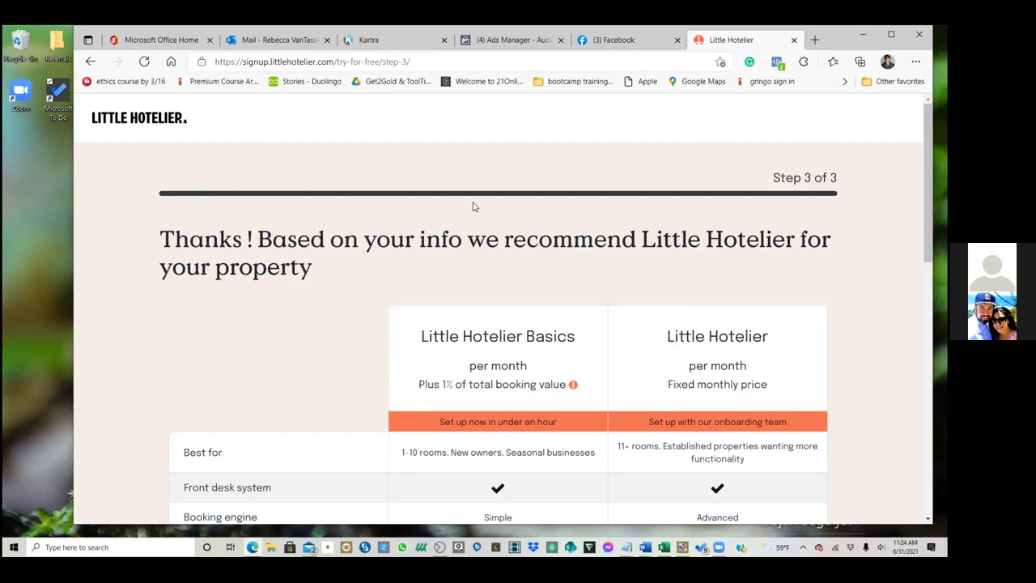
pyautogui.scroll(-1, 473, 206)
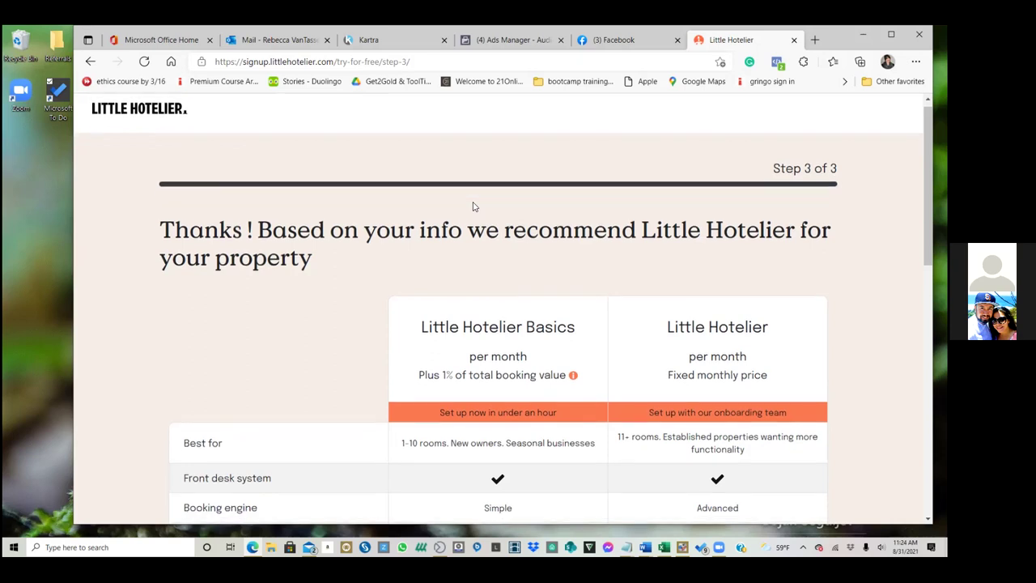
pyautogui.scroll(1, 474, 206)
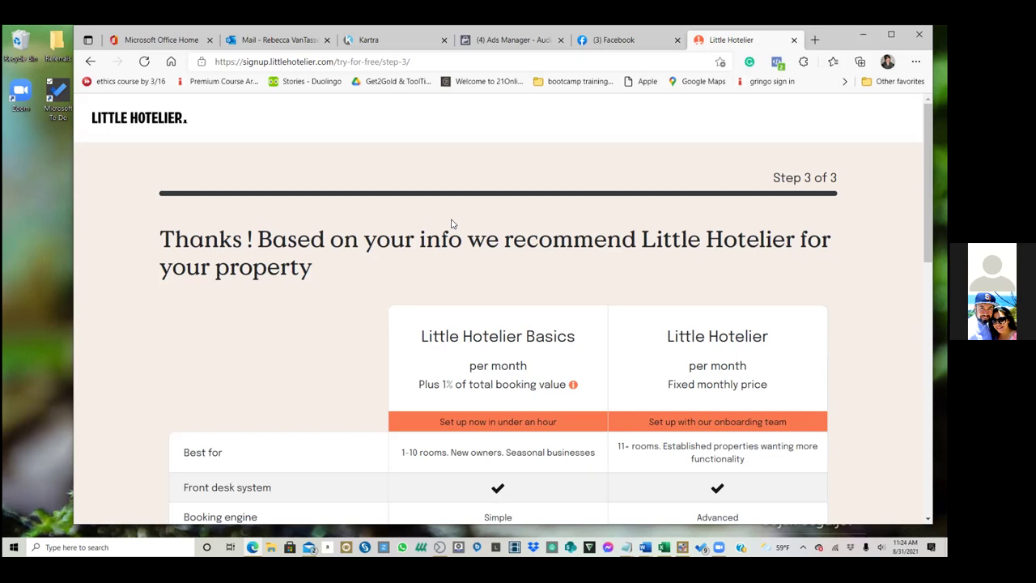
# Close the Little Hotelier page, open the business's pixel overview in Events Manager and dismiss the Task Center introduction
pyautogui.click(794, 40)
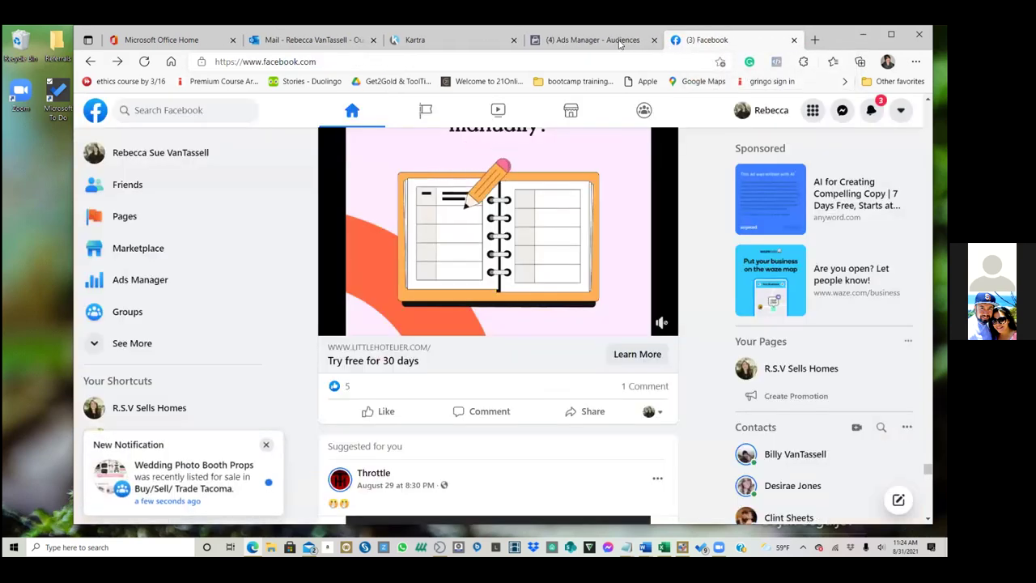
pyautogui.click(599, 45)
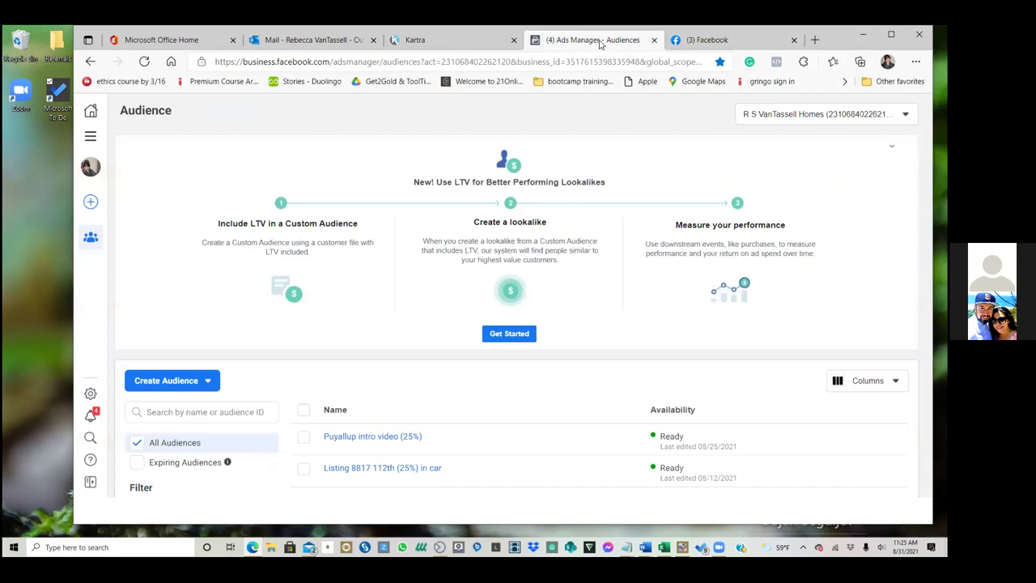
pyautogui.click(844, 81)
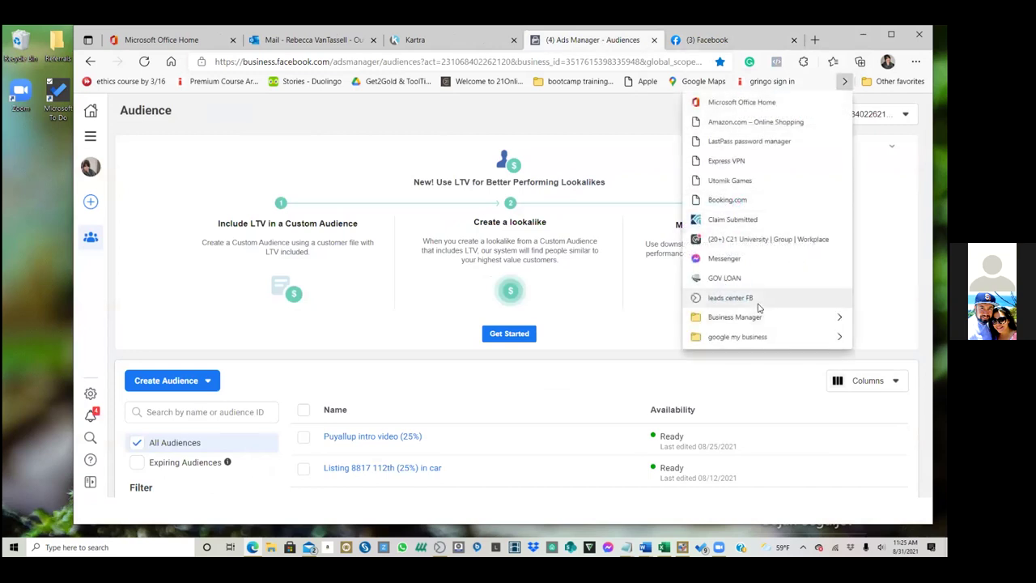
pyautogui.moveTo(749, 324)
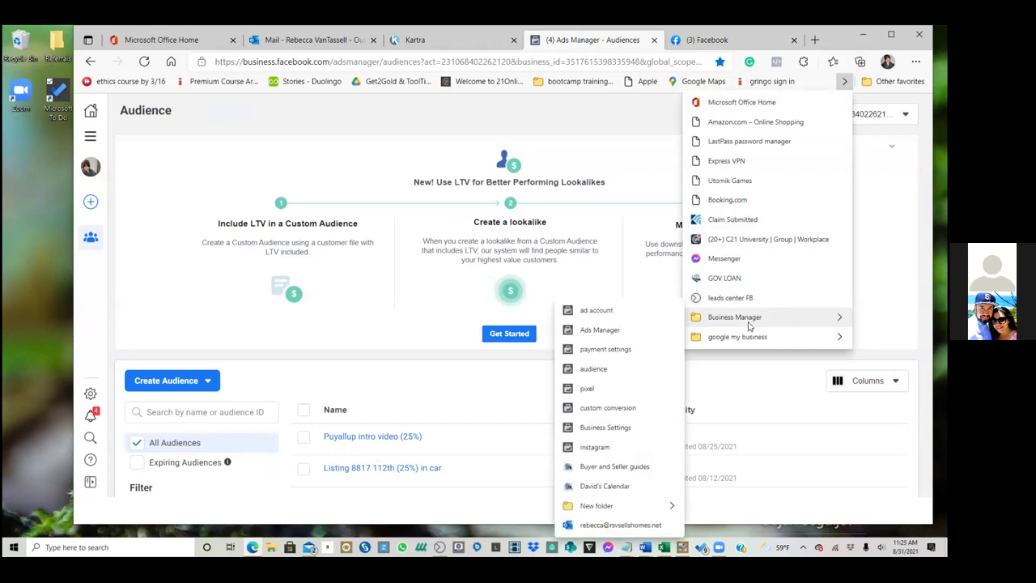
pyautogui.click(591, 396)
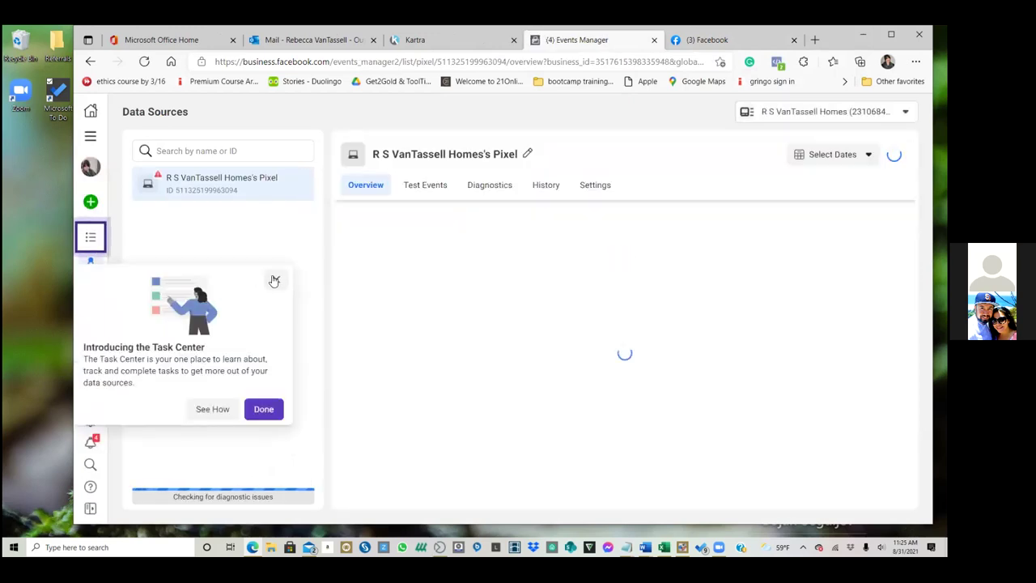
pyautogui.click(274, 280)
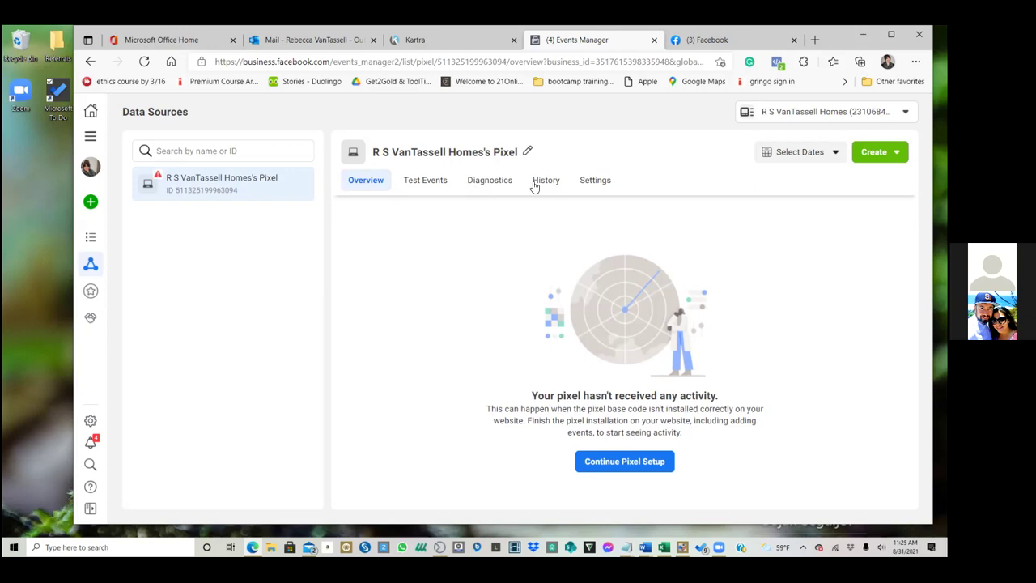
# Go to Business Settings and open the Pixels page under Data Sources
pyautogui.click(93, 135)
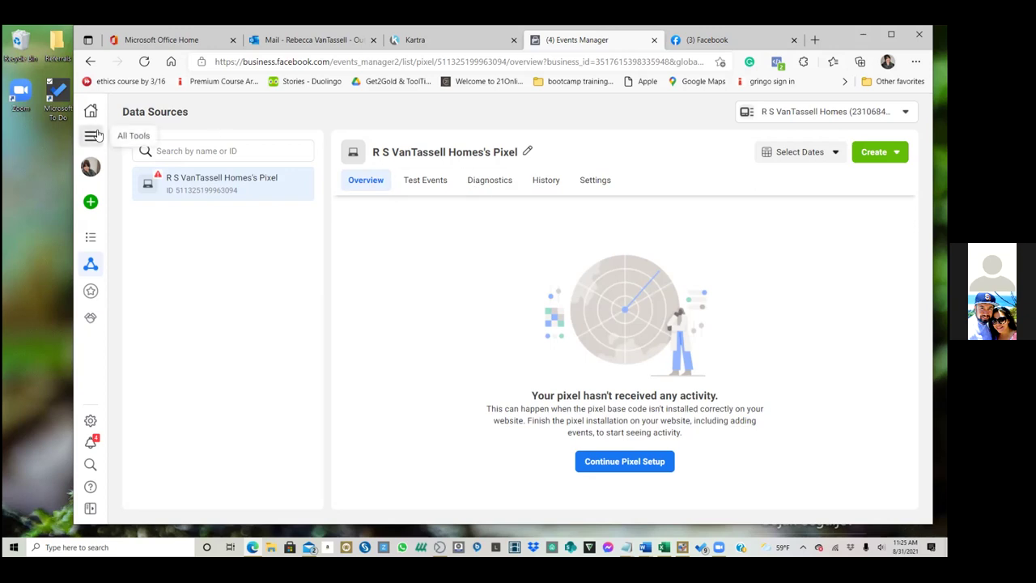
pyautogui.click(228, 183)
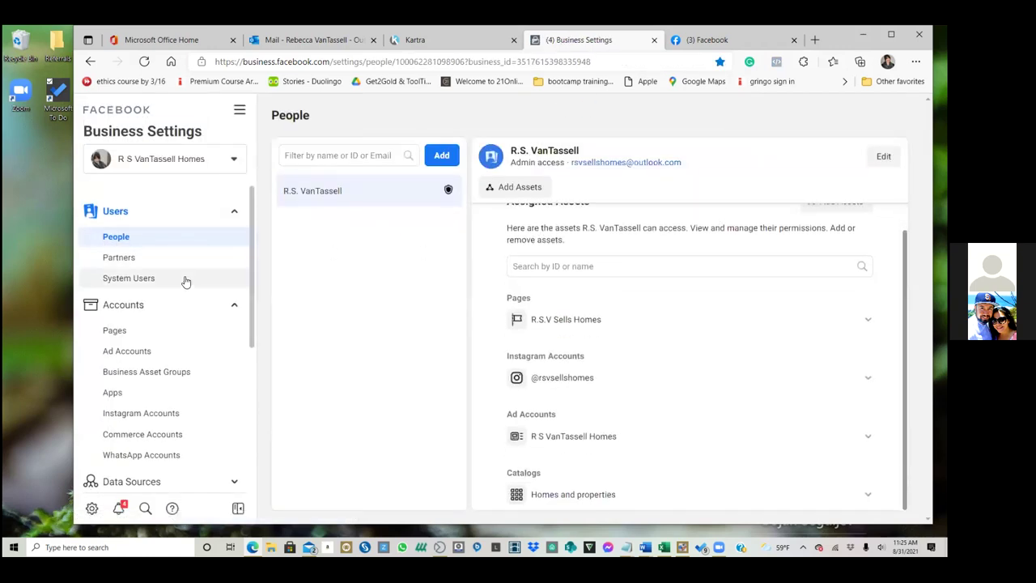
pyautogui.scroll(-1, 185, 280)
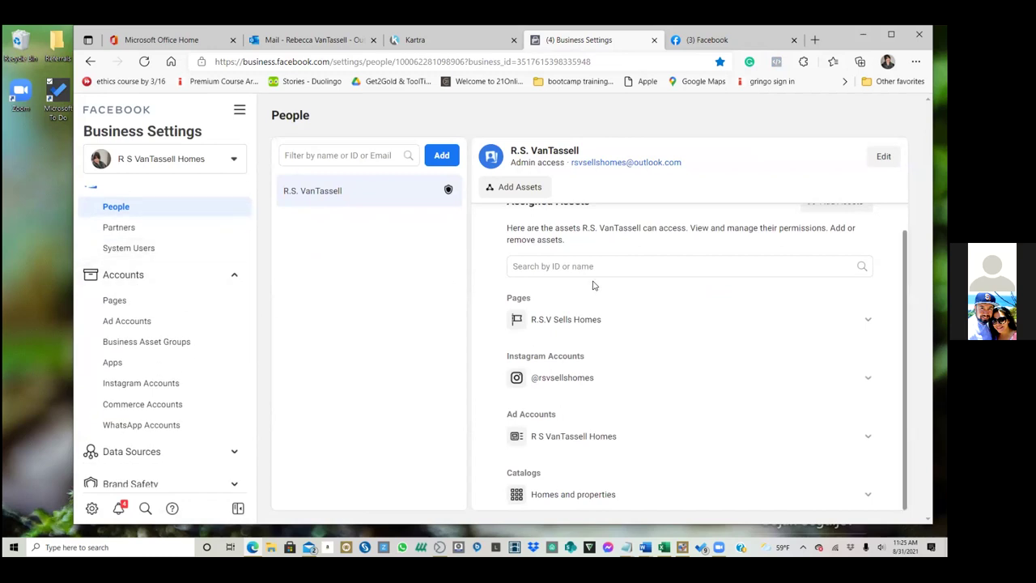
pyautogui.scroll(-2, 127, 327)
pyautogui.scroll(-2, 127, 328)
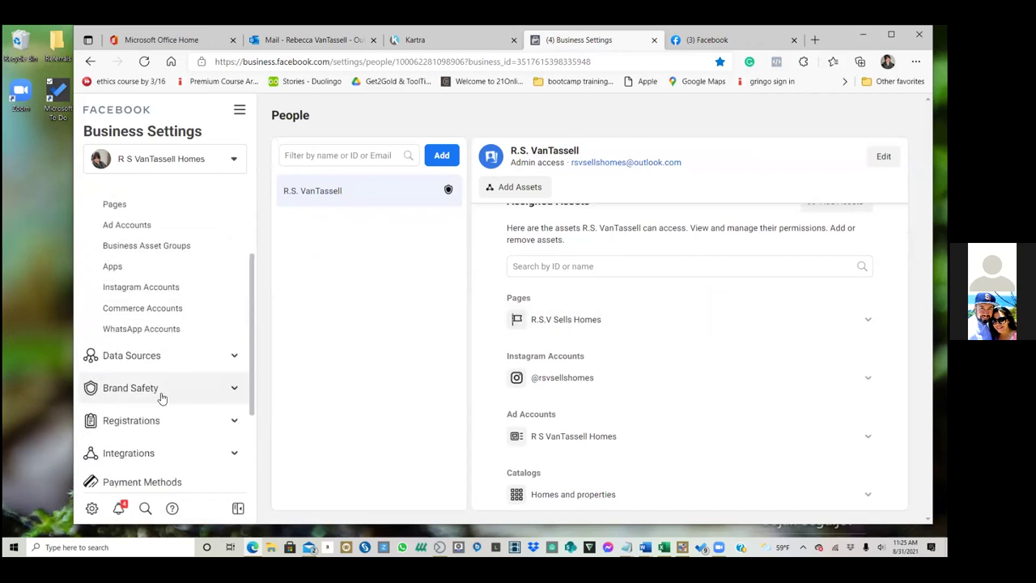
pyautogui.click(153, 356)
pyautogui.scroll(-1, 122, 358)
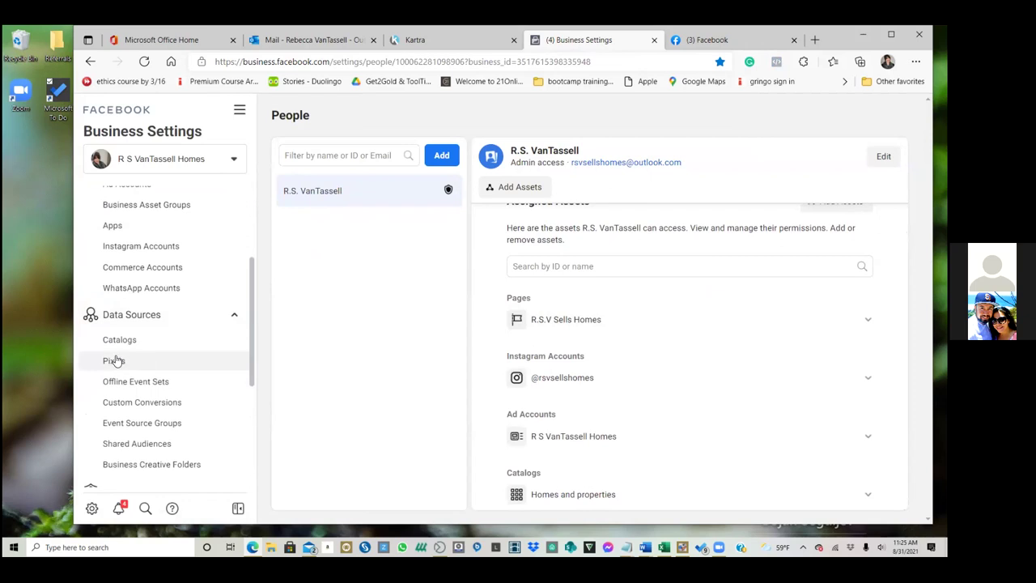
pyautogui.click(115, 360)
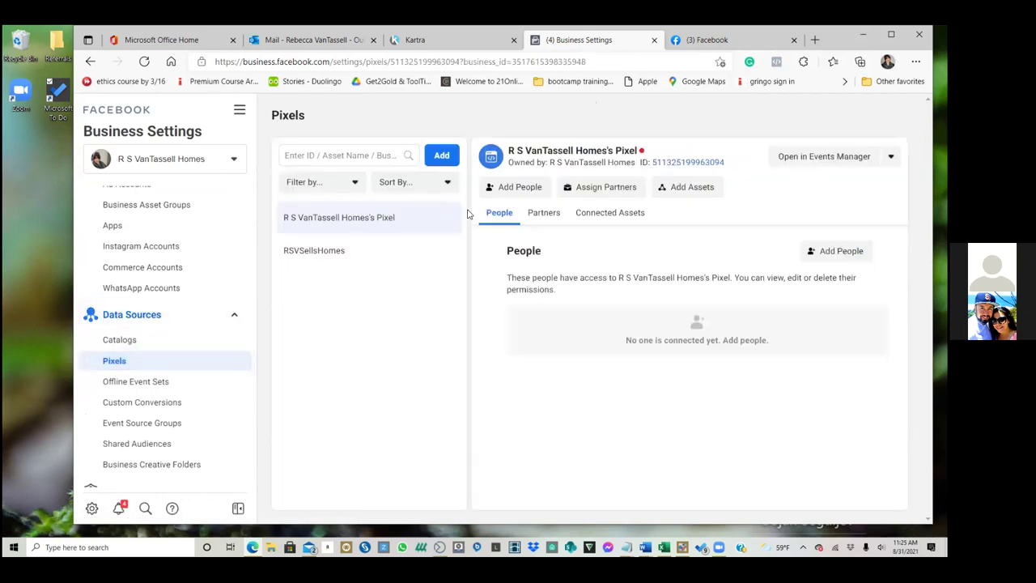
# Add the business's admin user to the first listed pixel with full Manage Pixel control
pyautogui.click(518, 187)
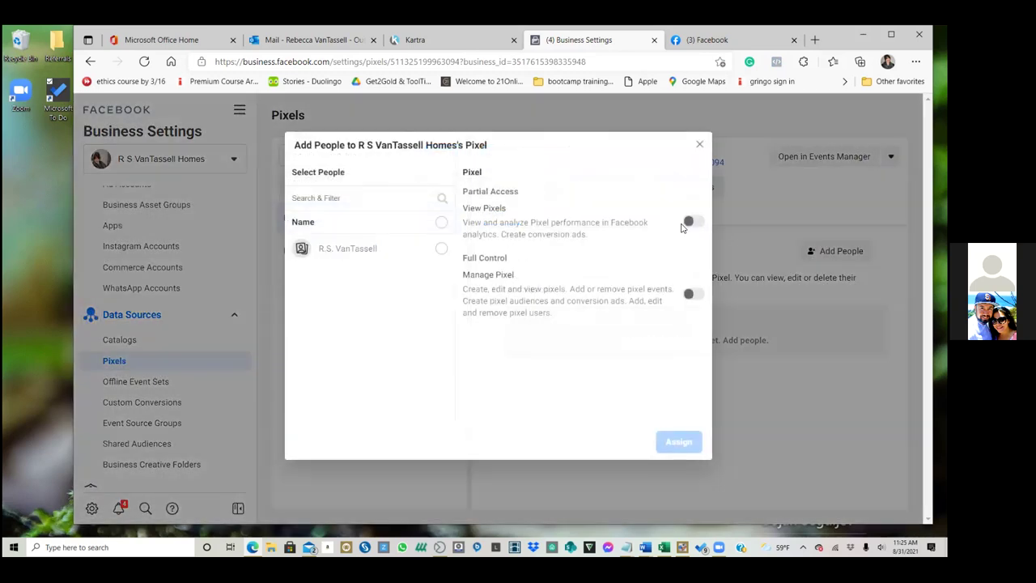
pyautogui.click(422, 258)
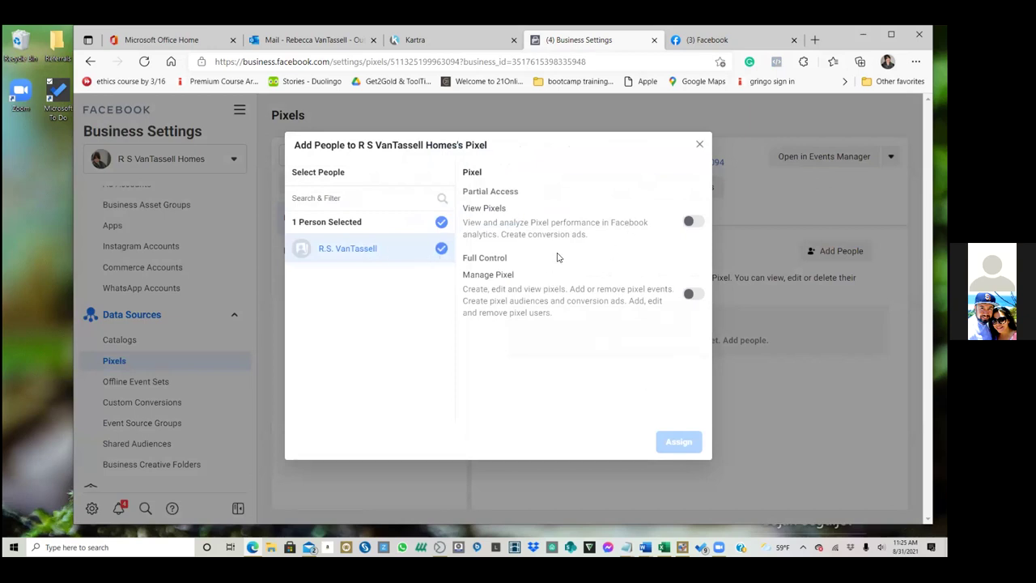
pyautogui.click(688, 294)
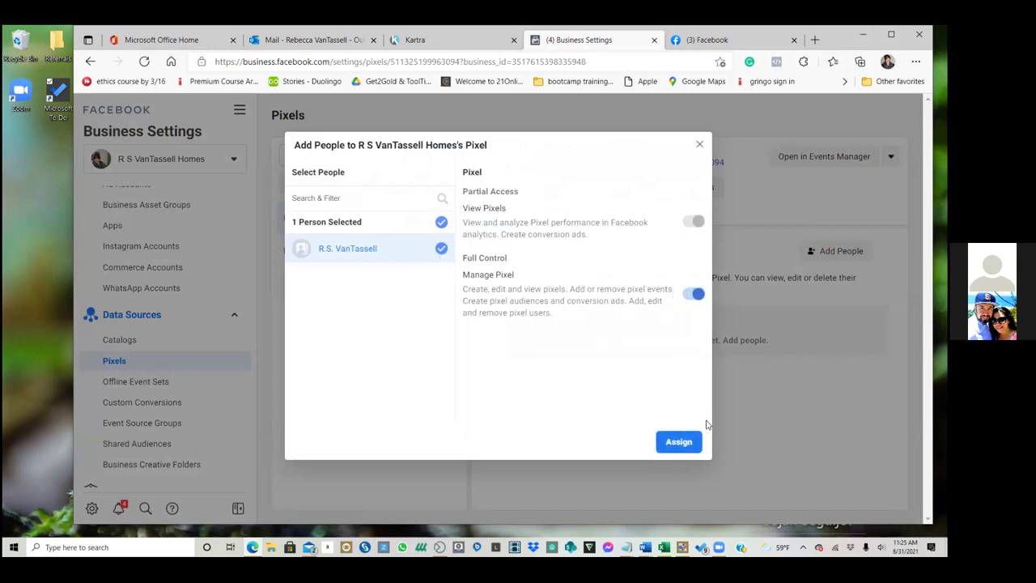
pyautogui.click(686, 443)
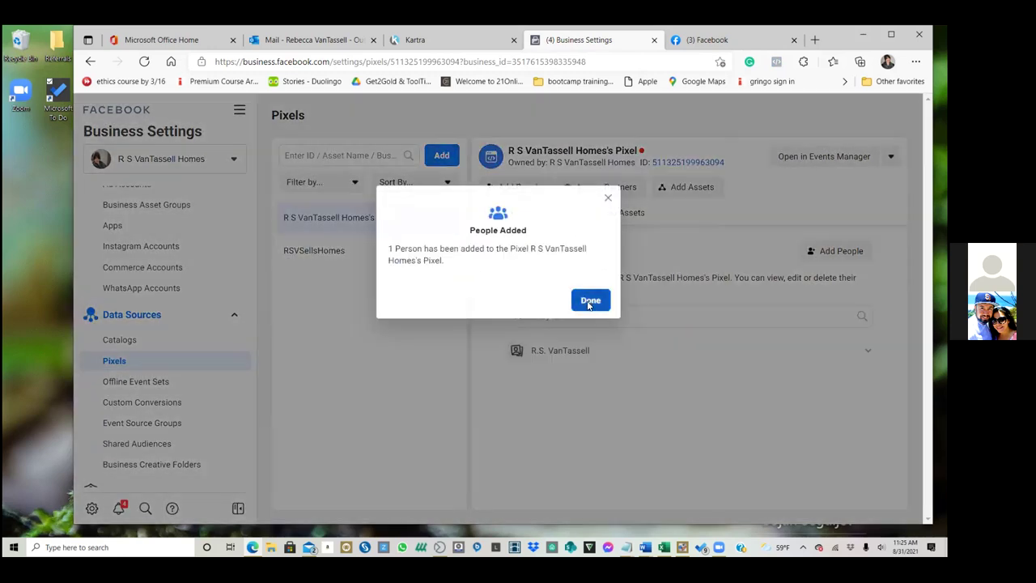
pyautogui.click(591, 301)
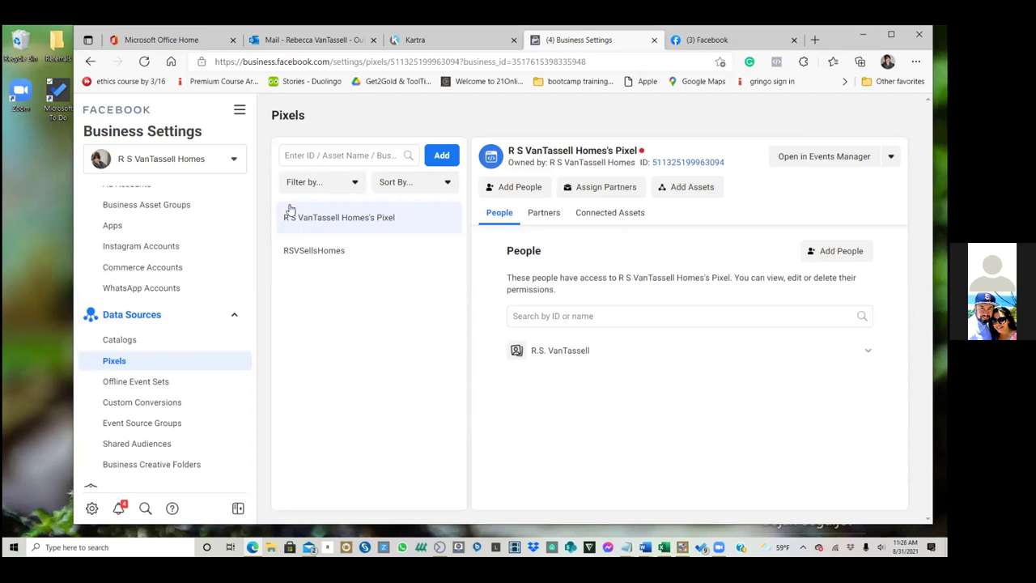
# Check which business and personal accounts can be selected in Business Settings
pyautogui.click(185, 165)
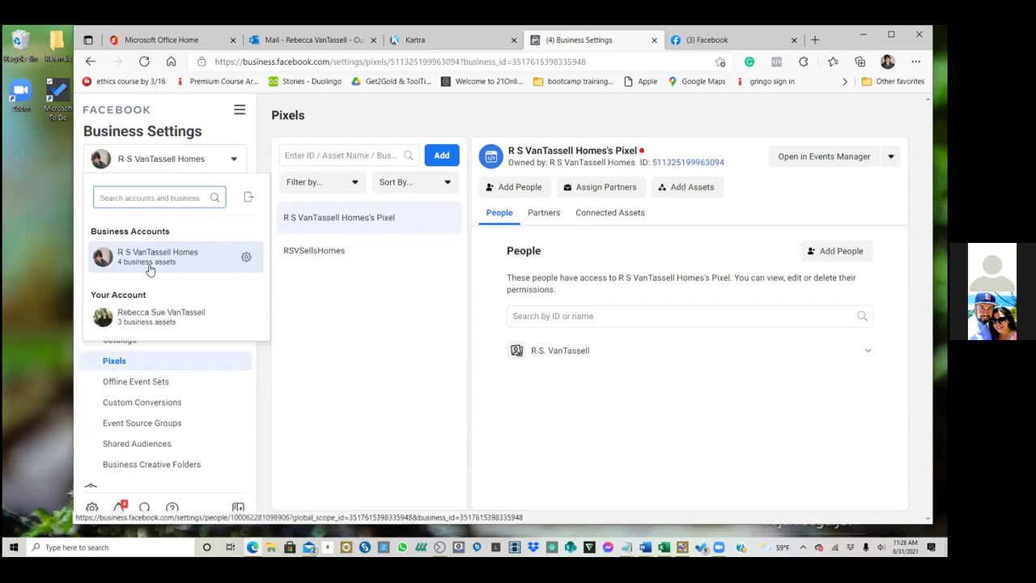
pyautogui.moveTo(147, 268)
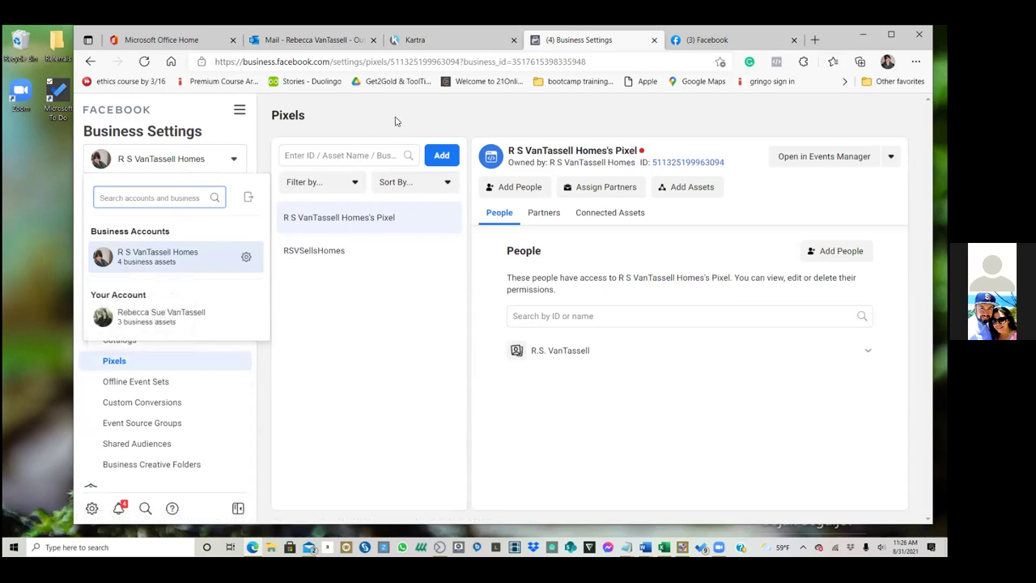
pyautogui.press('Escape')
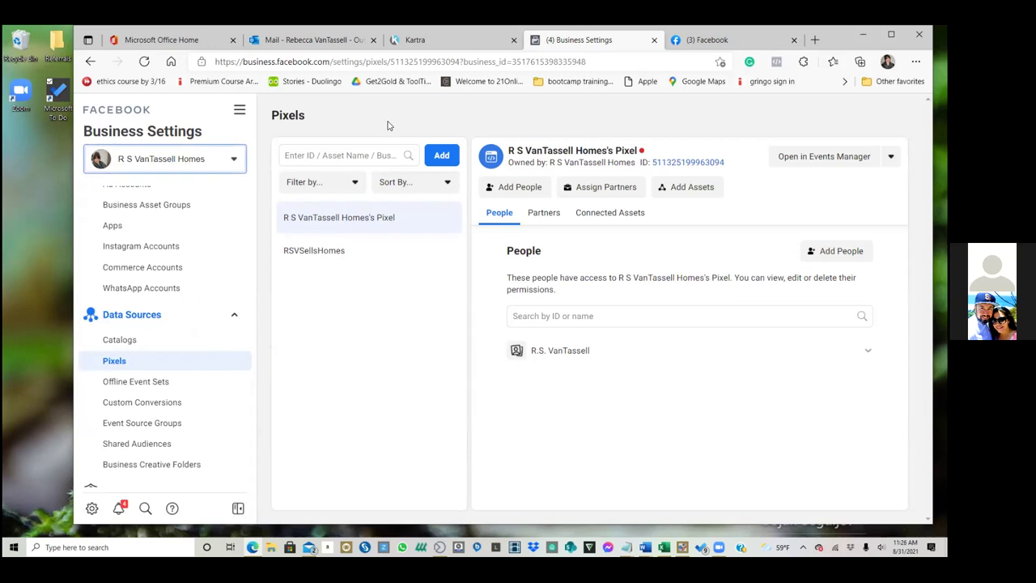
# Open the Ad Accounts settings and check who has access to the business's ad account
pyautogui.scroll(2, 179, 313)
pyautogui.scroll(1, 180, 313)
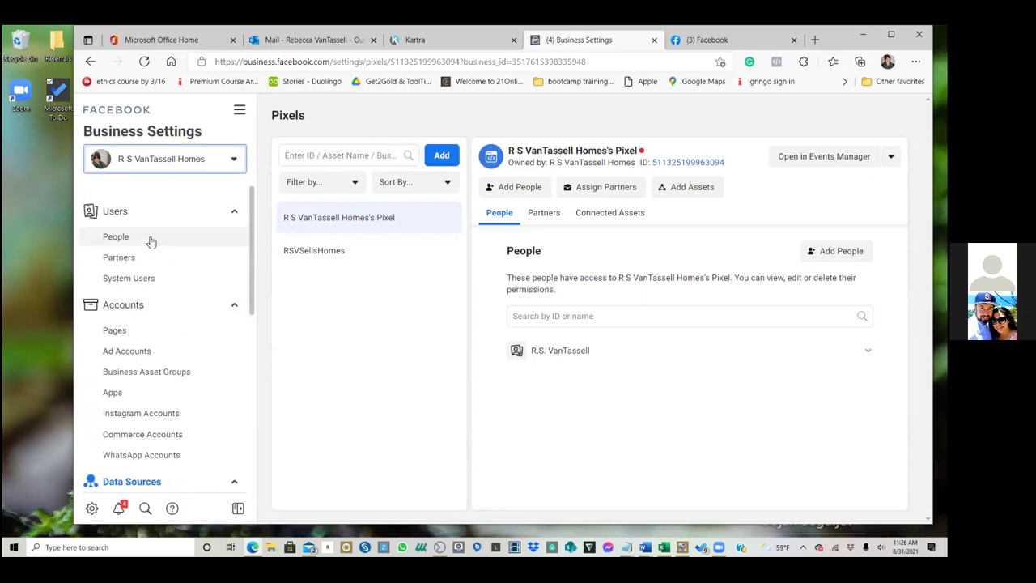
pyautogui.click(127, 351)
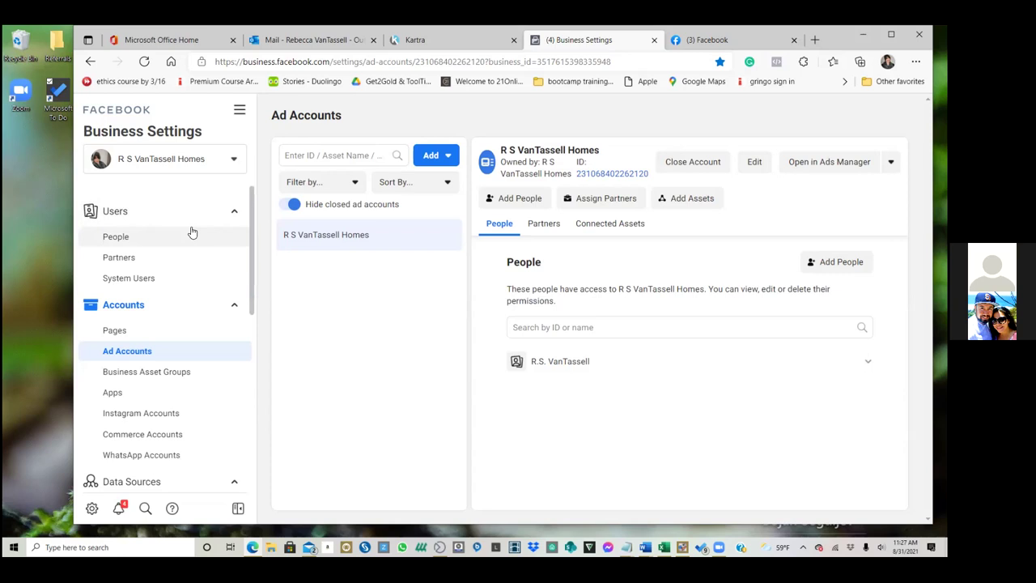
# Return to Events Manager and continue the setup of the first listed pixel
pyautogui.click(240, 111)
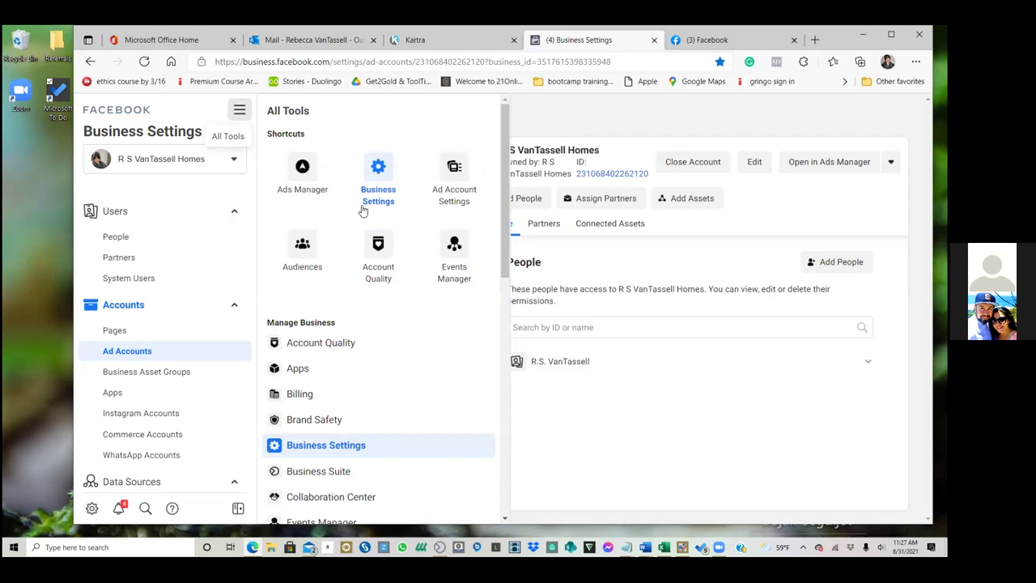
pyautogui.click(454, 246)
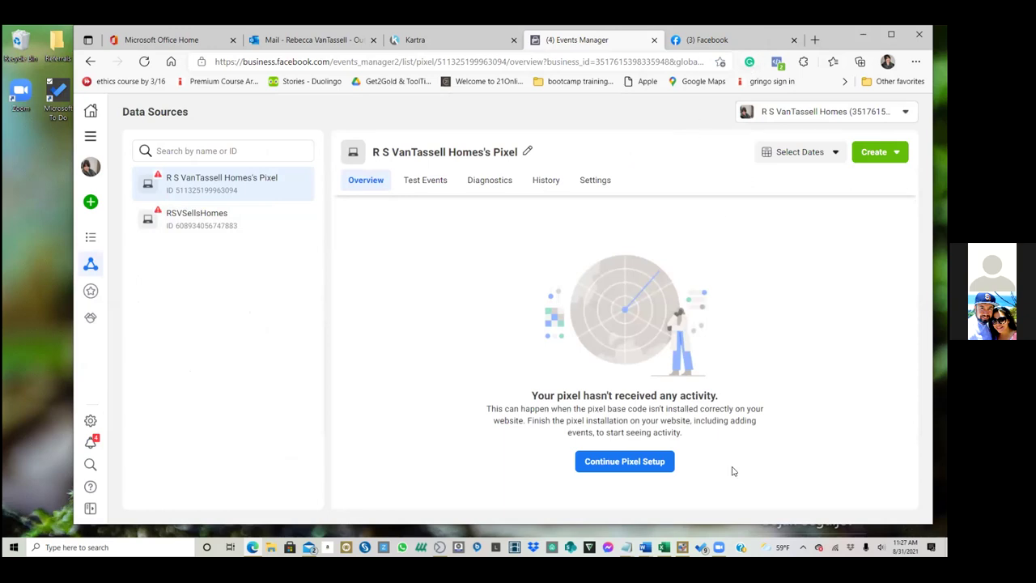
pyautogui.click(636, 462)
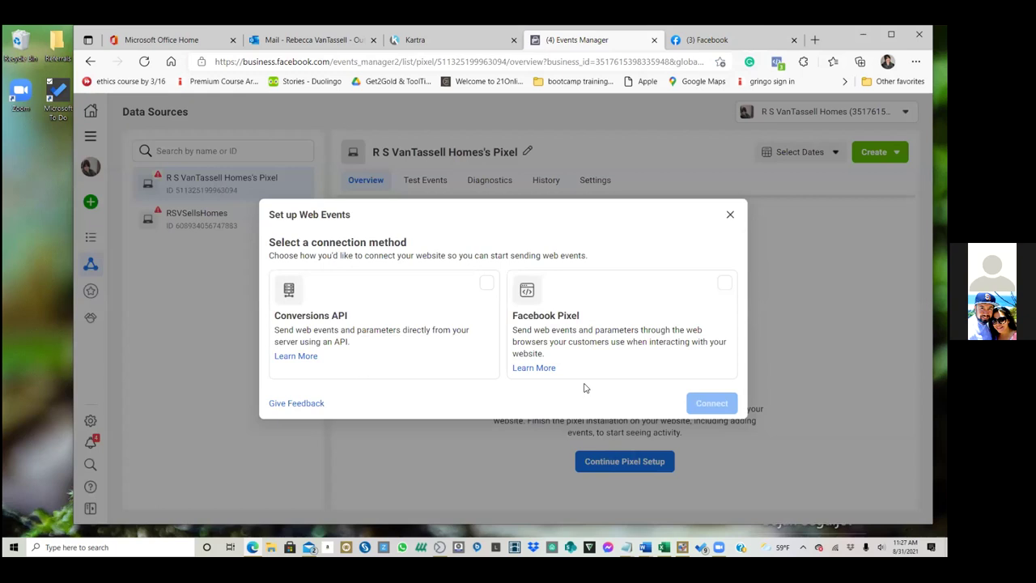
# Connect web events through Facebook Pixel with manual code installation and copy the pixel base code
pyautogui.click(732, 285)
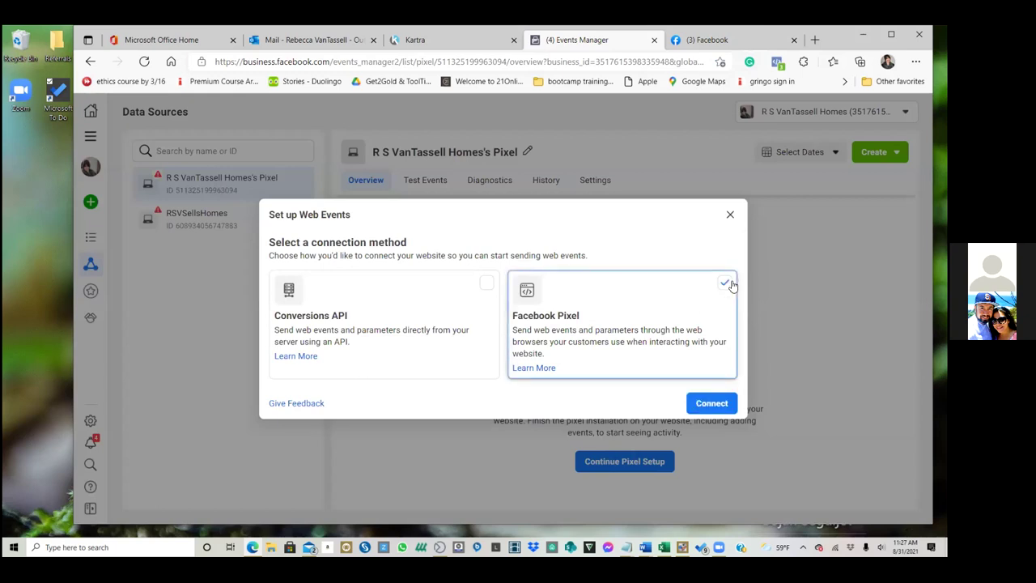
pyautogui.click(712, 406)
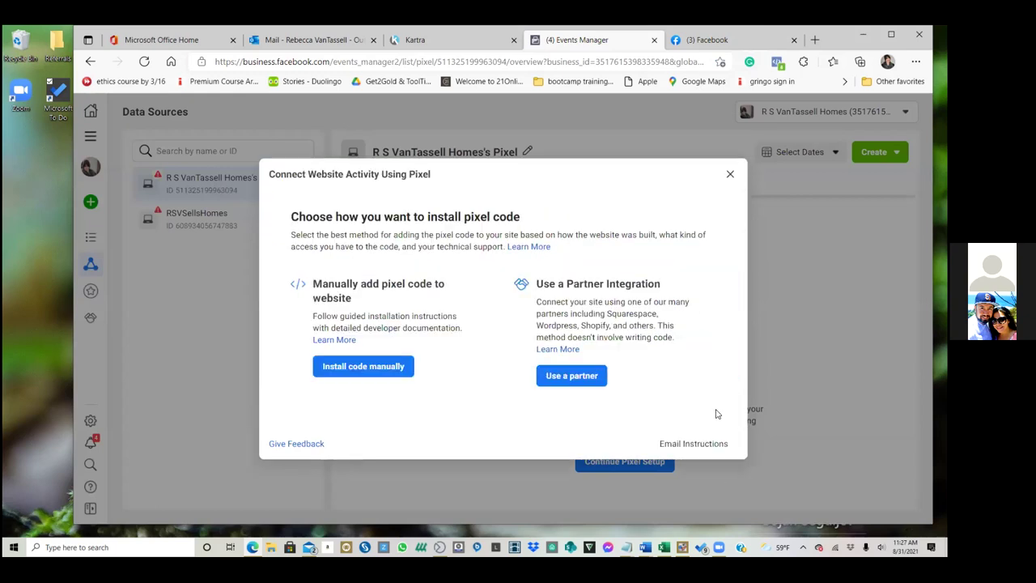
pyautogui.click(396, 366)
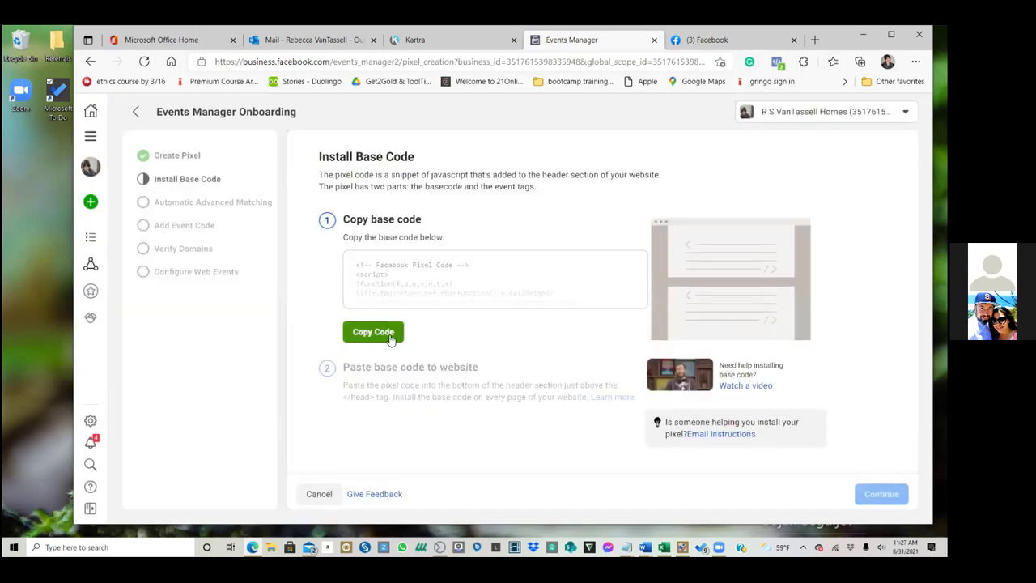
pyautogui.click(390, 338)
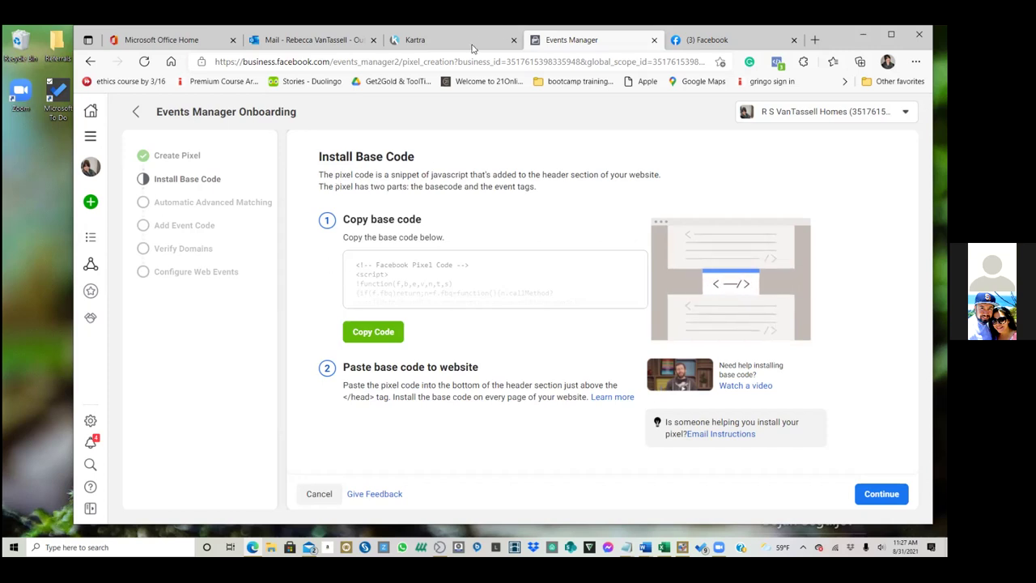
# Switch to Kartra and open the RSV Seller Guide Email Sequence 1 page in the page builder
pyautogui.click(429, 40)
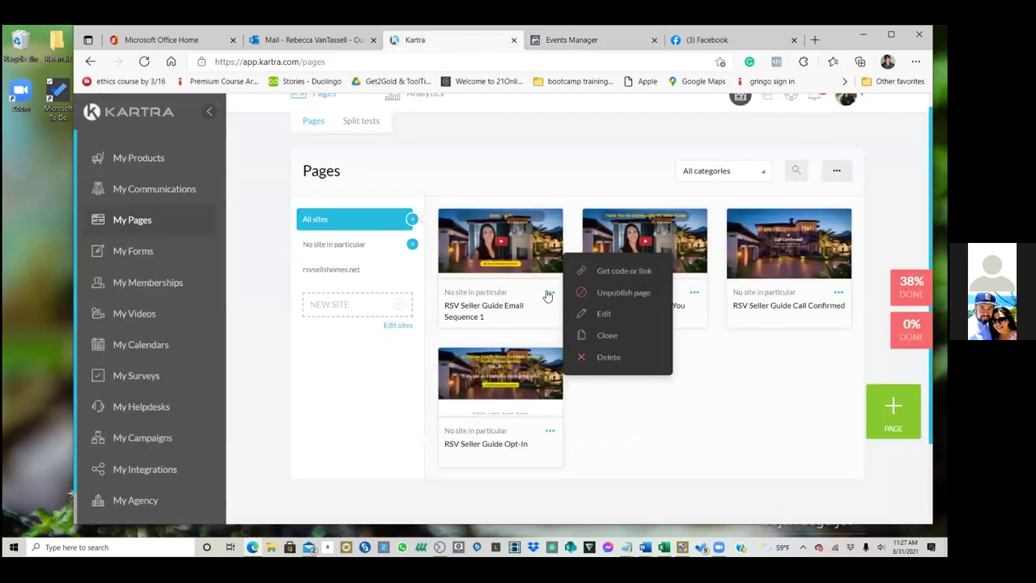
pyautogui.click(603, 315)
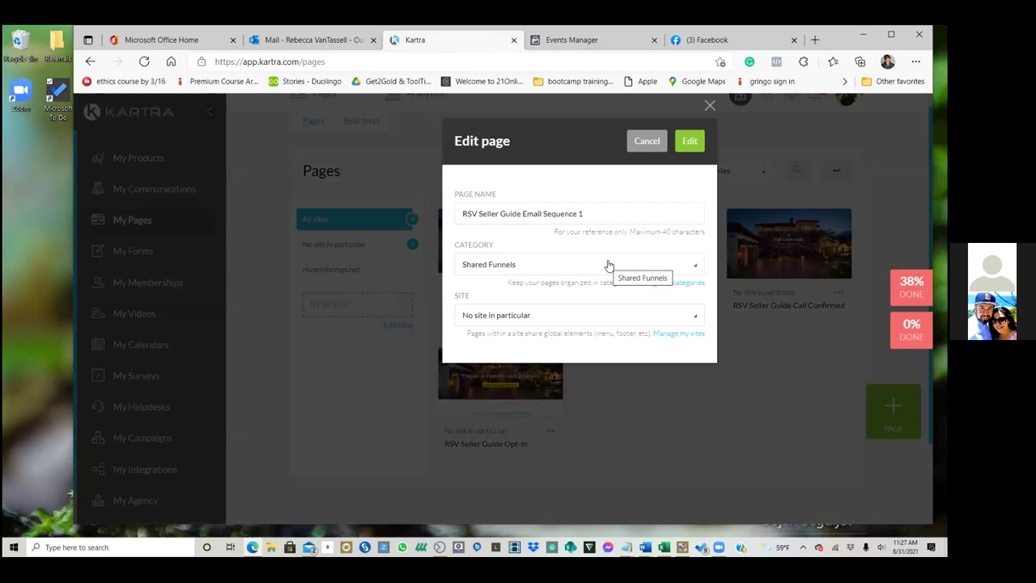
pyautogui.click(688, 142)
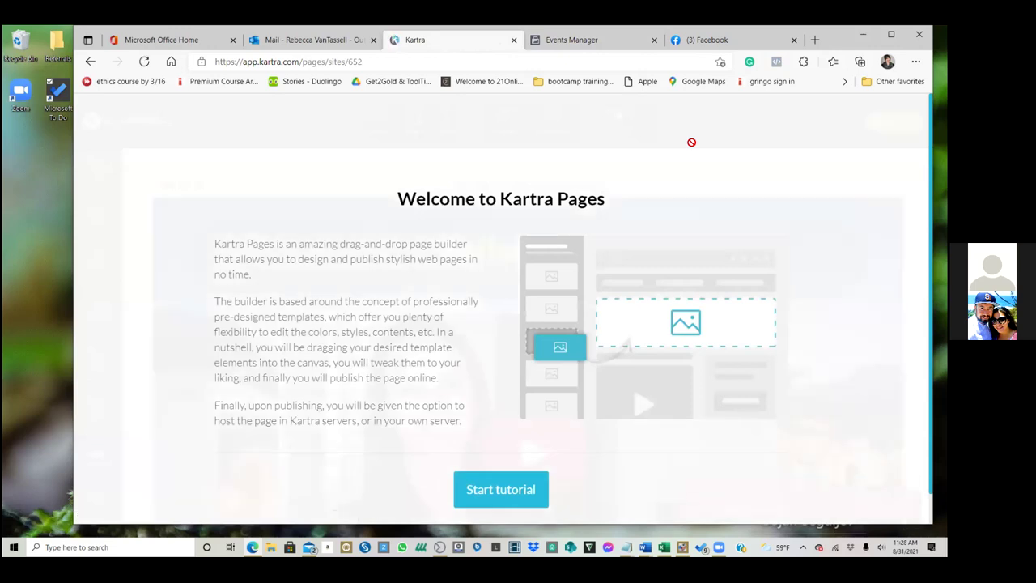
# Go through the Kartra Pages welcome tutorial to its end and enter the page editor
pyautogui.click(501, 458)
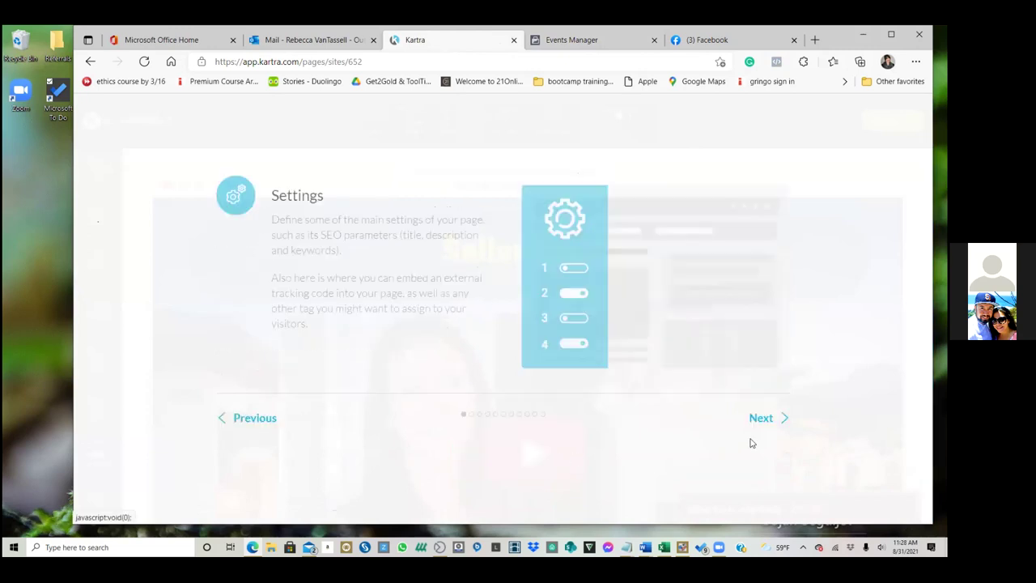
pyautogui.click(763, 418)
pyautogui.click(766, 419)
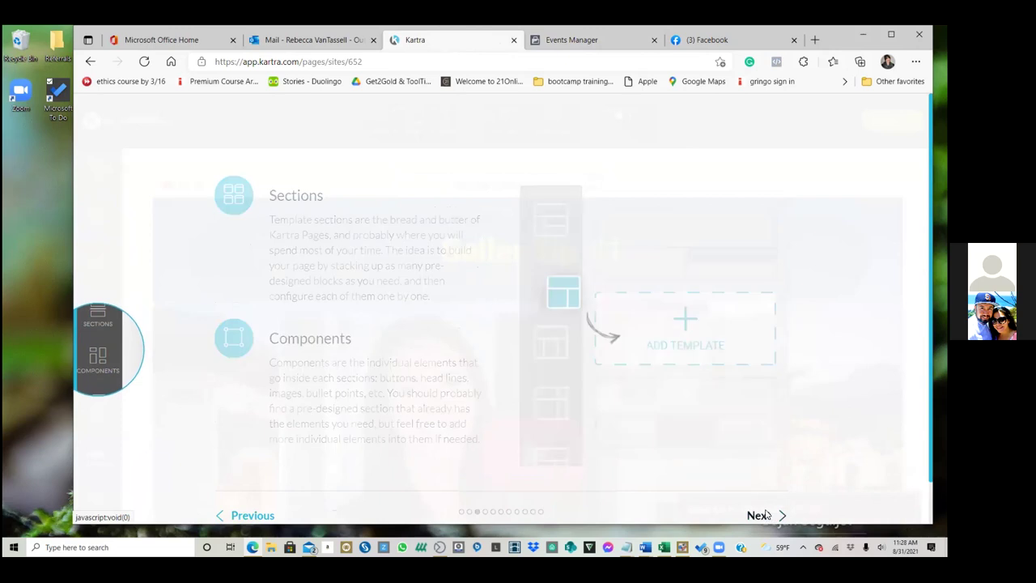
pyautogui.click(767, 514)
pyautogui.click(762, 499)
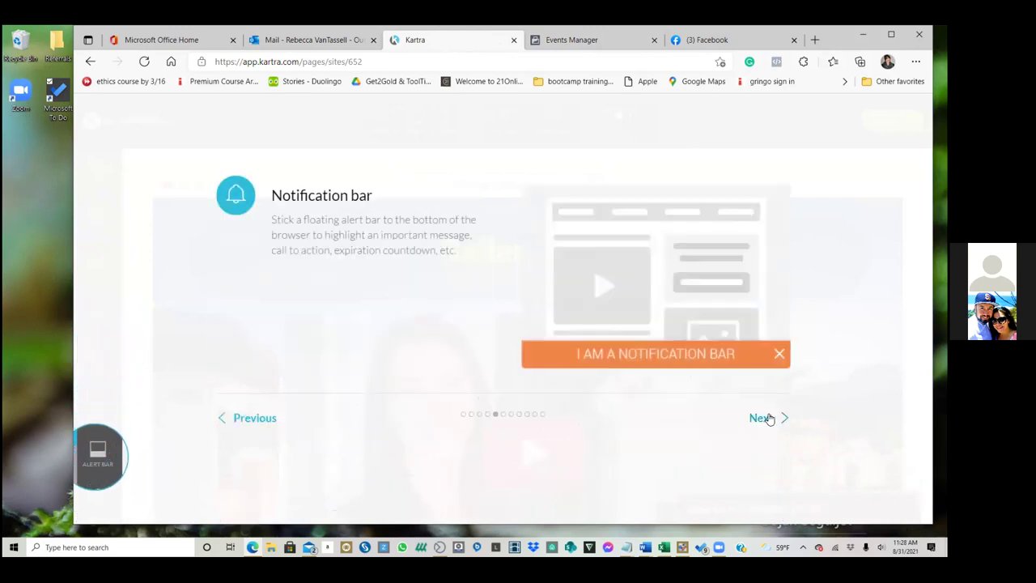
pyautogui.click(768, 418)
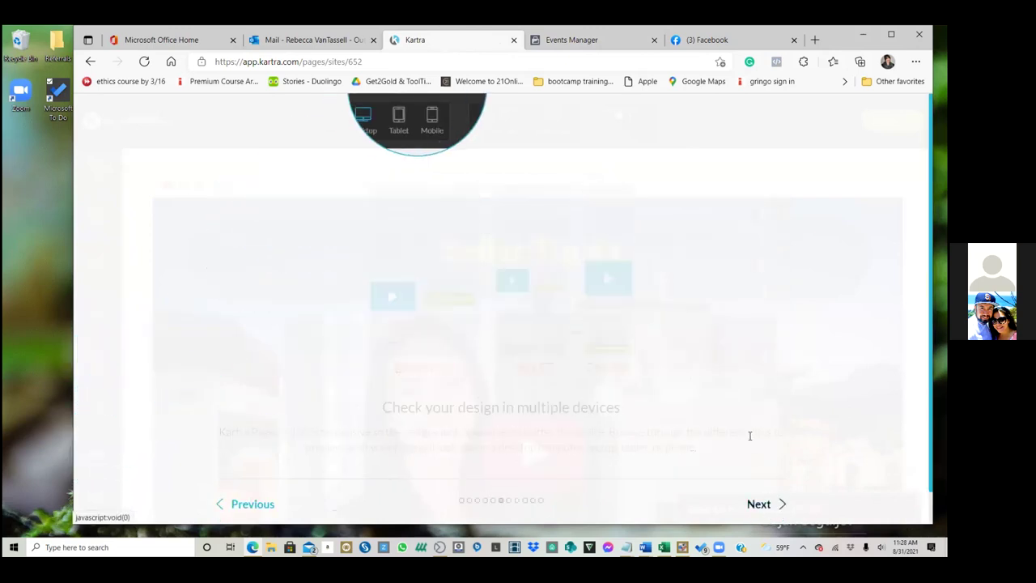
pyautogui.click(752, 461)
pyautogui.click(756, 469)
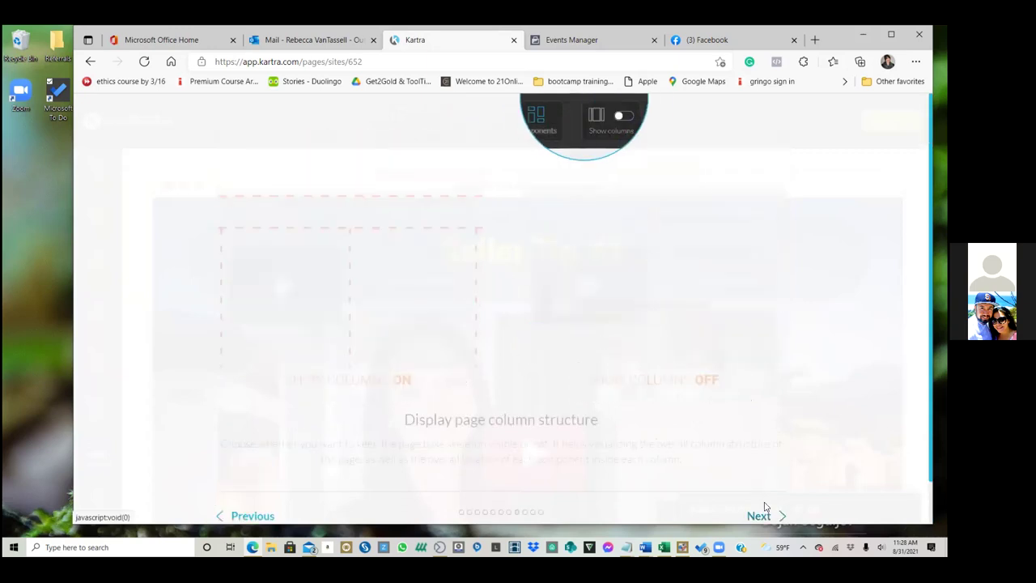
pyautogui.click(760, 515)
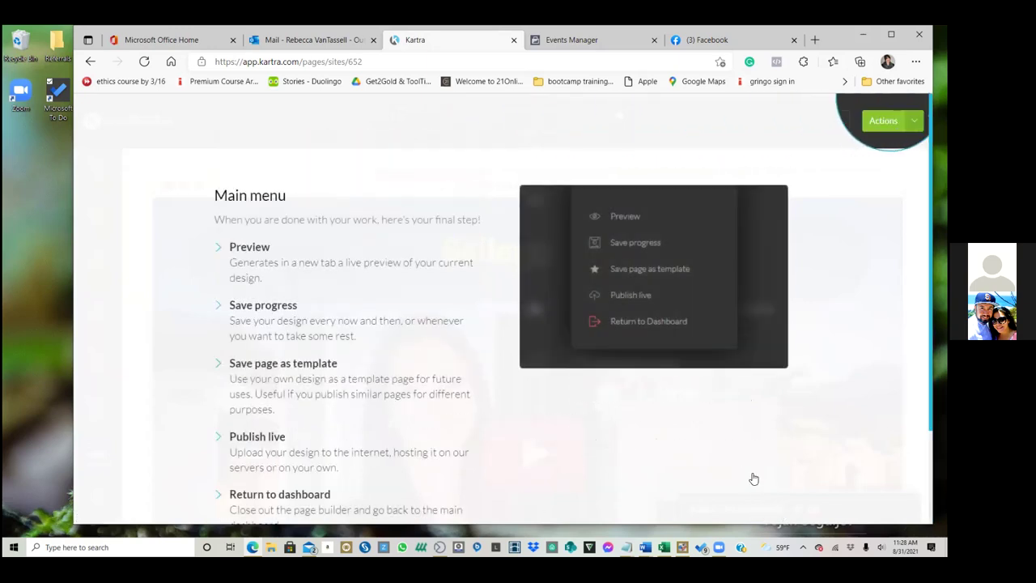
pyautogui.click(755, 469)
pyautogui.click(758, 471)
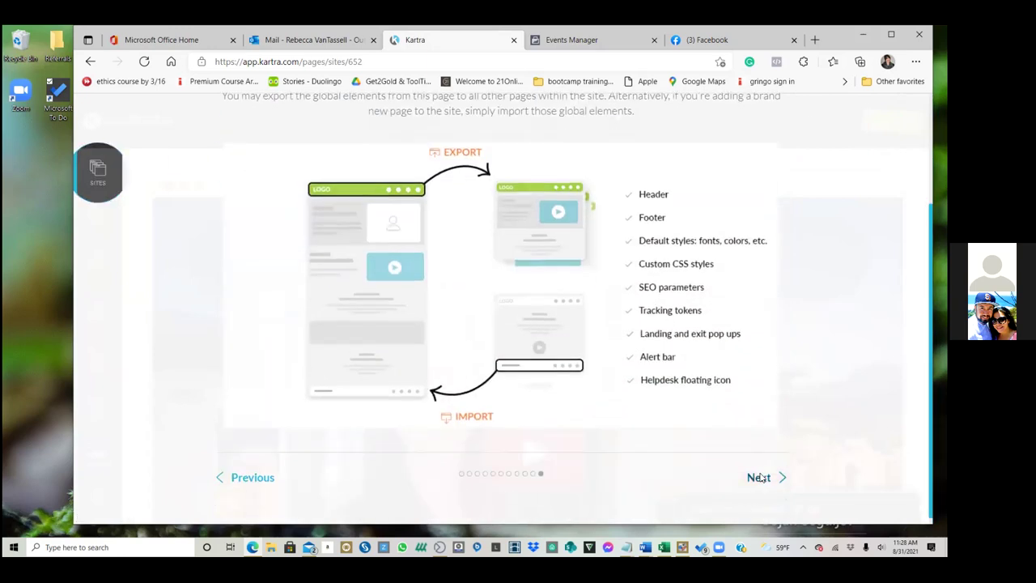
pyautogui.click(759, 477)
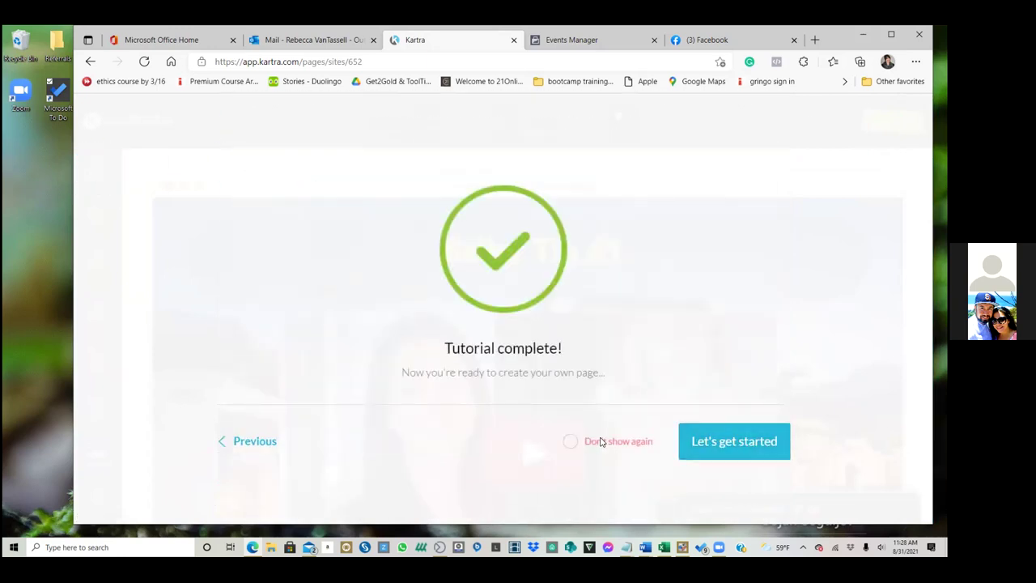
pyautogui.click(721, 446)
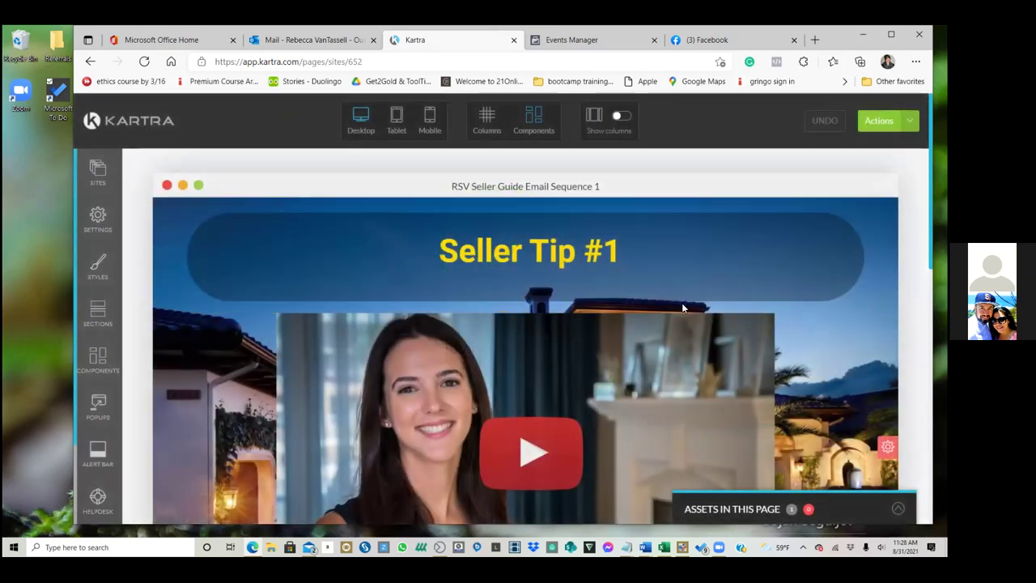
# Paste the copied Facebook pixel base code into the page's Facebook Ads tracking code setting and apply it
pyautogui.moveTo(697, 314)
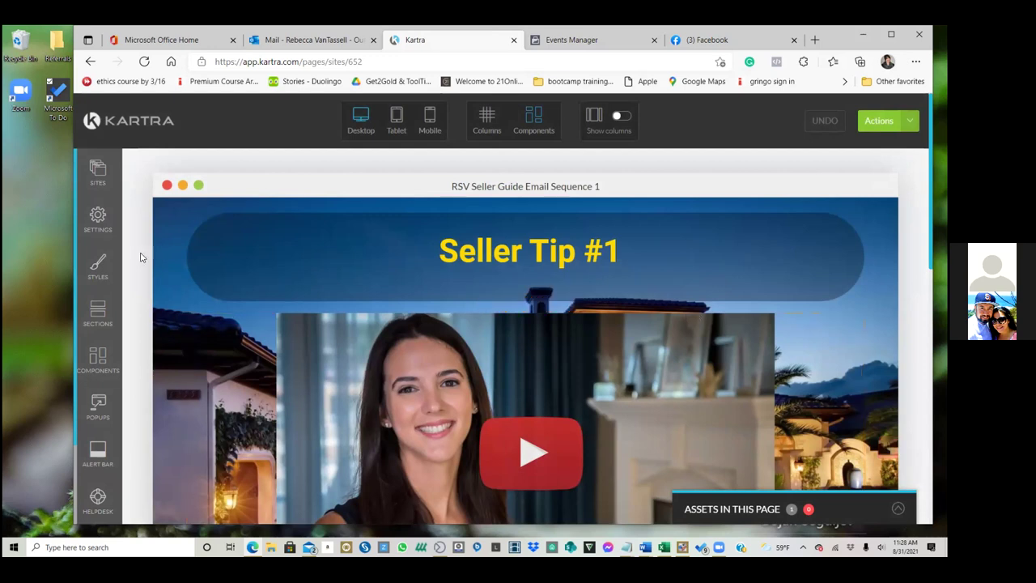
pyautogui.click(86, 219)
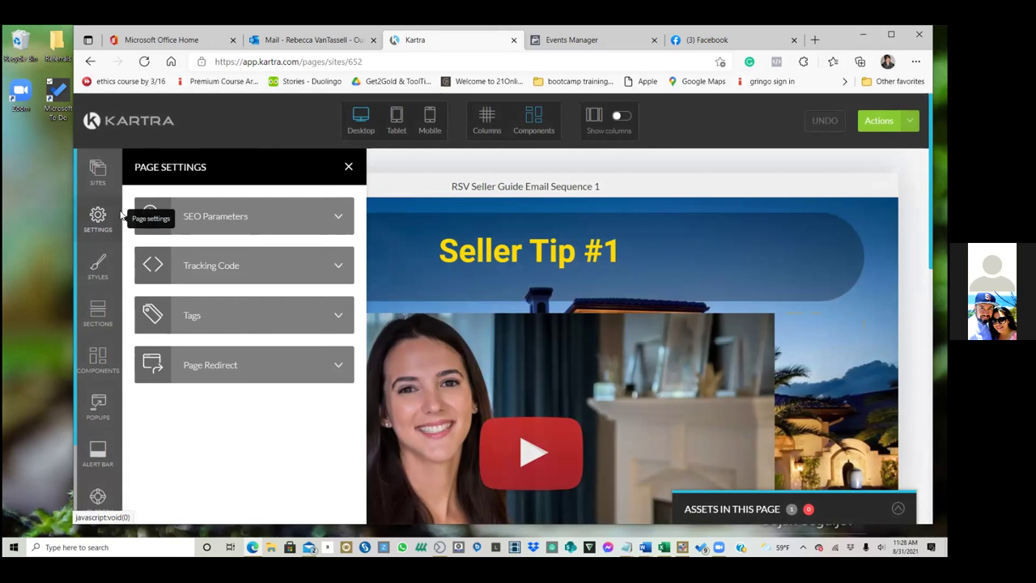
pyautogui.click(227, 275)
pyautogui.click(226, 245)
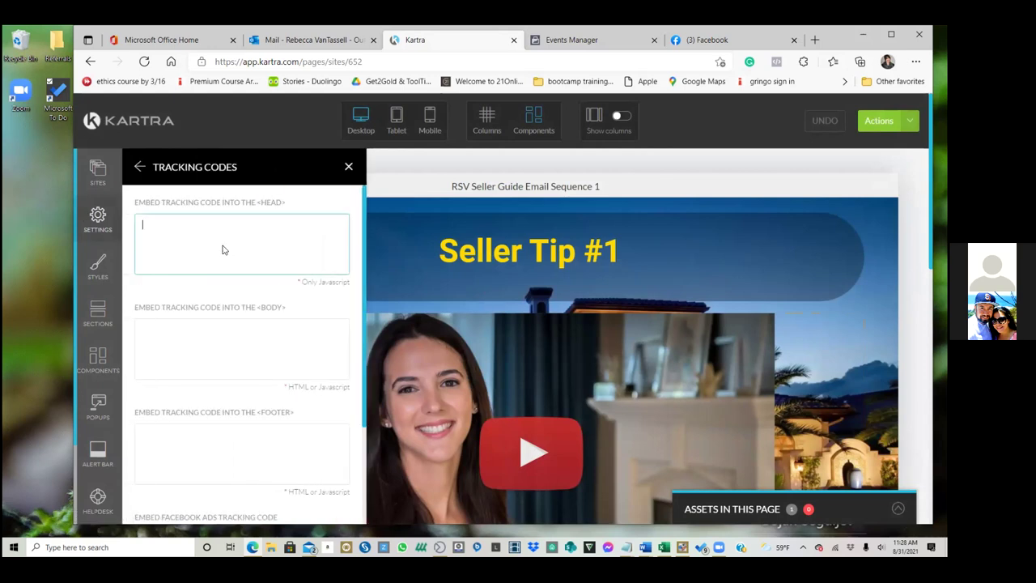
pyautogui.rightClick(226, 246)
pyautogui.scroll(-2, 190, 344)
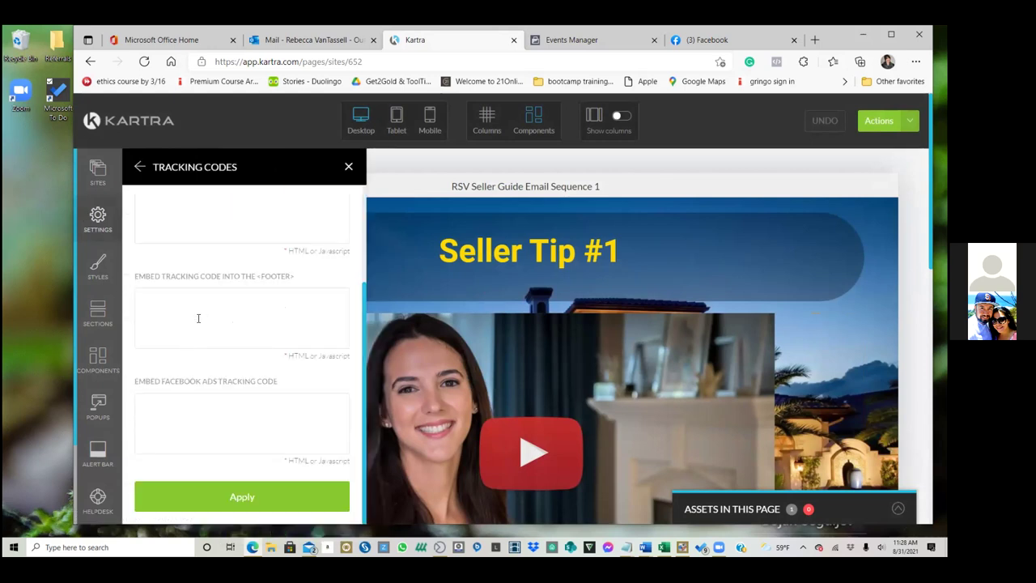
pyautogui.click(187, 411)
pyautogui.rightClick(191, 413)
pyautogui.click(216, 242)
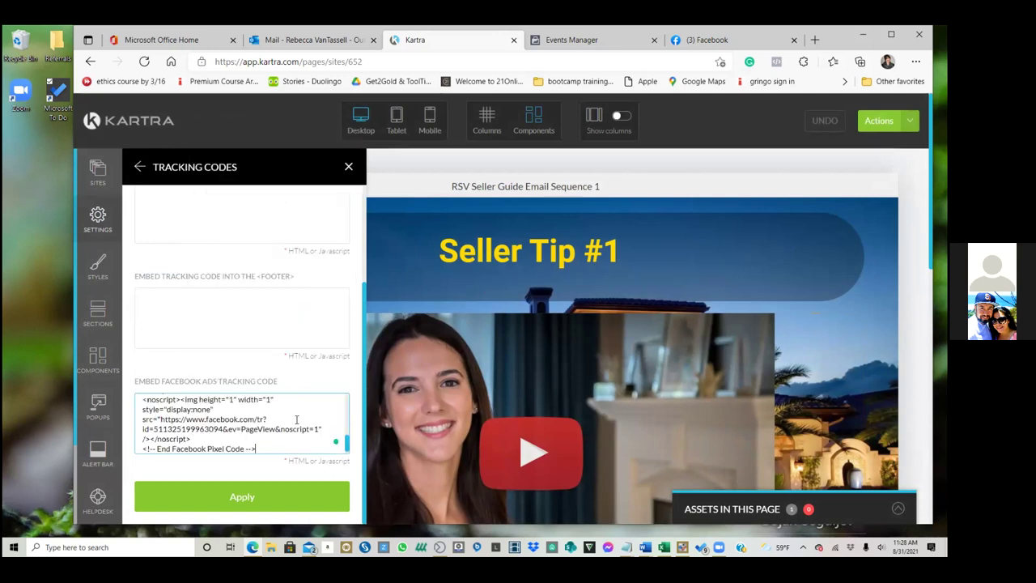
pyautogui.click(278, 495)
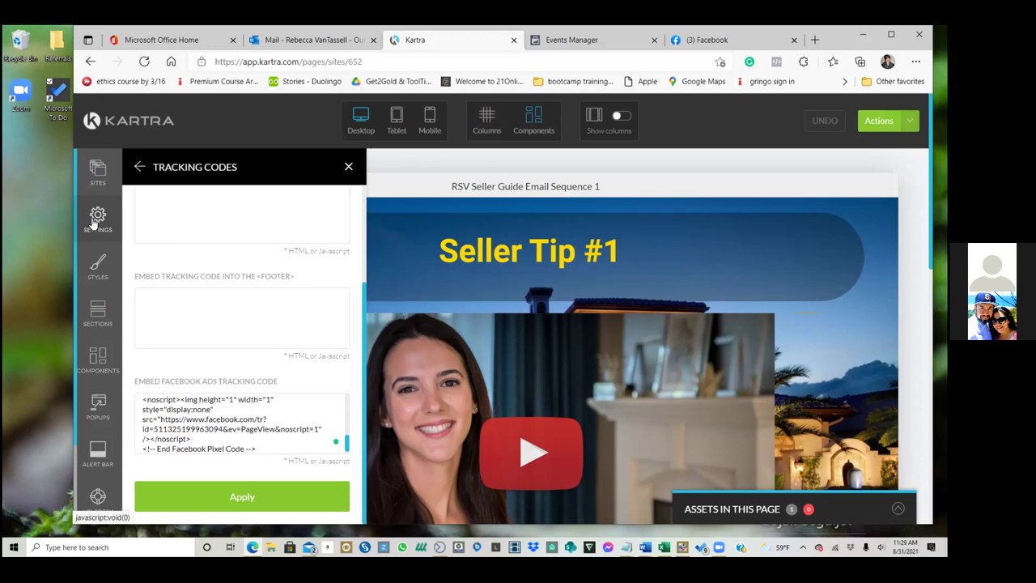
# Leave the tracking code settings and save the page's progress
pyautogui.scroll(1, 162, 267)
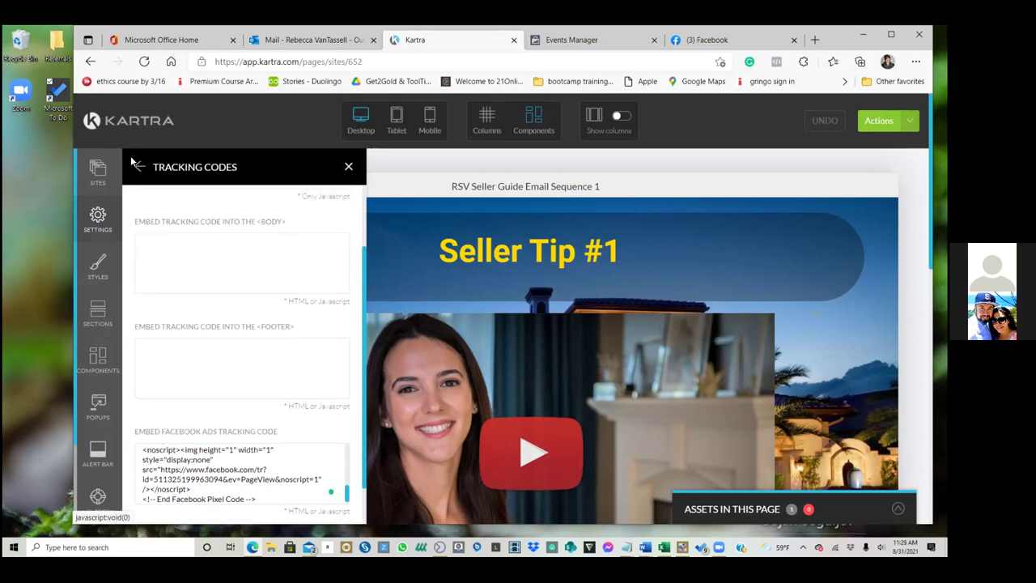
pyautogui.click(140, 167)
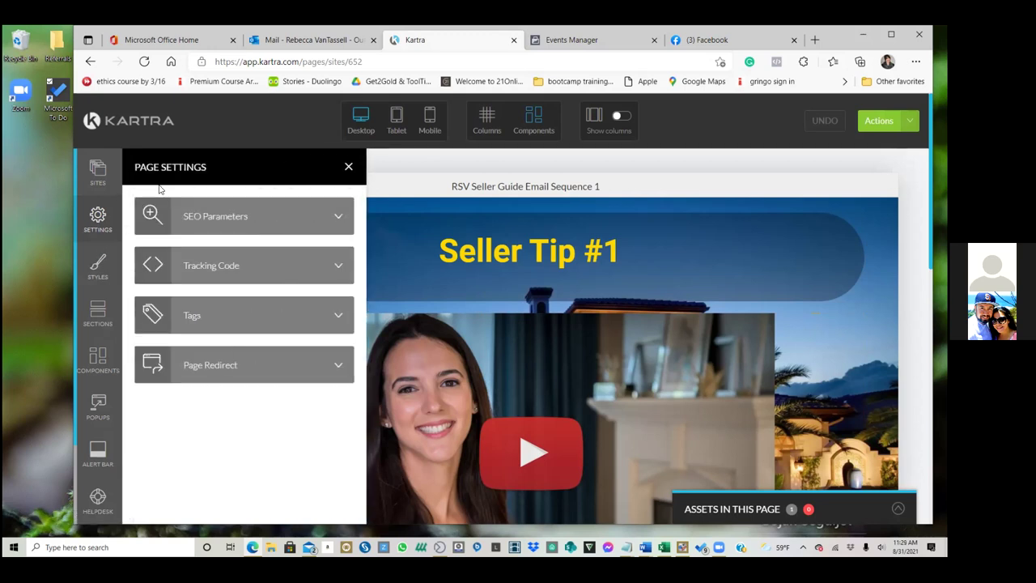
pyautogui.click(880, 120)
pyautogui.click(836, 173)
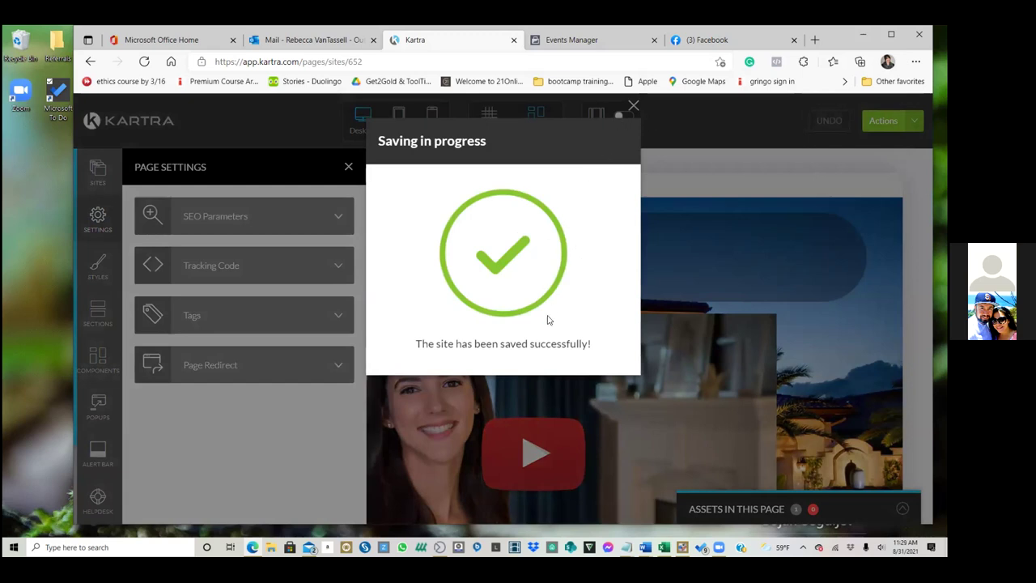
pyautogui.click(632, 108)
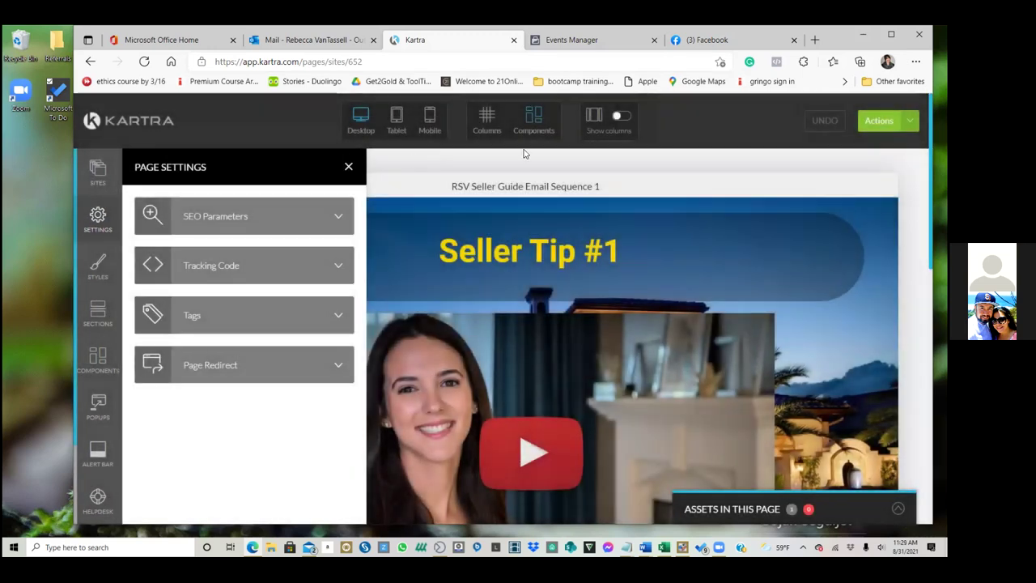
# Publish the Email Sequence 1 page live using the direct page link option
pyautogui.click(878, 119)
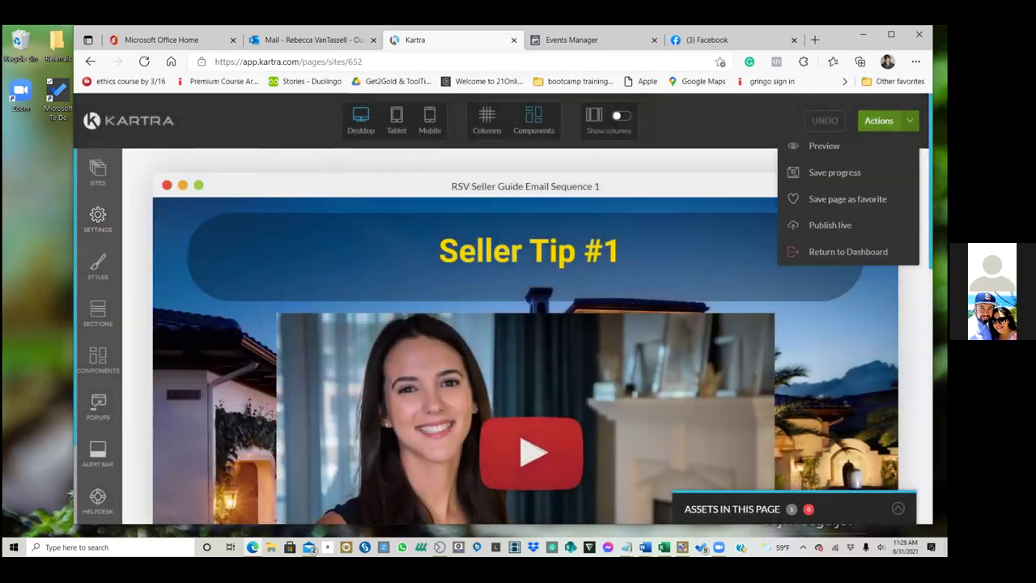
pyautogui.click(830, 224)
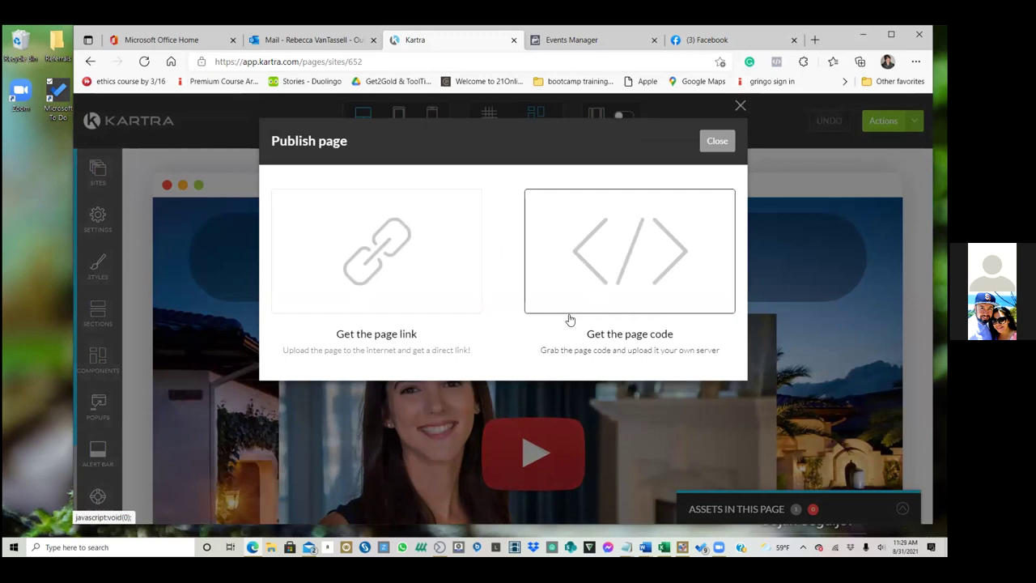
pyautogui.click(347, 269)
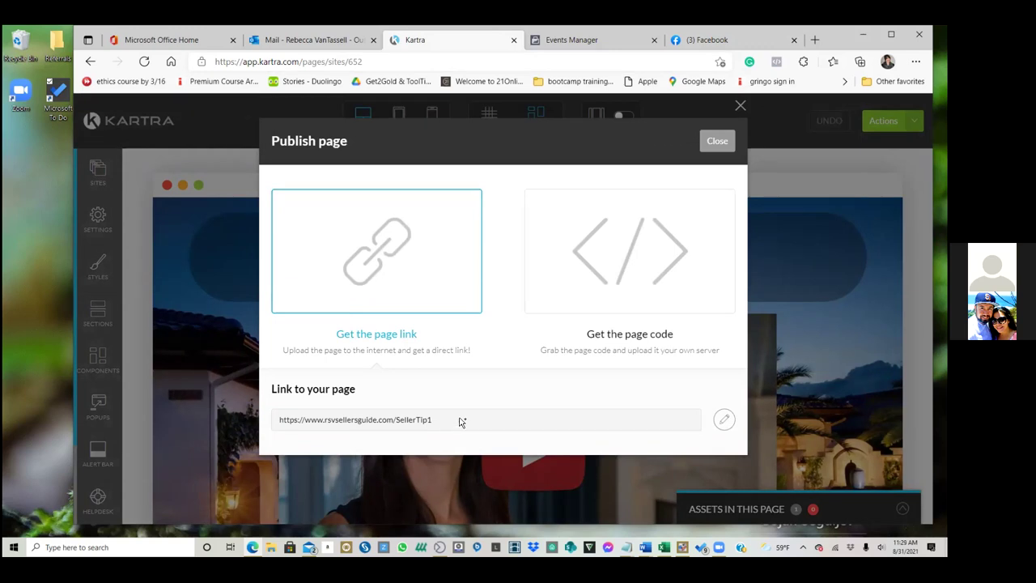
pyautogui.click(714, 140)
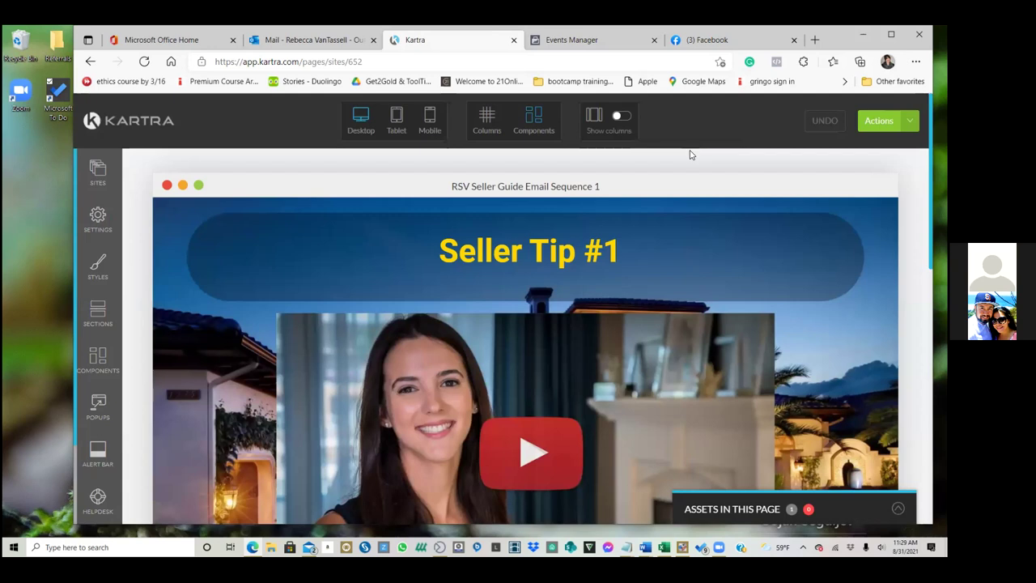
# Look over the Seller Tip #1 page and exit the page builder to the dashboard
pyautogui.scroll(-1, 690, 154)
pyautogui.scroll(-1, 688, 157)
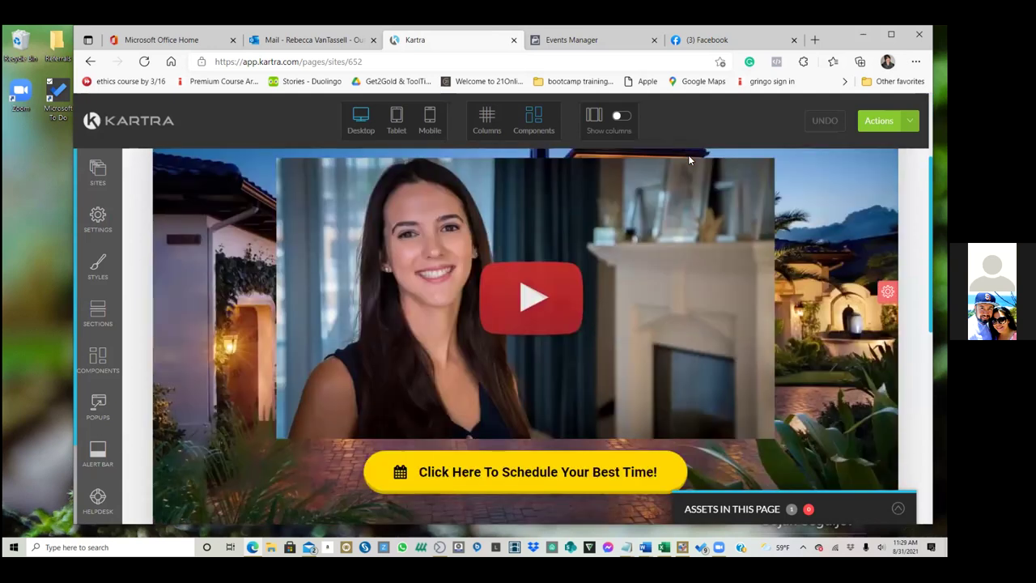
pyautogui.scroll(1, 706, 189)
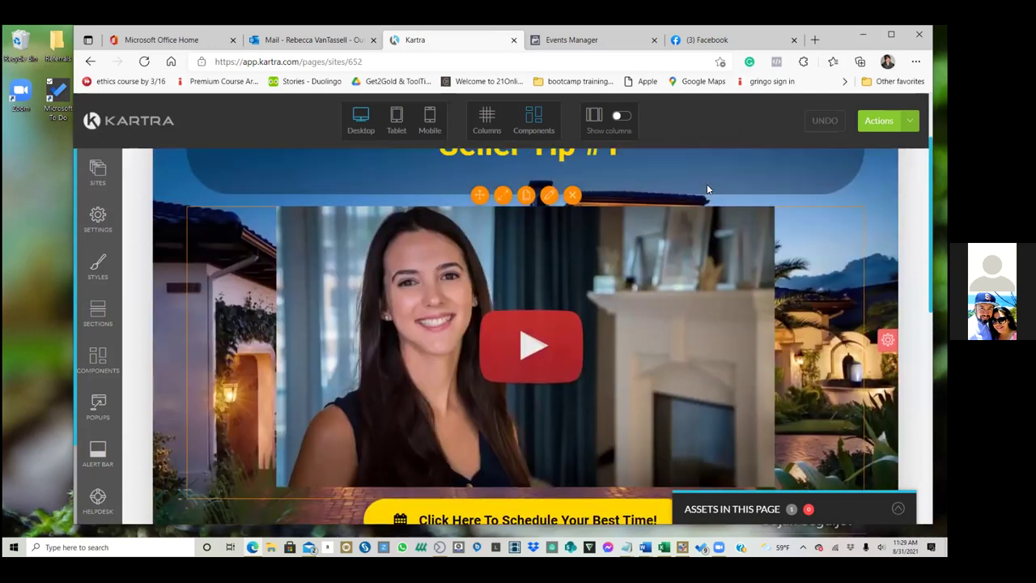
pyautogui.scroll(2, 706, 189)
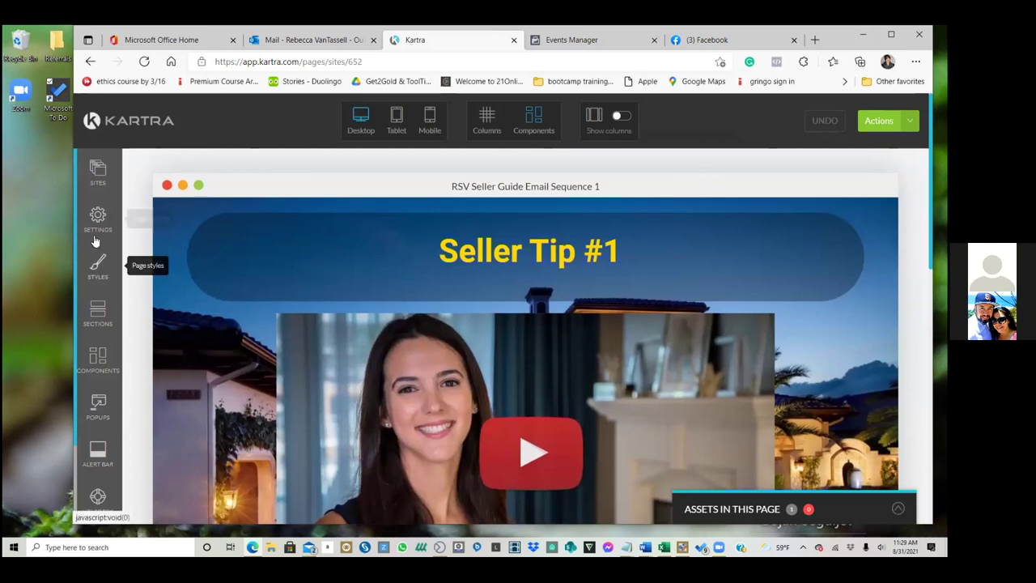
pyautogui.click(882, 120)
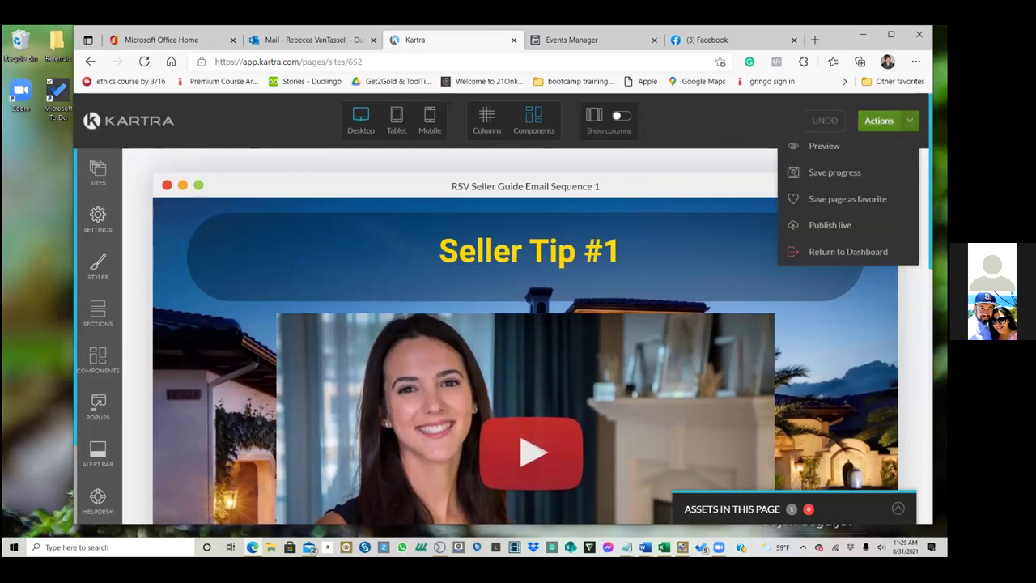
pyautogui.click(848, 252)
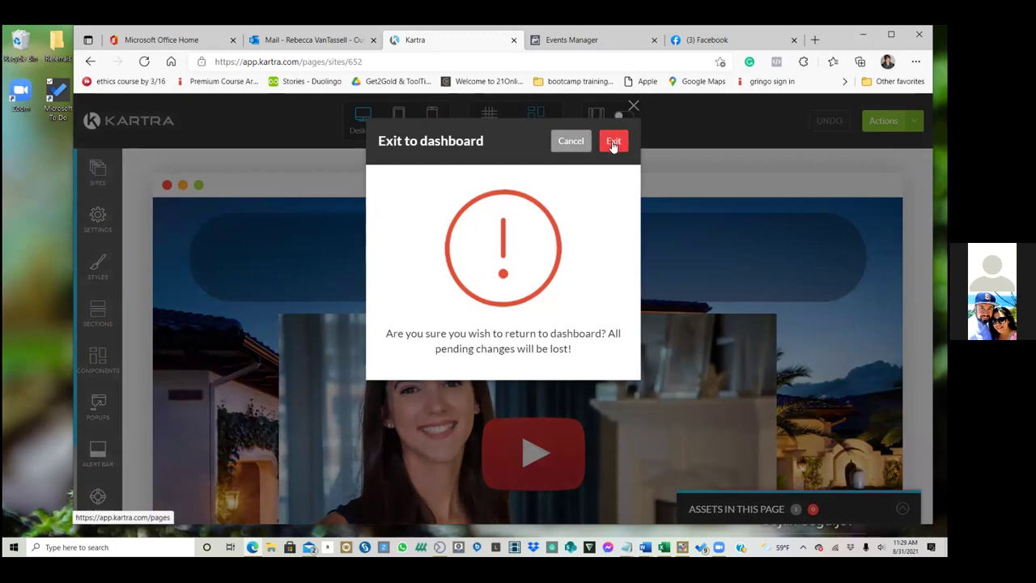
pyautogui.click(613, 143)
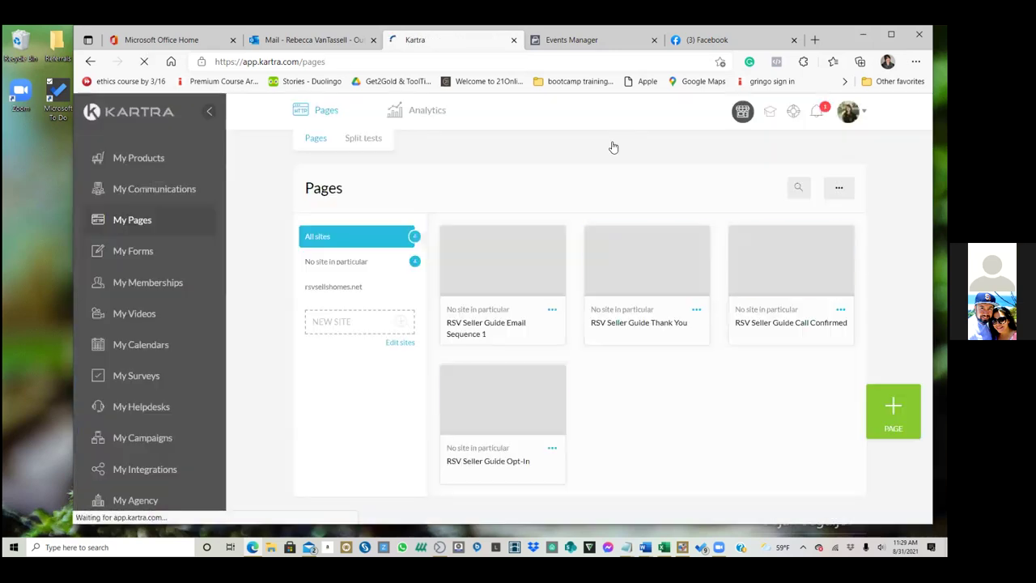
# Open the RSV Seller Guide Thank You page for editing and go through the welcome tutorial to reach the builder
pyautogui.click(694, 310)
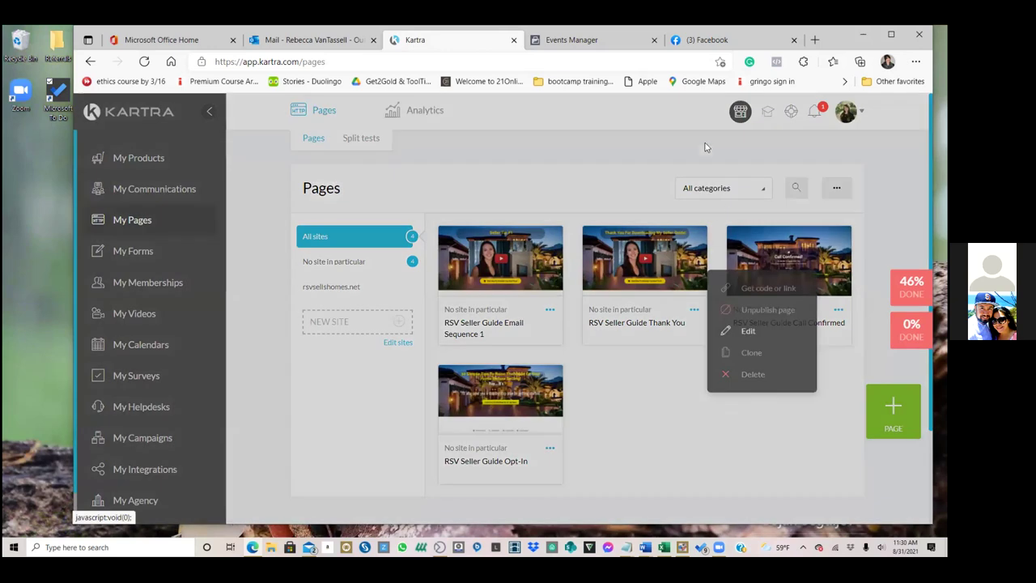
pyautogui.click(747, 332)
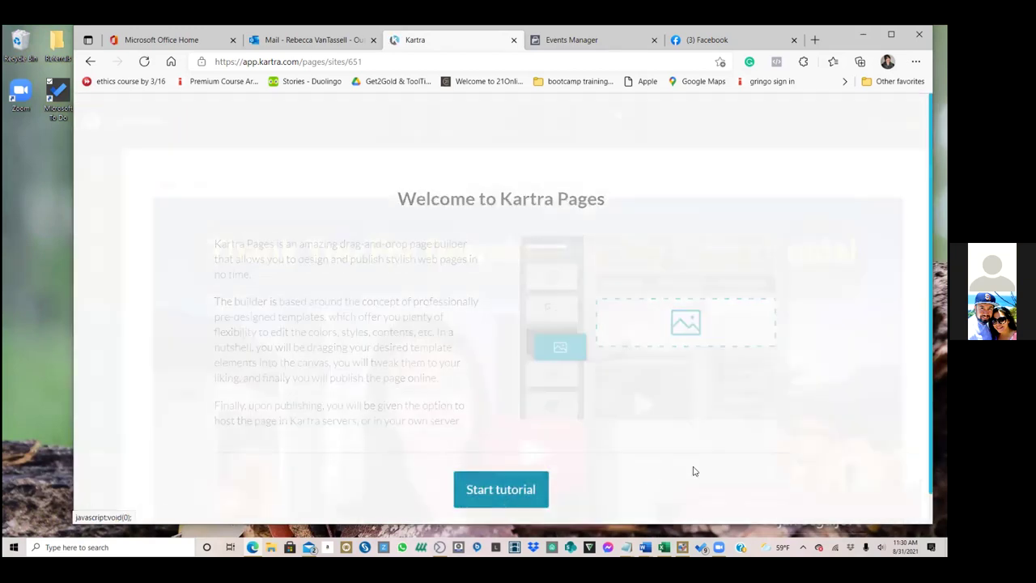
pyautogui.click(761, 425)
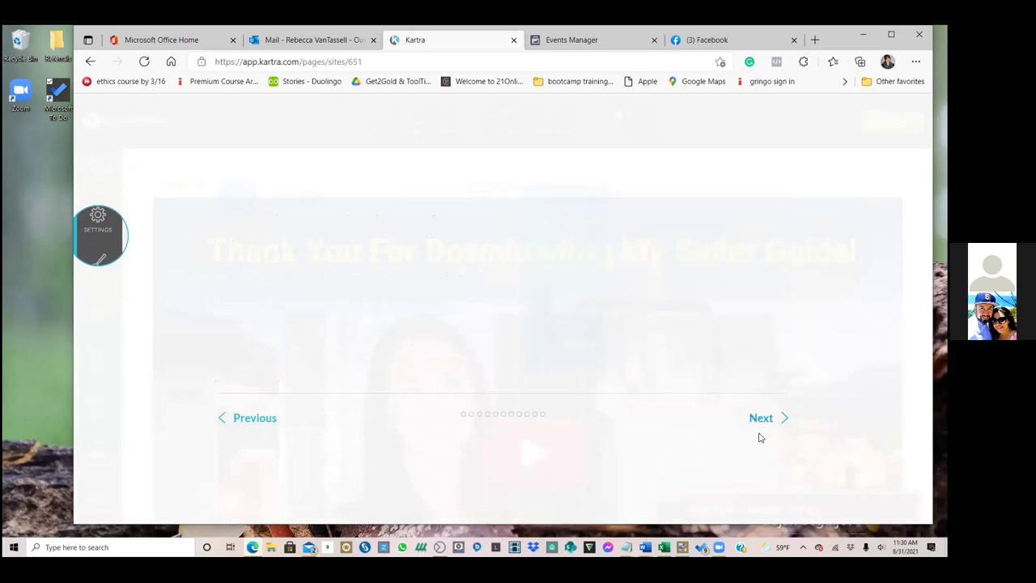
pyautogui.click(763, 424)
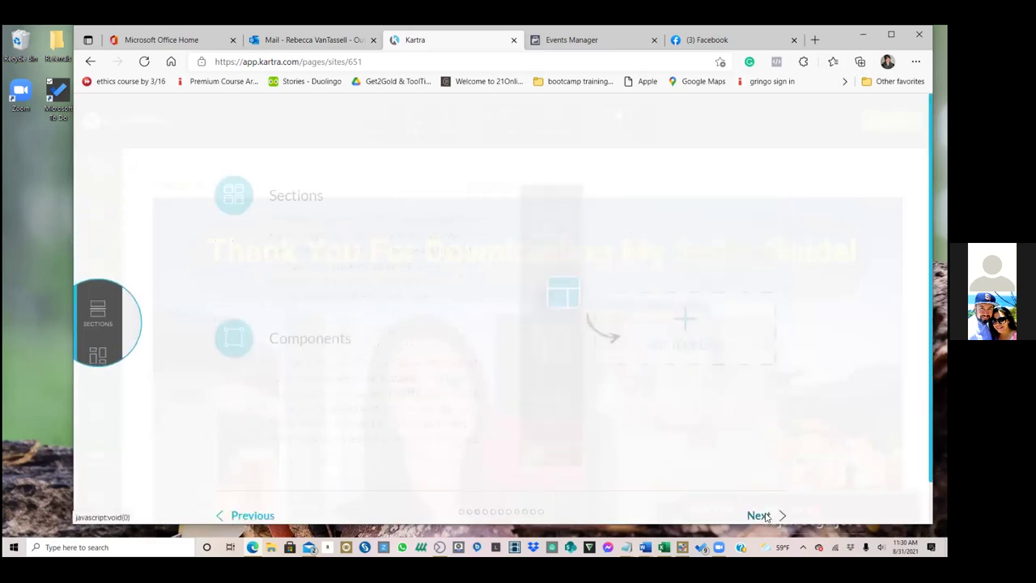
pyautogui.click(760, 501)
pyautogui.click(761, 501)
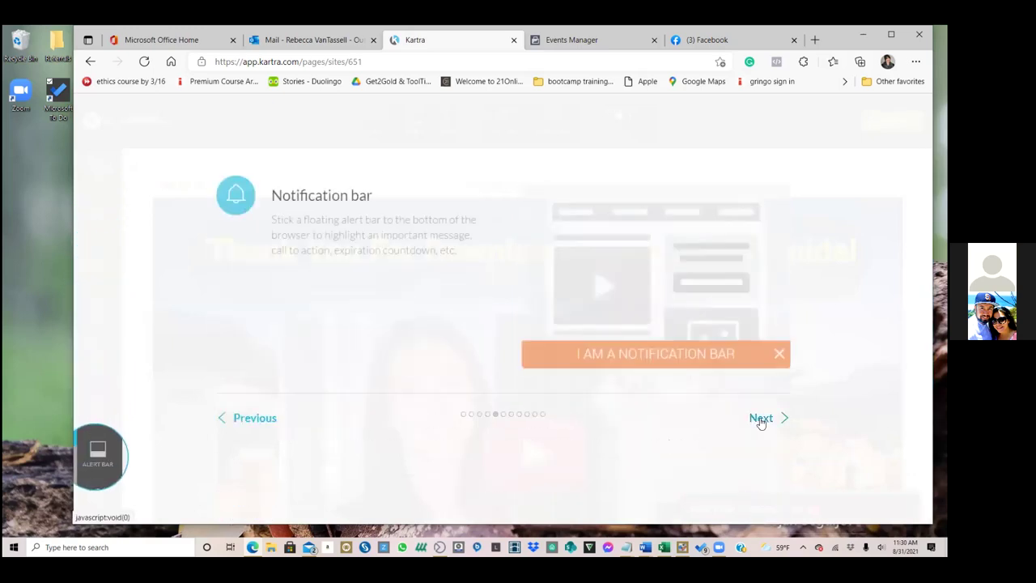
pyautogui.click(760, 419)
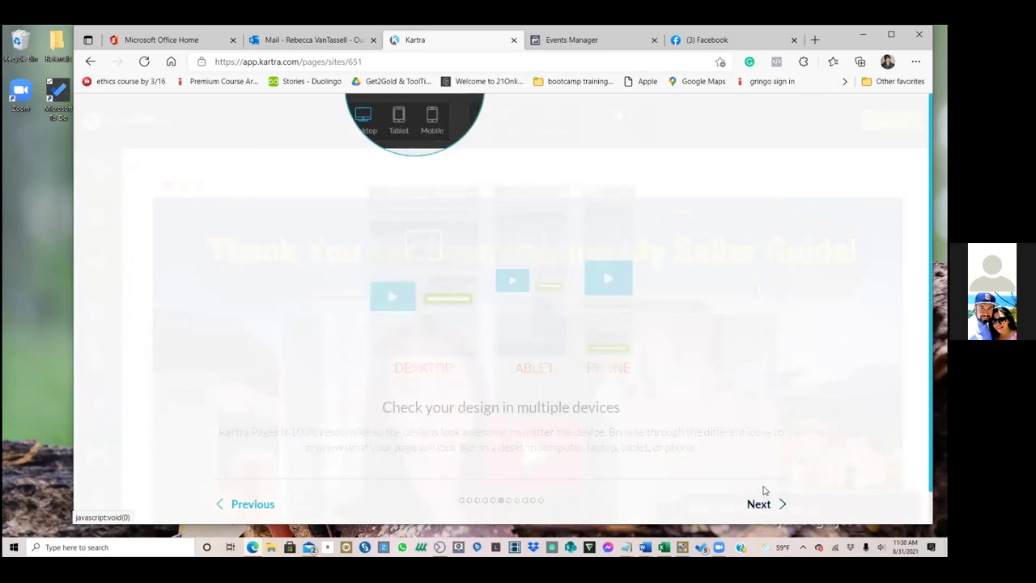
pyautogui.click(761, 491)
pyautogui.click(742, 485)
pyautogui.click(769, 516)
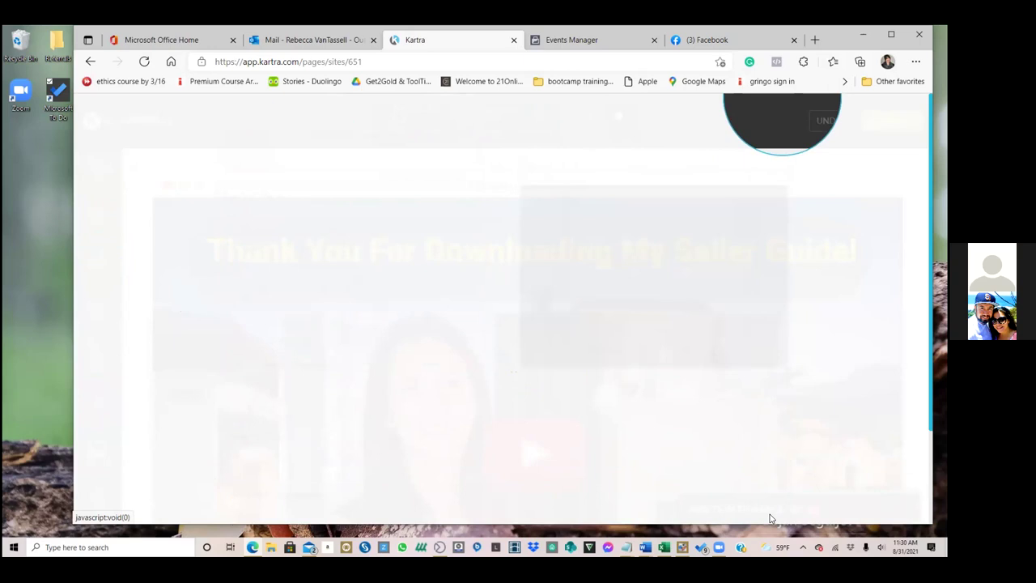
pyautogui.click(760, 471)
pyautogui.scroll(-3, 756, 476)
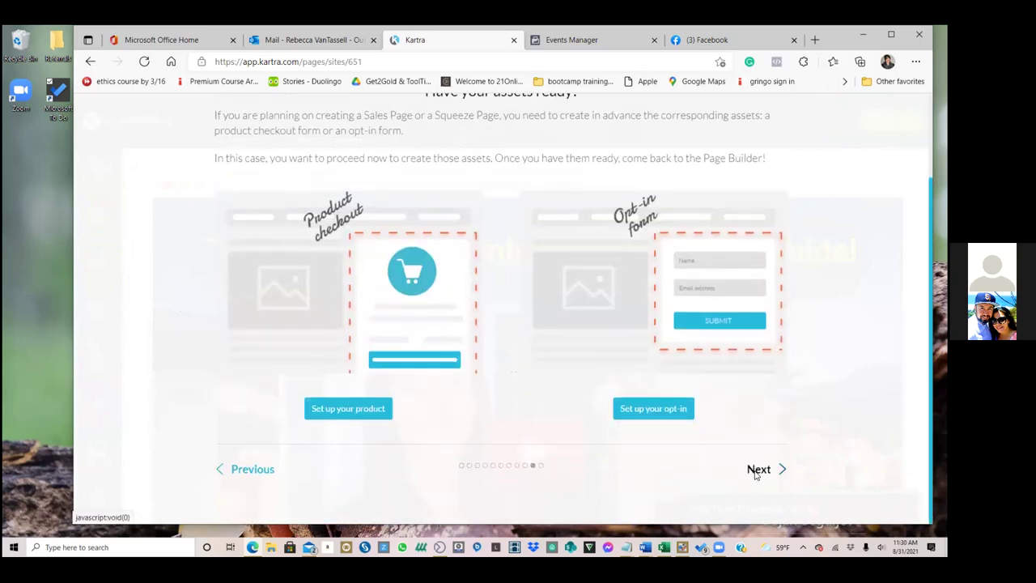
pyautogui.click(758, 471)
pyautogui.click(714, 477)
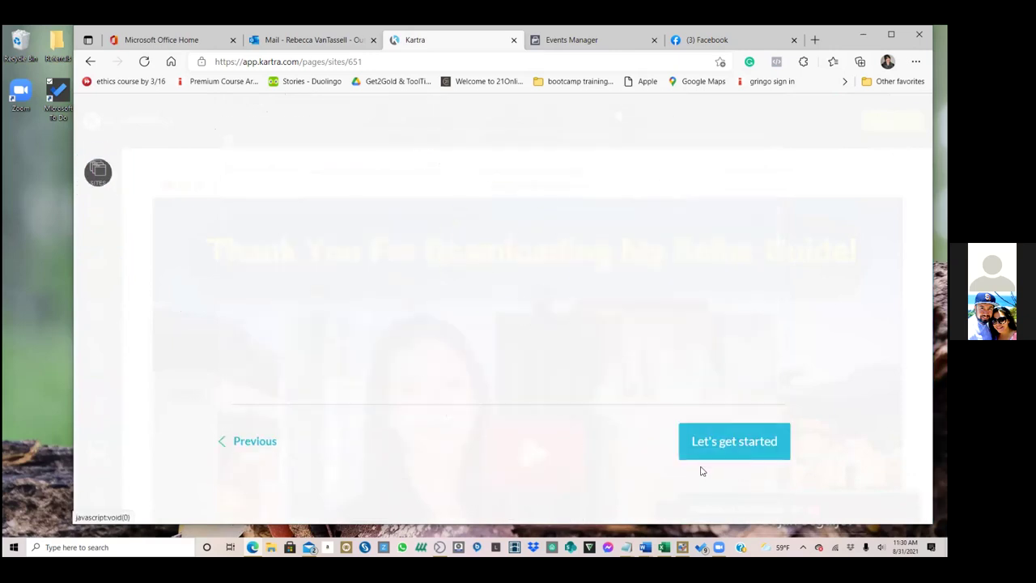
pyautogui.click(697, 442)
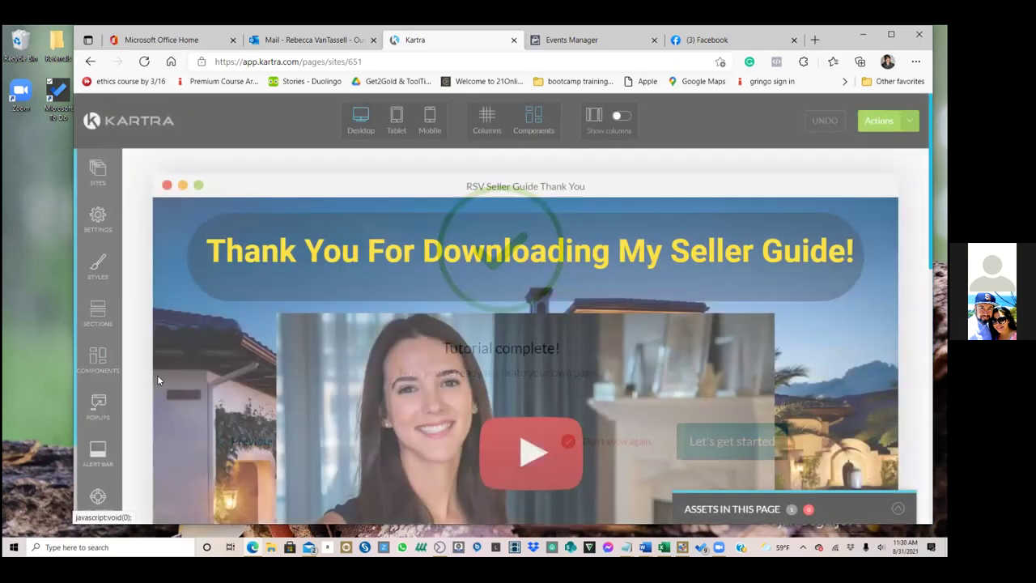
# Paste the copied Facebook pixel base code into the Thank You page's Facebook Ads tracking code setting and apply it
pyautogui.scroll(-1, 97, 389)
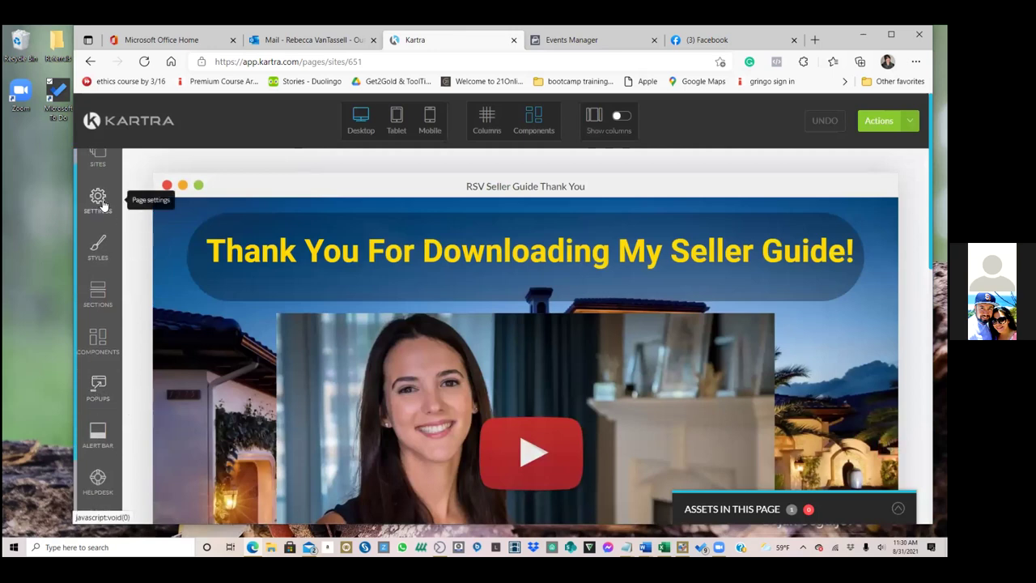
pyautogui.click(97, 202)
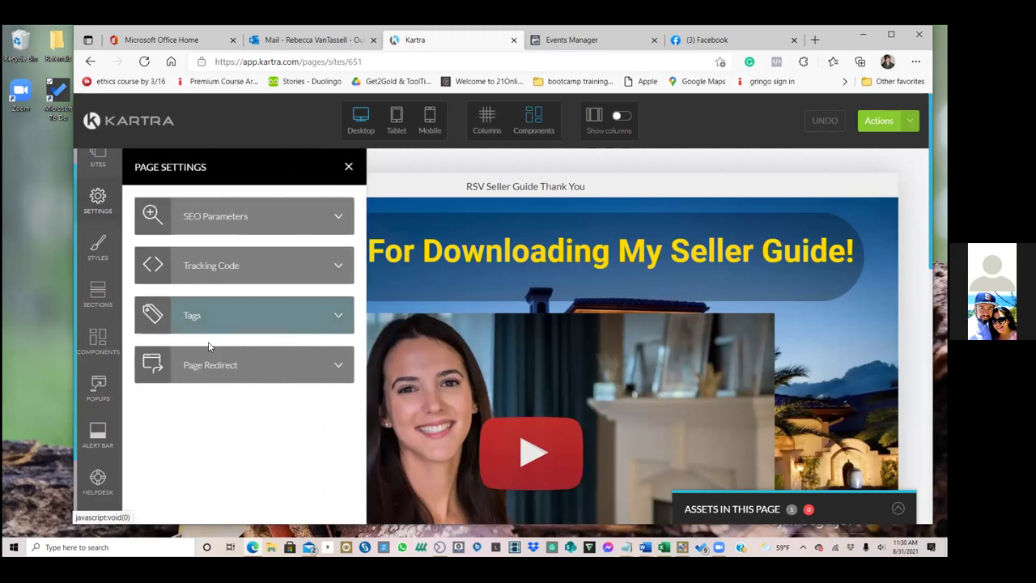
pyautogui.click(219, 266)
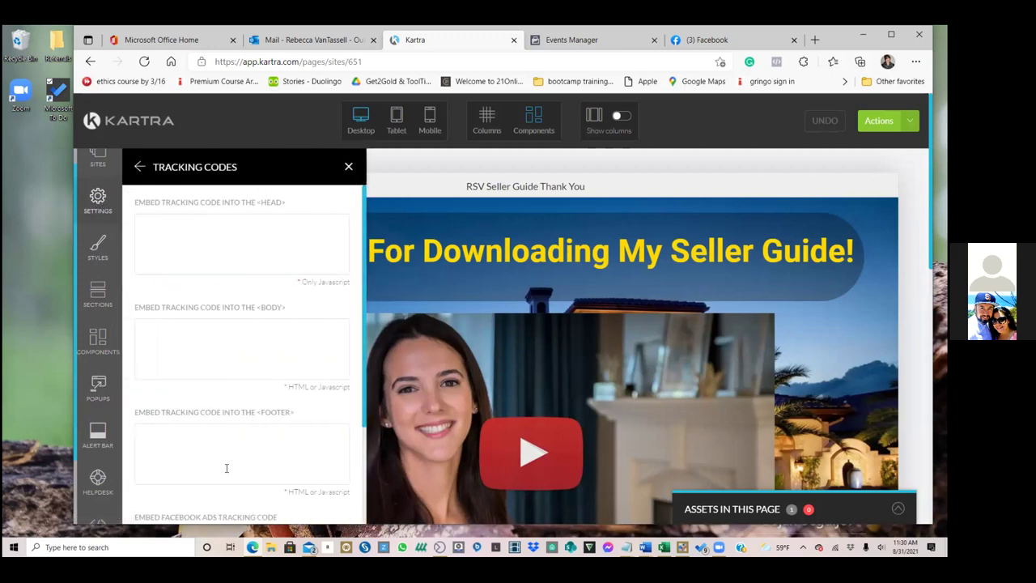
pyautogui.scroll(-2, 223, 469)
pyautogui.click(213, 407)
pyautogui.rightClick(213, 415)
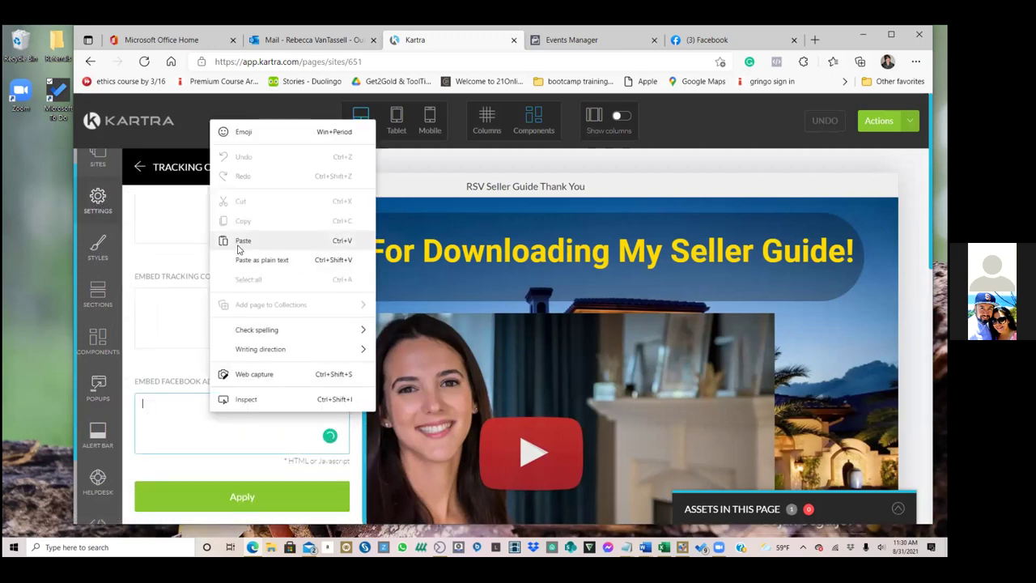
pyautogui.click(270, 240)
pyautogui.click(224, 499)
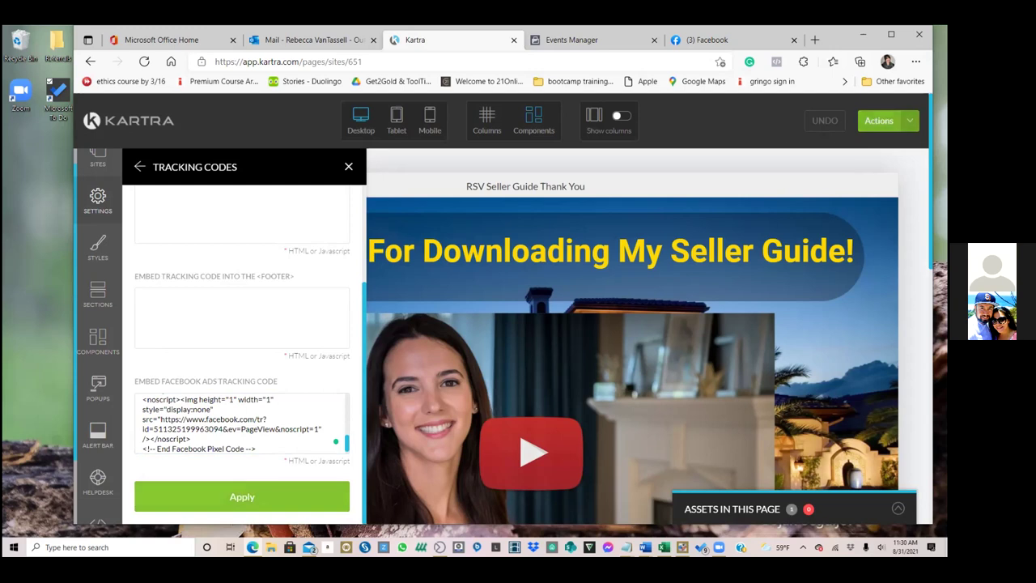
# Save the Thank You page's progress and publish it live using the direct page link option
pyautogui.click(888, 120)
pyautogui.click(842, 169)
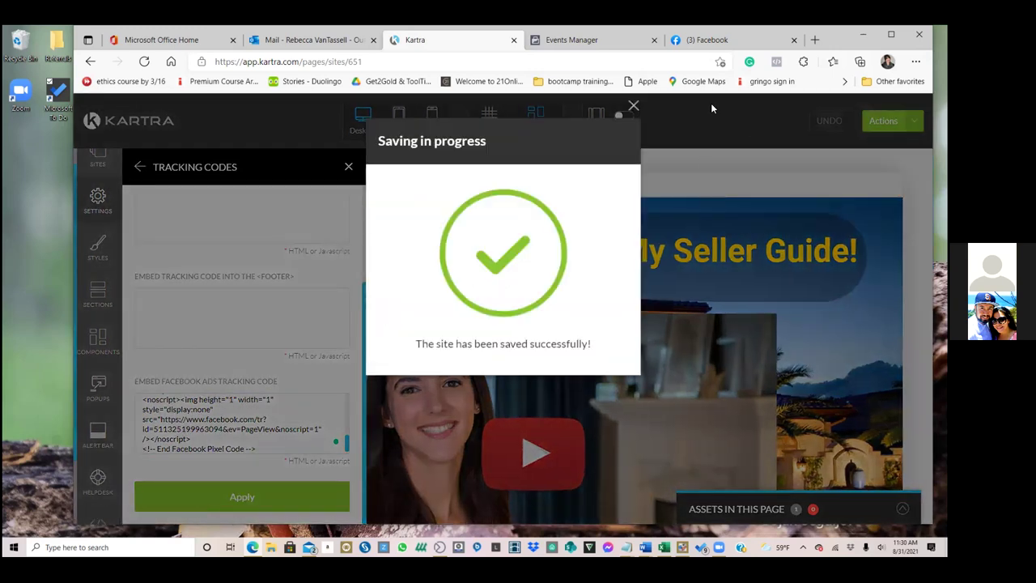
pyautogui.click(632, 106)
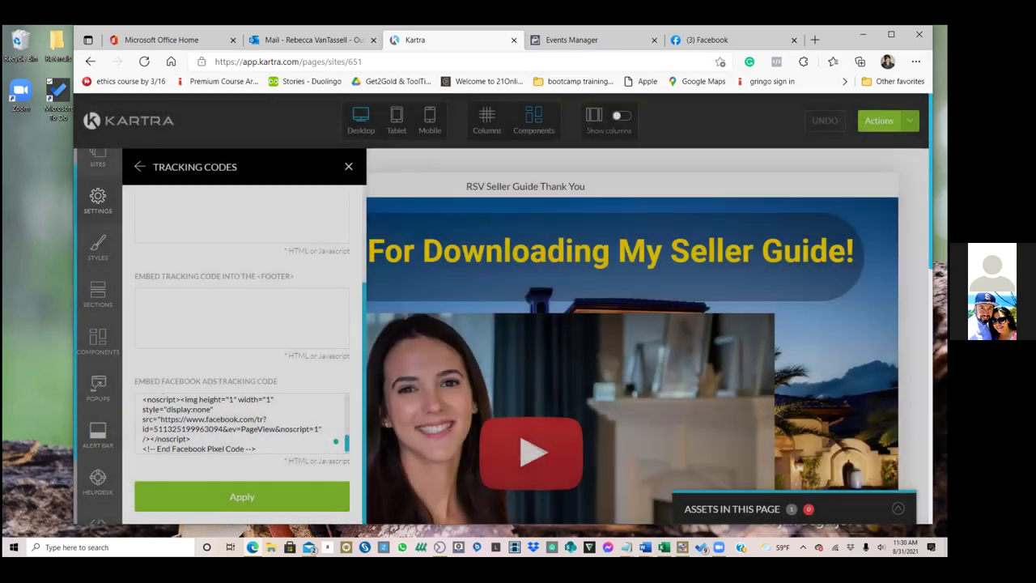
pyautogui.click(826, 225)
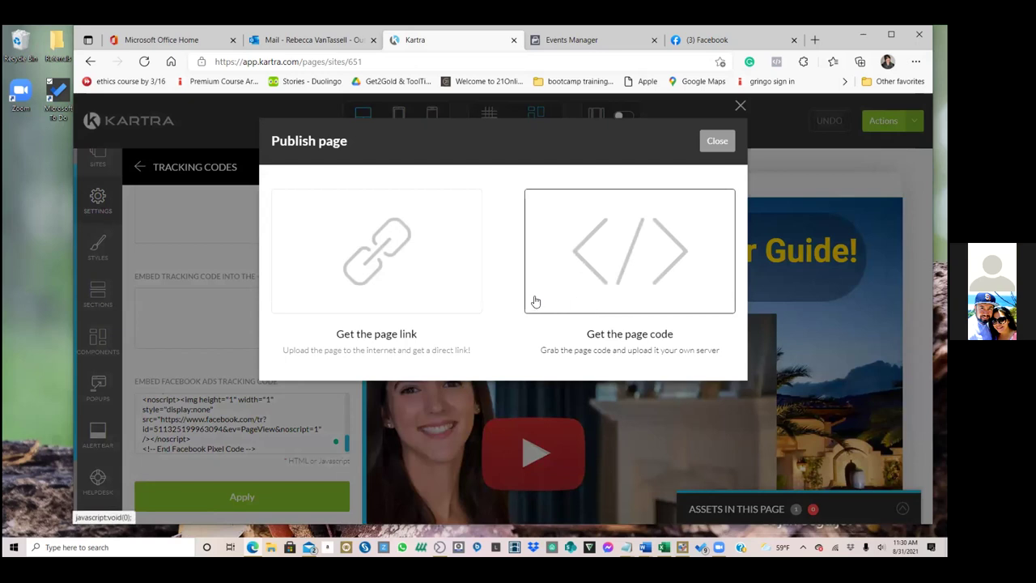
pyautogui.click(421, 289)
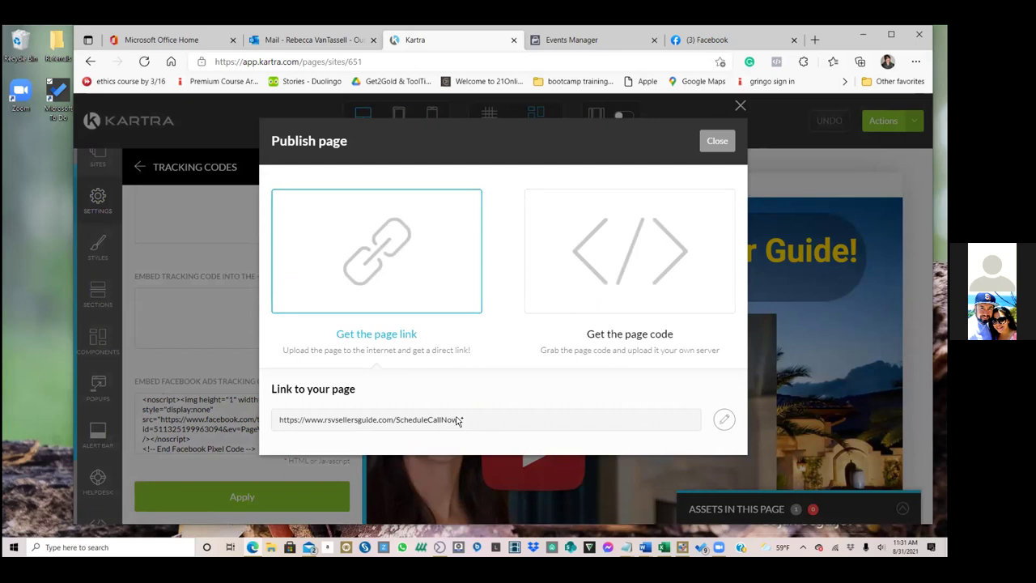
# Copy the Thank You page's published link and open it in a new browser tab
pyautogui.moveTo(471, 420); pyautogui.dragTo(277, 420)
pyautogui.rightClick(301, 420)
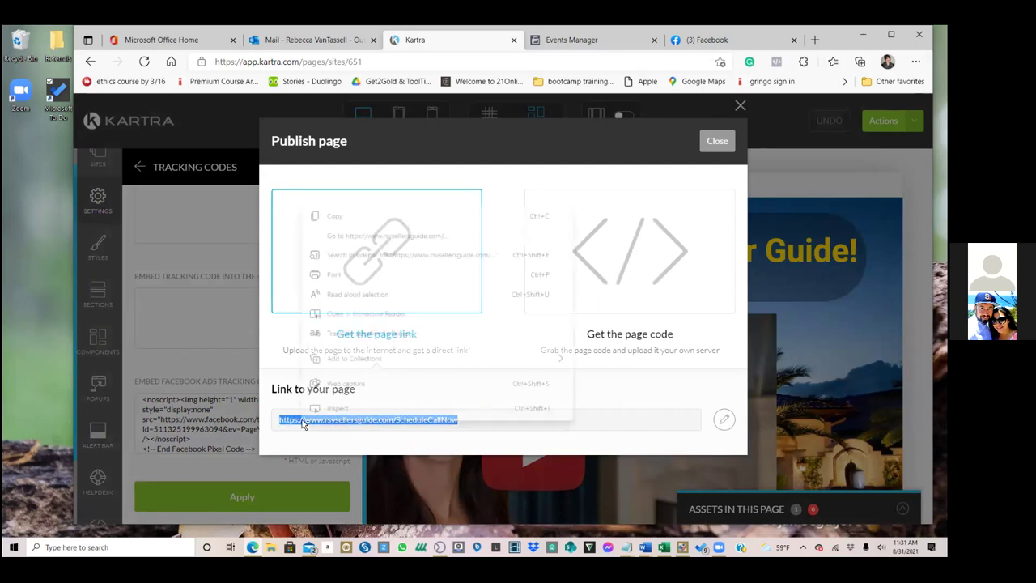
pyautogui.click(382, 213)
pyautogui.click(814, 40)
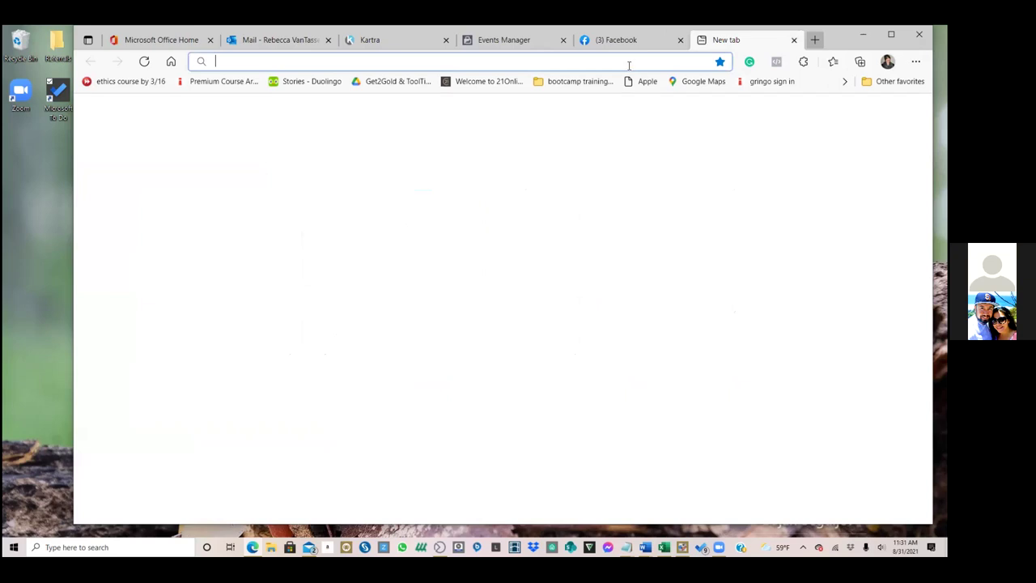
pyautogui.rightClick(629, 65)
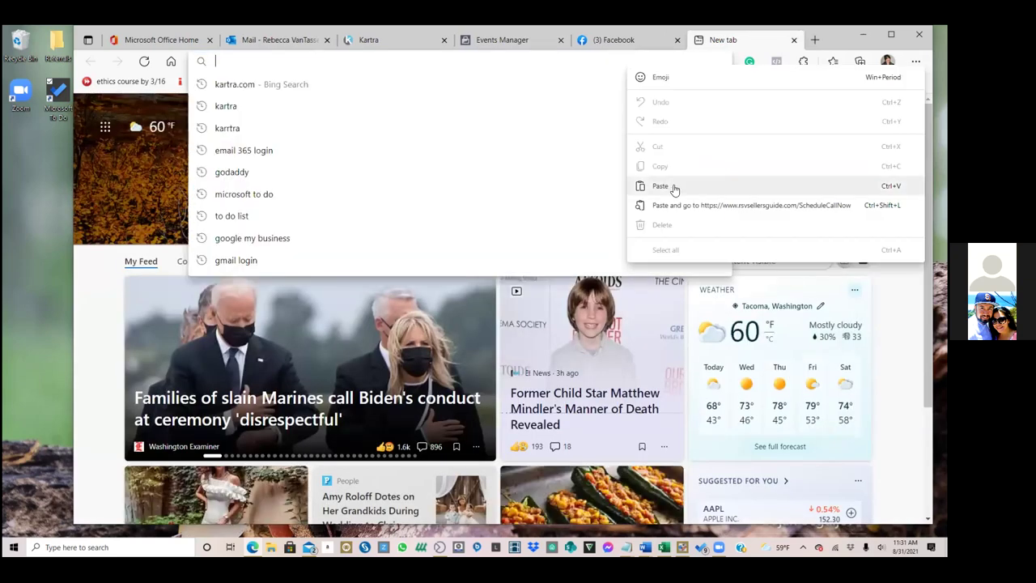
pyautogui.click(661, 186)
pyautogui.press('Return')
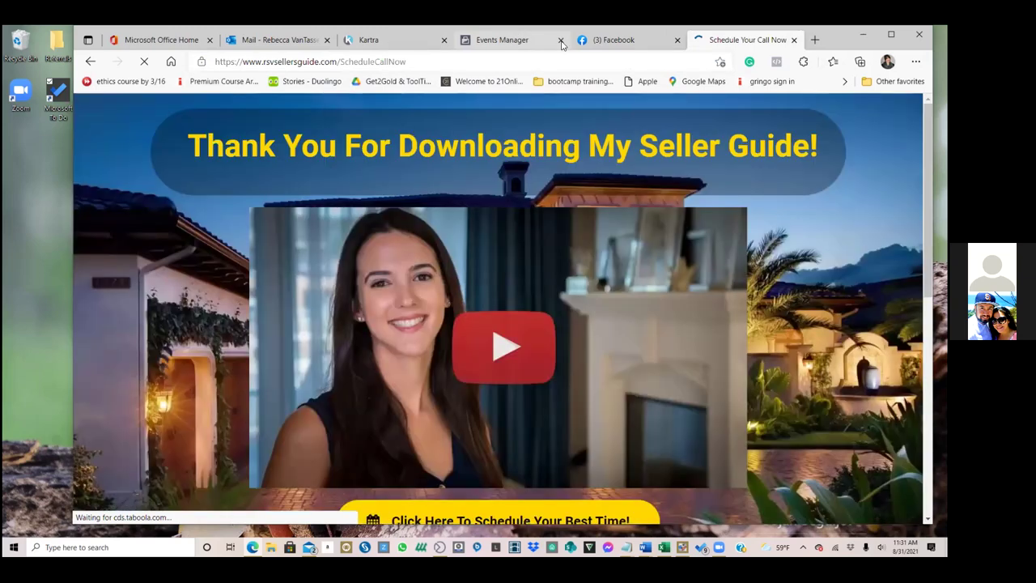
# Return to the Kartra publishing dialog, close it, and exit the Thank You page's builder to the dashboard
pyautogui.click(511, 37)
pyautogui.hotkey('ctrl', 'Tab')
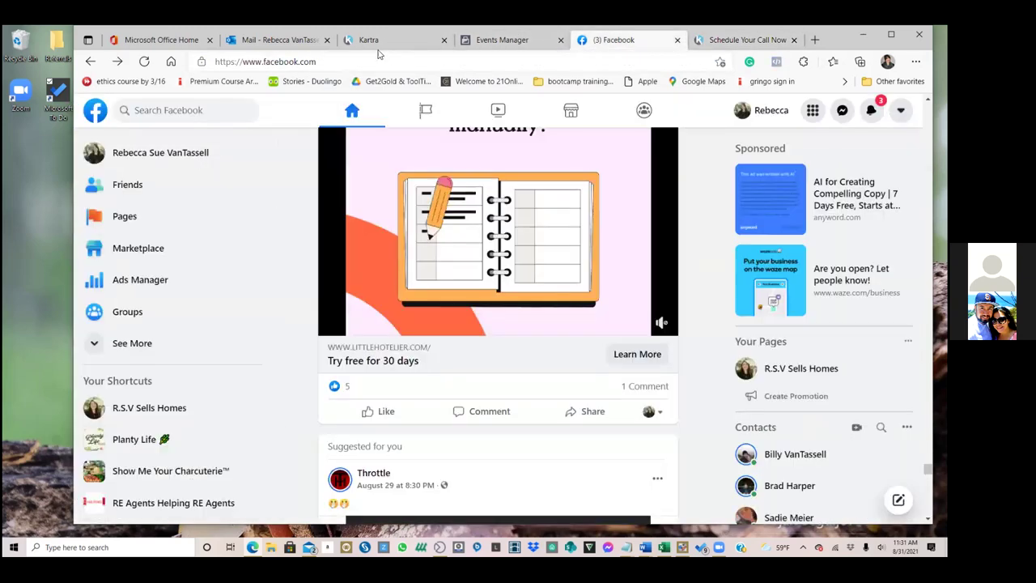
pyautogui.click(378, 40)
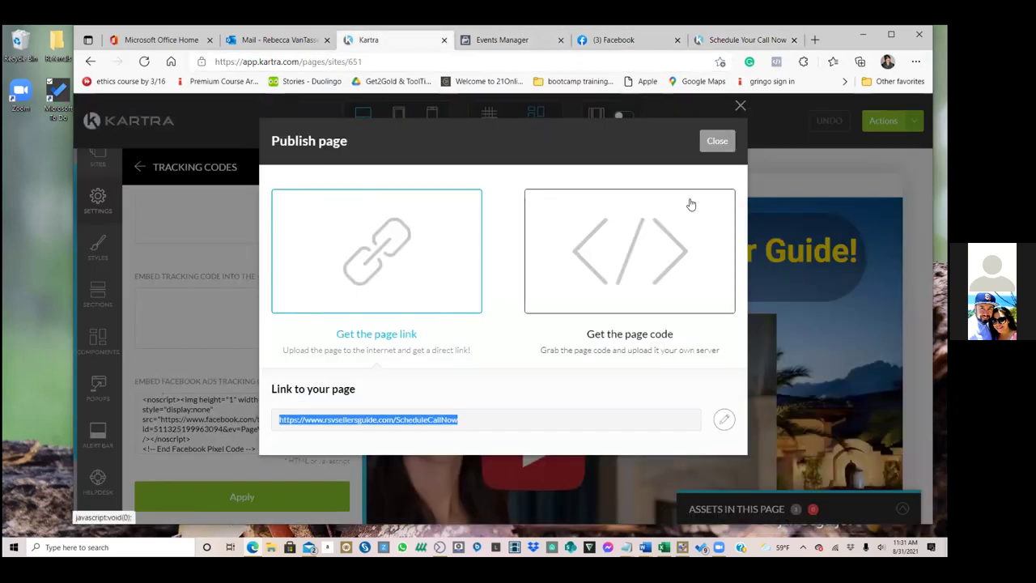
pyautogui.click(708, 143)
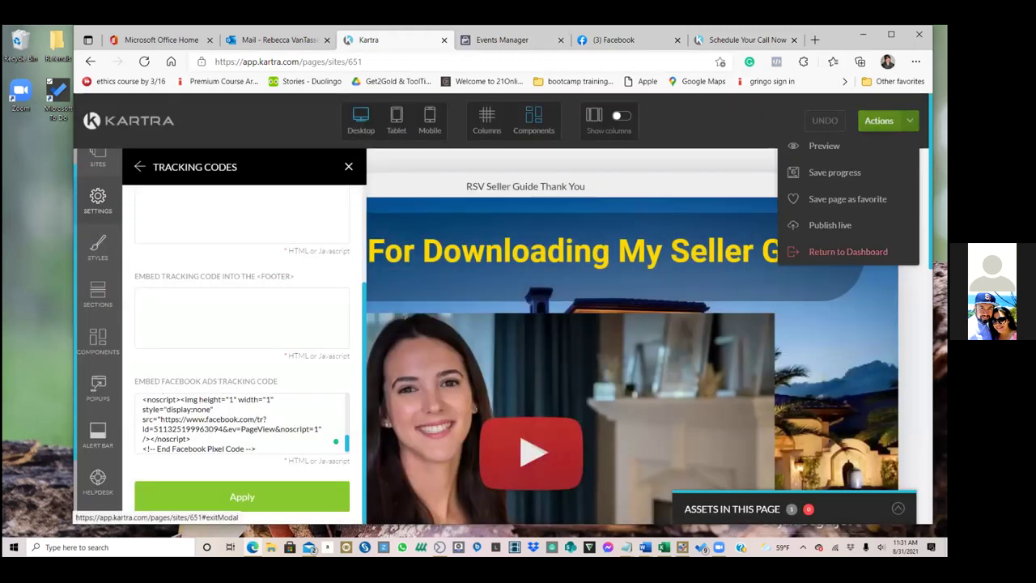
pyautogui.click(847, 251)
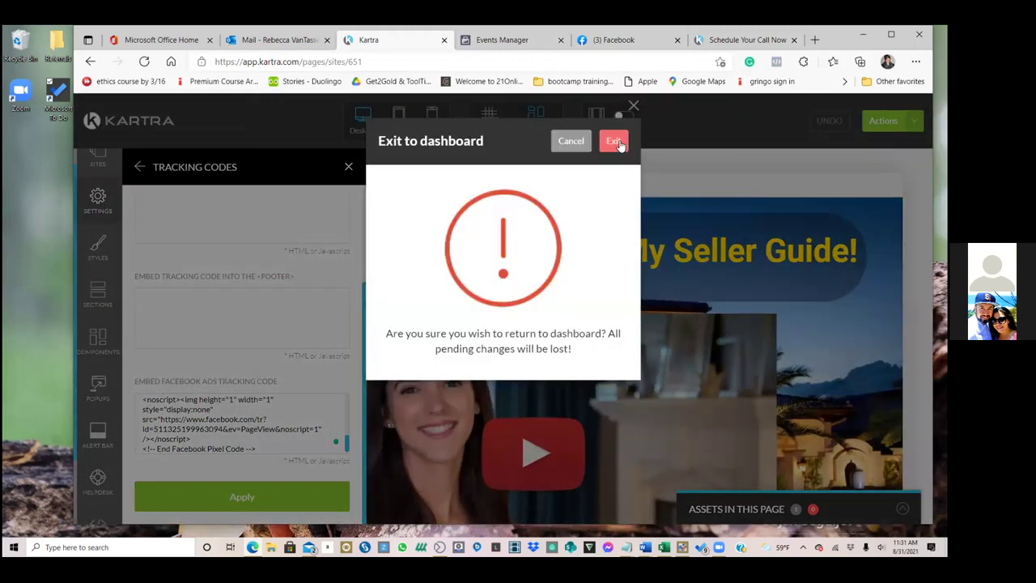
pyautogui.click(615, 142)
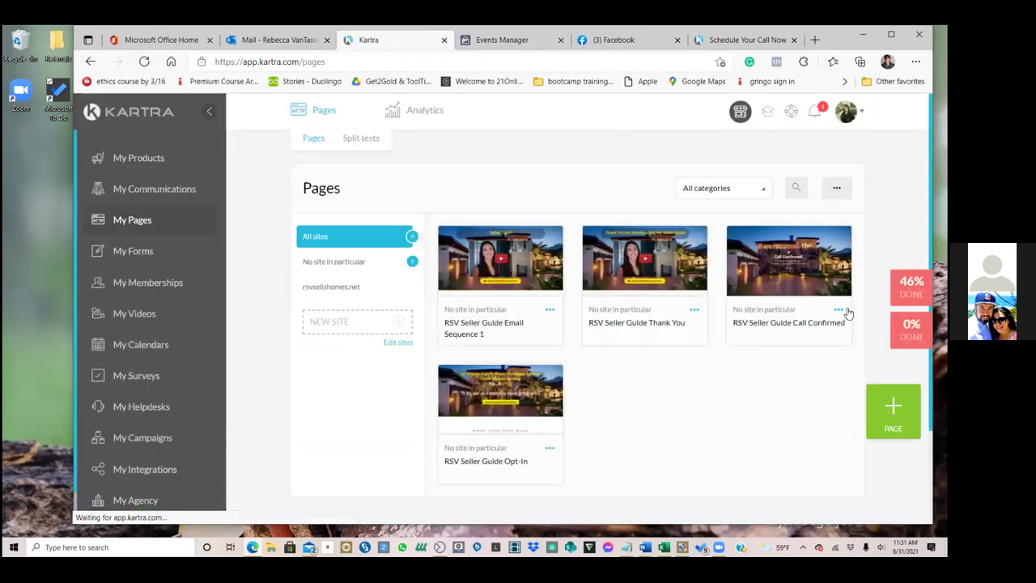
# Open the RSV Seller Guide Call Confirmed page for editing
pyautogui.click(838, 310)
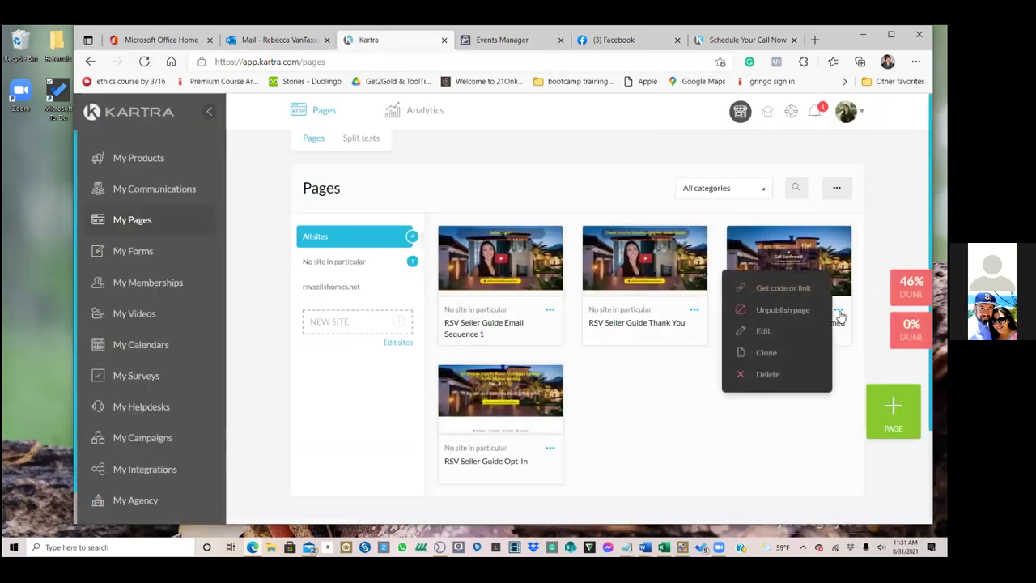
pyautogui.click(761, 331)
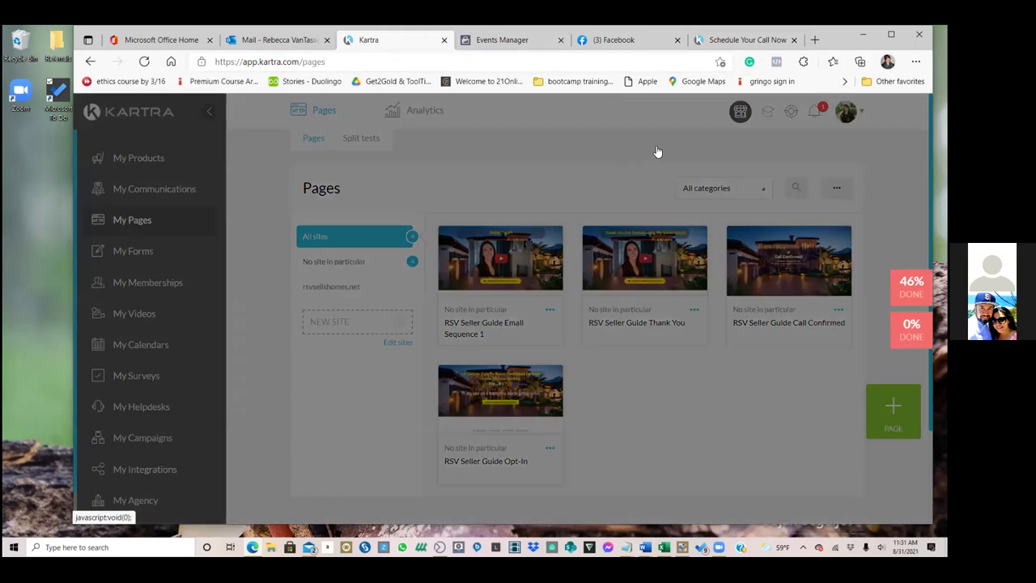
pyautogui.click(690, 141)
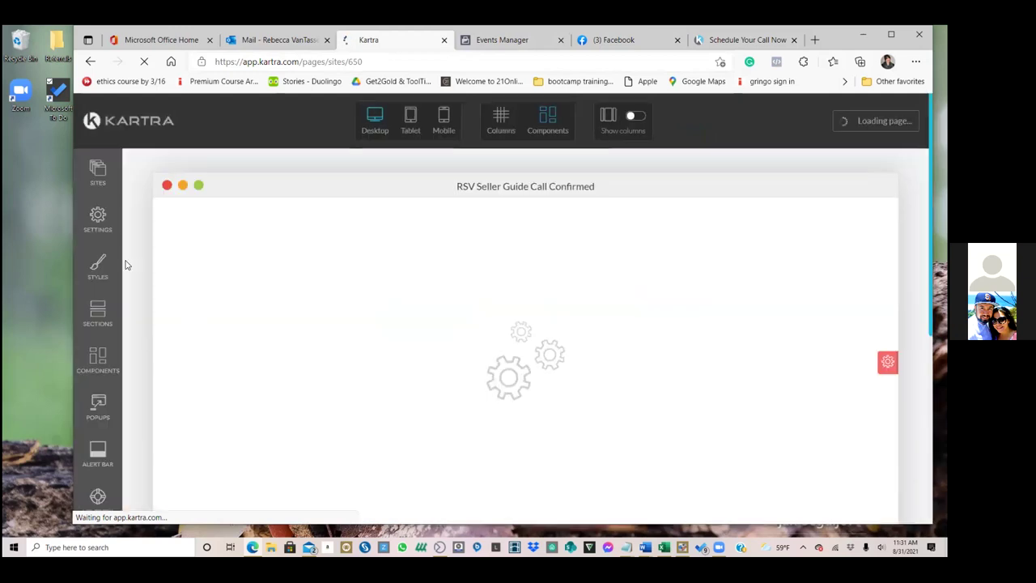
# Try to paste the Facebook pixel base code into the Call Confirmed page's Facebook Ads tracking code setting and apply it
pyautogui.click(97, 217)
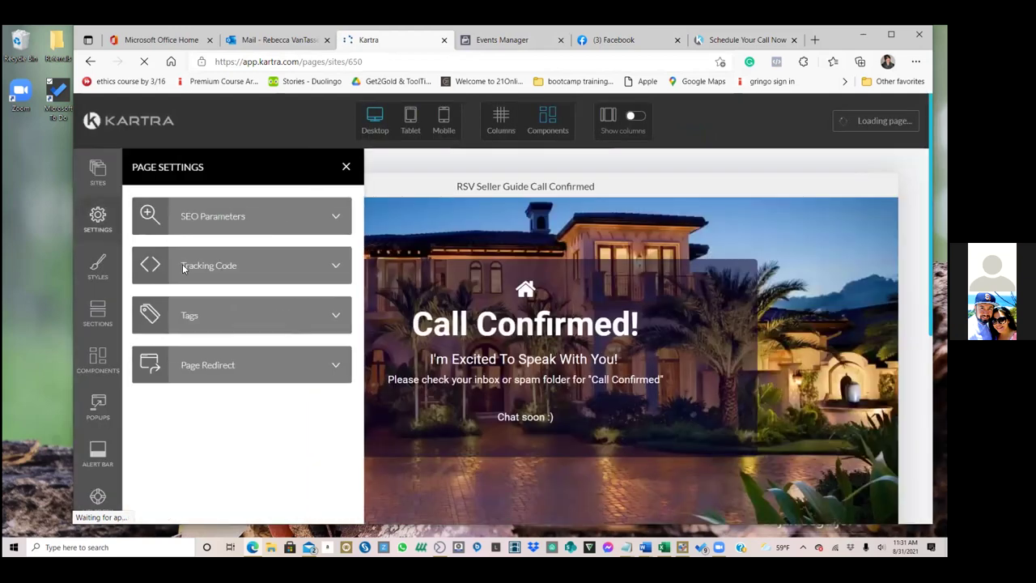
pyautogui.click(211, 267)
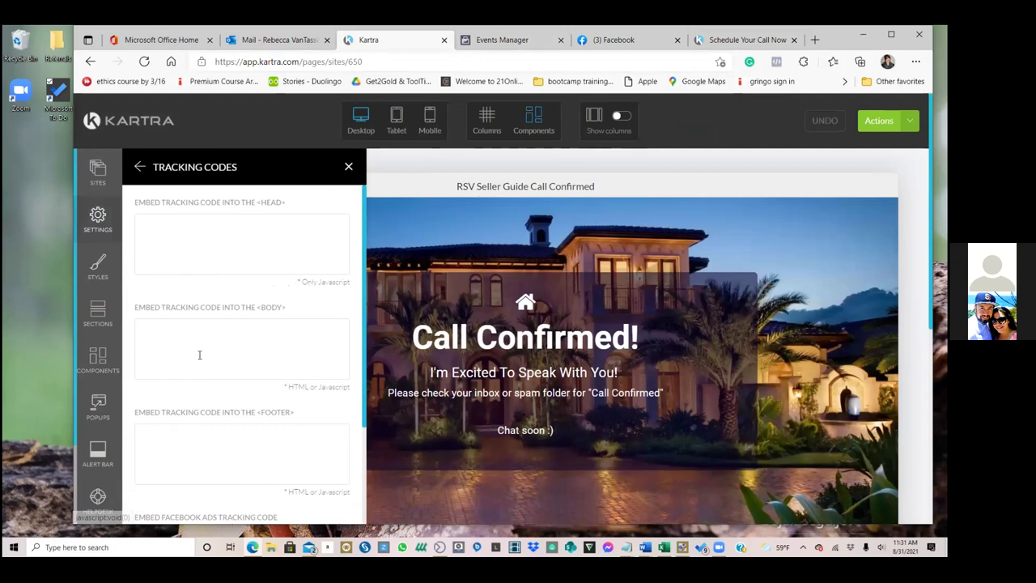
pyautogui.scroll(-3, 199, 364)
pyautogui.rightClick(187, 409)
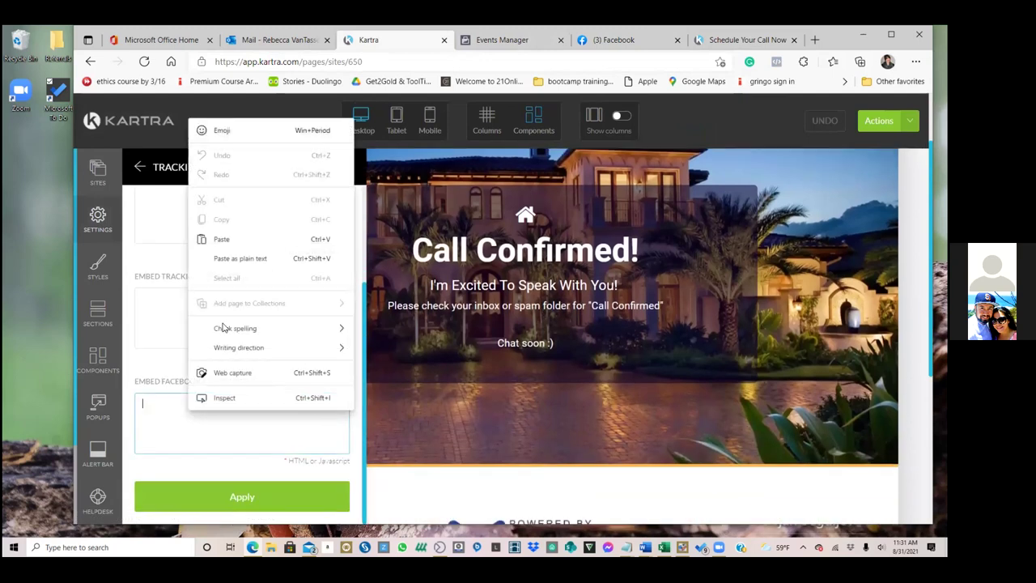
pyautogui.click(220, 238)
pyautogui.click(276, 505)
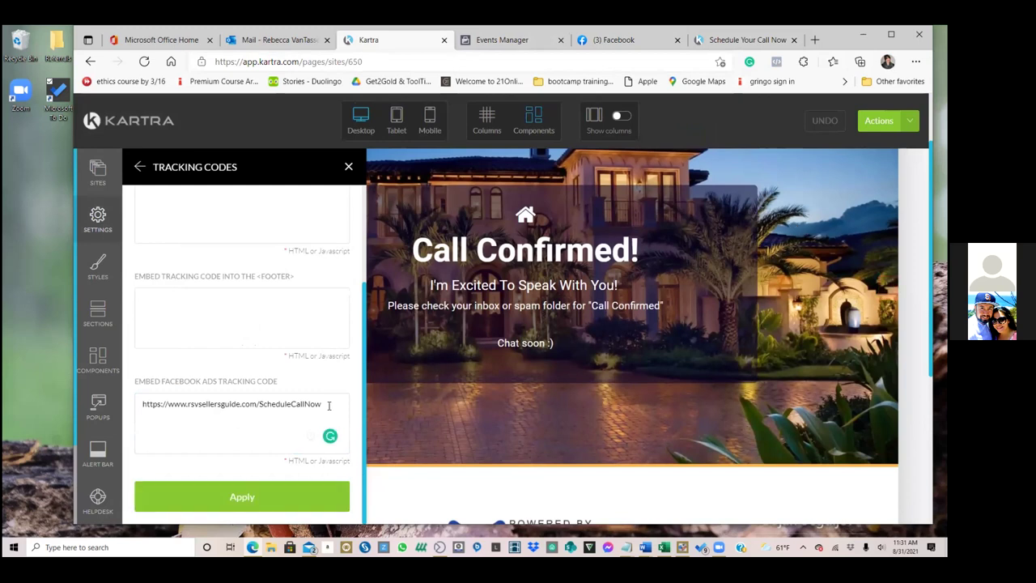
# Replace the wrongly pasted link in the Call Confirmed page's Facebook Ads tracking code with the Facebook pixel base code and apply it
pyautogui.tripleClick(271, 400)
pyautogui.press('BackSpace')
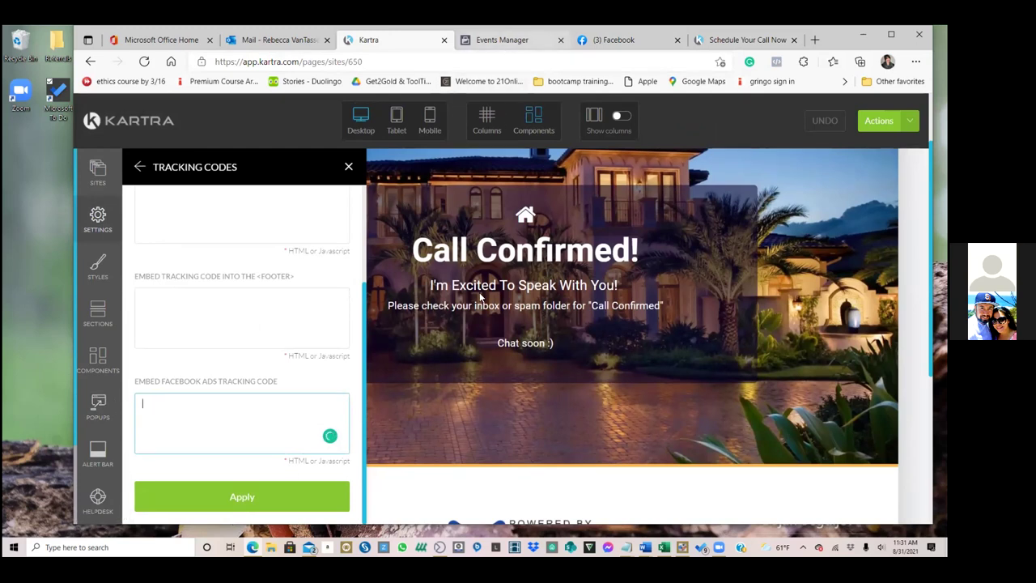
pyautogui.click(501, 40)
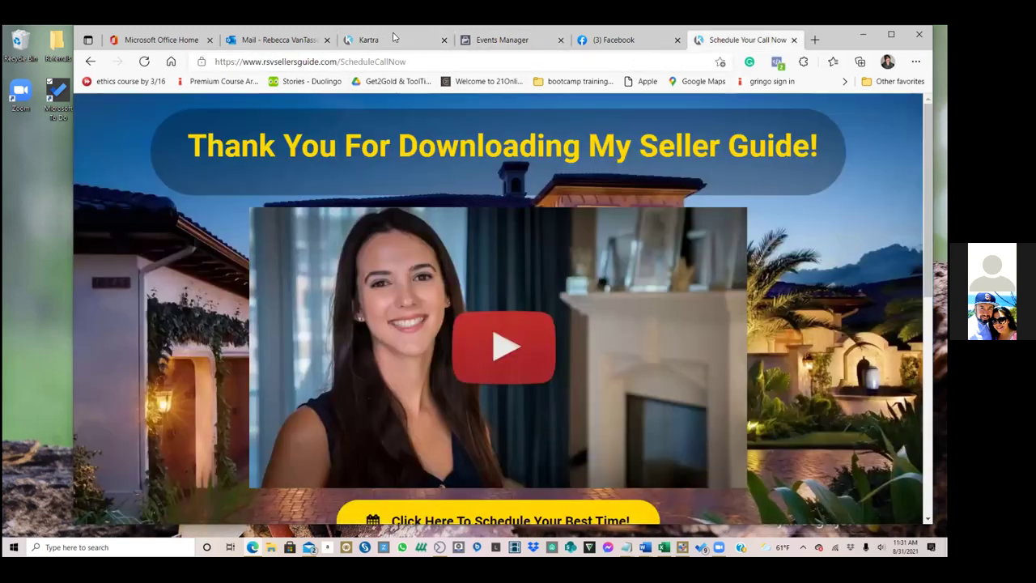
pyautogui.click(396, 38)
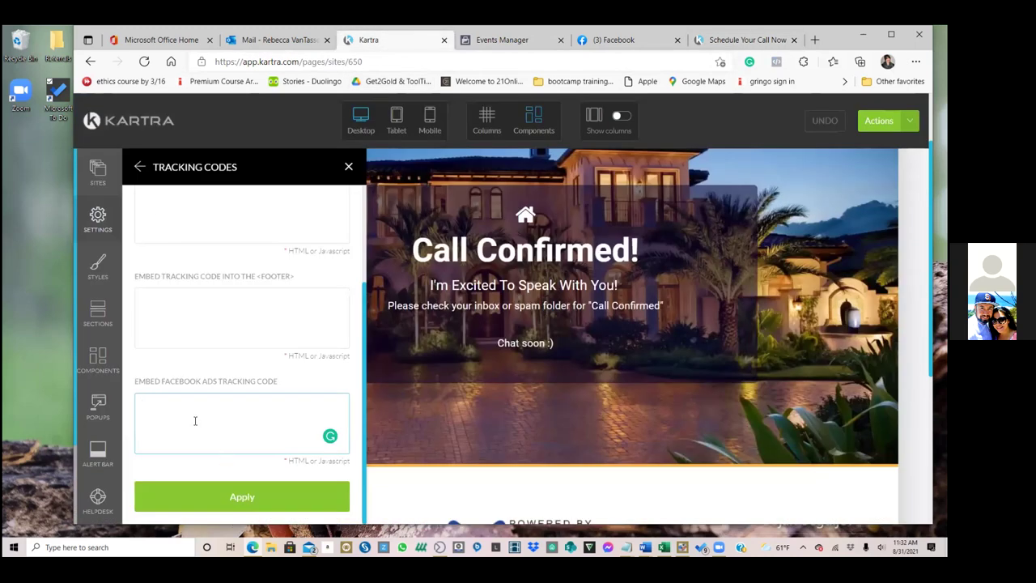
pyautogui.hotkey('ctrl', 'v')
pyautogui.click(196, 498)
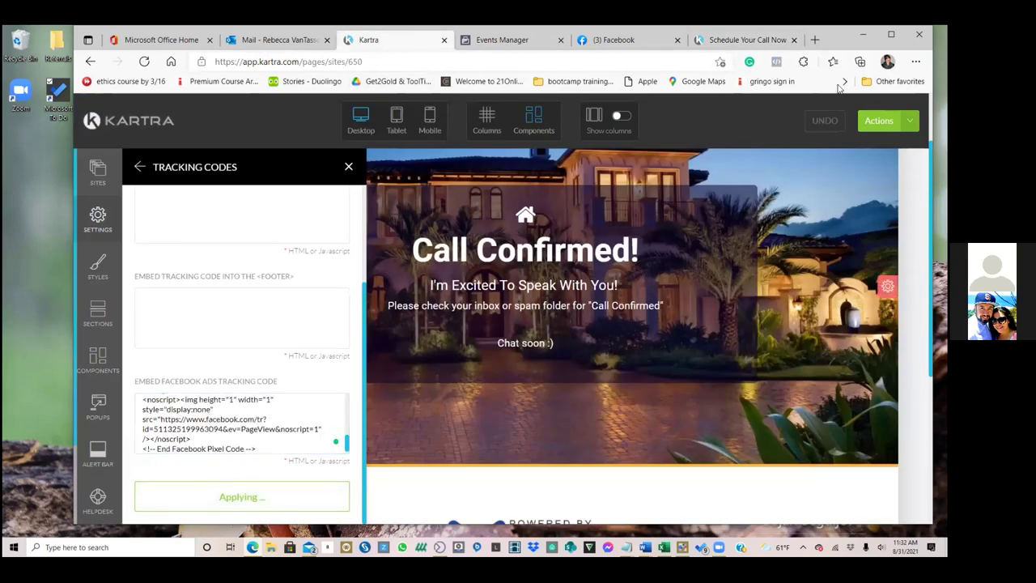
# Save the Call Confirmed page's progress and publish it live with a direct page link
pyautogui.click(880, 120)
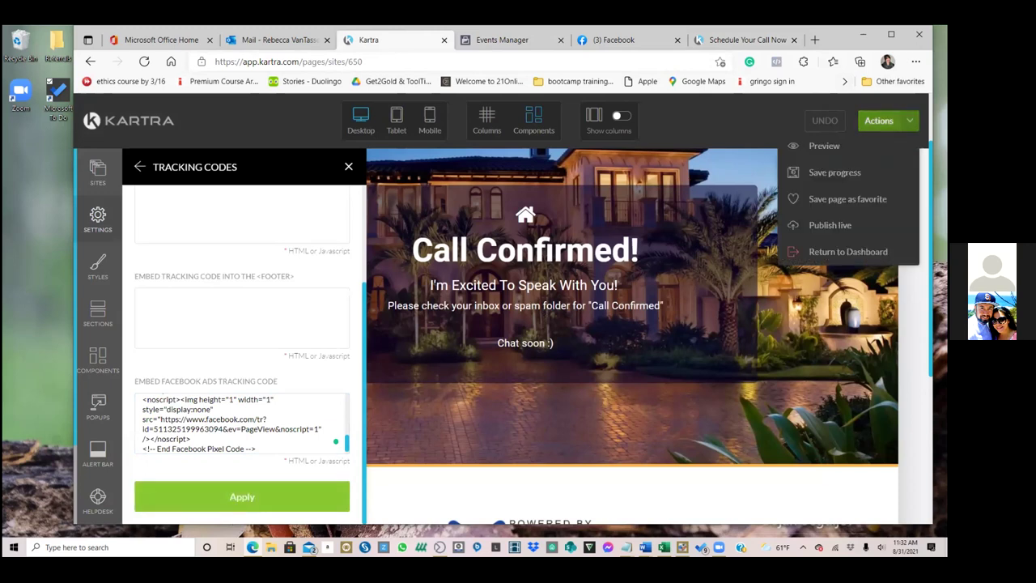
pyautogui.click(844, 172)
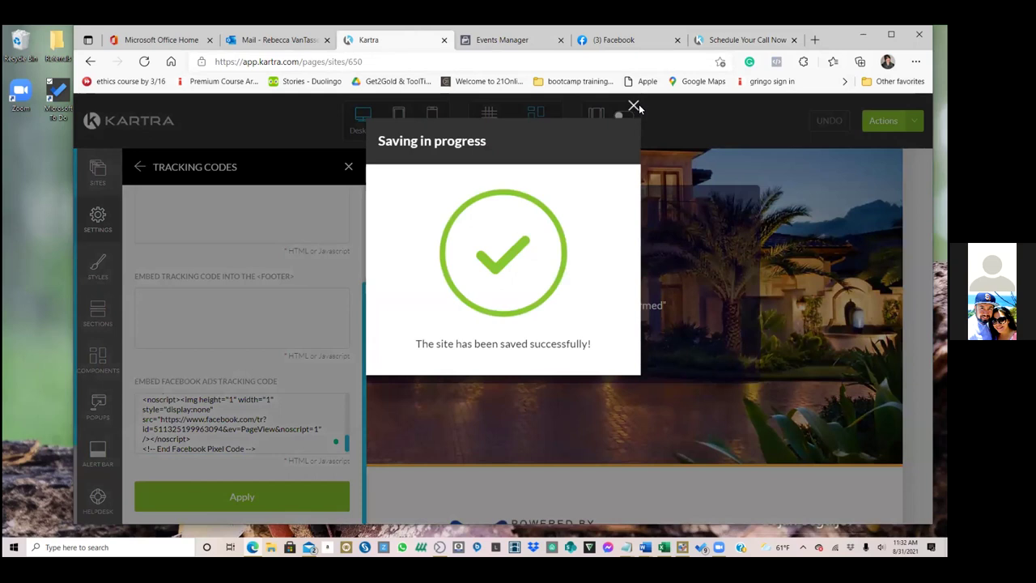
pyautogui.click(634, 107)
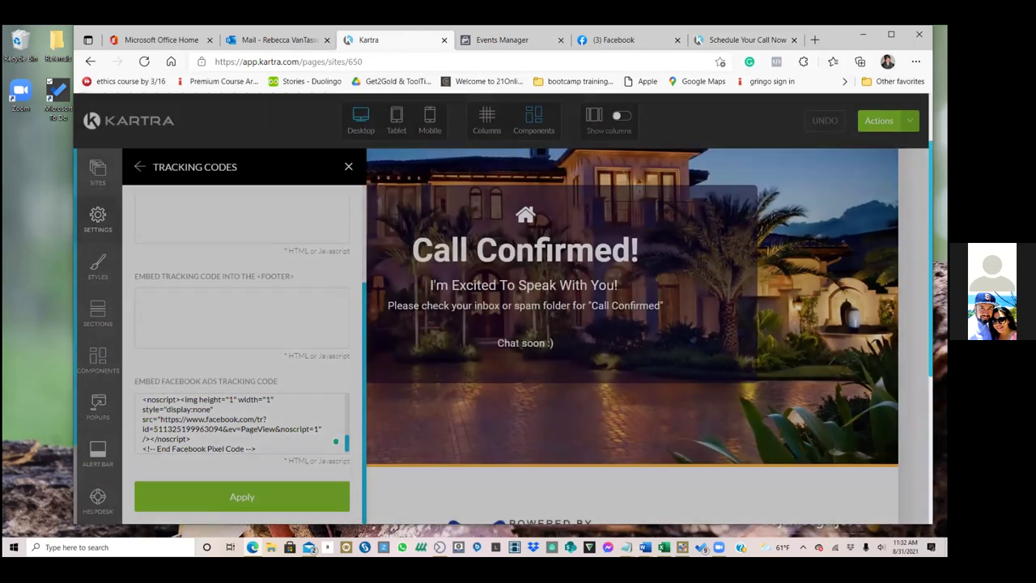
pyautogui.click(880, 121)
pyautogui.click(833, 228)
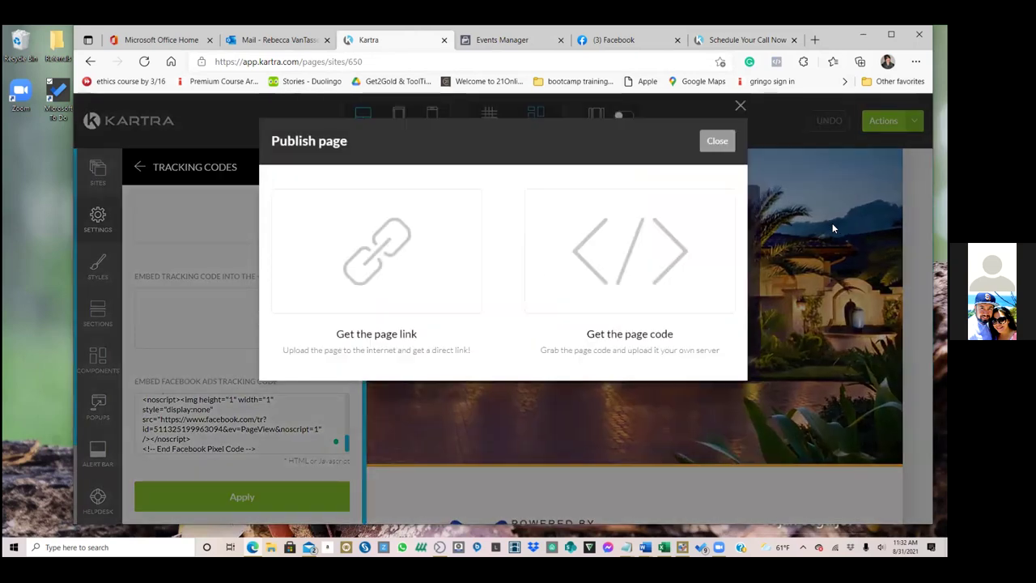
pyautogui.click(355, 279)
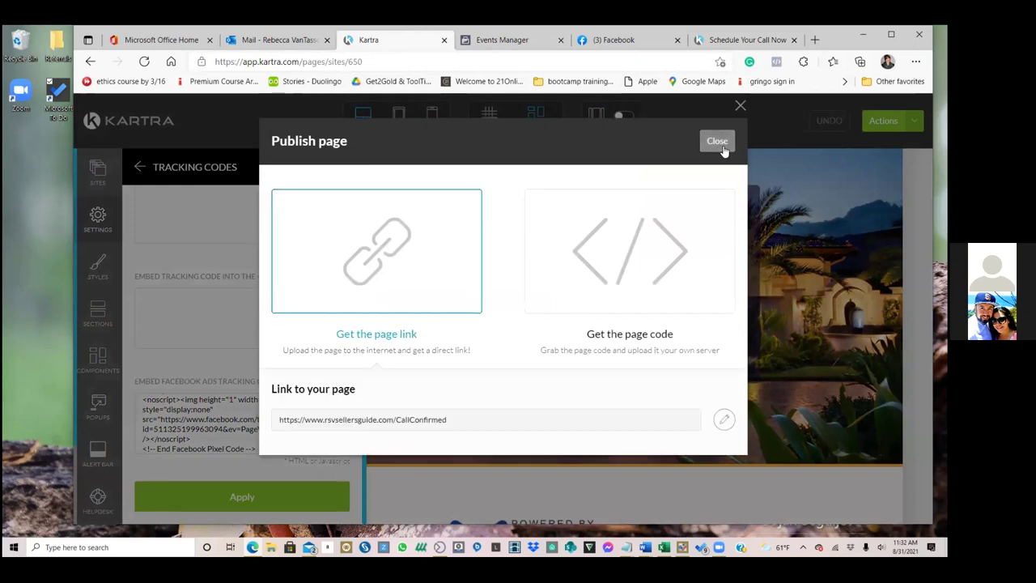
# Copy the Call Confirmed page's published link and open it in a new browser tab
pyautogui.moveTo(464, 428); pyautogui.dragTo(287, 423)
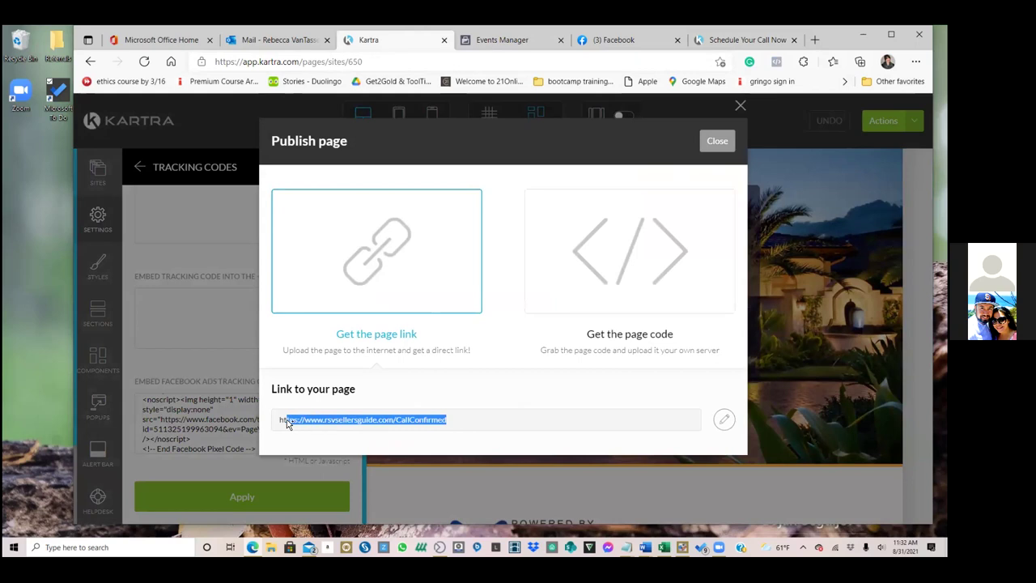
pyautogui.rightClick(293, 423)
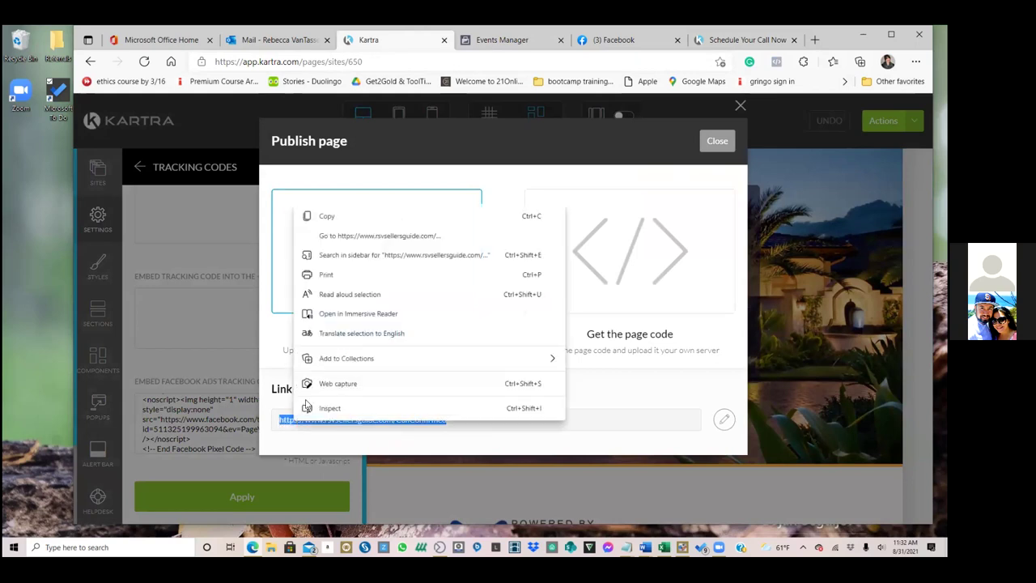
pyautogui.click(336, 215)
pyautogui.click(814, 40)
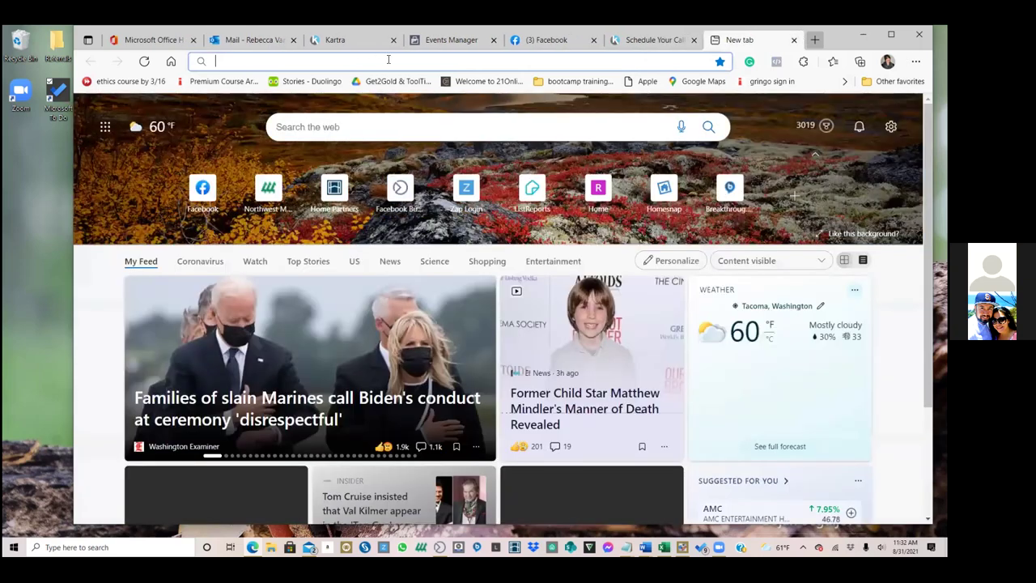
pyautogui.click(397, 61)
pyautogui.write('https://www.rsvsellersguide.com/CallConfirmed')
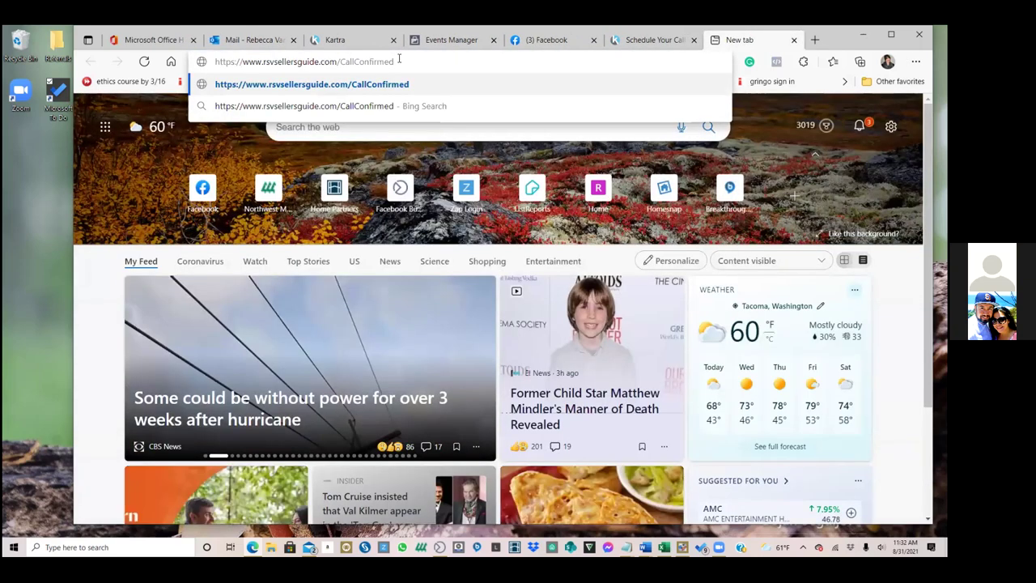
pyautogui.press('Return')
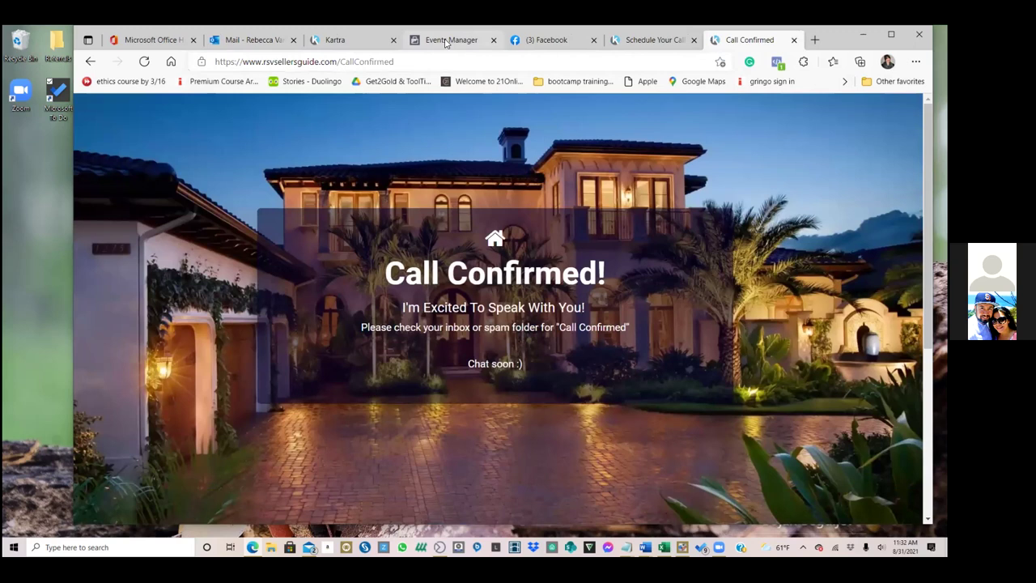
# Return to Kartra, close the publishing dialog, and copy the full Facebook pixel code from the Call Confirmed page's Facebook Ads tracking code setting
pyautogui.click(359, 42)
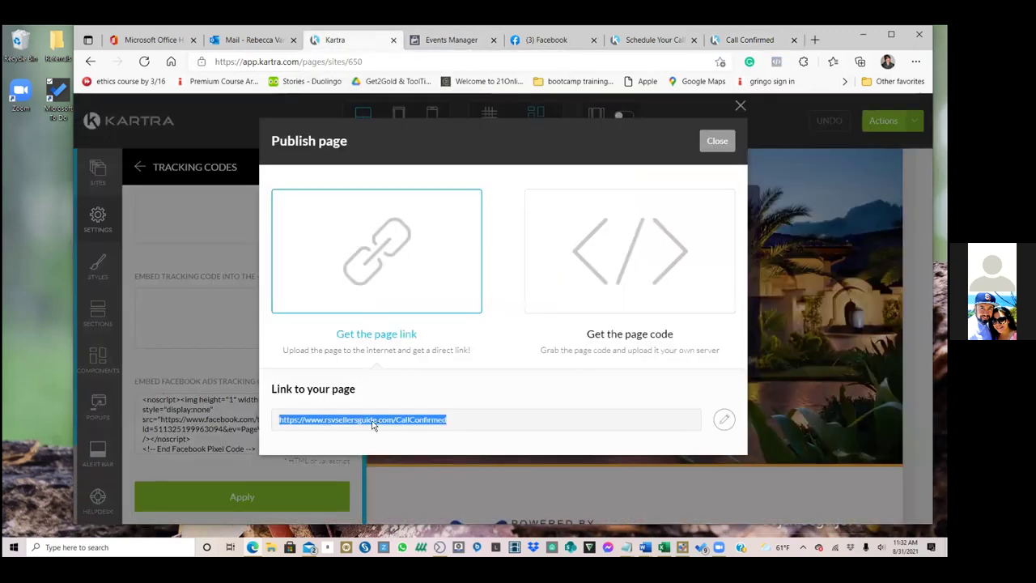
pyautogui.click(717, 139)
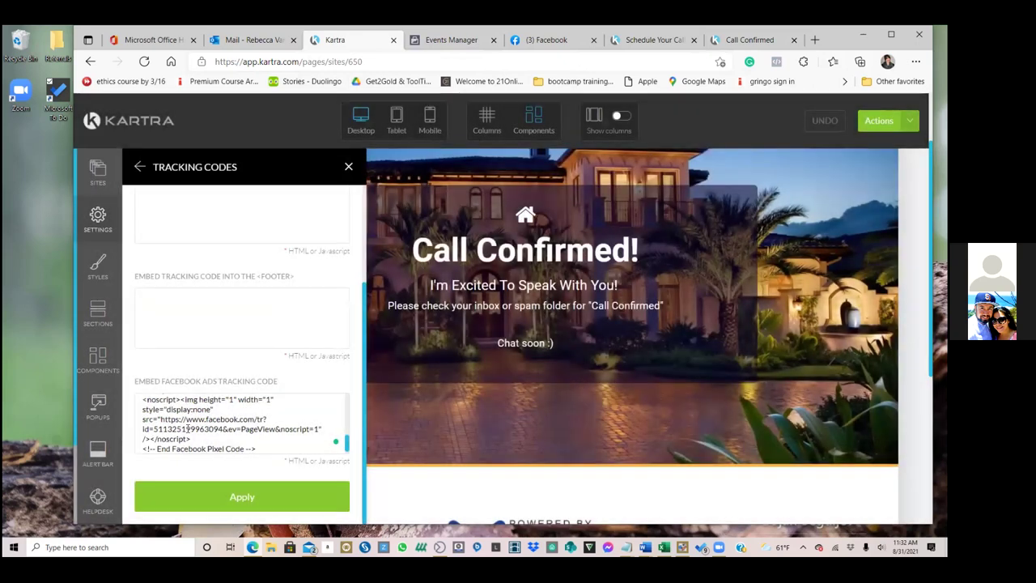
pyautogui.moveTo(187, 429); pyautogui.dragTo(137, 395)
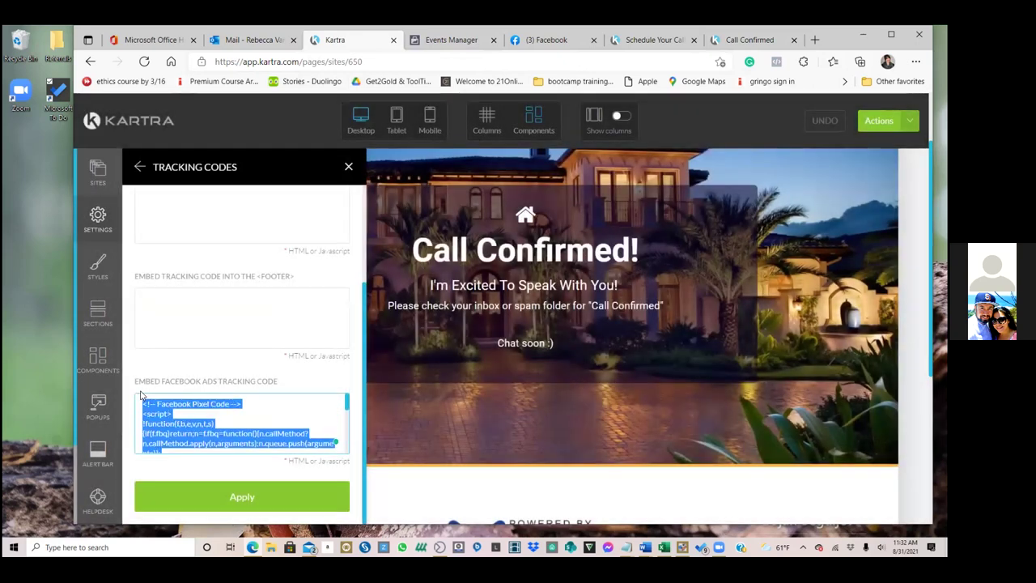
pyautogui.rightClick(172, 437)
pyautogui.click(212, 144)
# Exit the Call Confirmed page's builder to the dashboard and open the RSV Seller Guide Opt-In page for editing
pyautogui.click(888, 120)
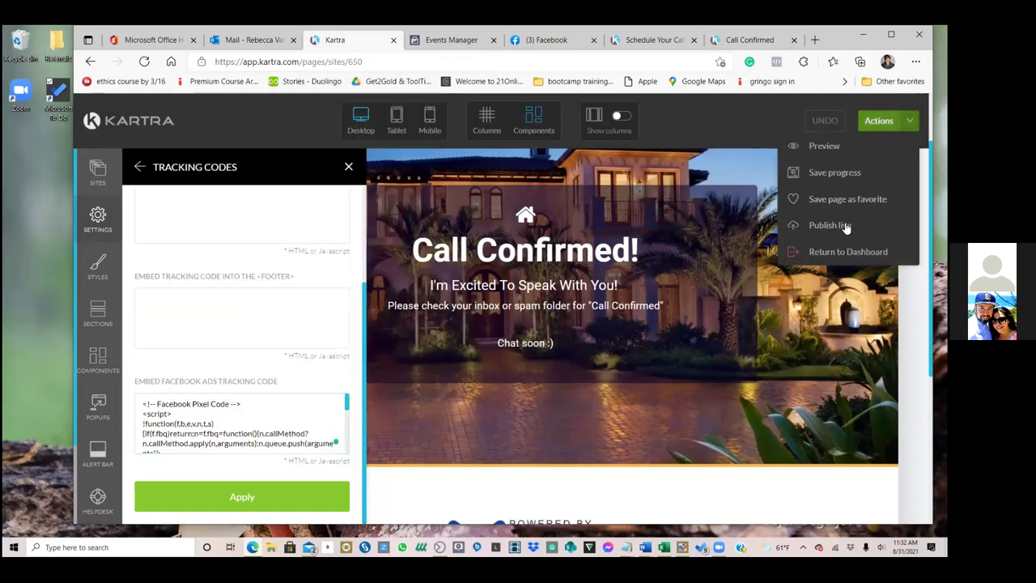
pyautogui.click(837, 251)
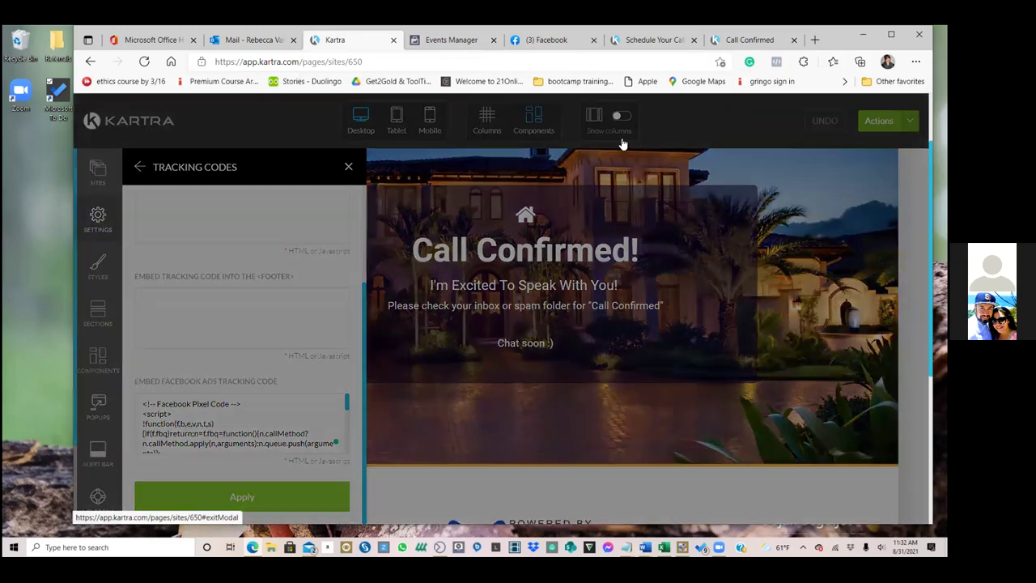
pyautogui.click(613, 142)
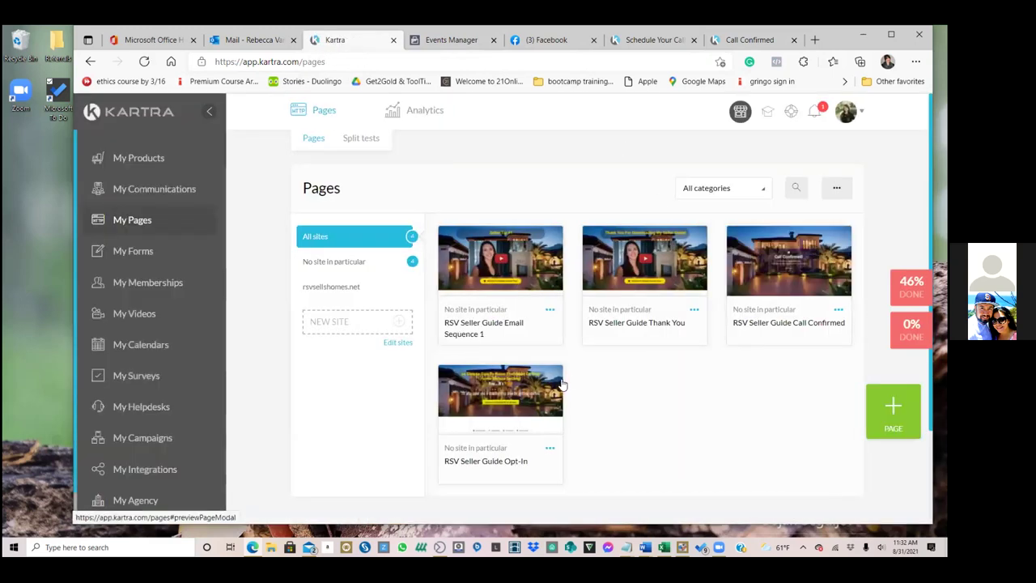
pyautogui.click(550, 449)
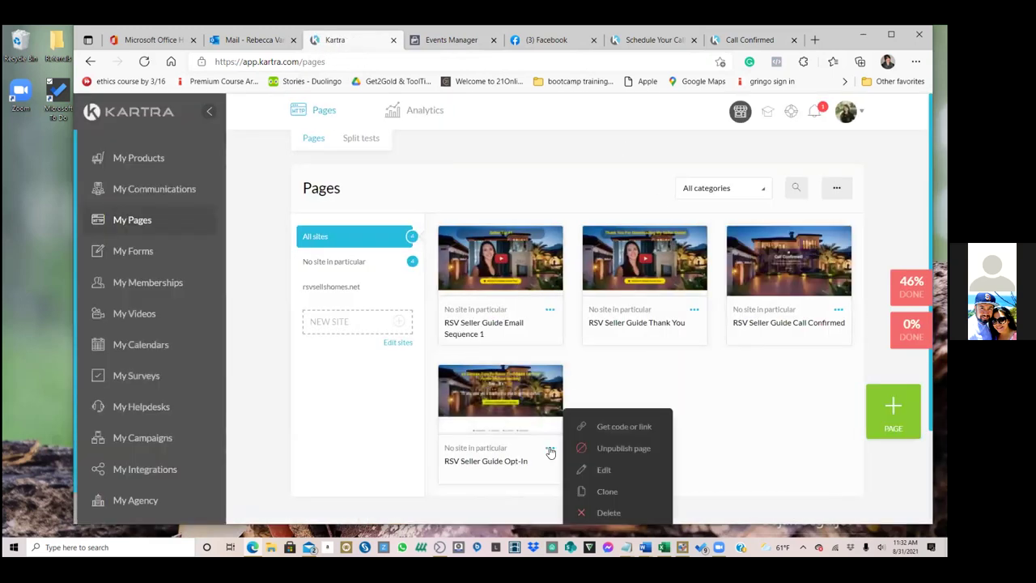
pyautogui.click(603, 476)
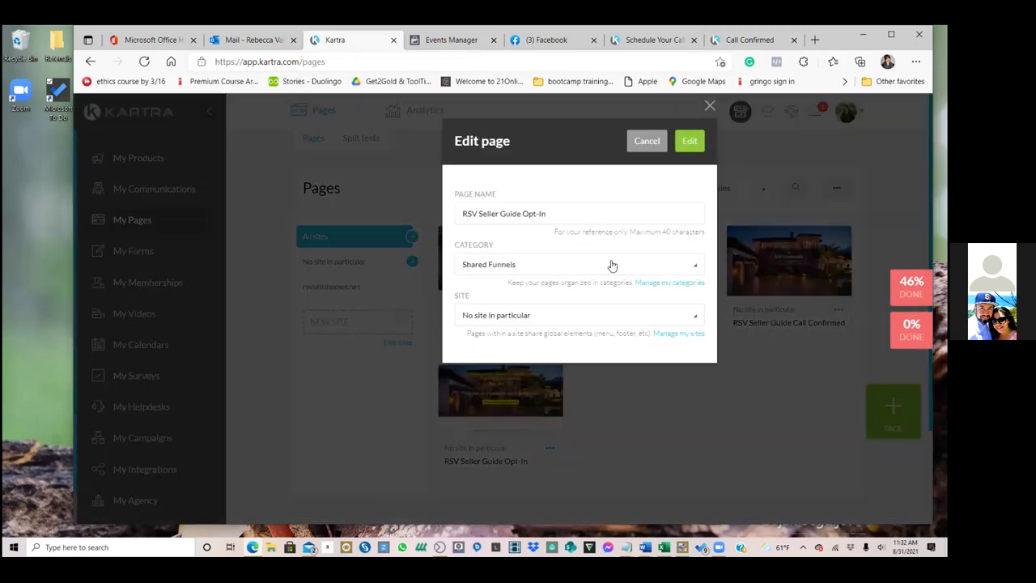
pyautogui.click(693, 142)
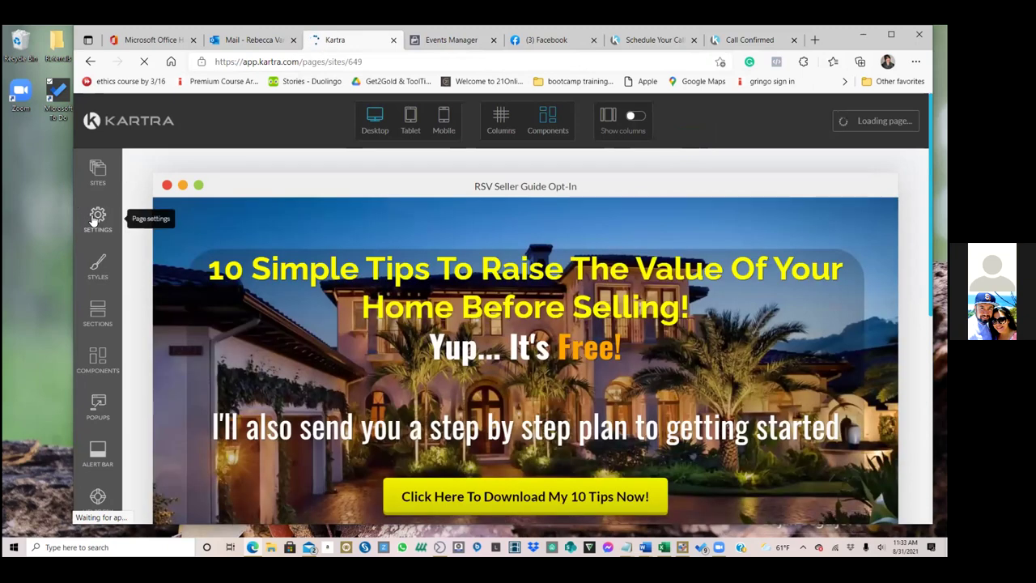
# Paste the Facebook pixel base code into the Opt-In page's Facebook Ads tracking code setting and apply it
pyautogui.click(95, 217)
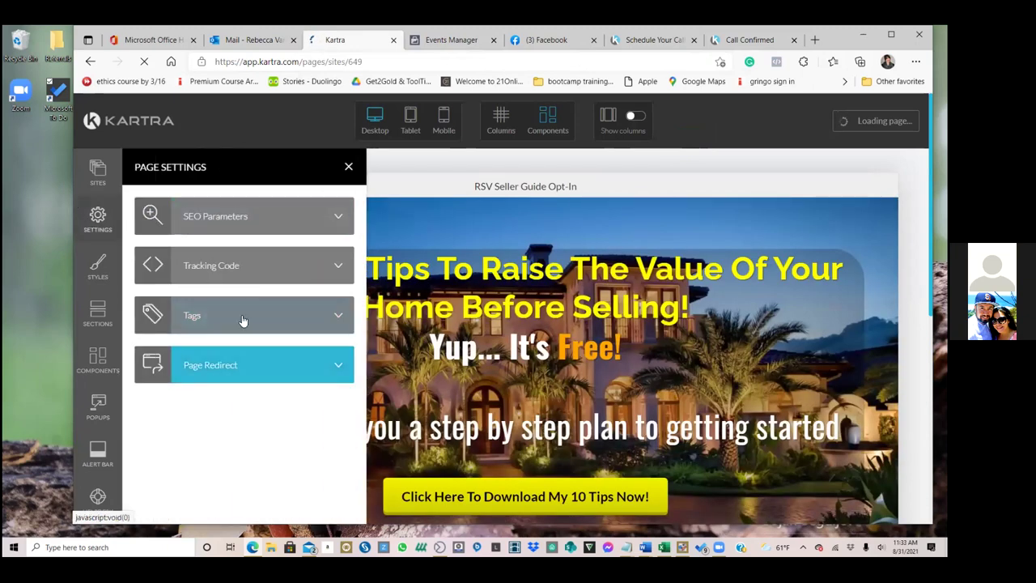
pyautogui.click(247, 271)
pyautogui.scroll(-2, 235, 396)
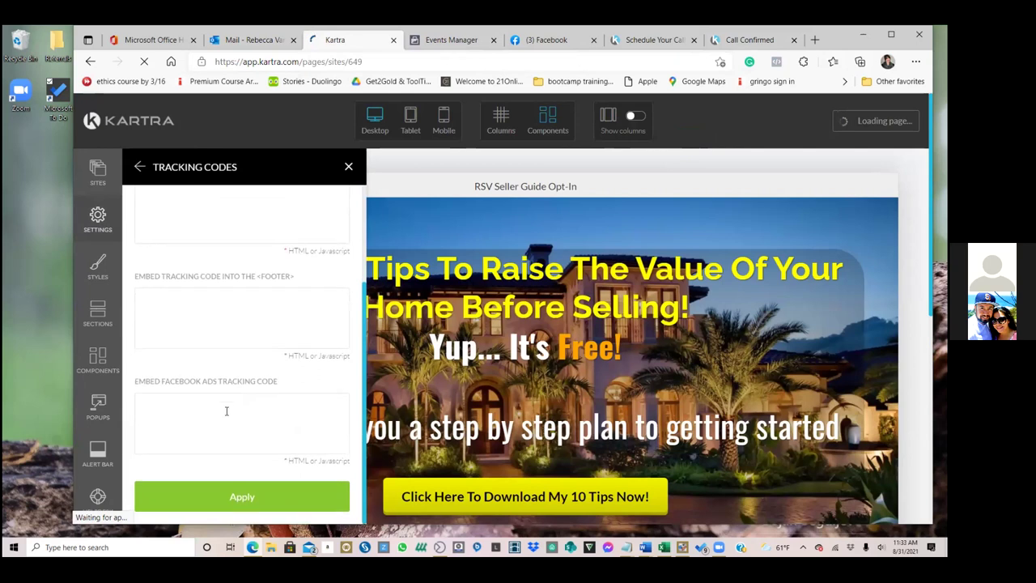
pyautogui.click(226, 412)
pyautogui.hotkey('ctrl', 'v')
pyautogui.click(228, 493)
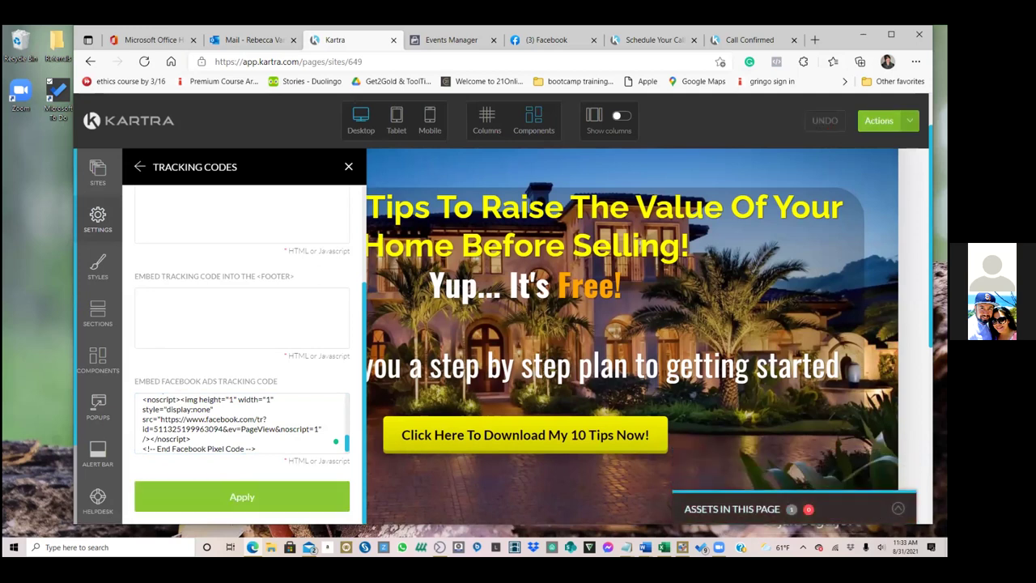
# Save the Opt-In page's progress and publish it live with a direct page link
pyautogui.click(879, 120)
pyautogui.click(831, 174)
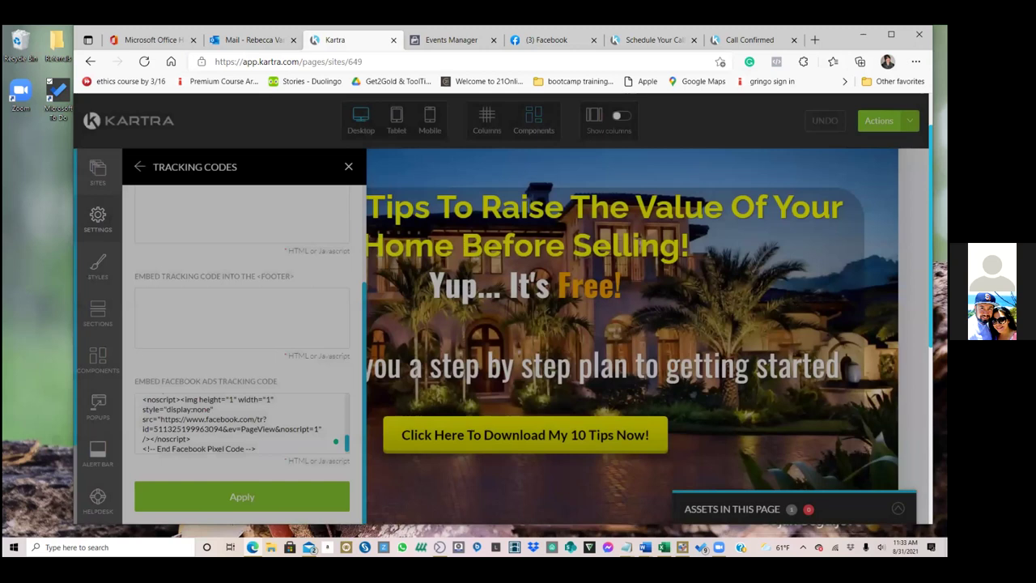
pyautogui.click(879, 120)
pyautogui.click(826, 225)
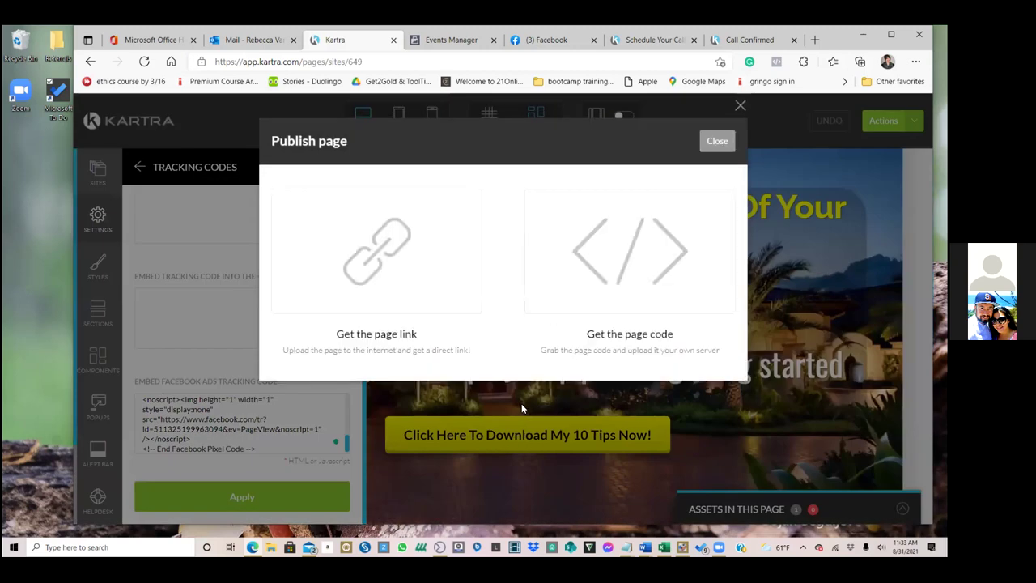
pyautogui.click(439, 296)
# Copy the Opt-In page's published link and open it in a new browser tab
pyautogui.moveTo(463, 424); pyautogui.dragTo(276, 420)
pyautogui.hotkey('ctrl', 'c')
pyautogui.rightClick(311, 421)
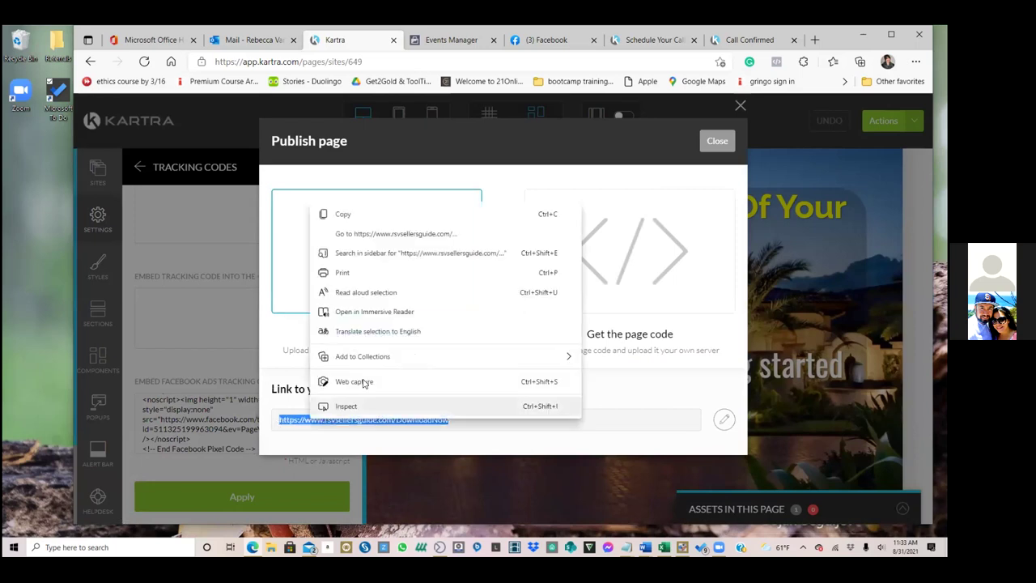
pyautogui.click(359, 215)
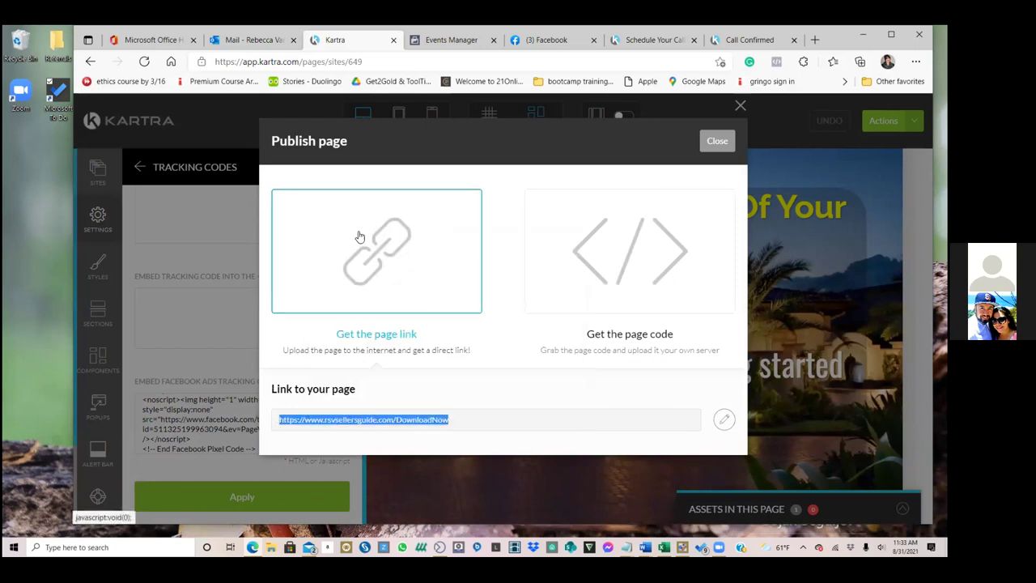
pyautogui.click(814, 40)
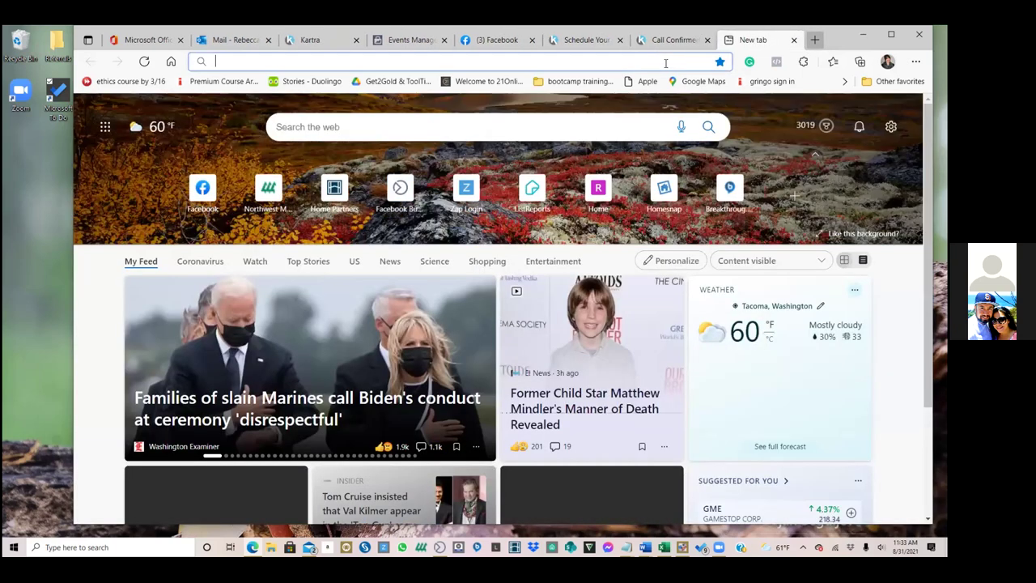
pyautogui.hotkey('ctrl', 'v')
pyautogui.press('Return')
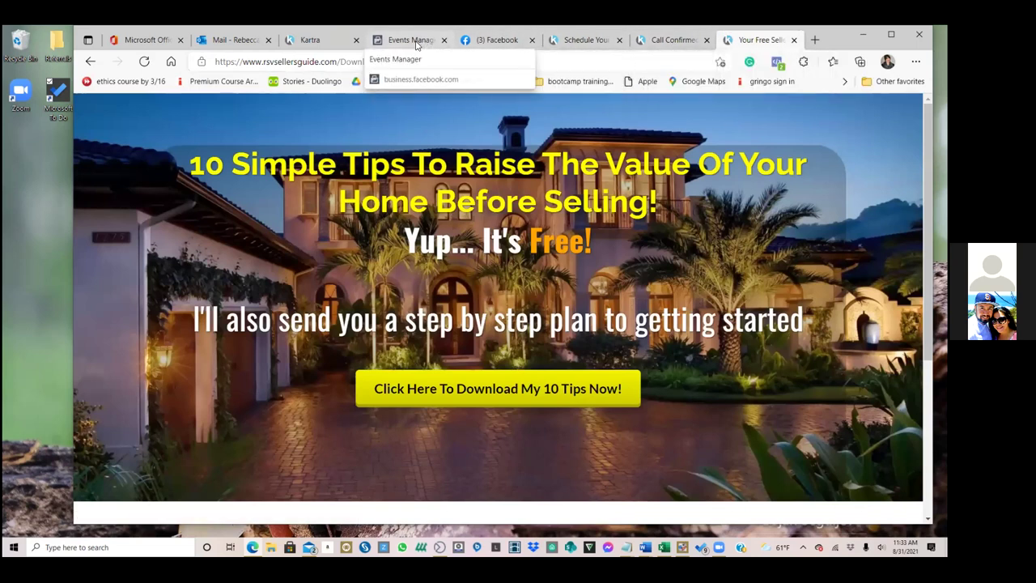
# Return to the Opt-In page's builder and close its publishing dialog and the tracking codes settings
pyautogui.click(387, 44)
pyautogui.click(320, 46)
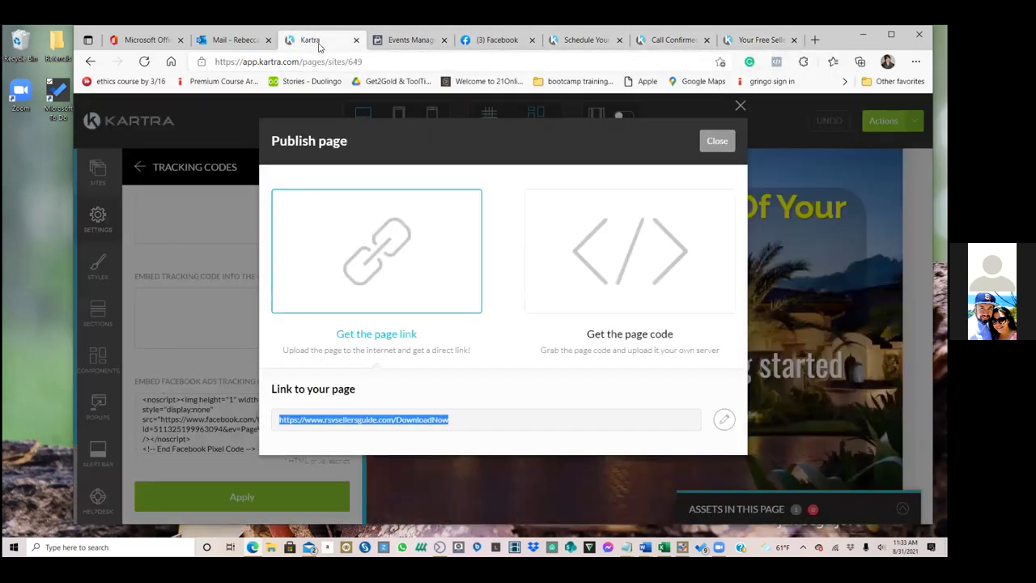
pyautogui.click(717, 140)
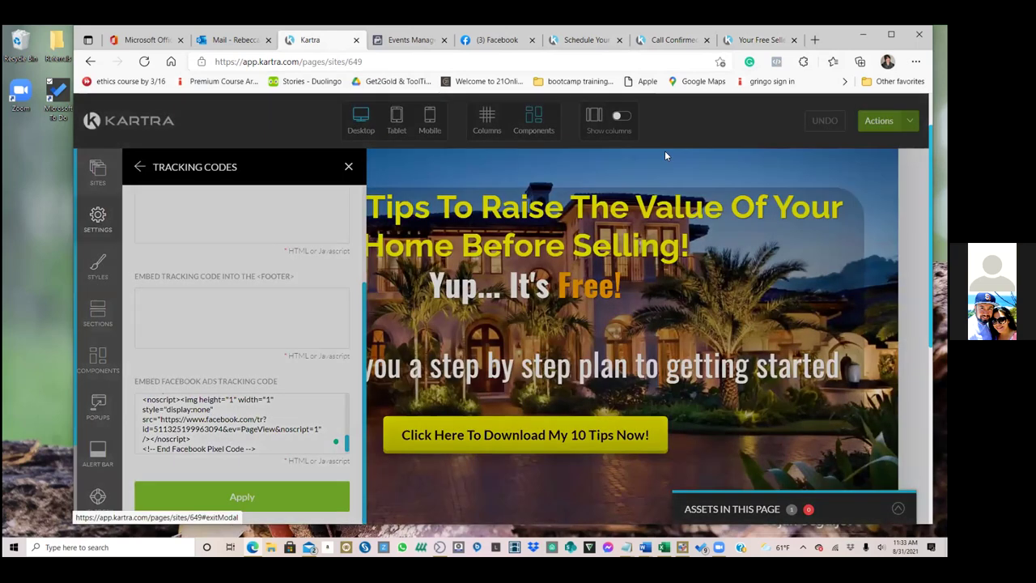
pyautogui.click(634, 107)
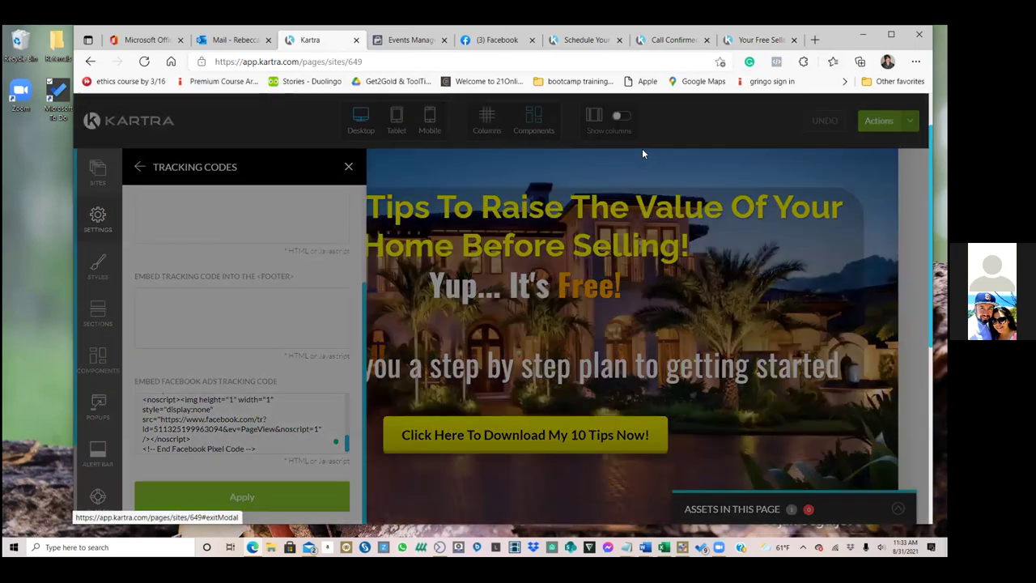
pyautogui.click(634, 107)
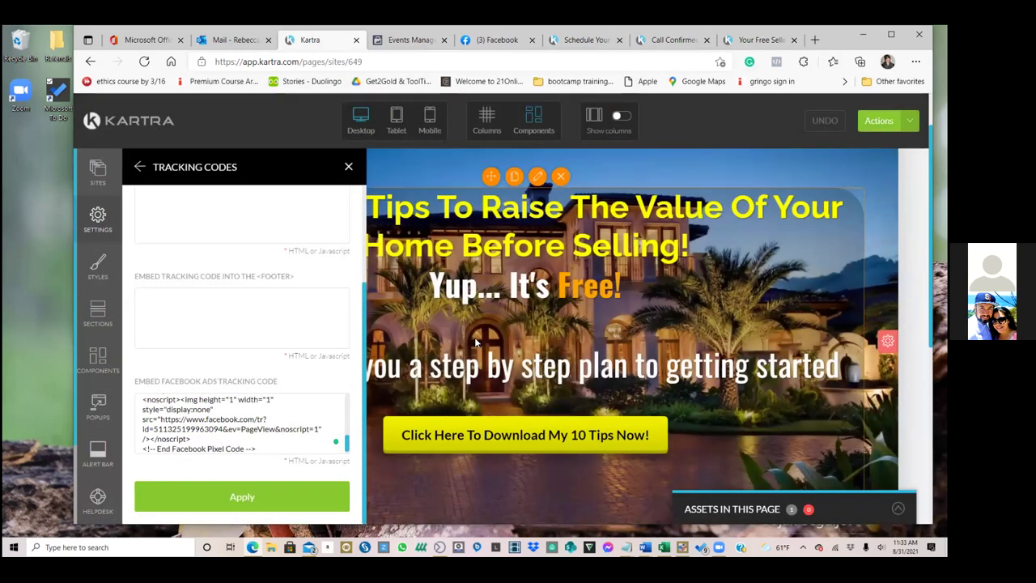
pyautogui.click(348, 167)
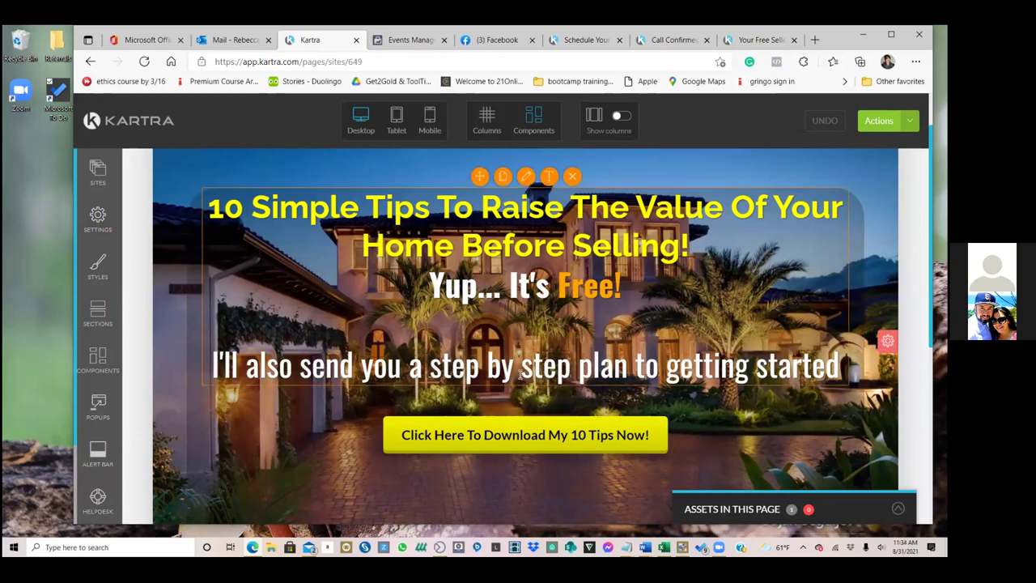
# Open the Opt-In page's headline text block for editing to view its font and formatting options, and leave the text editor
pyautogui.click(517, 370)
pyautogui.click(549, 176)
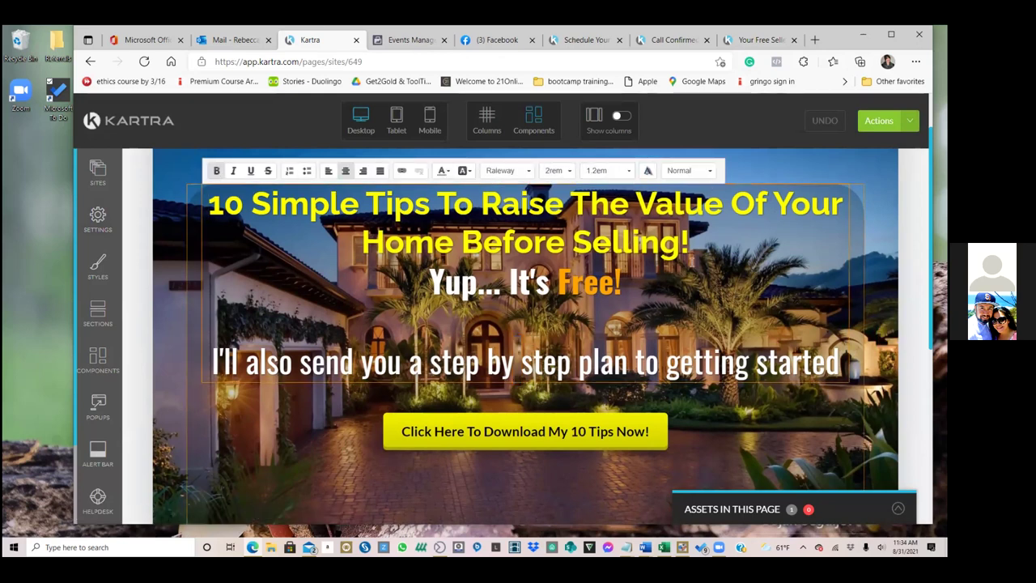
pyautogui.scroll(1, 688, 267)
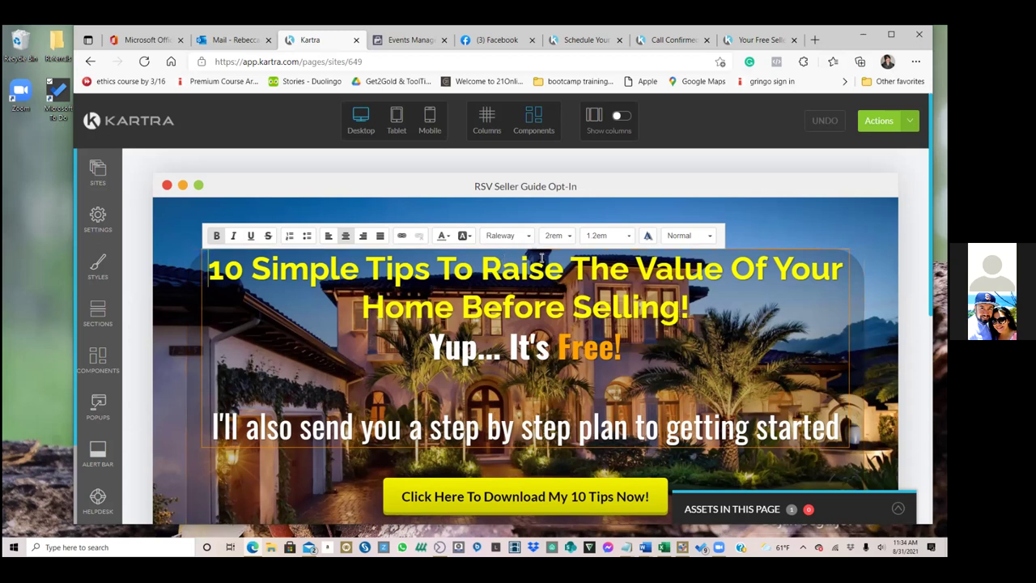
pyautogui.click(760, 231)
pyautogui.scroll(-1, 537, 243)
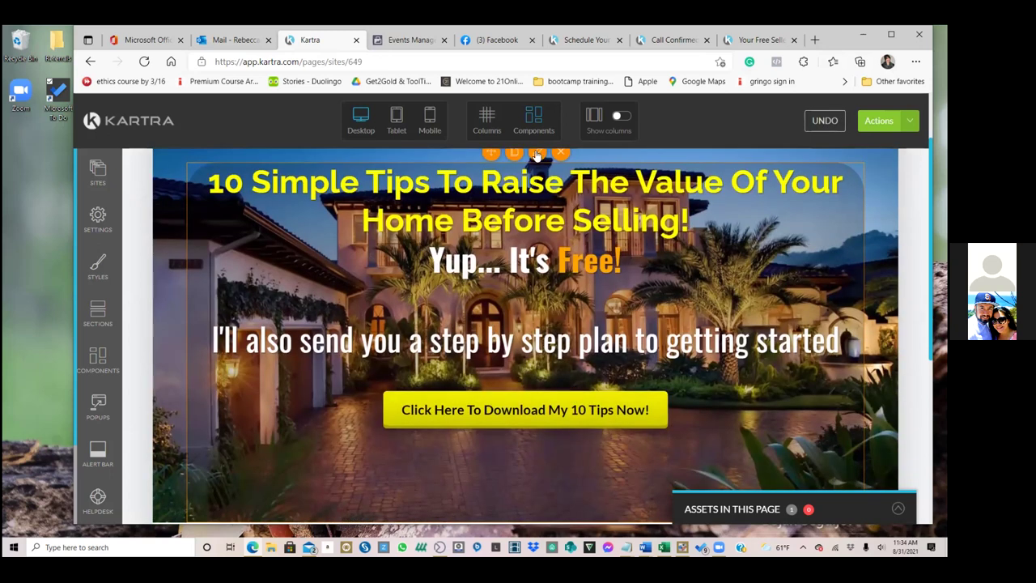
pyautogui.scroll(1, 539, 220)
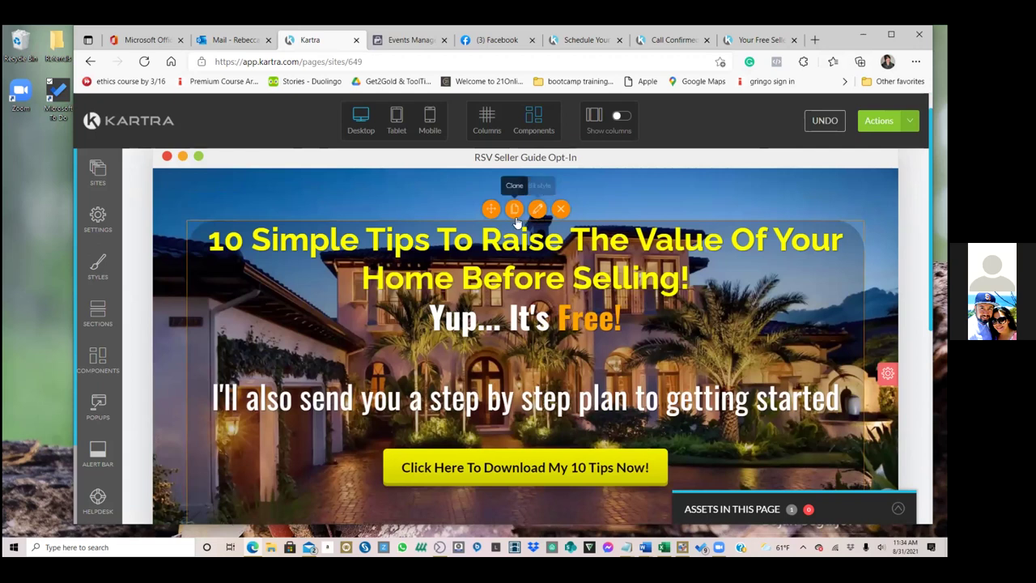
pyautogui.moveTo(549, 475)
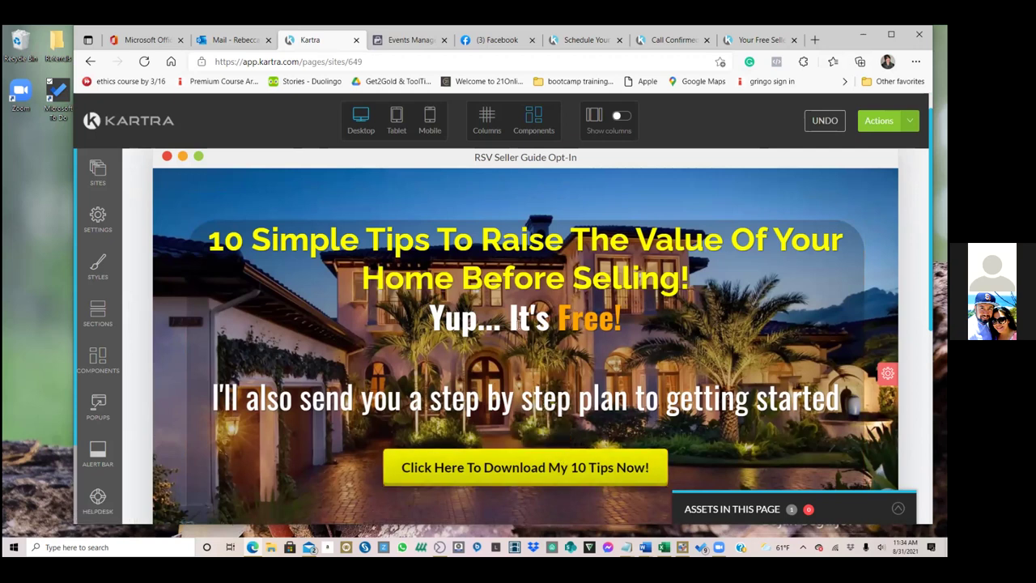
pyautogui.moveTo(514, 321)
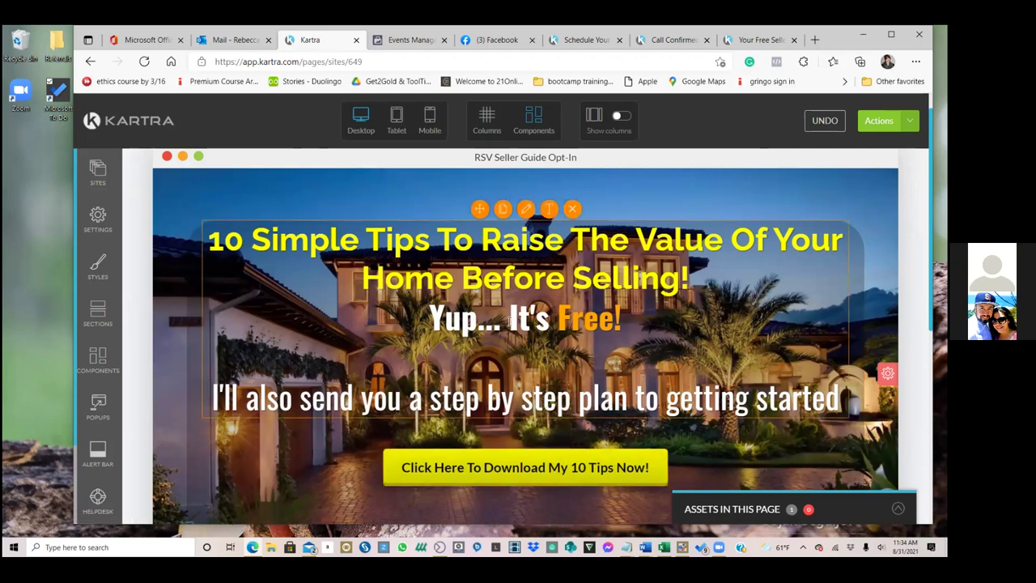
pyautogui.doubleClick(512, 319)
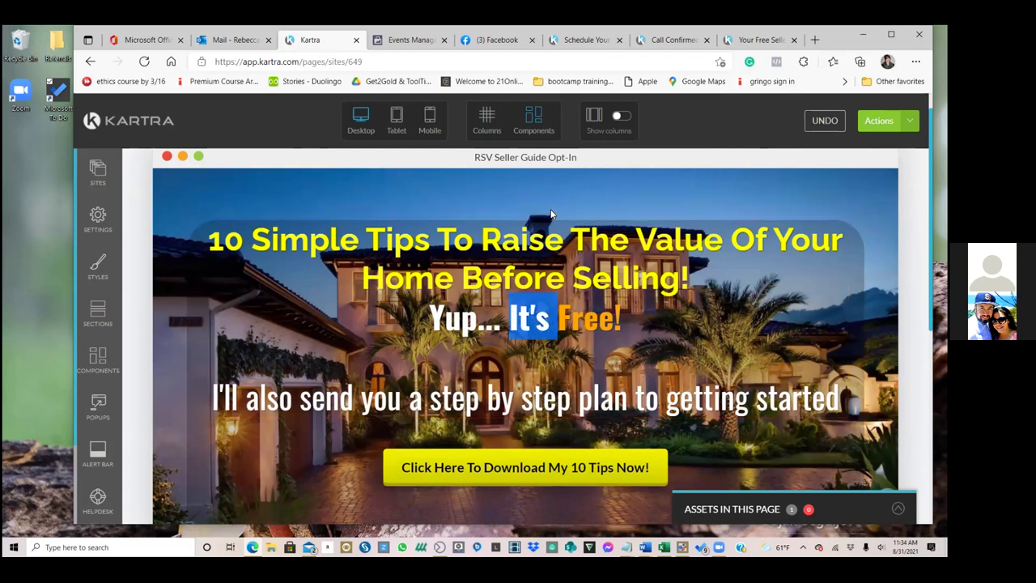
pyautogui.click(550, 214)
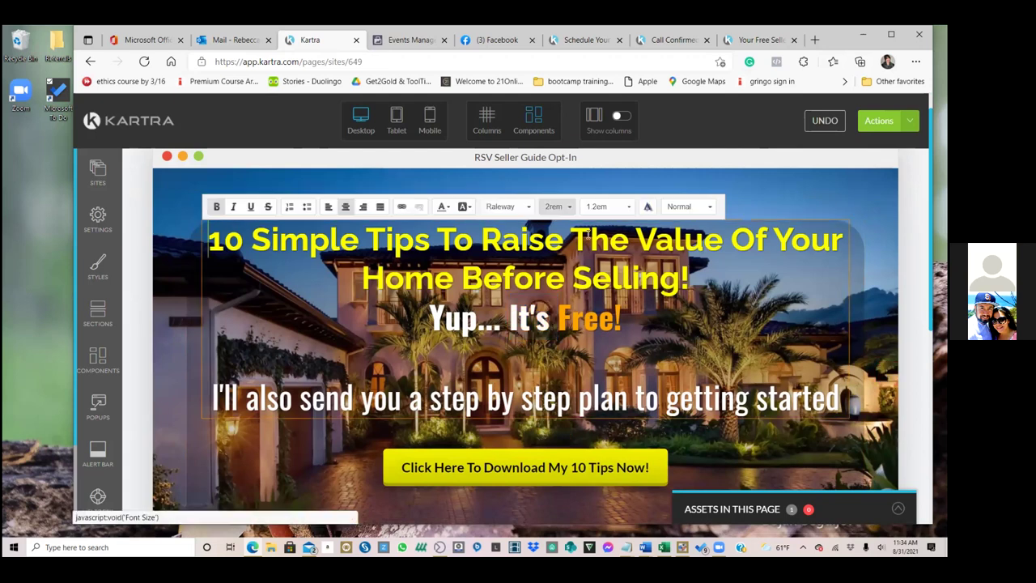
pyautogui.click(751, 207)
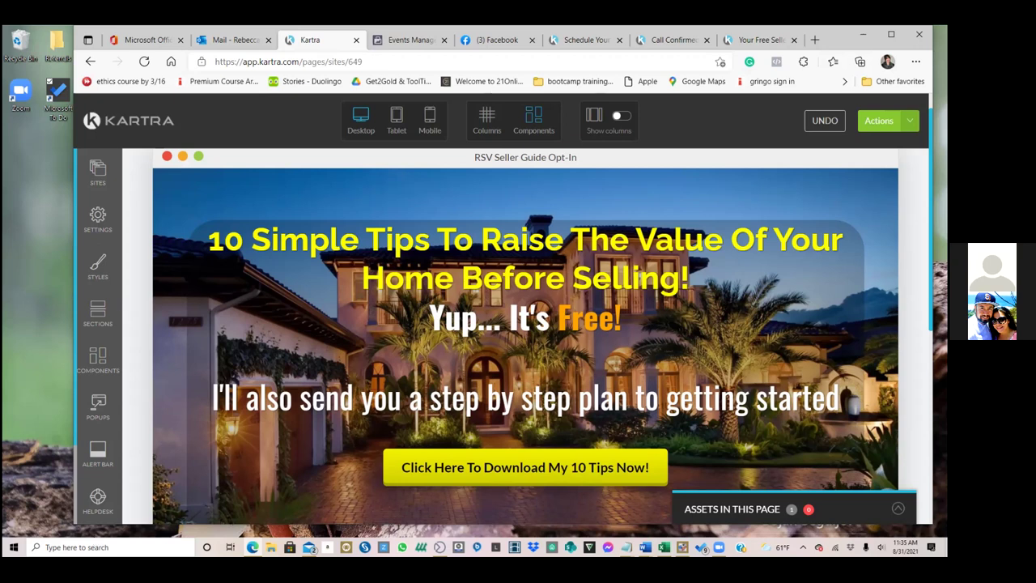
# Search Bing in a new browser tab for "luxury homes washington state" and show the image results
pyautogui.click(814, 39)
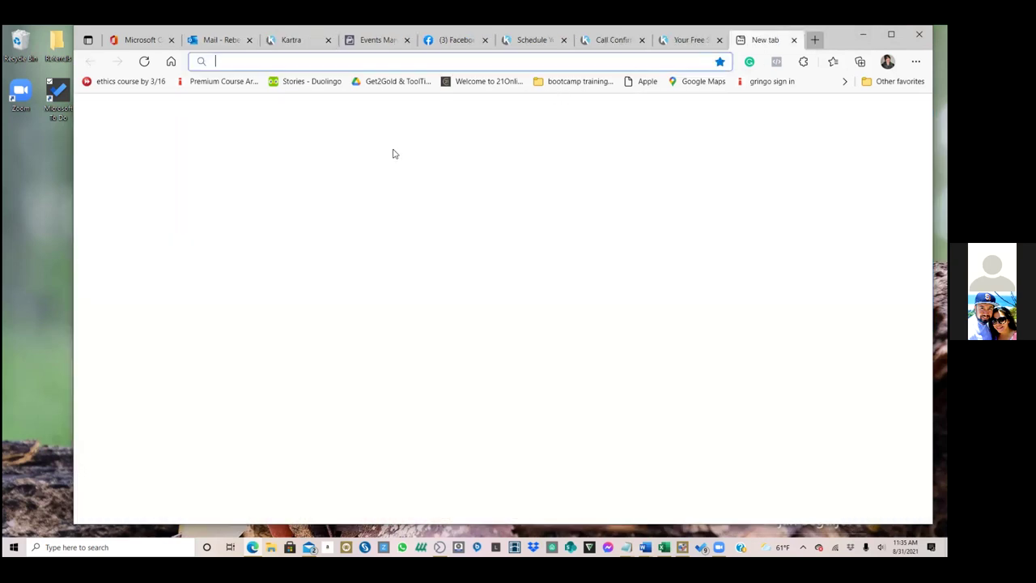
pyautogui.click(651, 127)
pyautogui.write('luxury homes washington satate')
pyautogui.press('Return')
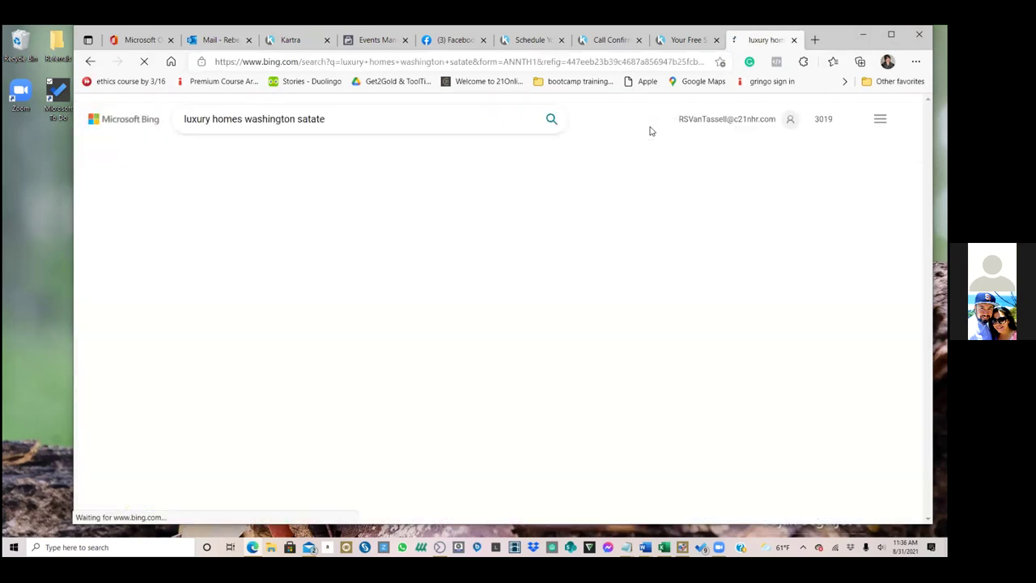
pyautogui.click(306, 122)
pyautogui.click(308, 144)
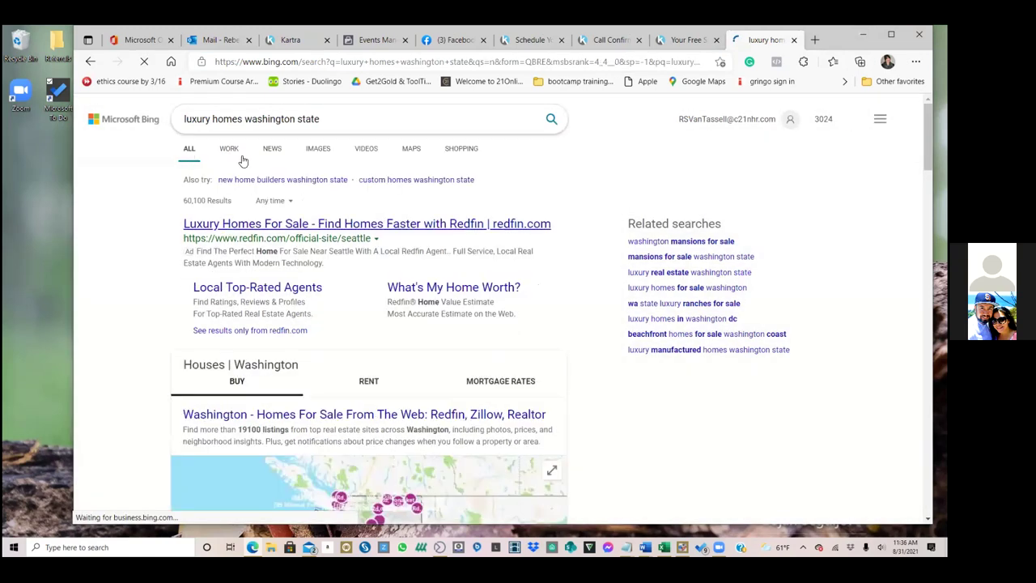
pyautogui.click(318, 149)
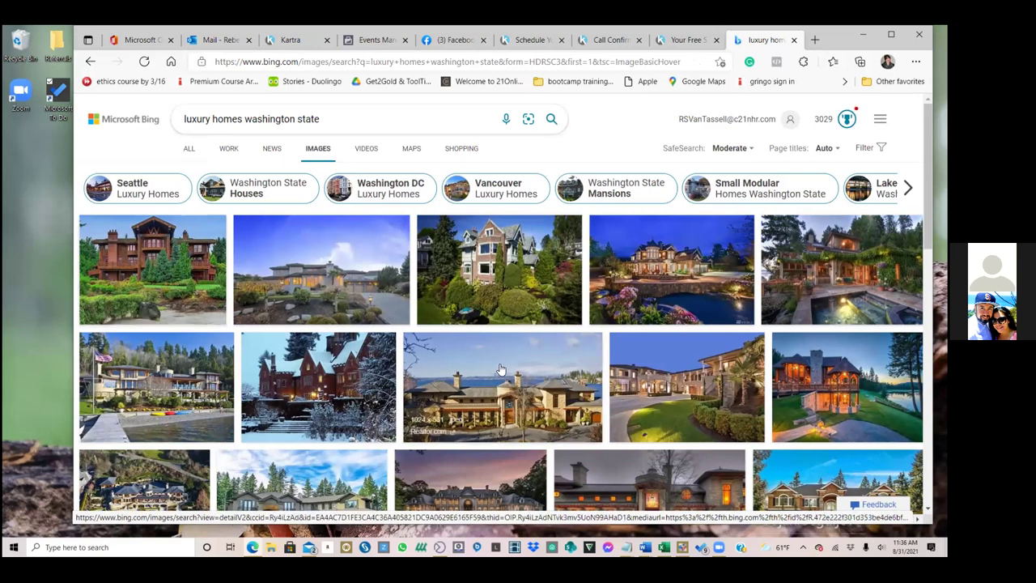
# Browse the luxury homes image results for a suitable Washington house photo
pyautogui.scroll(-2, 501, 368)
pyautogui.scroll(-2, 504, 364)
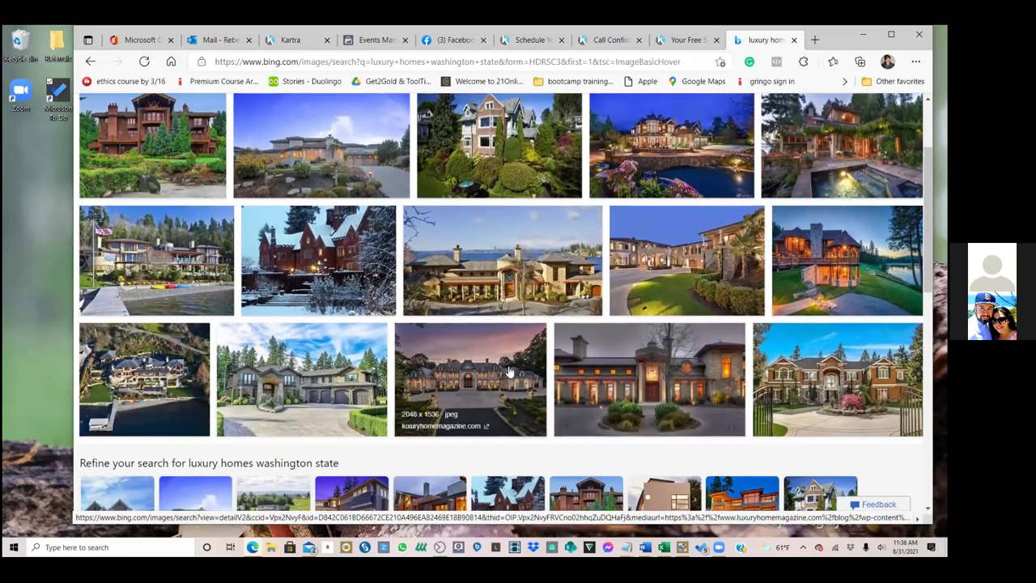
pyautogui.scroll(-2, 518, 372)
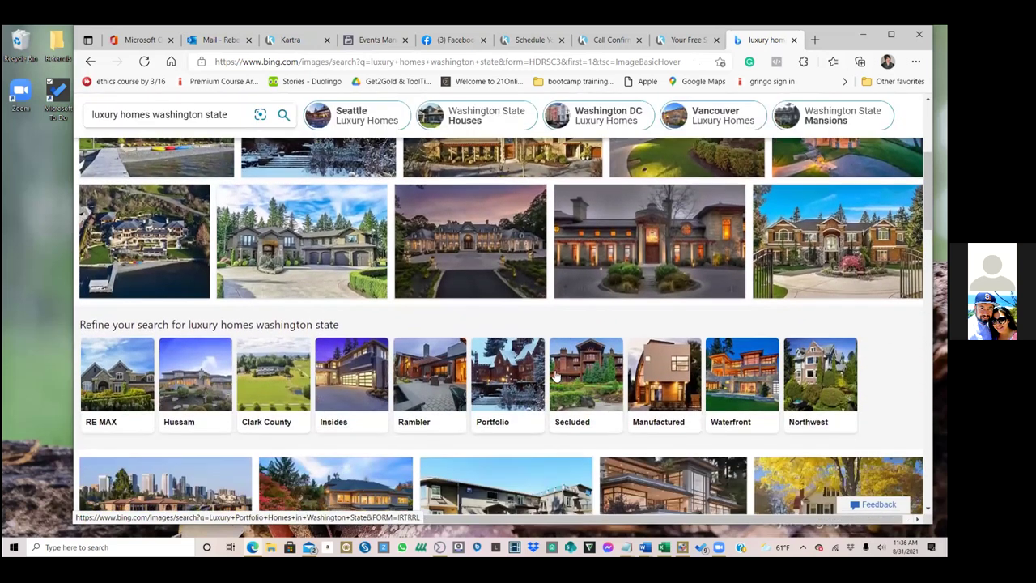
pyautogui.scroll(-2, 541, 376)
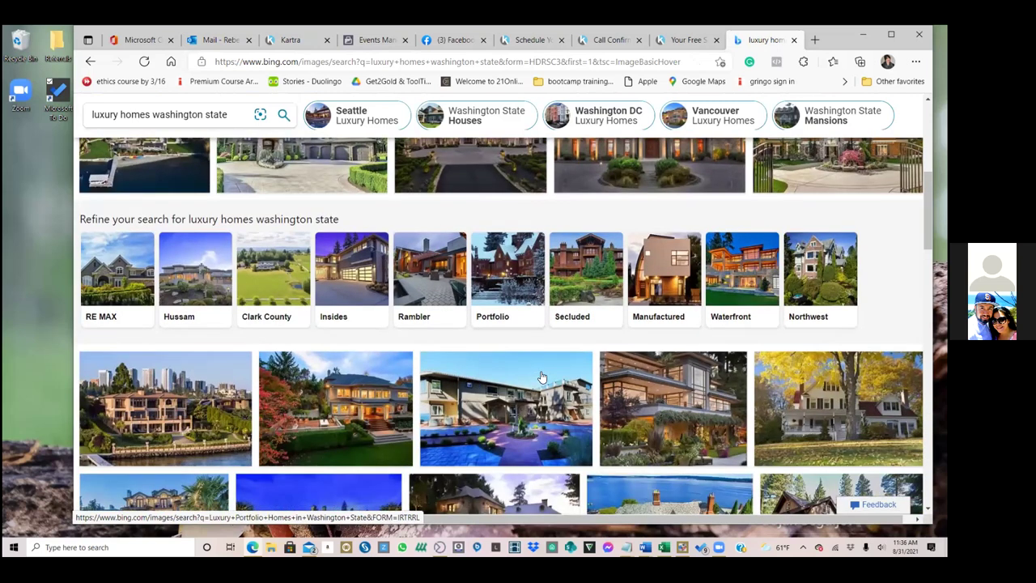
pyautogui.scroll(-4, 542, 378)
pyautogui.scroll(-1, 454, 311)
pyautogui.scroll(-1, 293, 188)
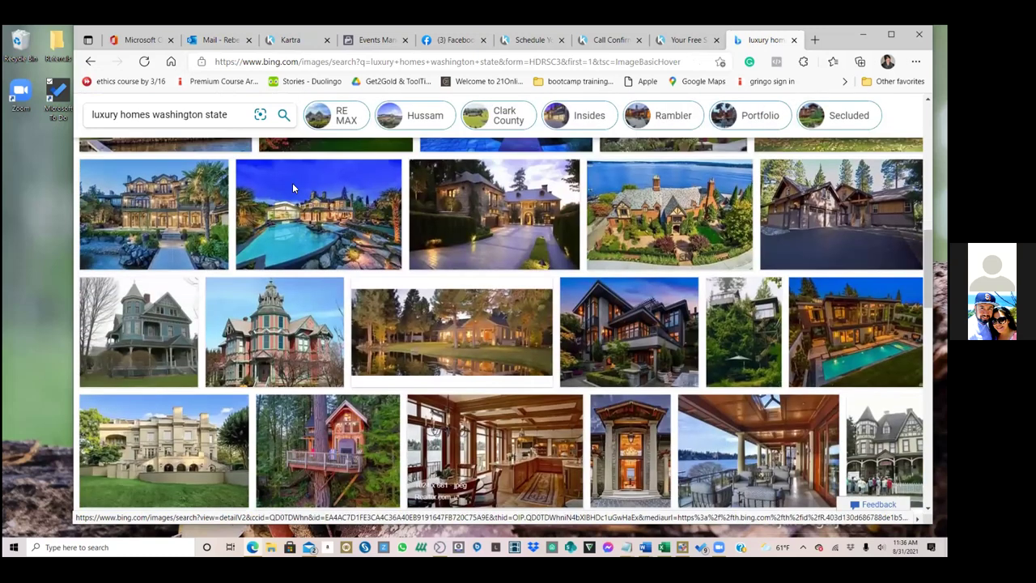
pyautogui.scroll(1, 293, 188)
pyautogui.scroll(3, 293, 188)
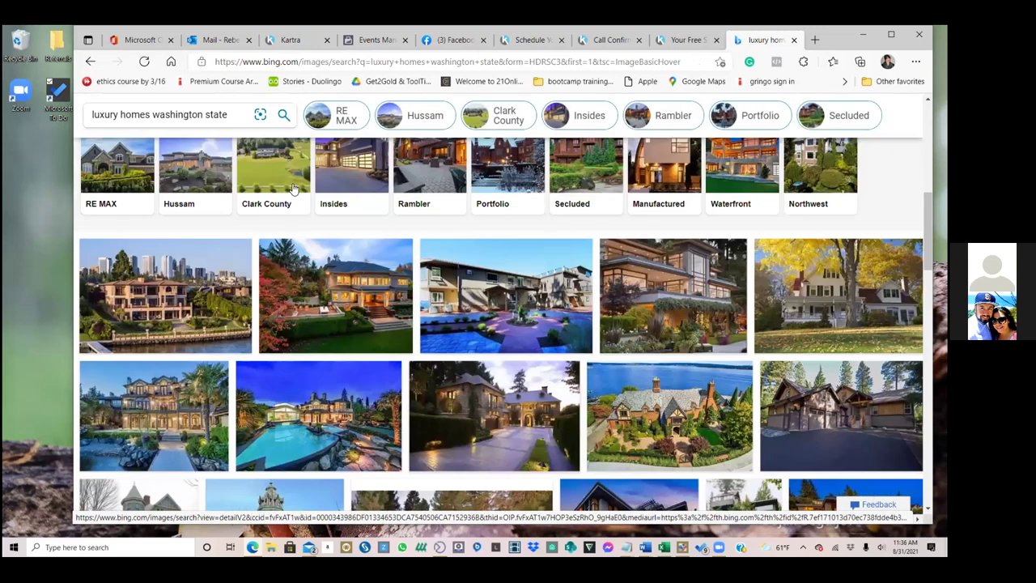
pyautogui.scroll(3, 293, 188)
pyautogui.scroll(2, 293, 188)
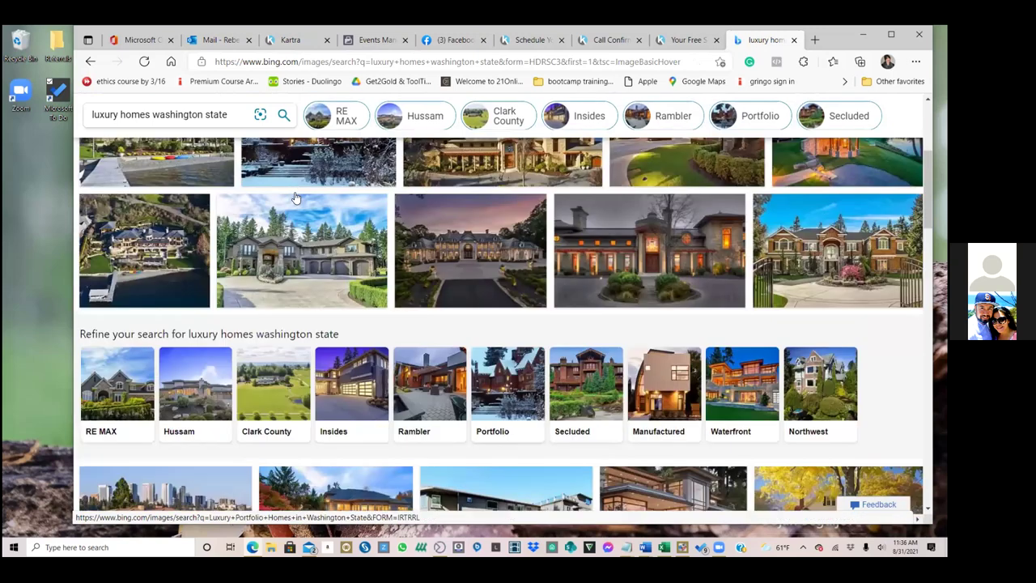
# Browse the related Washington State Houses image search and return to the luxury homes results
pyautogui.click(418, 319)
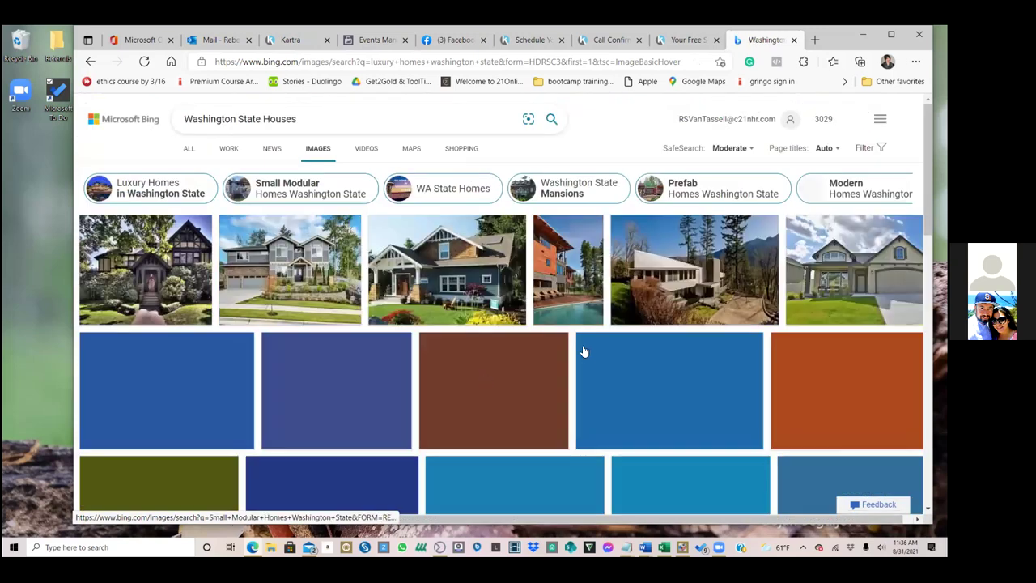
pyautogui.scroll(-2, 586, 353)
pyautogui.scroll(-3, 600, 350)
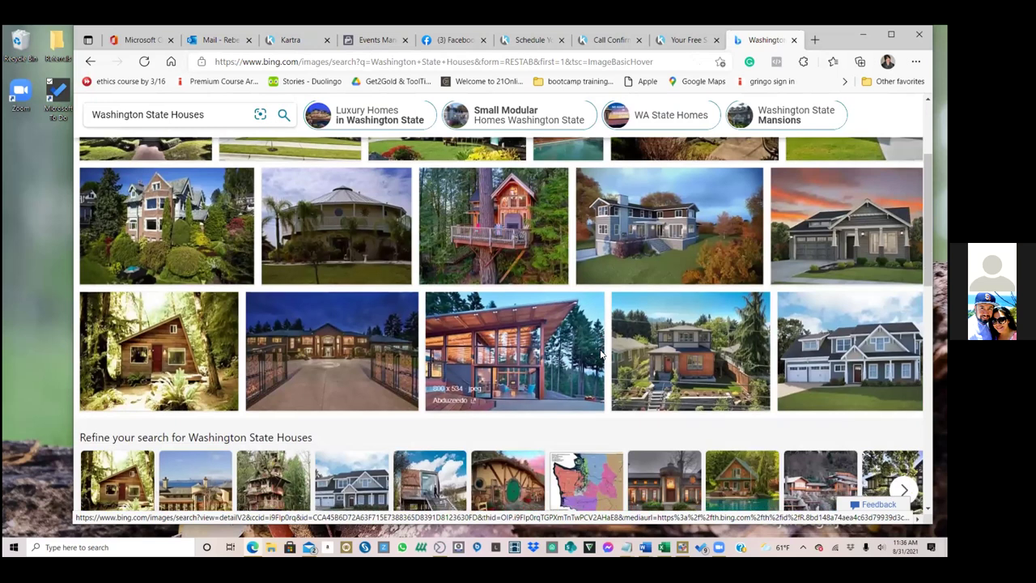
pyautogui.scroll(-3, 599, 350)
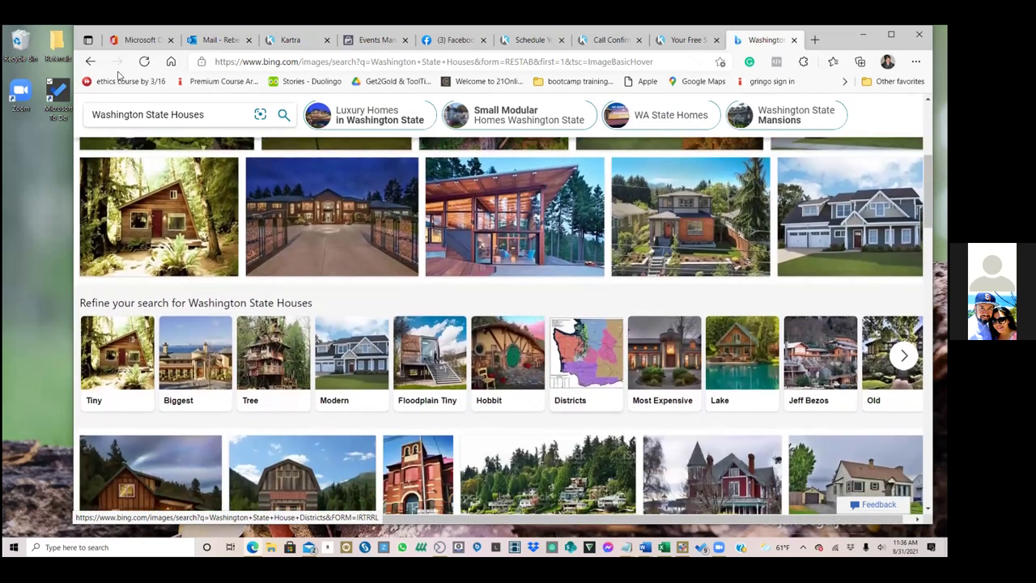
pyautogui.scroll(1, 292, 321)
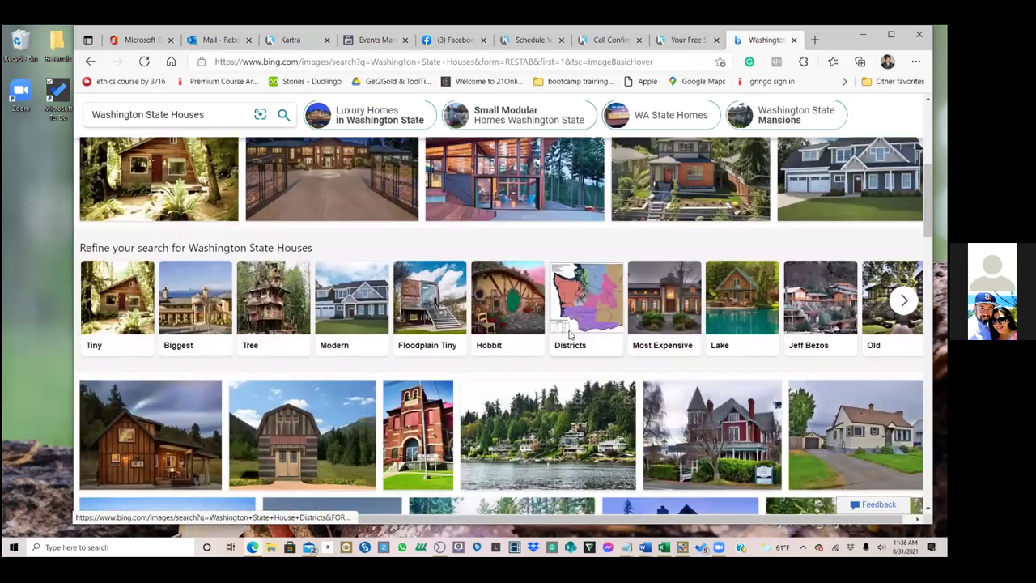
pyautogui.scroll(3, 568, 335)
pyautogui.hotkey('alt', 'Left')
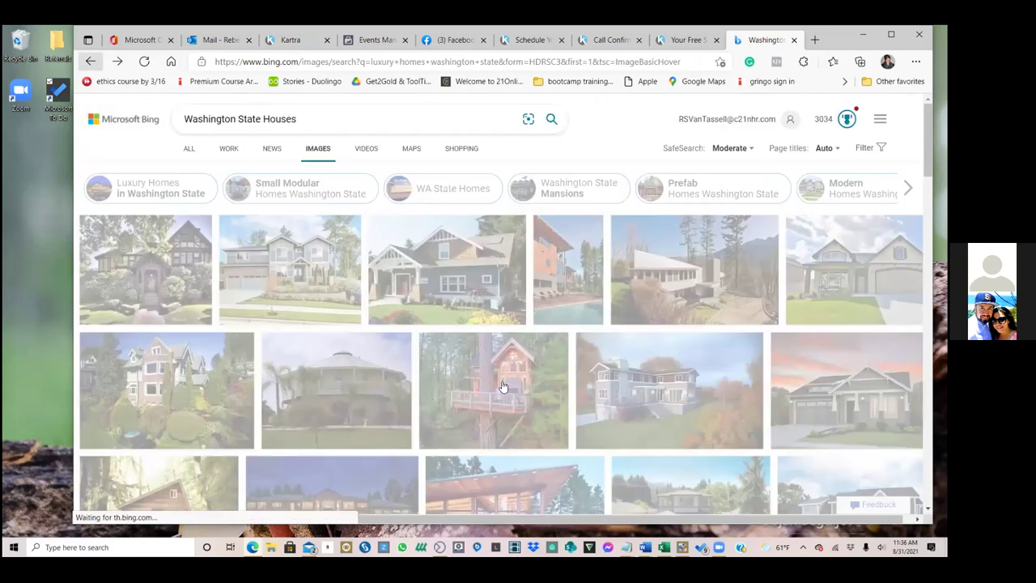
# View the larger preview of the illuminated estate with the swimming pool and return to the image results
pyautogui.scroll(-3, 316, 398)
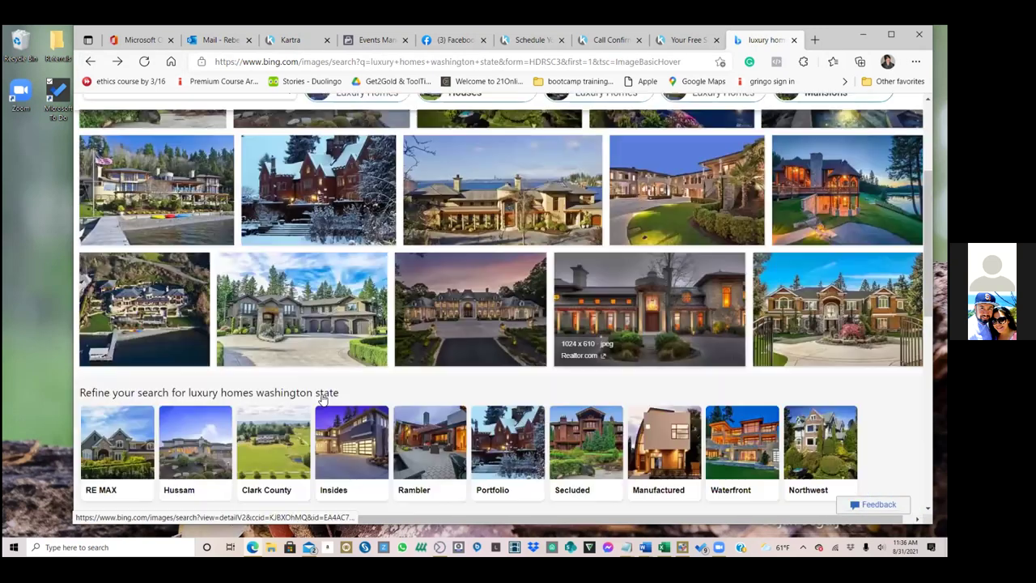
pyautogui.scroll(-1, 566, 363)
pyautogui.scroll(-3, 566, 363)
pyautogui.click(564, 364)
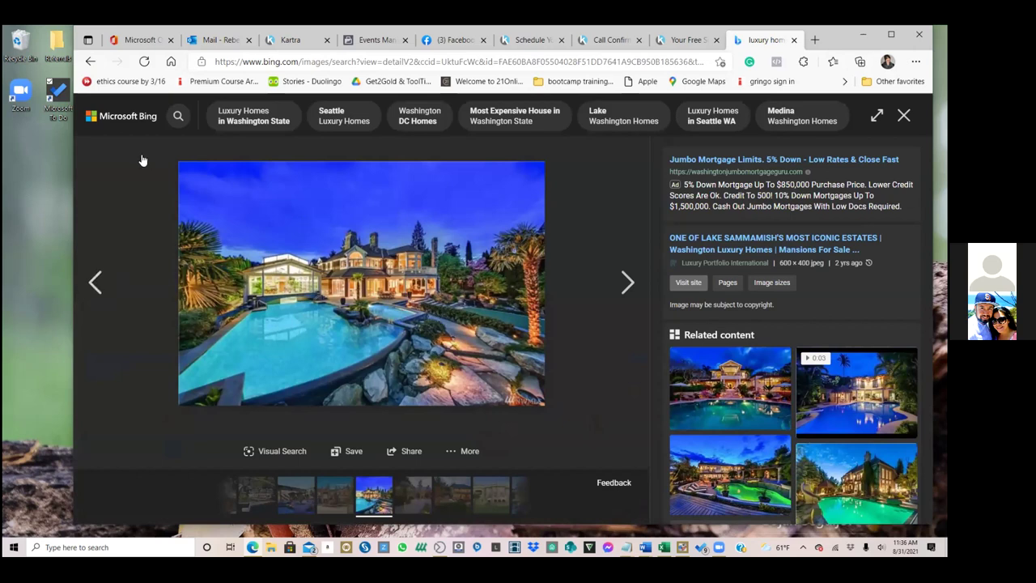
pyautogui.click(89, 63)
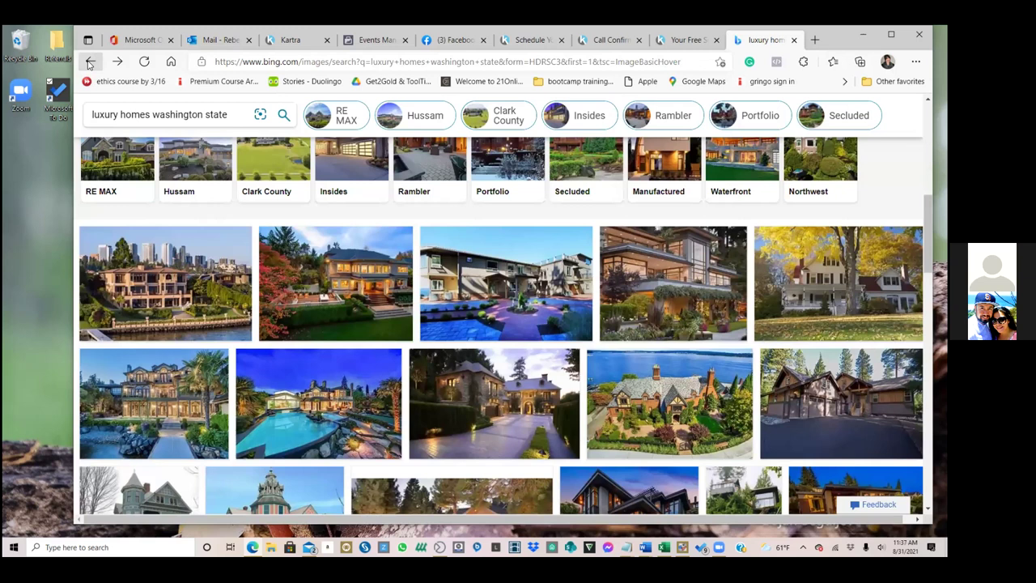
# Open the larger preview of the house among pine trees beside the pond in the image results
pyautogui.scroll(-1, 527, 405)
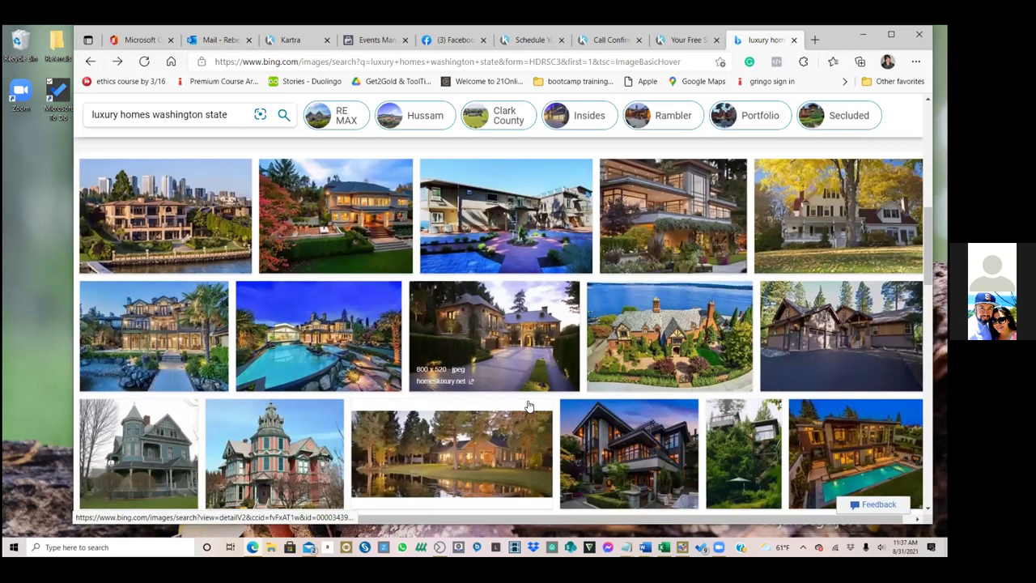
pyautogui.scroll(-1, 528, 405)
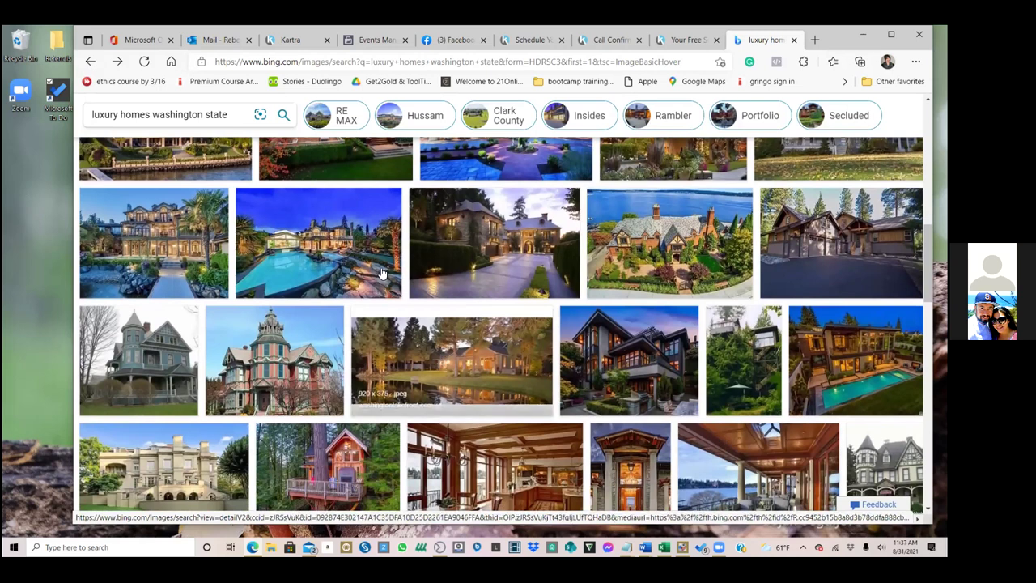
pyautogui.click(429, 385)
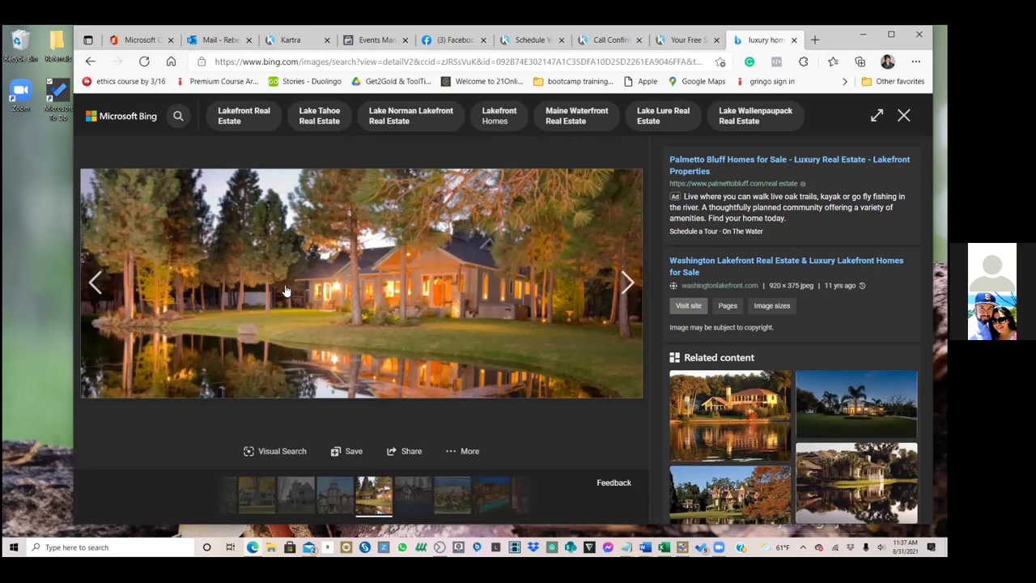
# Return to the luxury homes image results and examine further house photos below for a suitable Washington home
pyautogui.click(90, 63)
pyautogui.click(89, 65)
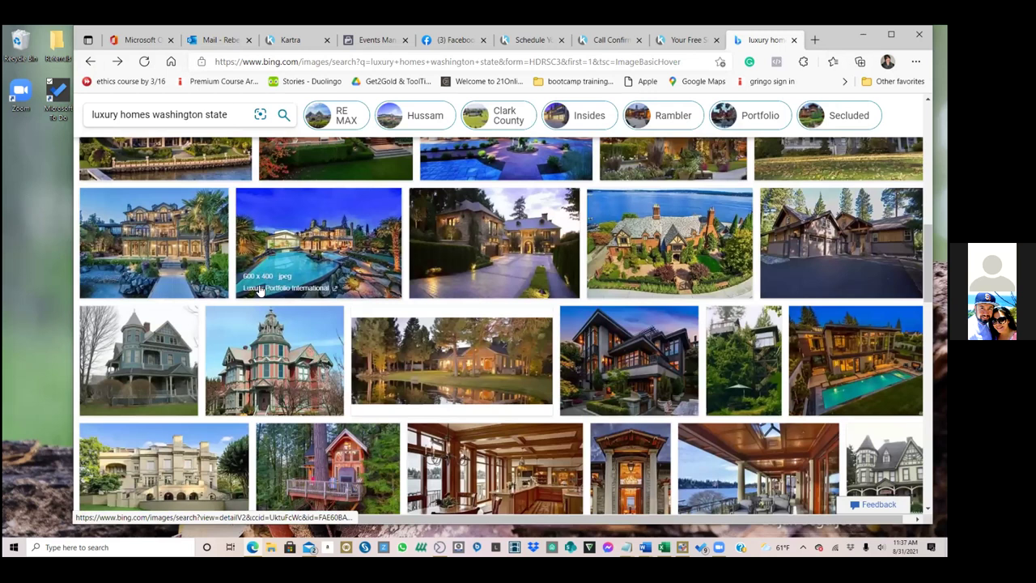
pyautogui.scroll(-1, 336, 421)
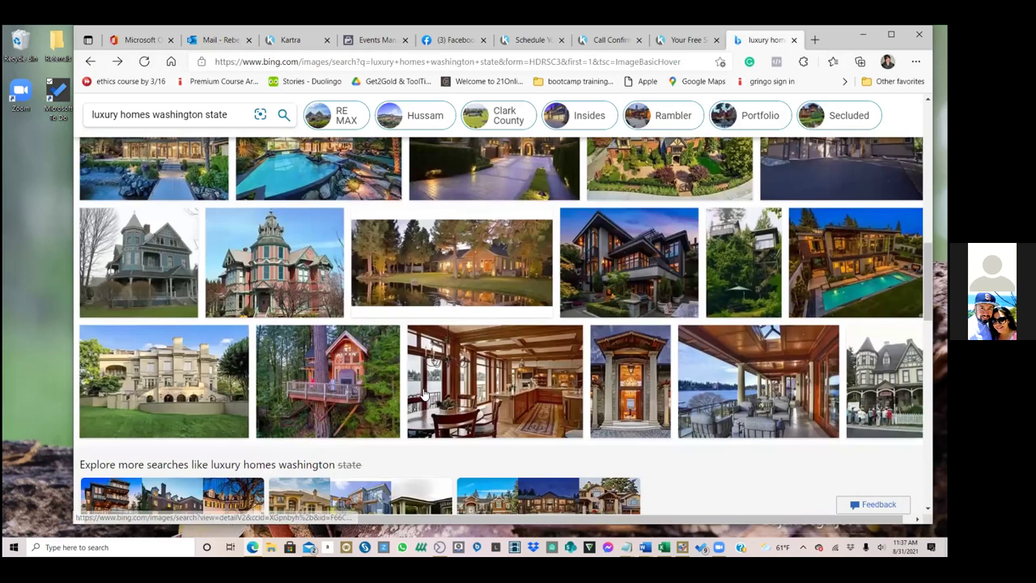
pyautogui.scroll(-1, 649, 398)
pyautogui.scroll(-1, 649, 398)
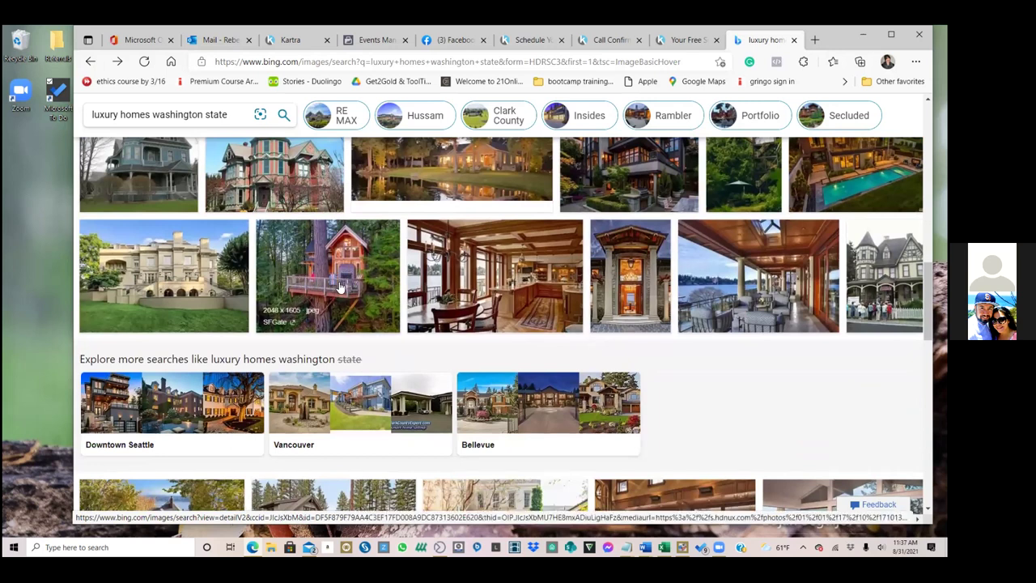
pyautogui.scroll(-2, 339, 287)
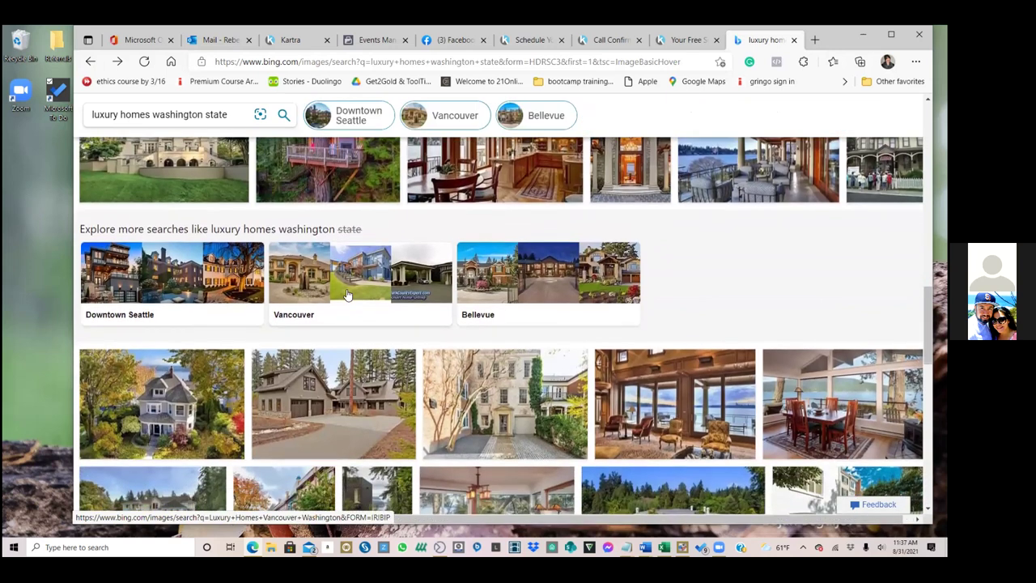
pyautogui.scroll(-1, 347, 300)
pyautogui.scroll(-1, 353, 308)
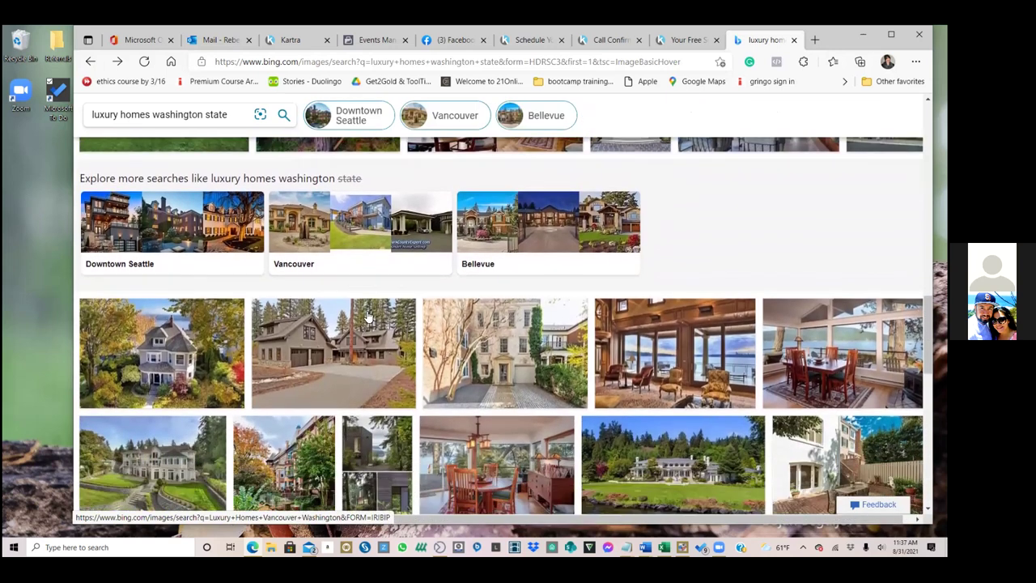
pyautogui.scroll(-1, 316, 320)
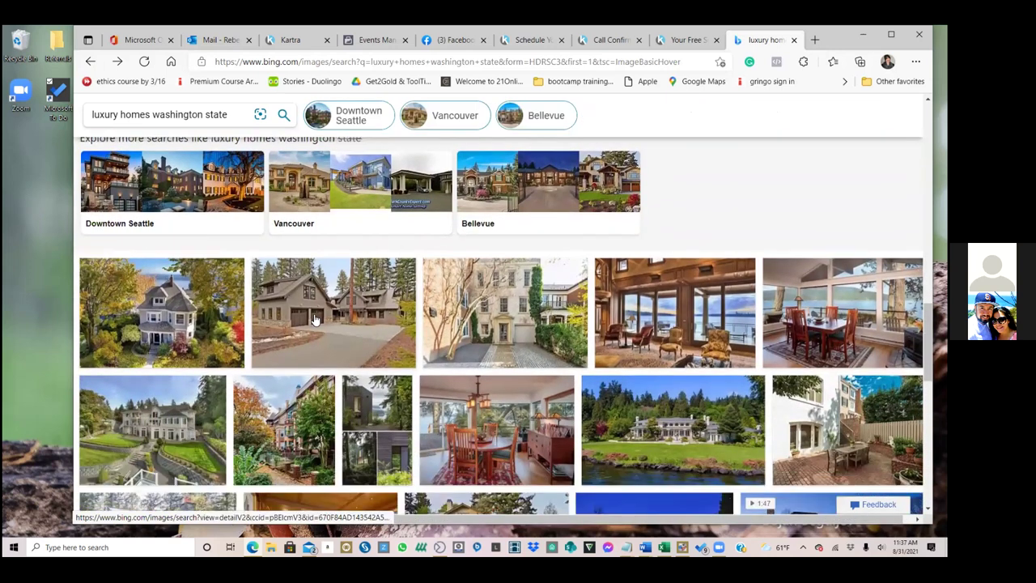
pyautogui.scroll(-1, 315, 320)
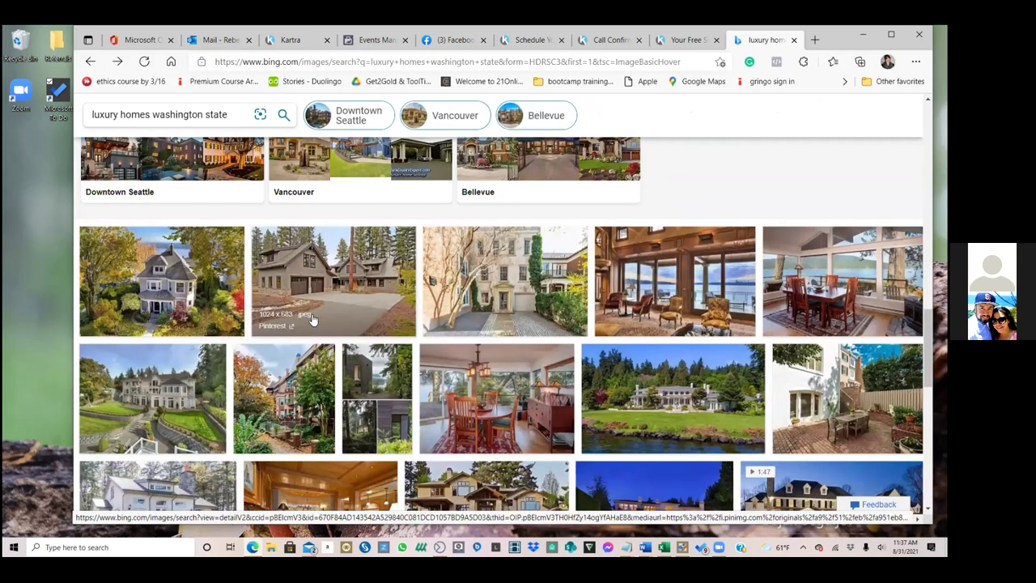
pyautogui.scroll(-3, 437, 364)
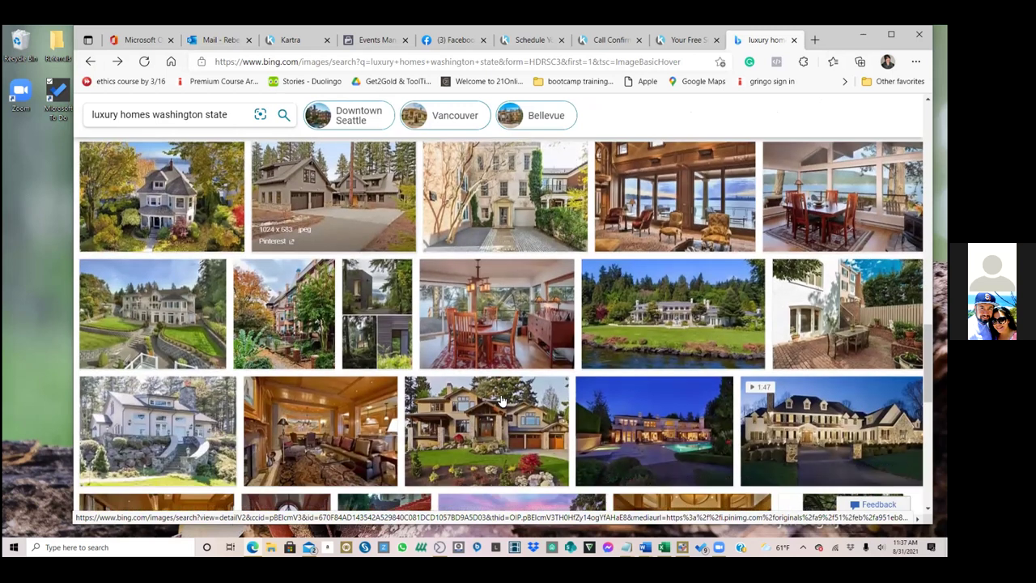
pyautogui.scroll(-1, 502, 401)
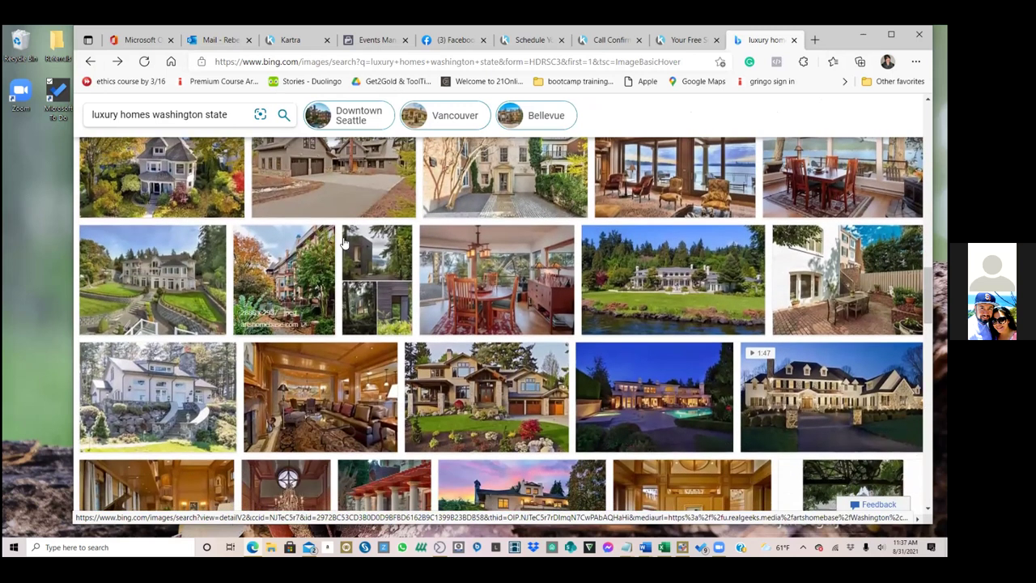
pyautogui.scroll(-2, 259, 116)
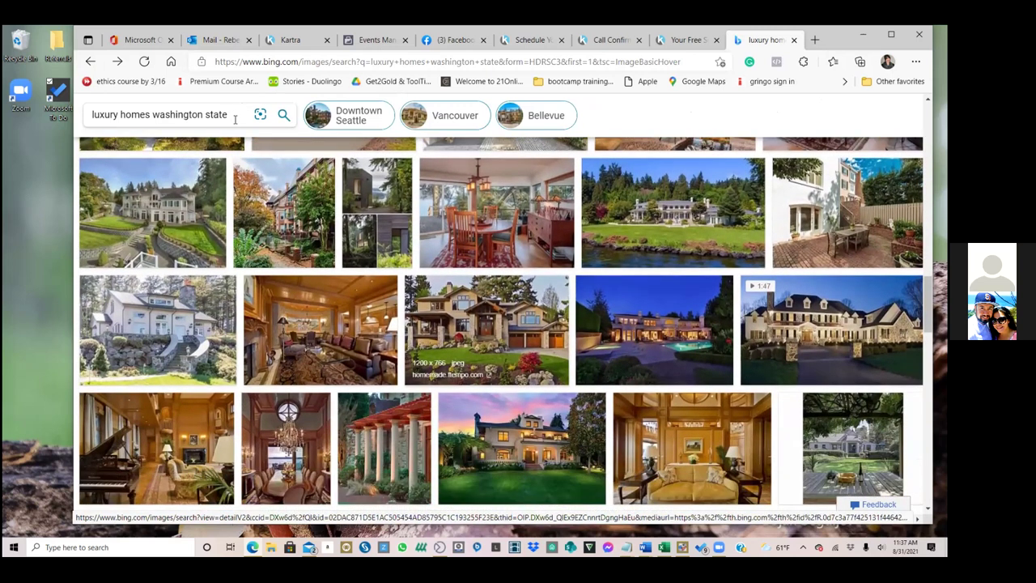
pyautogui.scroll(2, 235, 119)
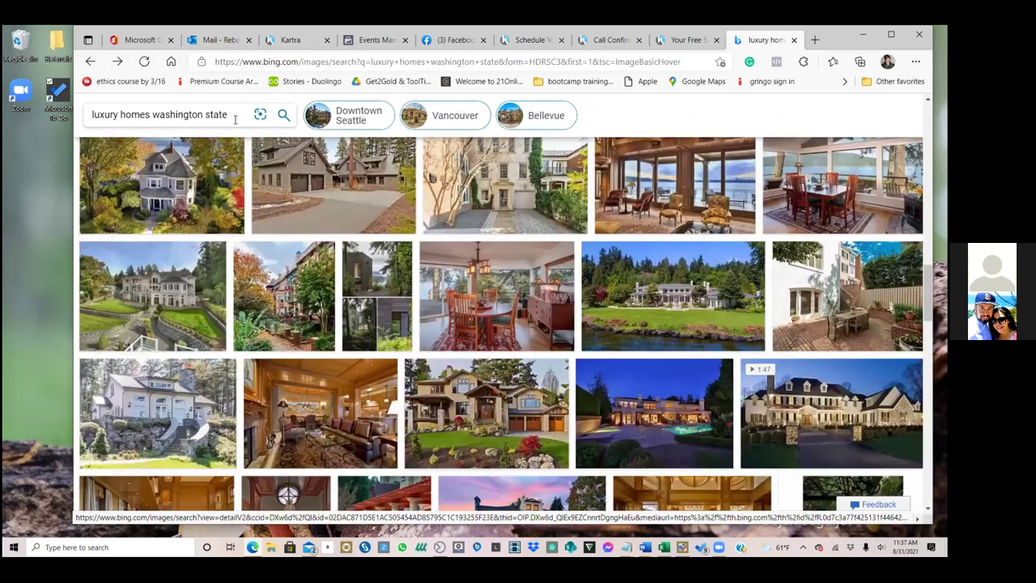
pyautogui.scroll(1, 234, 119)
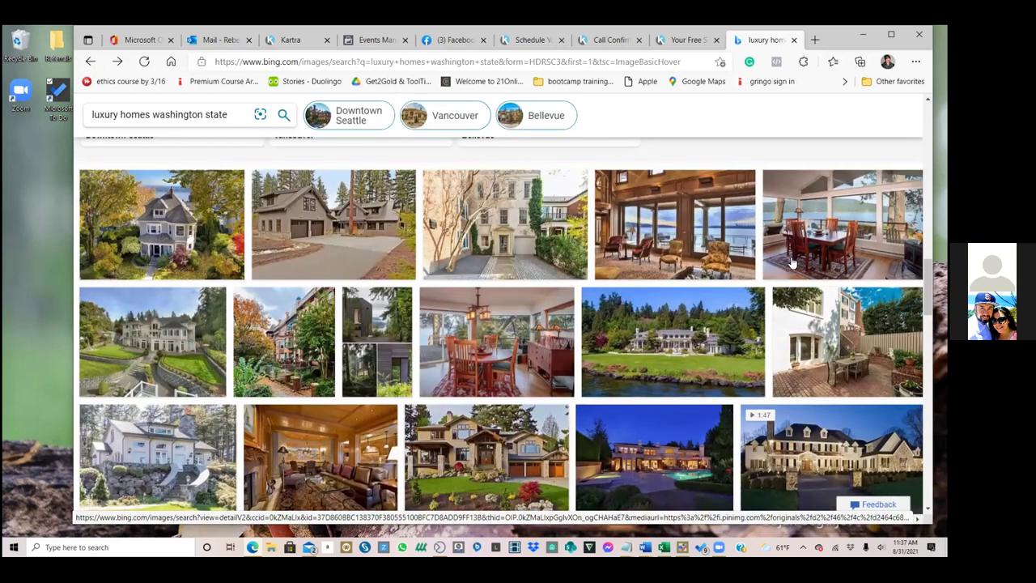
# Add 1:1 to the luxury homes Washington state search text and look over the earlier house photos again
pyautogui.scroll(-5, 801, 369)
pyautogui.write('1:1')
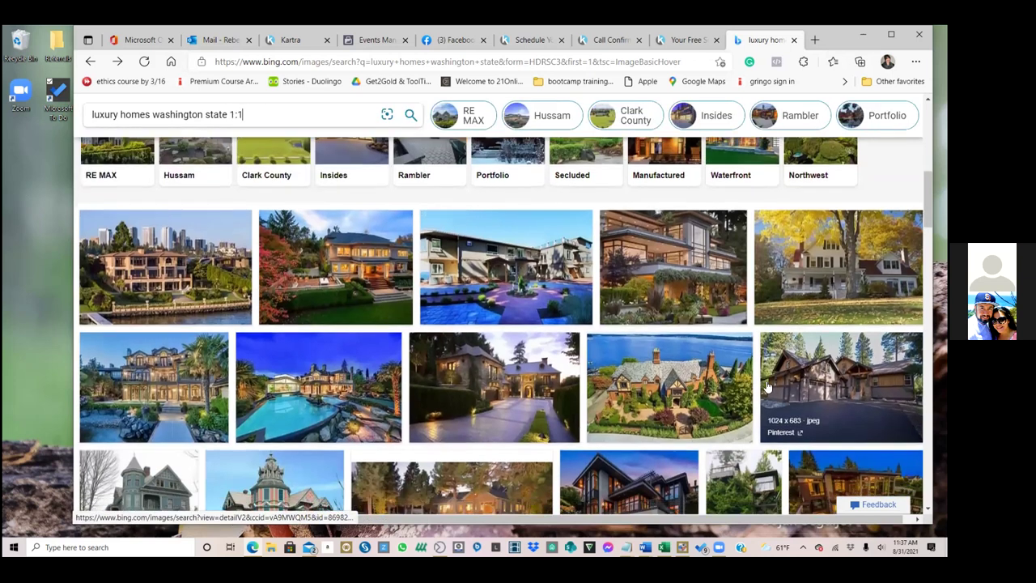
pyautogui.scroll(-1, 753, 387)
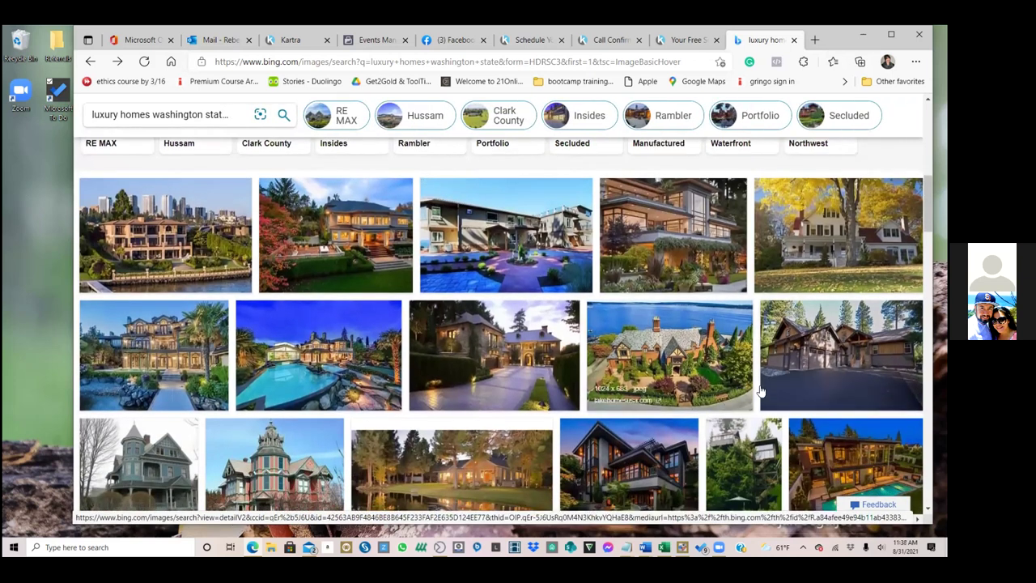
pyautogui.scroll(2, 760, 391)
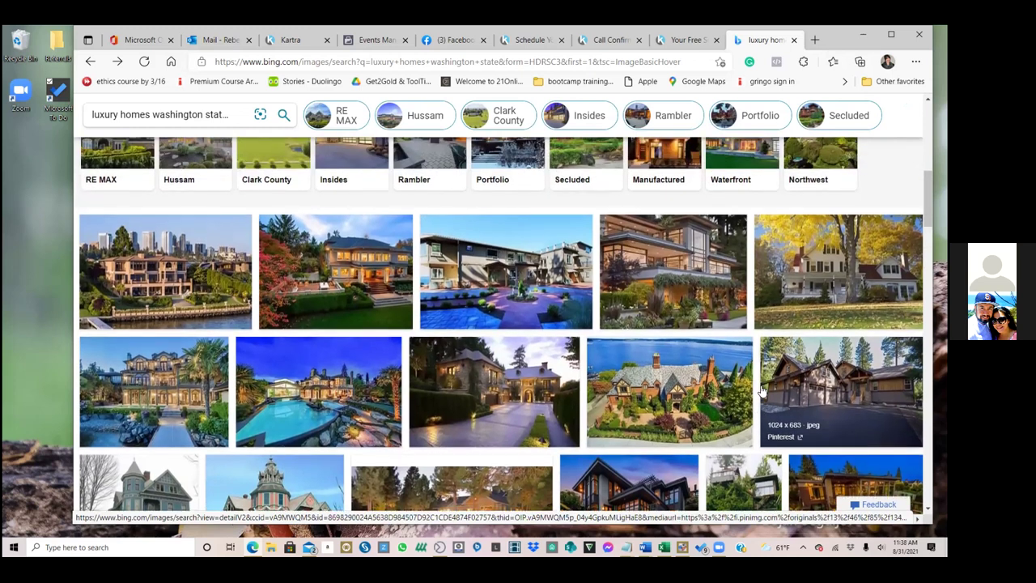
pyautogui.scroll(1, 760, 392)
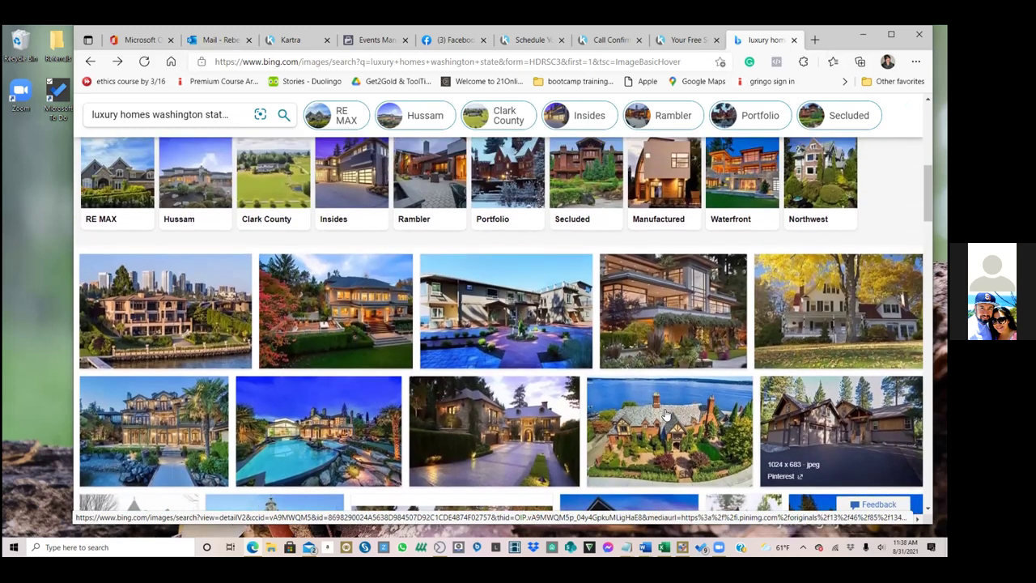
# View the waterfront brick mansion photo from the image results and return to the results
pyautogui.click(665, 415)
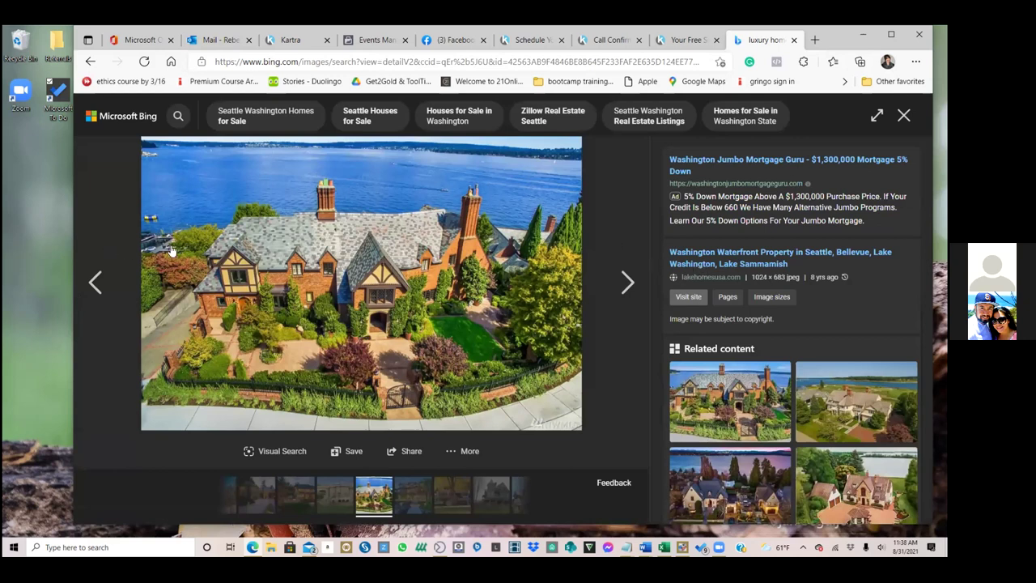
pyautogui.click(91, 61)
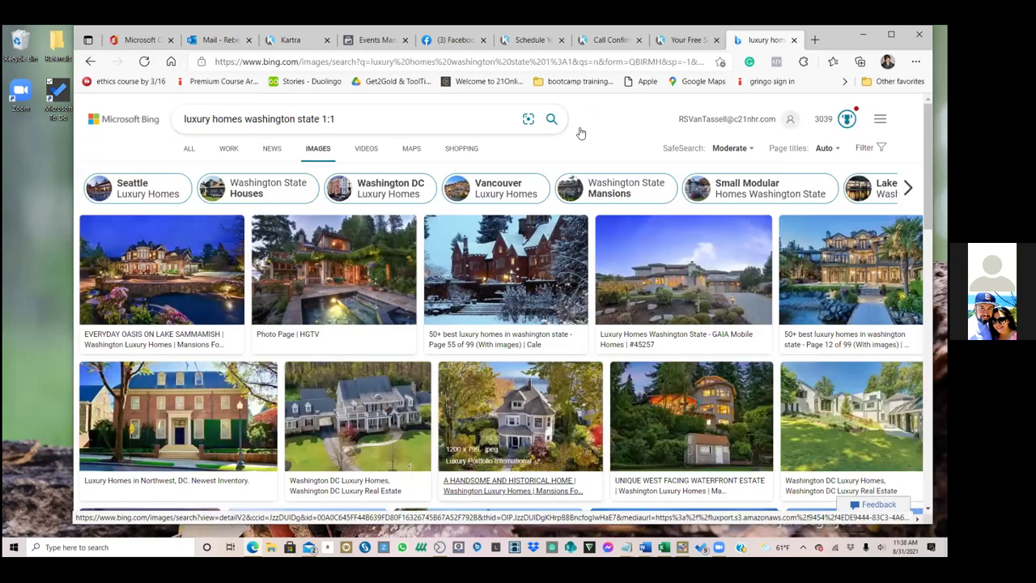
pyautogui.click(364, 122)
pyautogui.hotkey('shift', 'Left')
pyautogui.hotkey('shift', 'Left')
pyautogui.hotkey('shift', 'Left')
pyautogui.hotkey('shift', 'Left')
pyautogui.hotkey('shift', 'Left')
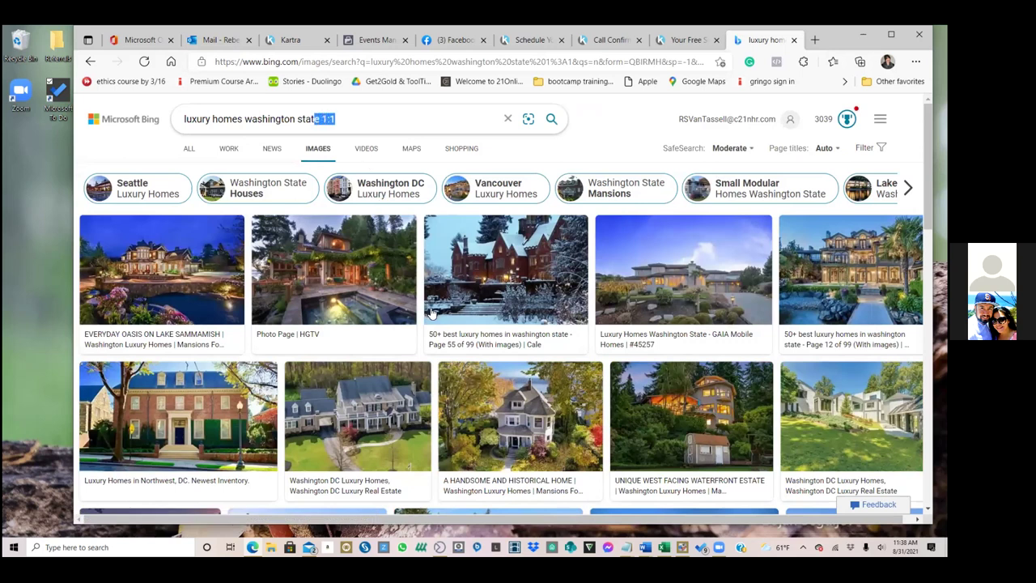
pyautogui.press('End')
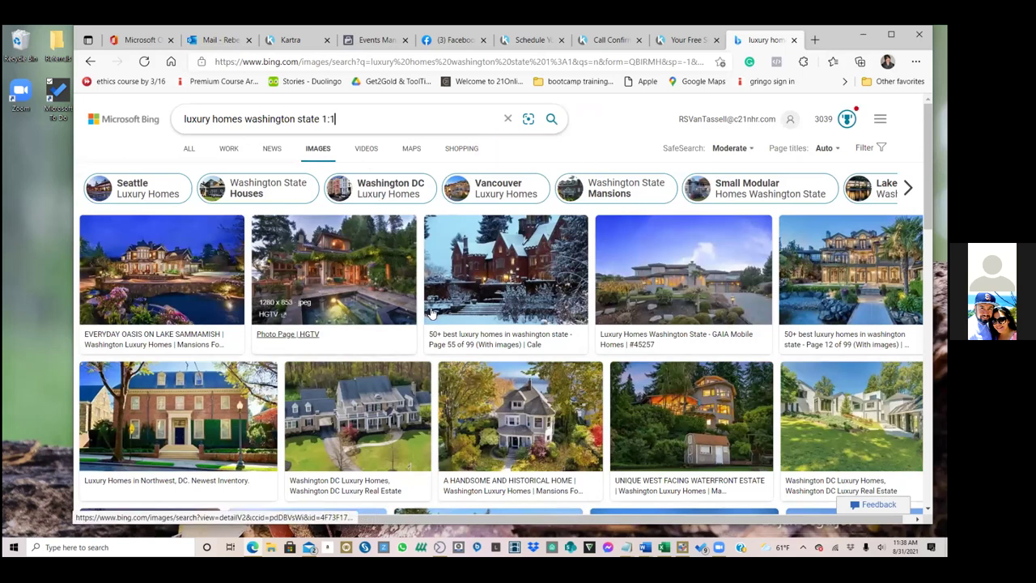
# Inspect the Washington DC luxury home photo and a related wooded-lot house photo, and return to the luxury homes washington state results
pyautogui.scroll(-1, 386, 326)
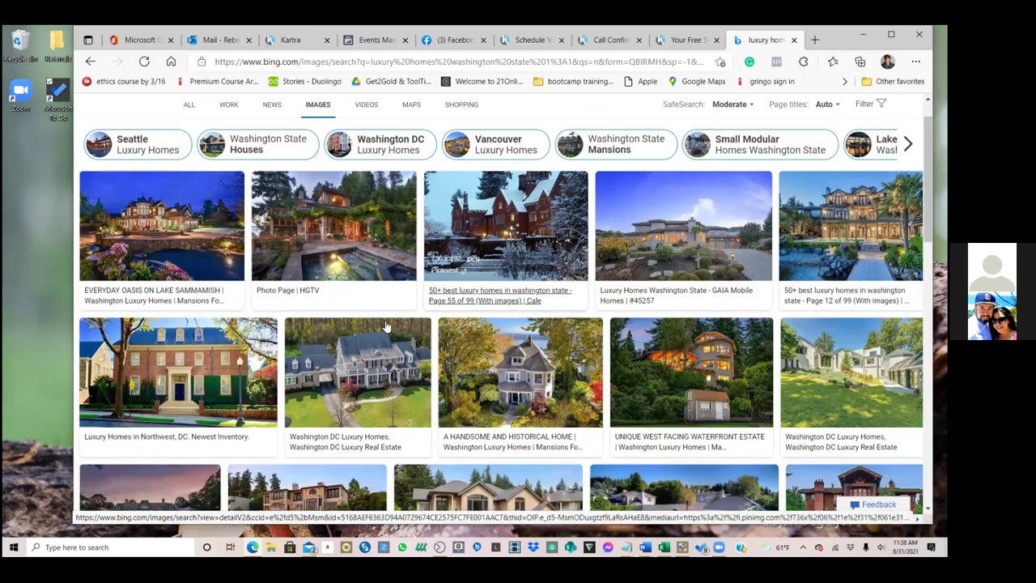
pyautogui.scroll(-2, 389, 326)
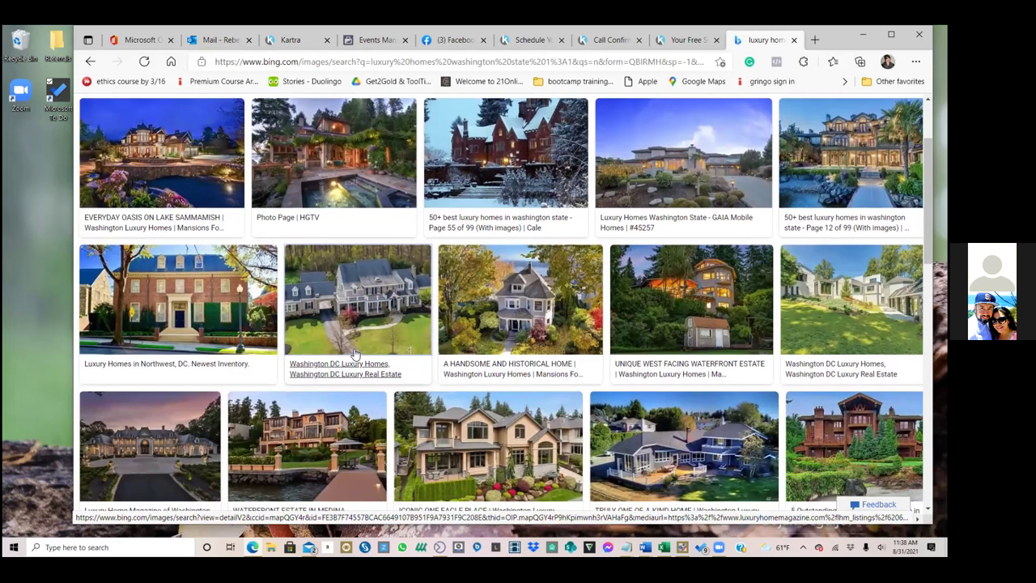
pyautogui.click(354, 354)
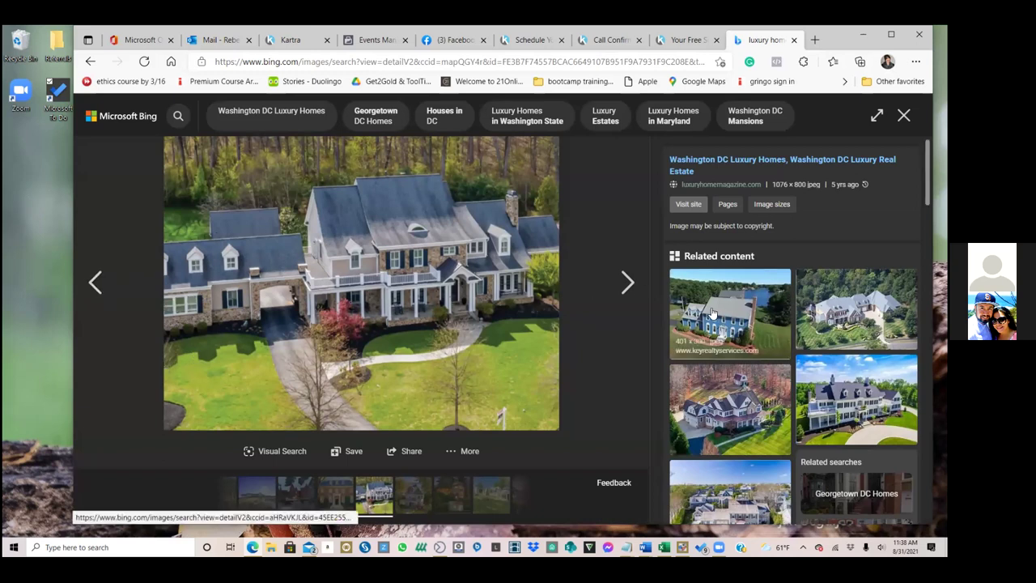
pyautogui.click(709, 399)
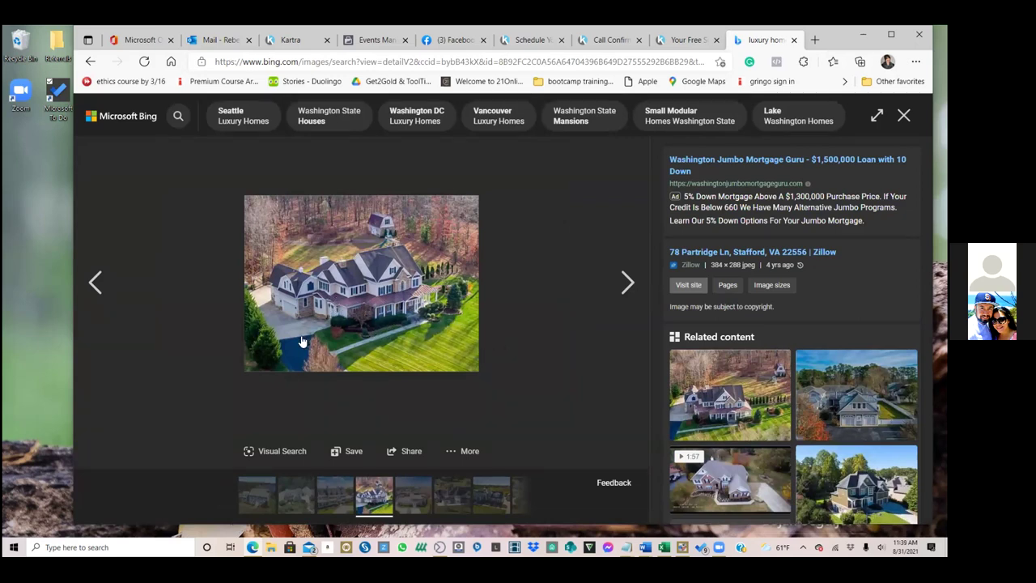
pyautogui.click(91, 63)
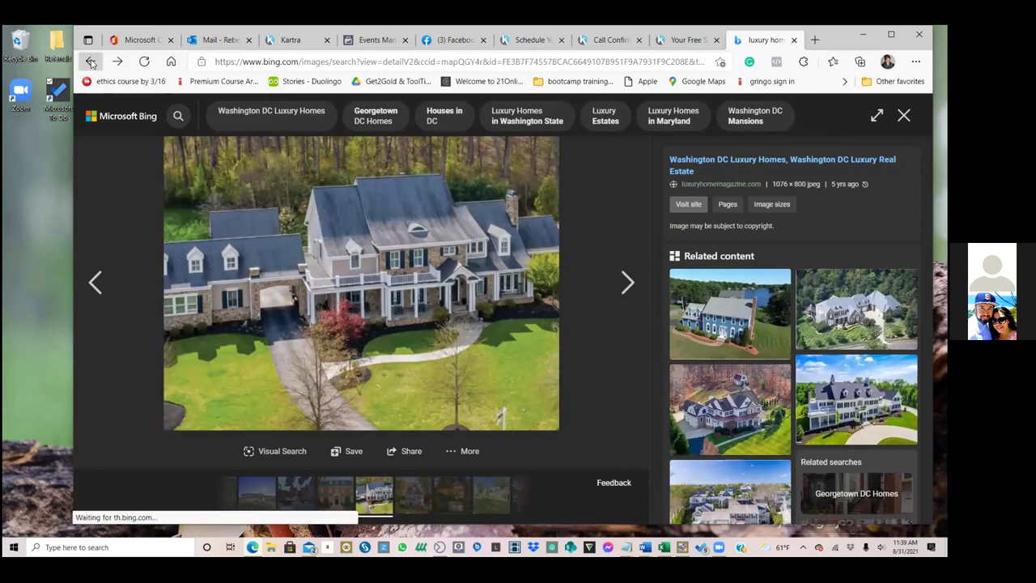
pyautogui.click(92, 62)
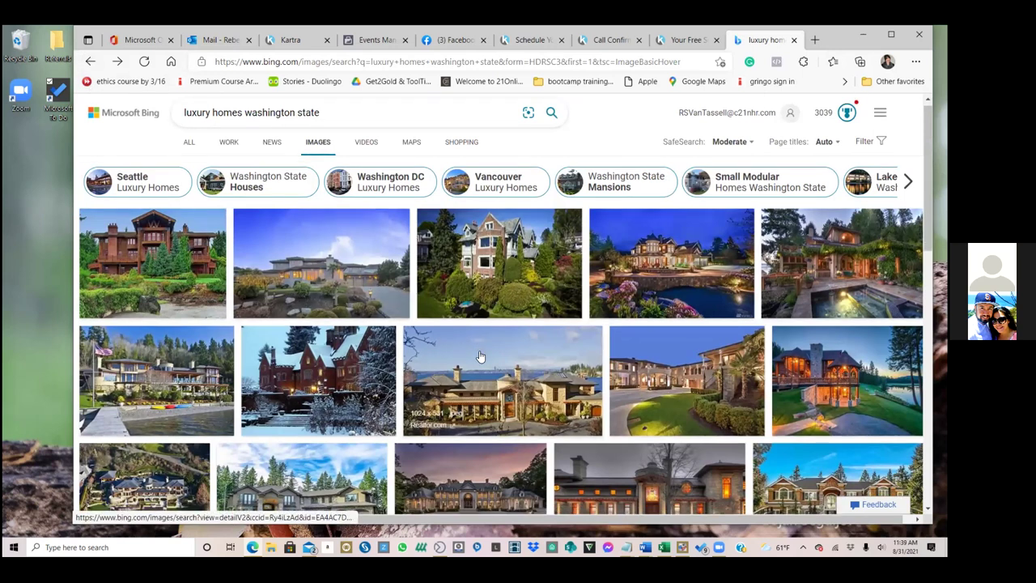
# Browse the luxury homes washington state image results for a house photo suitable as a page background
pyautogui.scroll(-2, 478, 356)
pyautogui.scroll(-3, 480, 359)
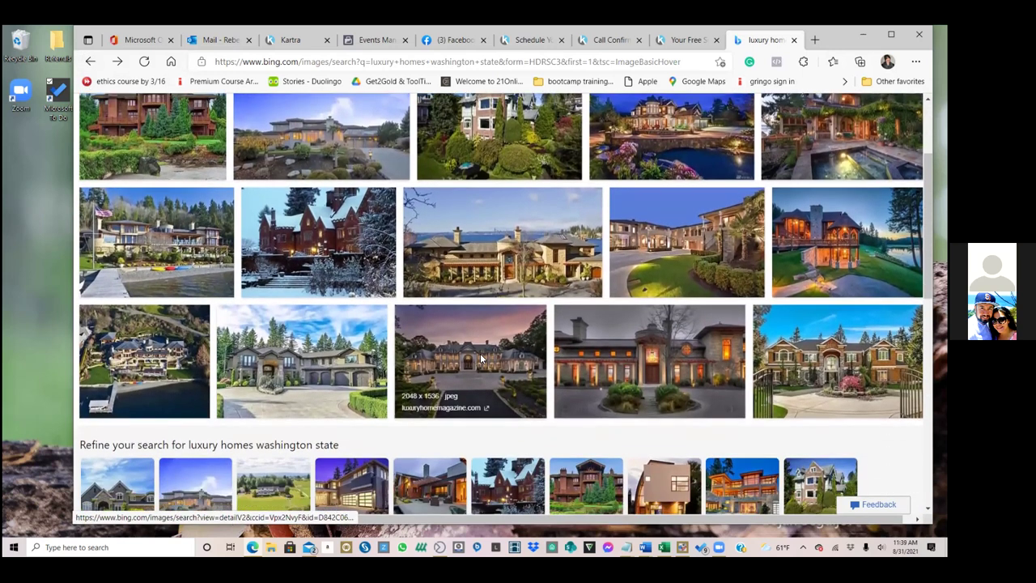
pyautogui.scroll(1, 481, 360)
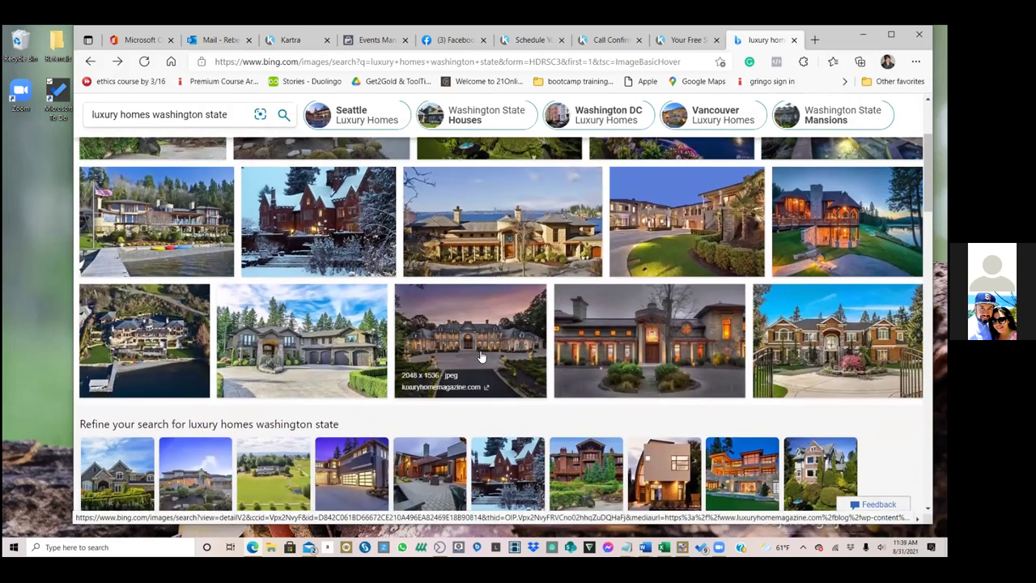
pyautogui.scroll(-1, 495, 371)
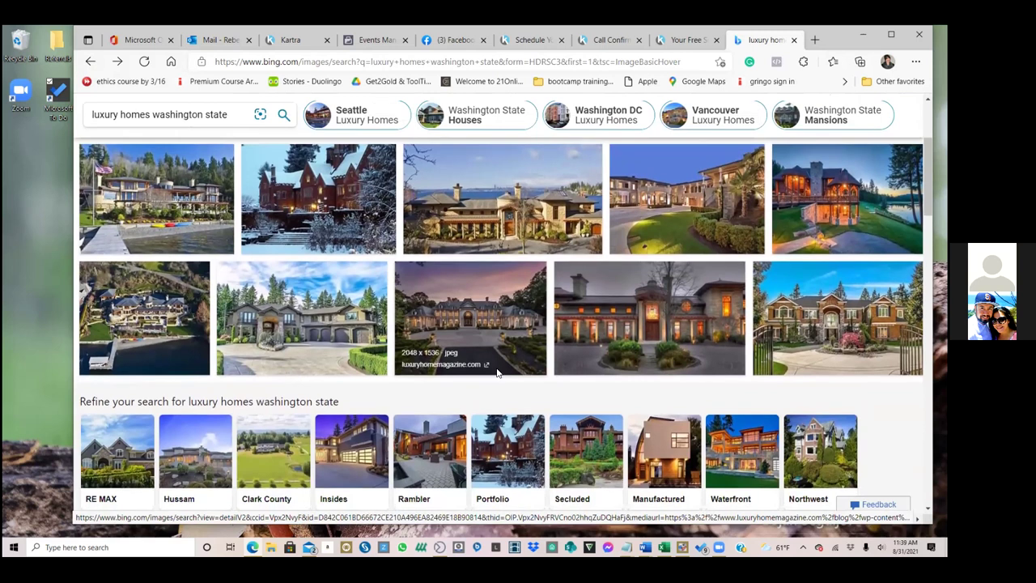
pyautogui.scroll(-1, 501, 380)
pyautogui.scroll(-1, 501, 384)
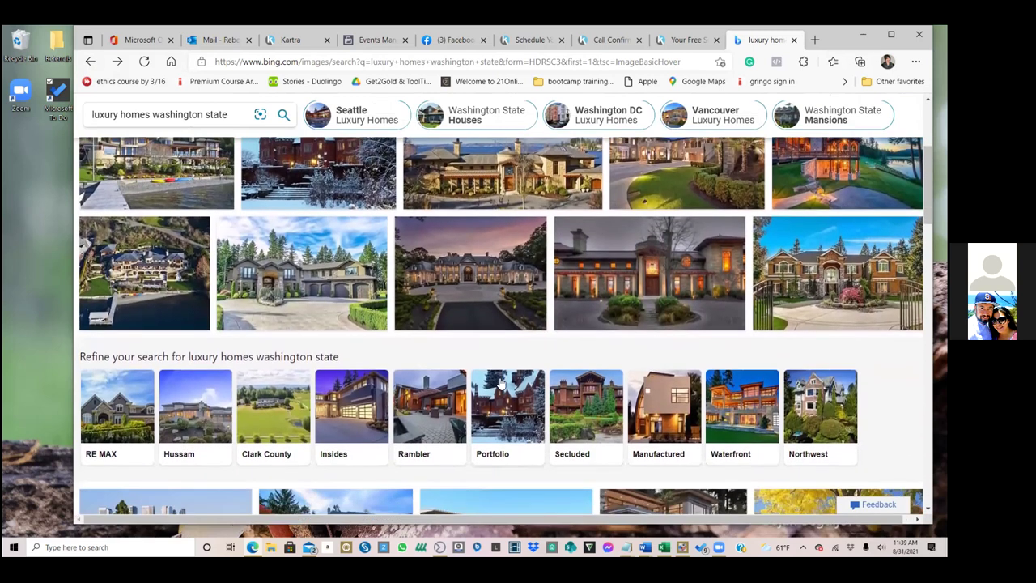
pyautogui.scroll(-2, 501, 383)
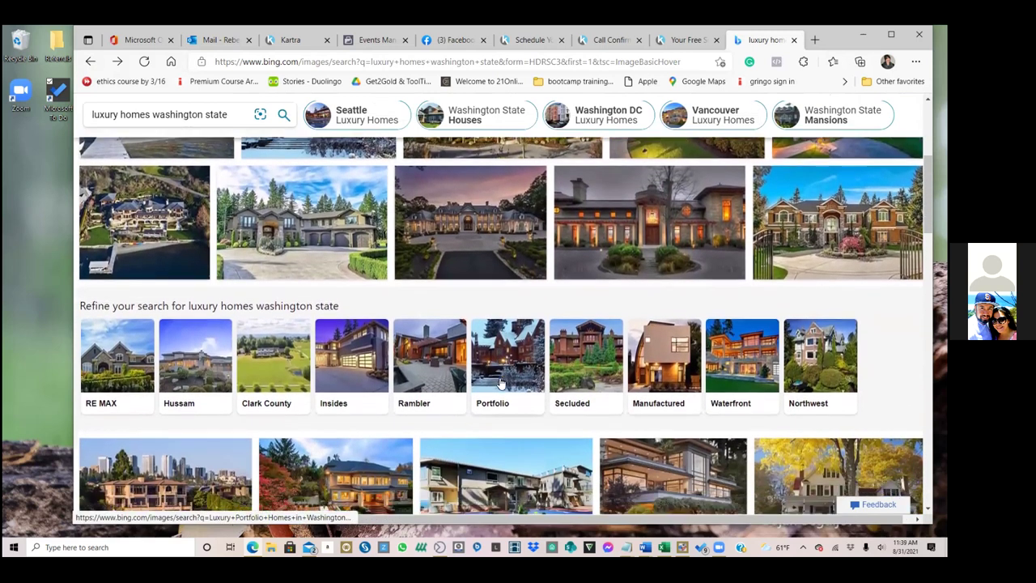
pyautogui.scroll(-2, 501, 251)
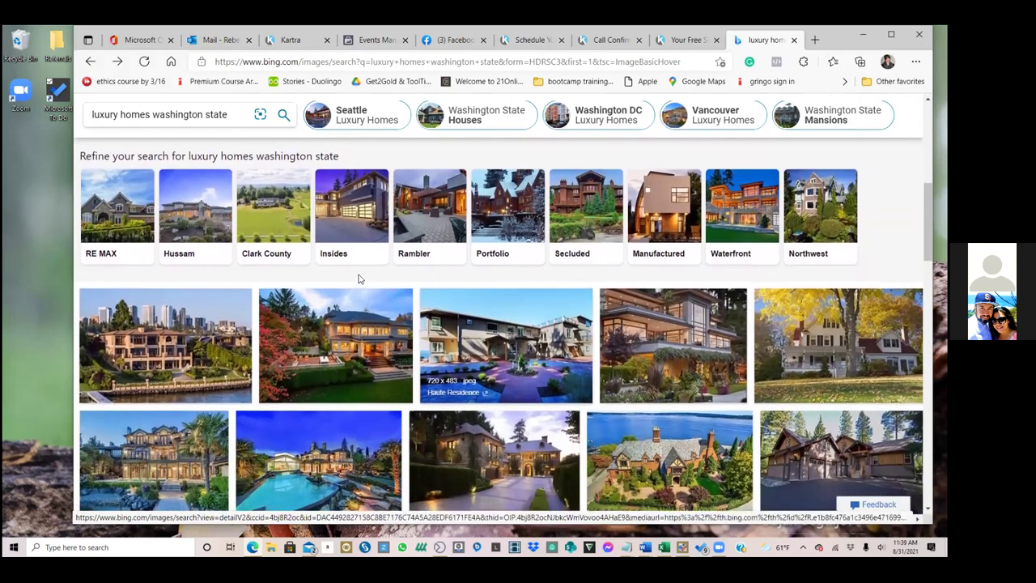
pyautogui.rightClick(499, 377)
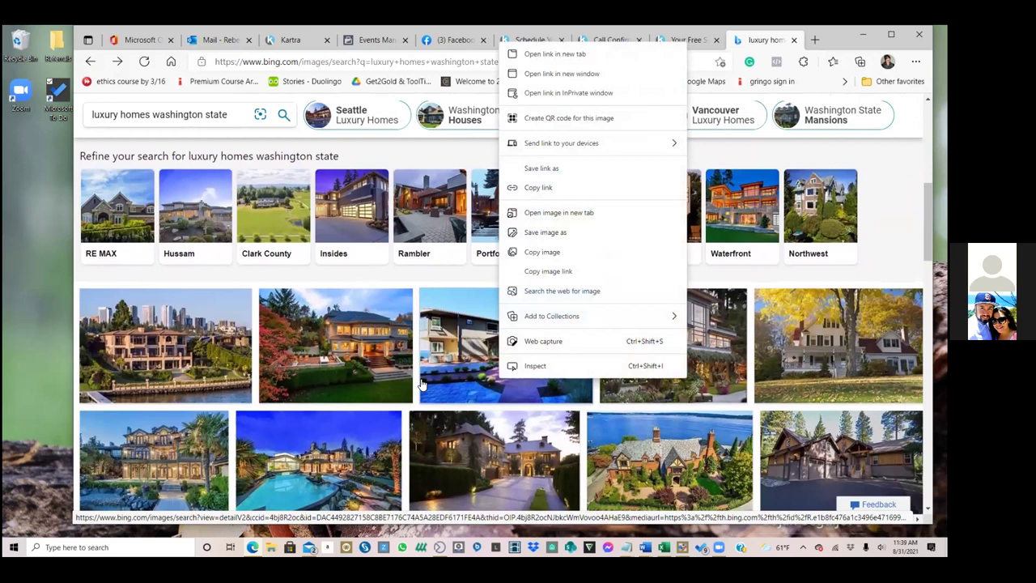
pyautogui.click(420, 384)
pyautogui.scroll(-1, 437, 387)
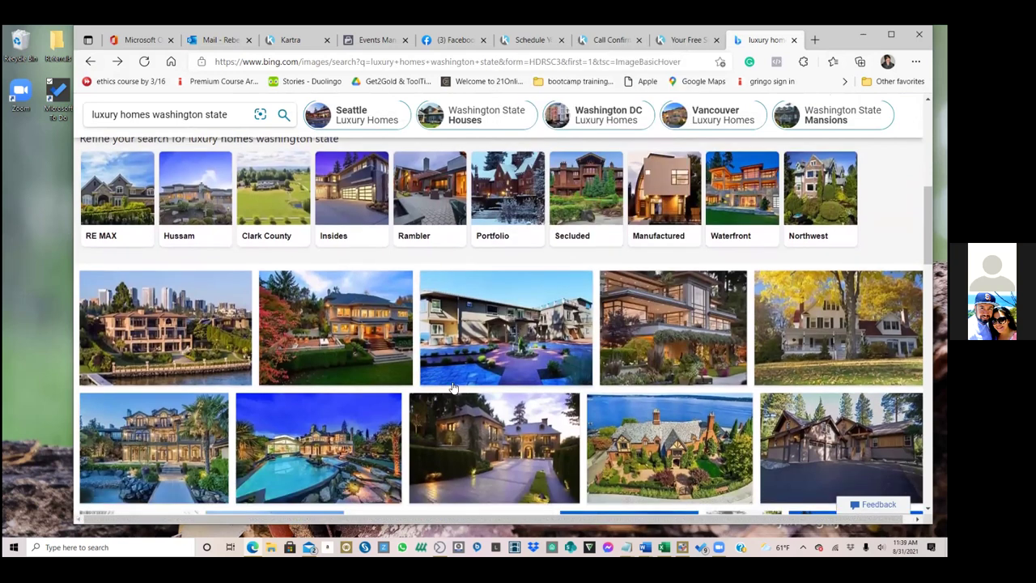
pyautogui.scroll(-3, 300, 377)
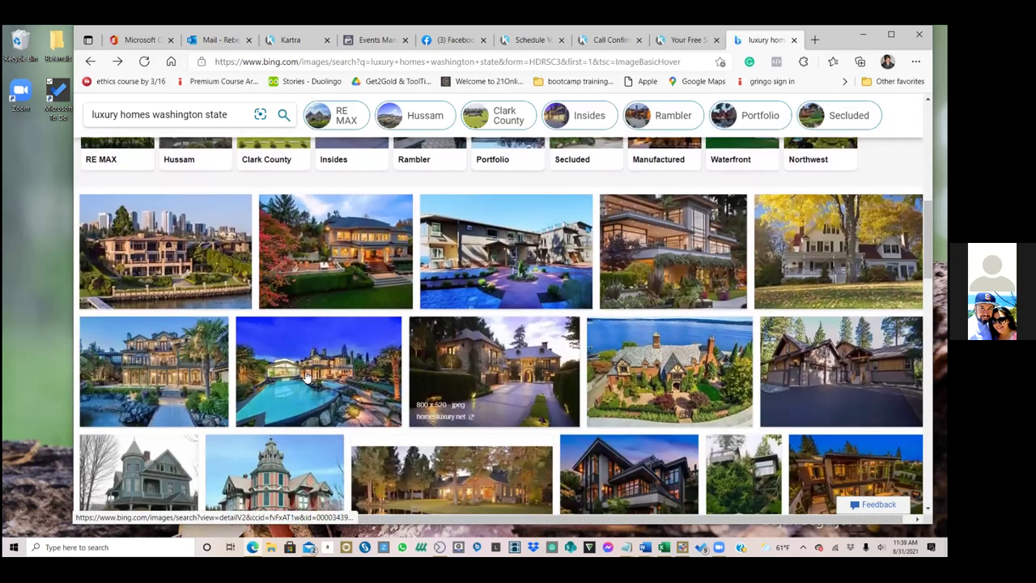
pyautogui.scroll(-1, 310, 377)
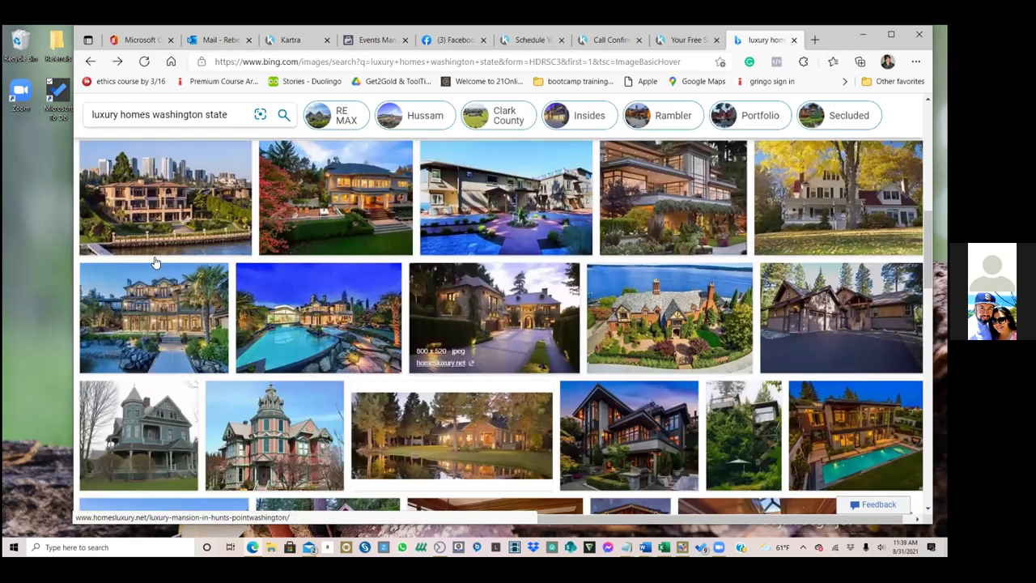
pyautogui.scroll(-1, 155, 262)
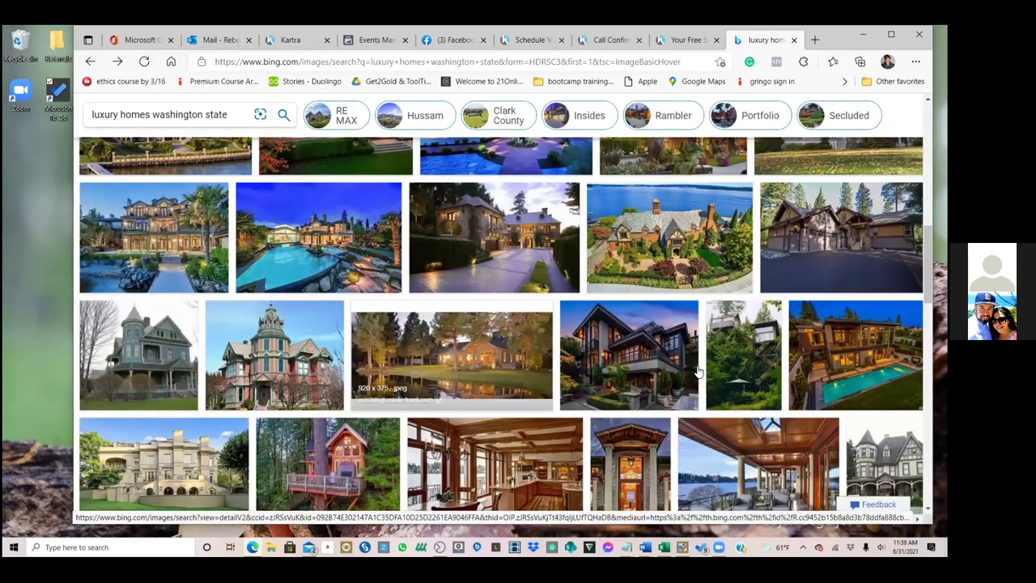
pyautogui.scroll(-2, 738, 382)
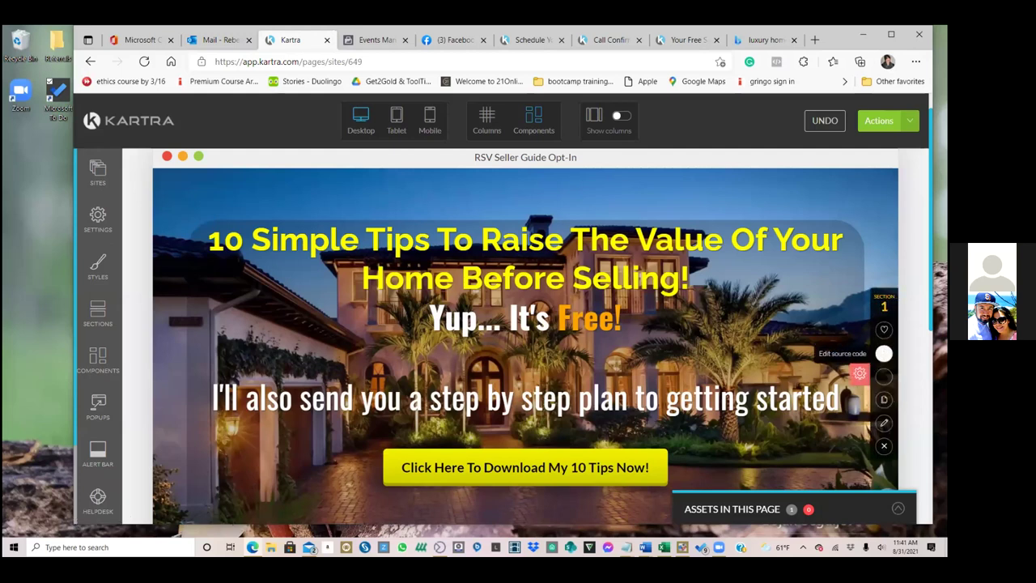
# In the Kartra page, upload the wahouse image from Downloads to the image library through section 1's background settings
pyautogui.click(883, 423)
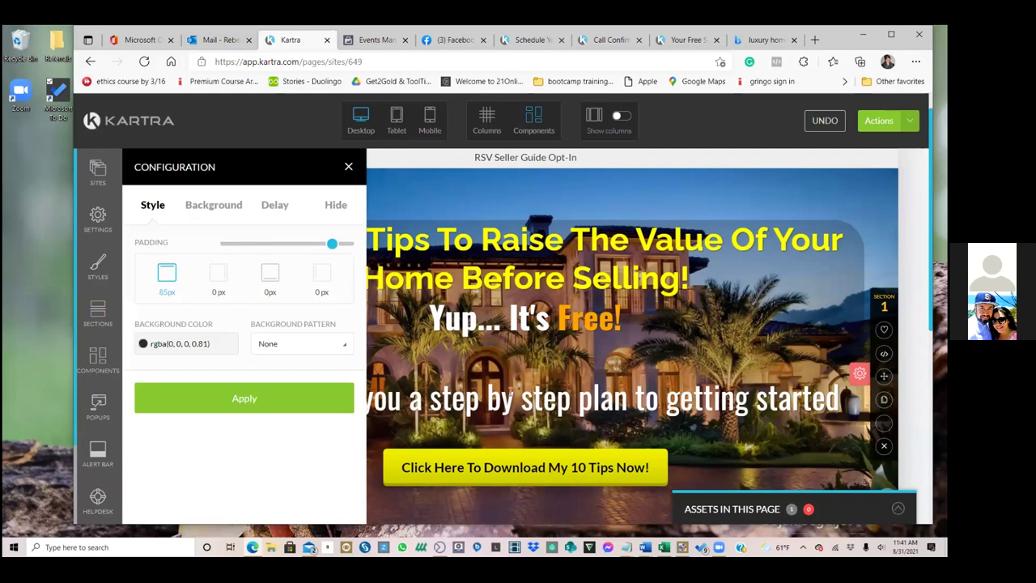
pyautogui.click(214, 205)
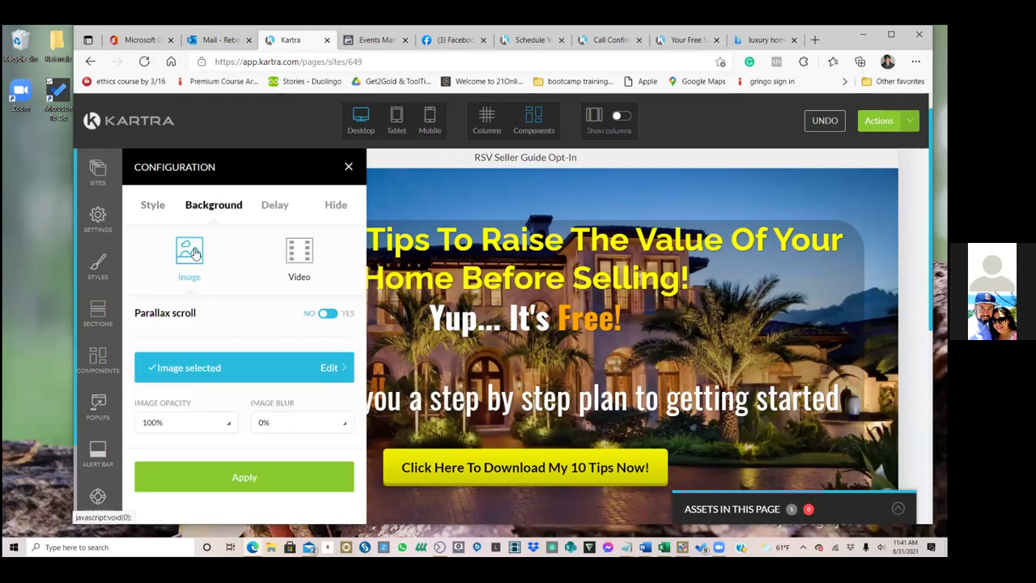
pyautogui.click(195, 361)
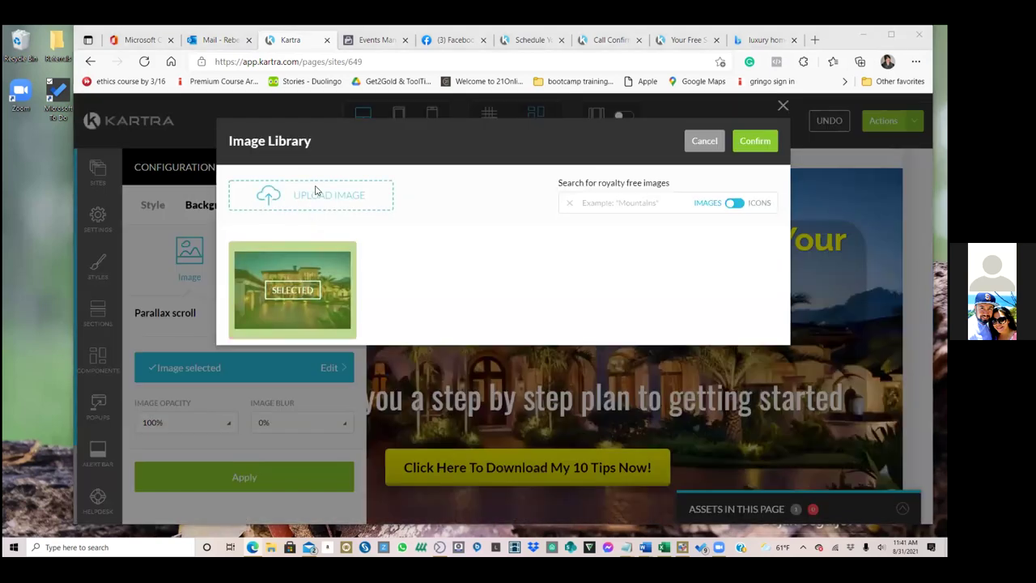
pyautogui.click(316, 191)
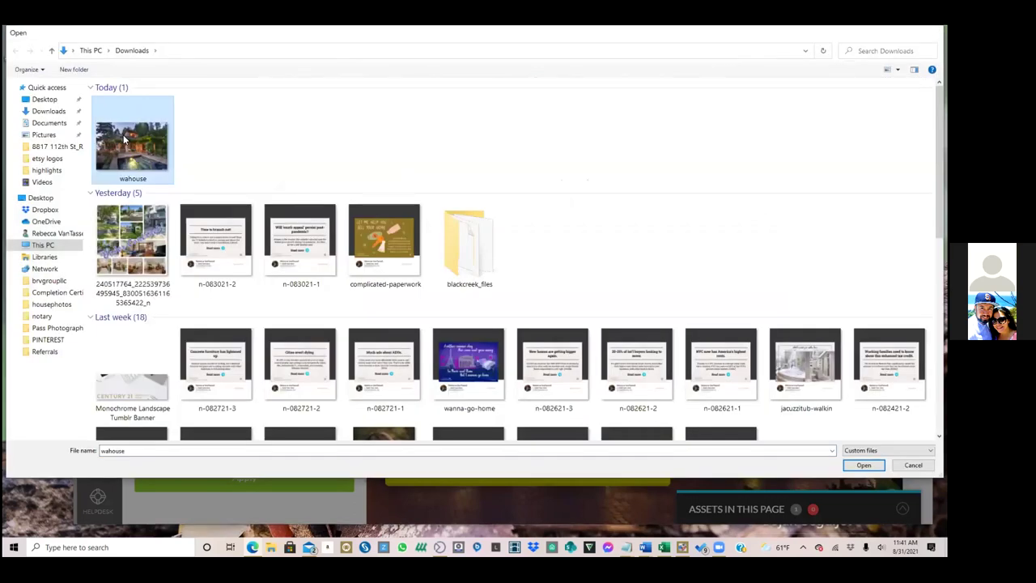
pyautogui.doubleClick(124, 139)
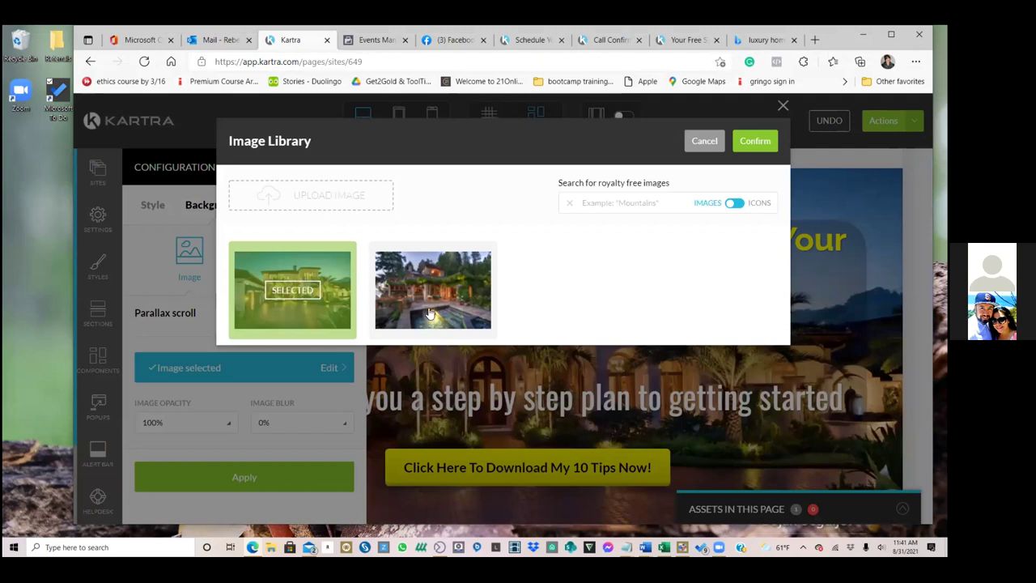
# Apply the wahouse photo as section 1's background image and close the section's configuration
pyautogui.click(432, 290)
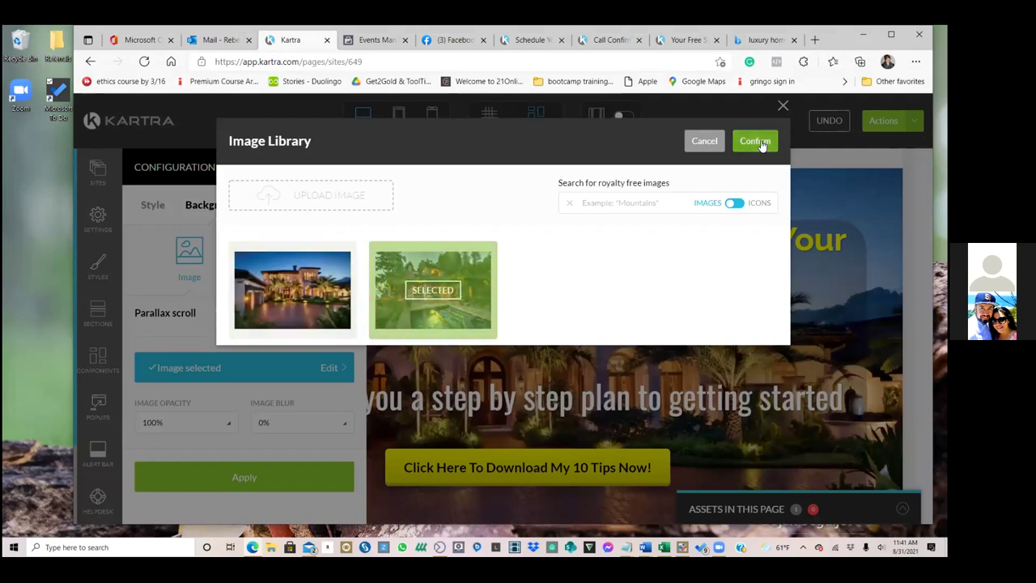
pyautogui.click(756, 142)
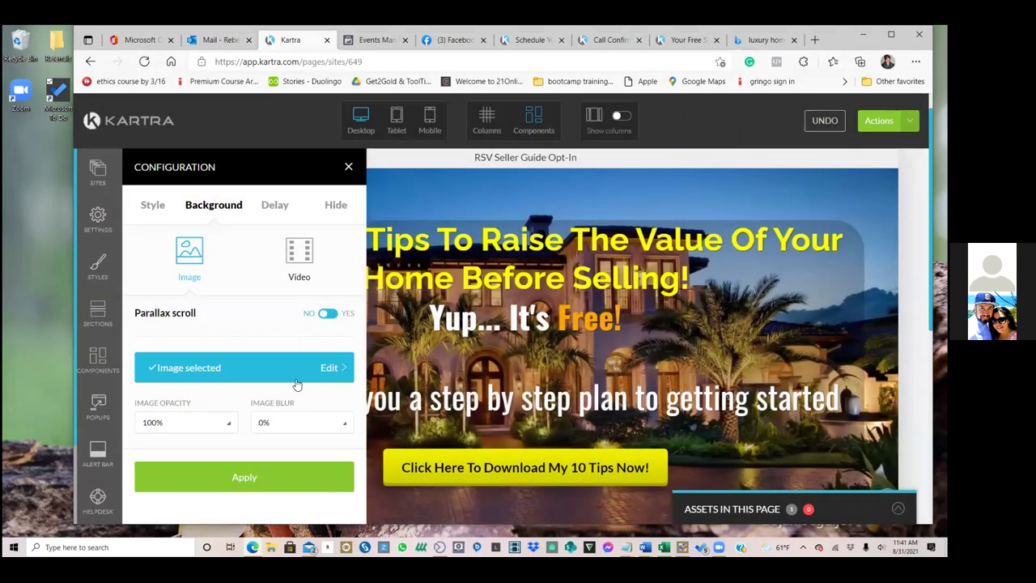
pyautogui.click(243, 477)
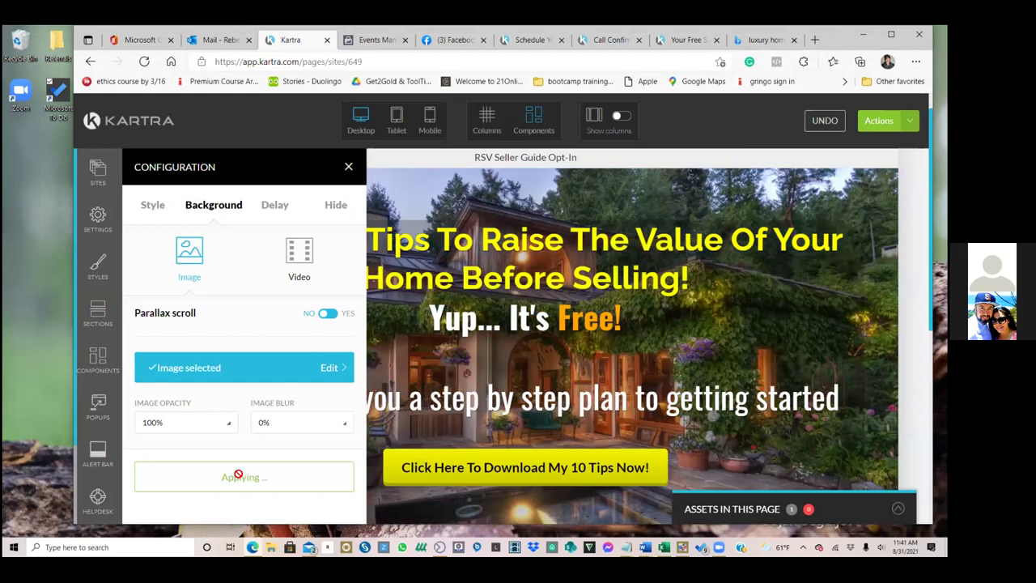
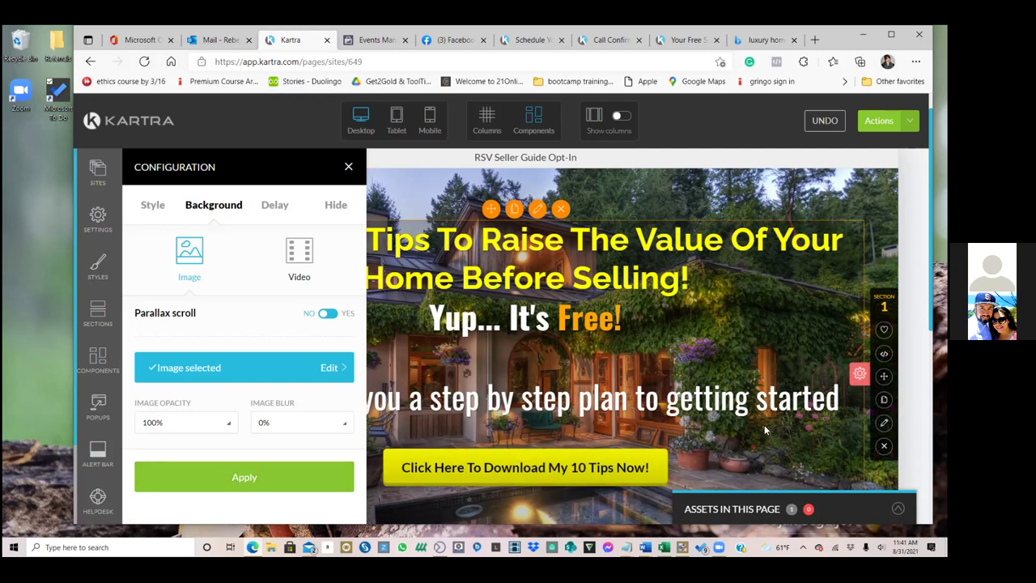
pyautogui.scroll(-1, 763, 425)
pyautogui.click(348, 167)
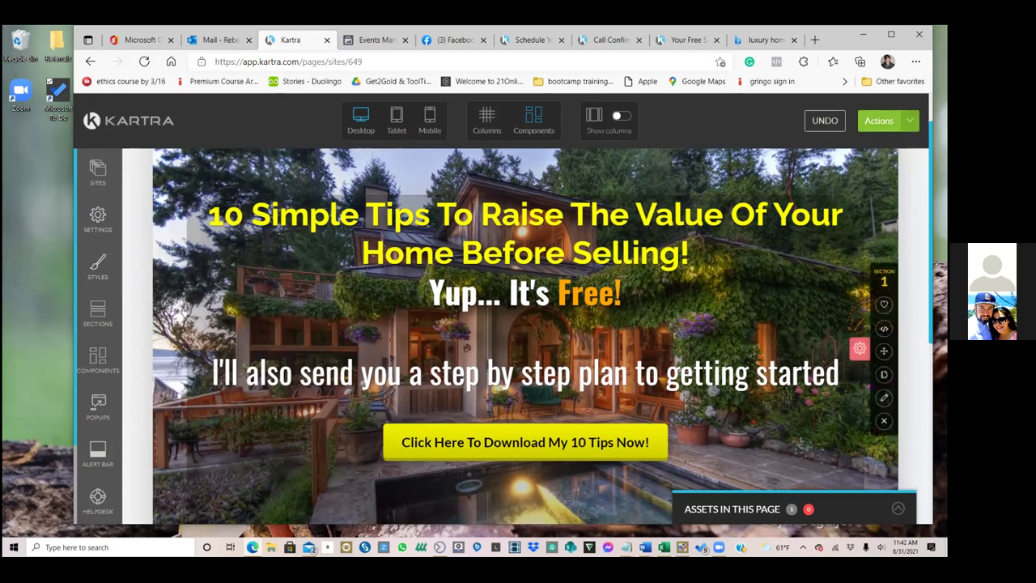
# Open the link settings of the "Click Here To Download My 10 Tips Now!" button to bring up its pop-up opt-in form
pyautogui.click(884, 397)
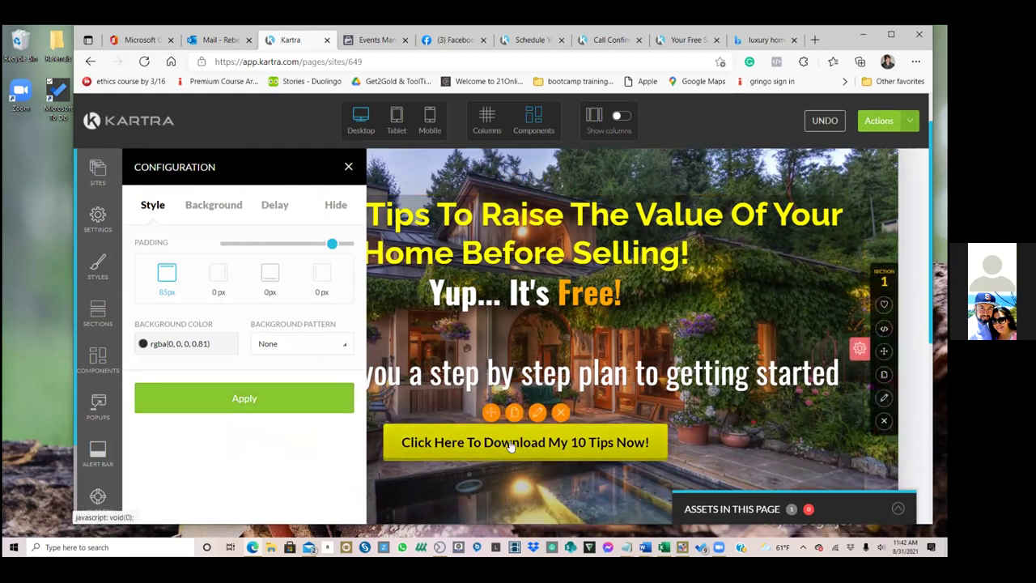
pyautogui.click(538, 413)
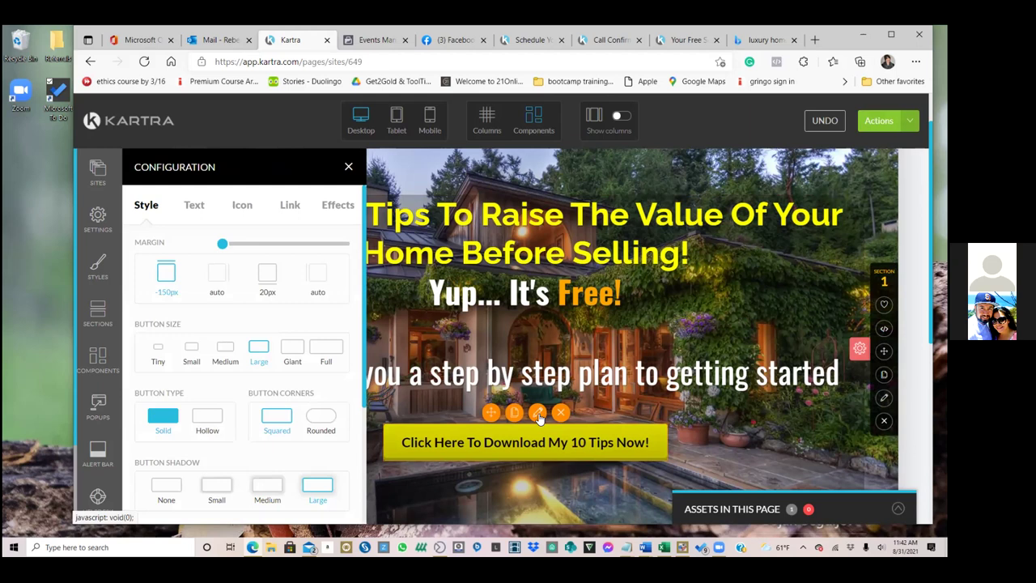
pyautogui.scroll(-2, 253, 330)
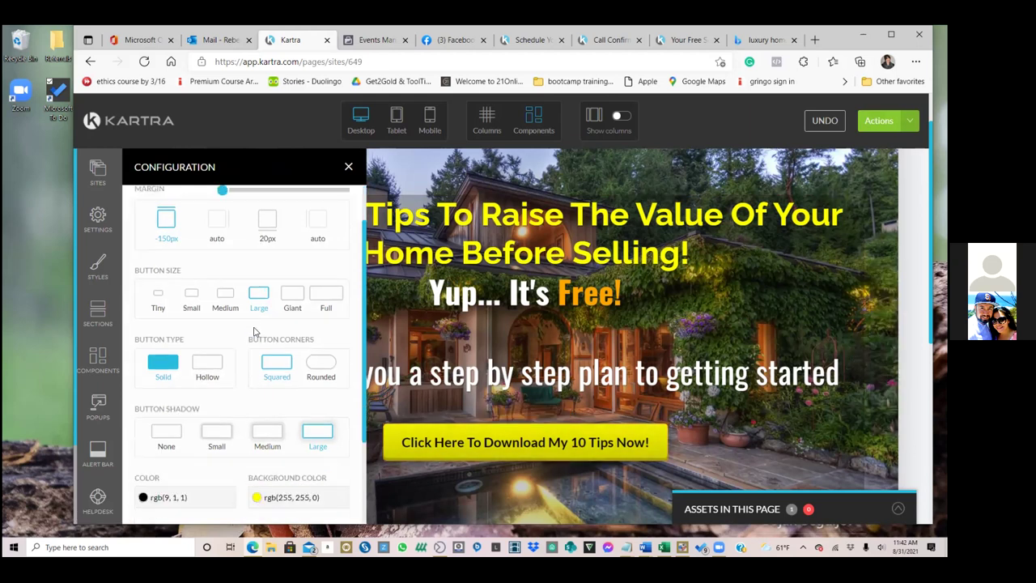
pyautogui.scroll(-2, 253, 332)
pyautogui.scroll(4, 253, 349)
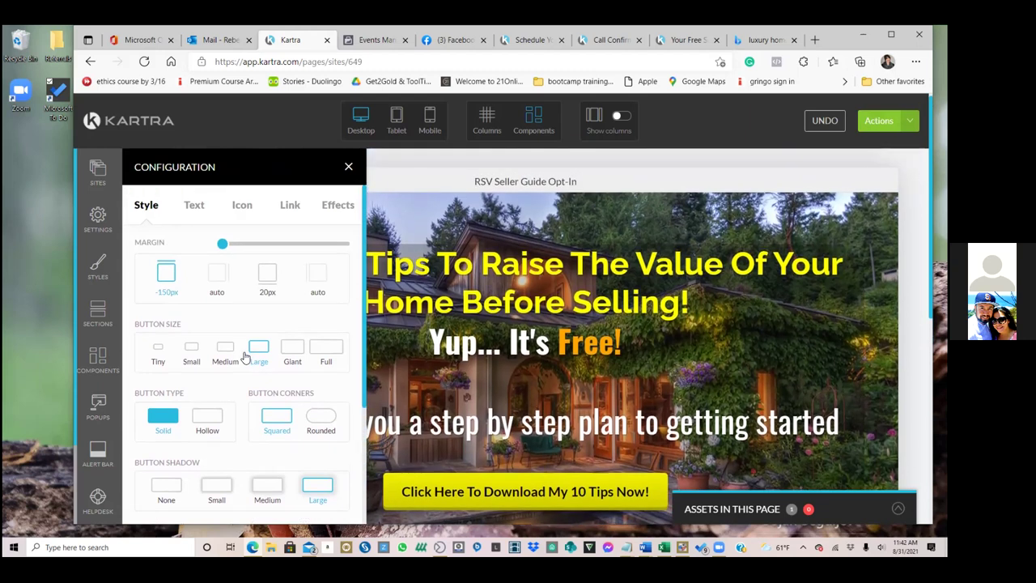
pyautogui.click(286, 207)
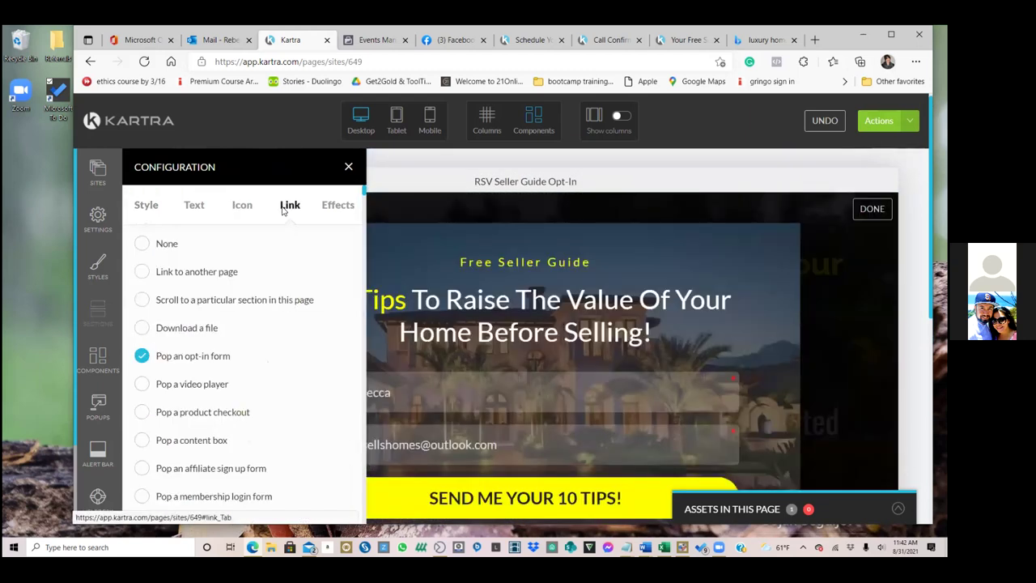
pyautogui.scroll(-1, 283, 289)
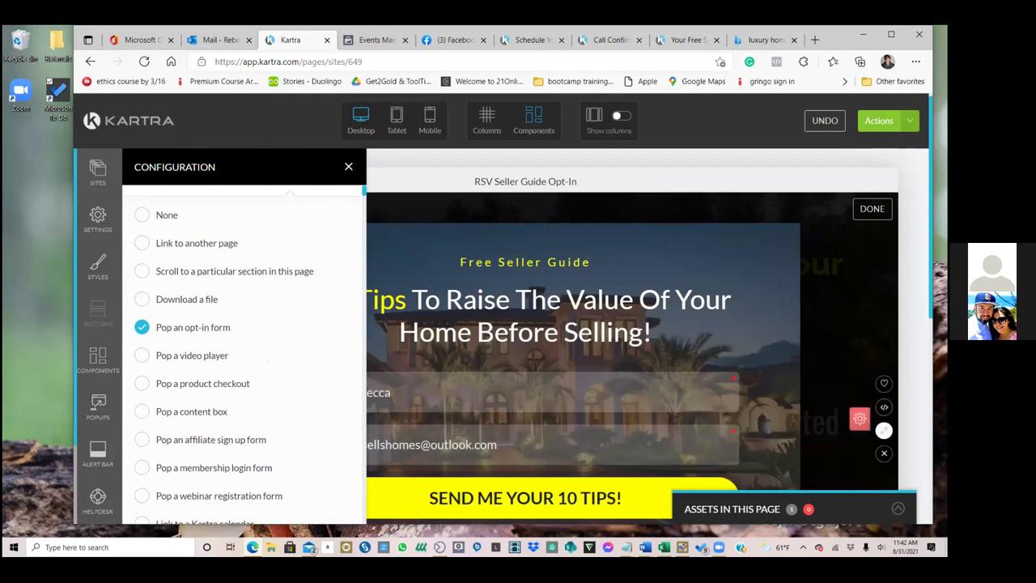
# Replace the opt-in popup's background image with the wahouse photo and apply the change
pyautogui.click(883, 429)
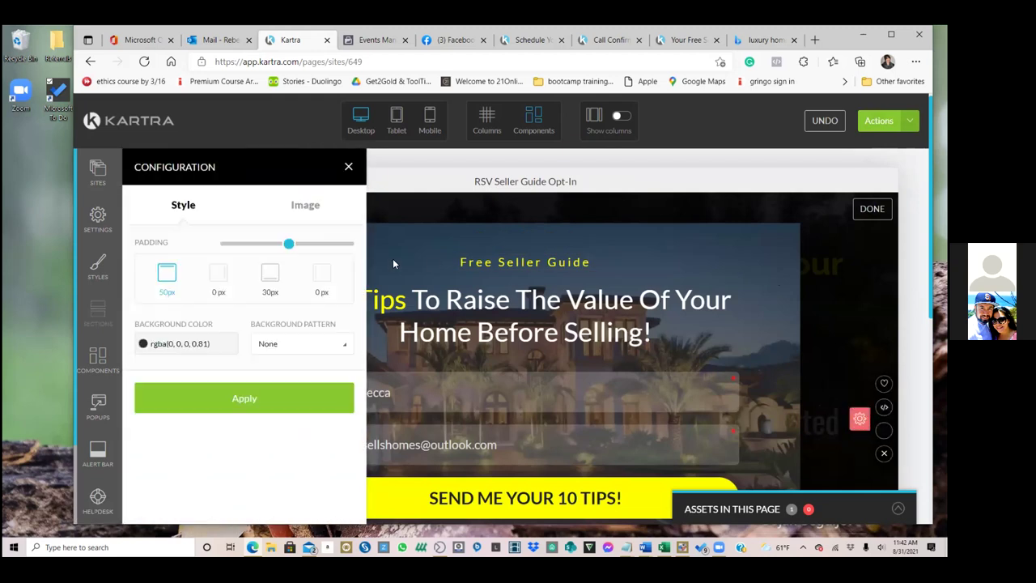
pyautogui.click(307, 207)
pyautogui.click(273, 300)
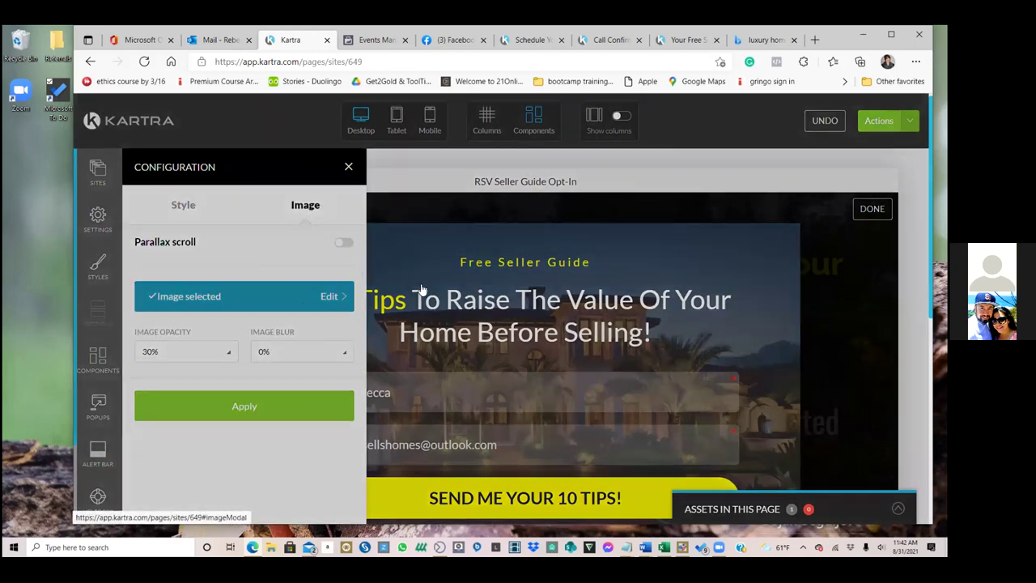
pyautogui.click(755, 142)
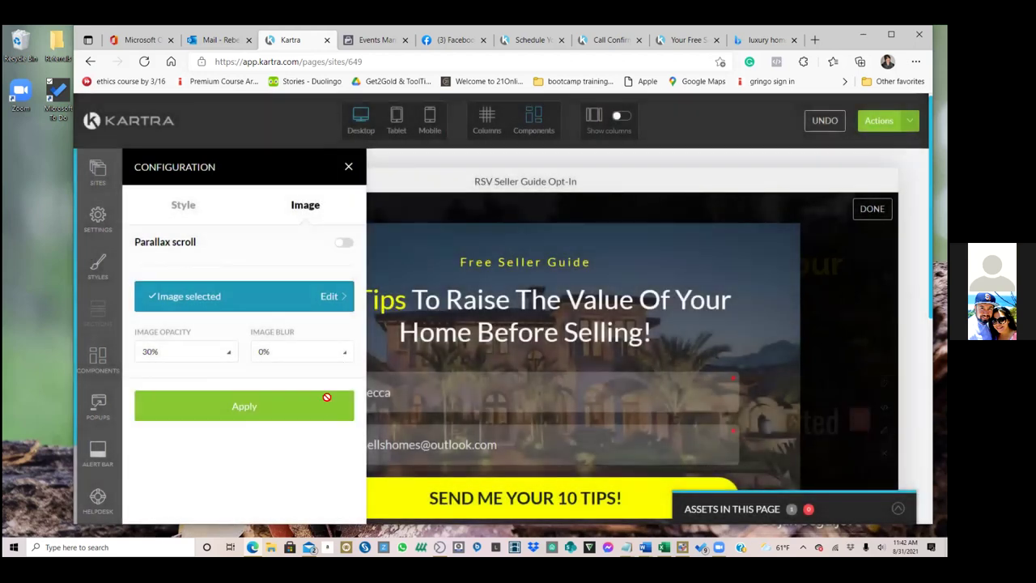
pyautogui.click(326, 397)
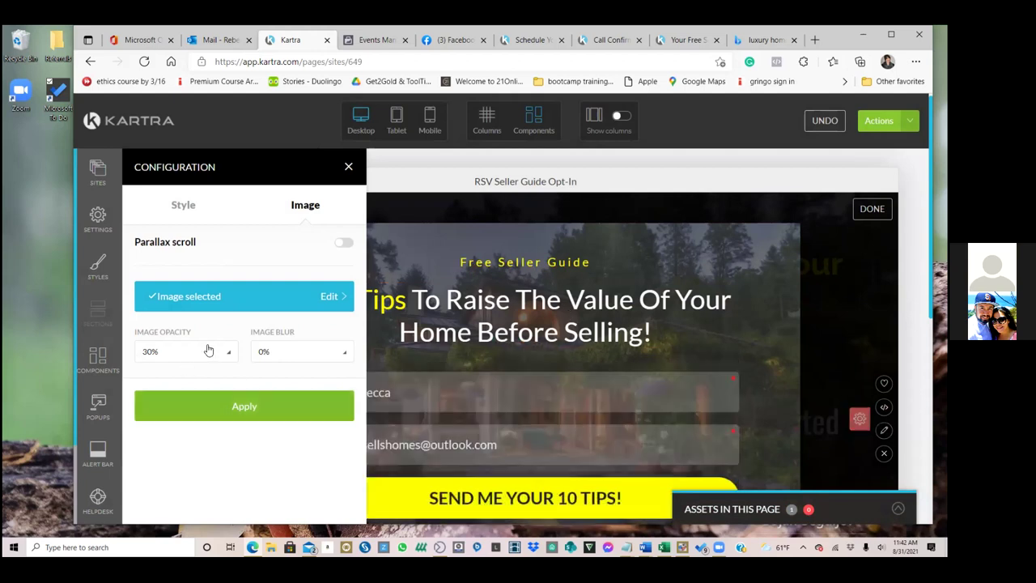
# Set the popup background image's opacity to 60% and apply it
pyautogui.click(226, 356)
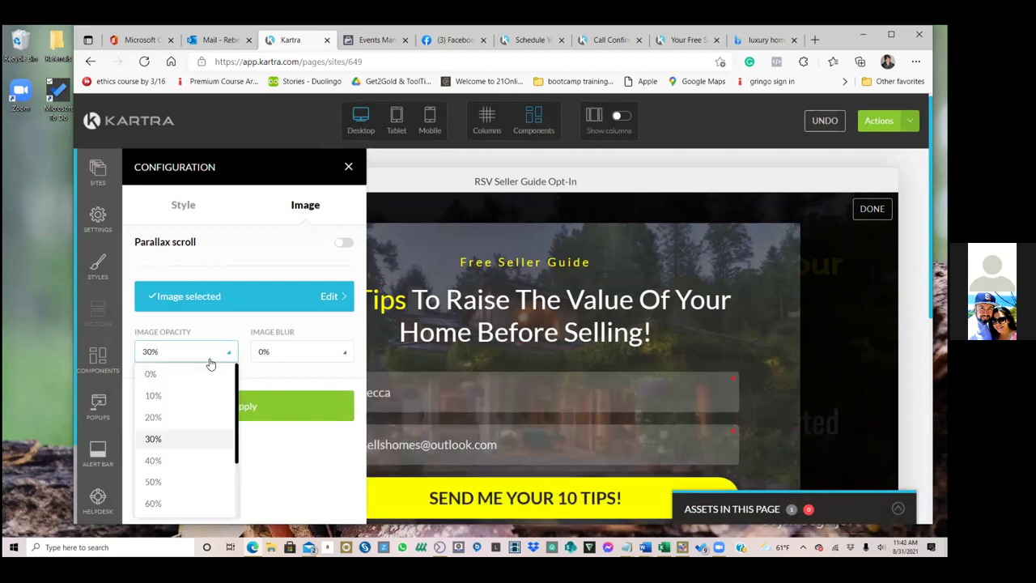
pyautogui.click(173, 503)
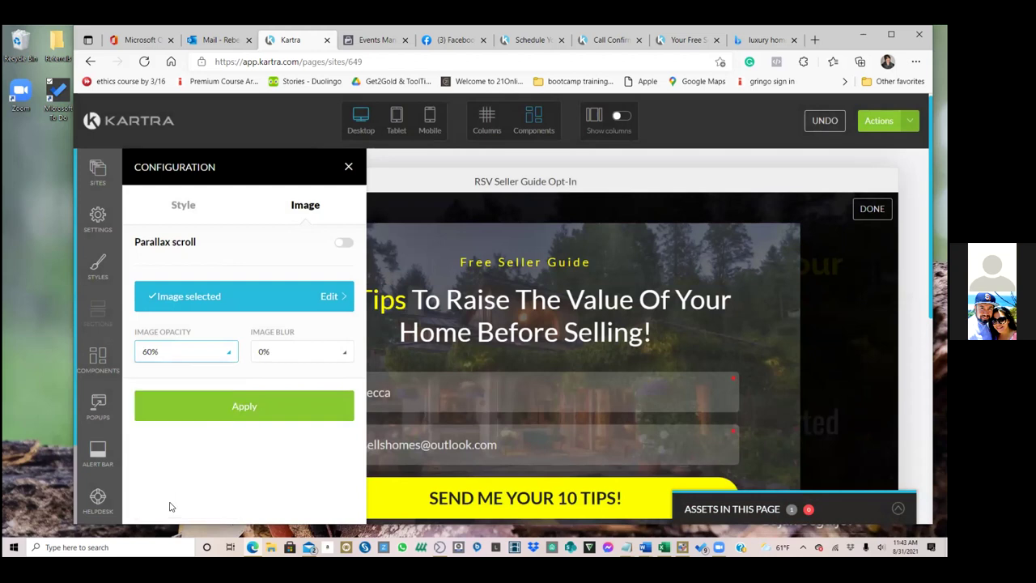
pyautogui.click(195, 396)
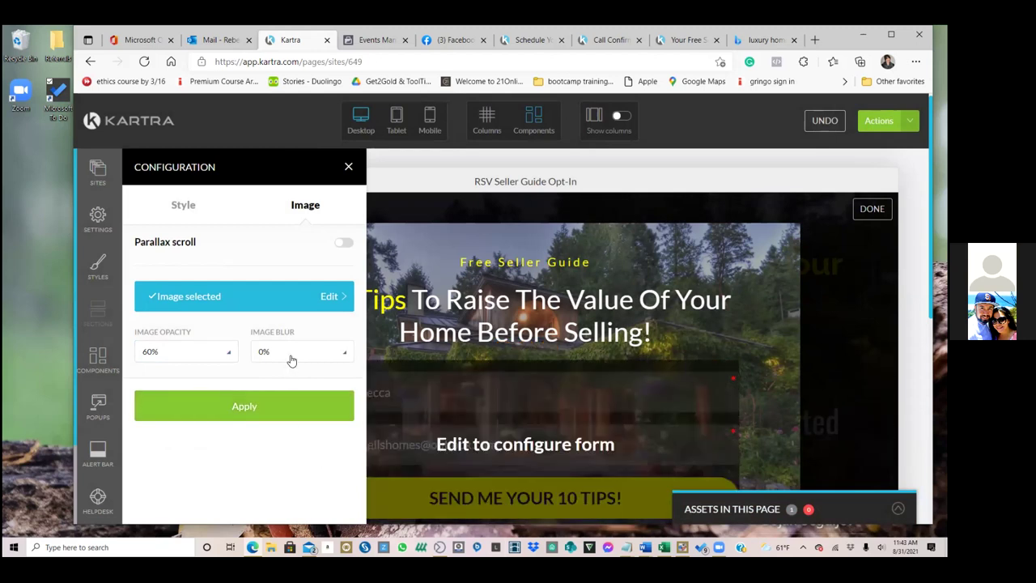
# Set the popup background image's opacity to 90%, apply it and close the popup's configuration
pyautogui.click(236, 353)
pyautogui.scroll(-1, 192, 486)
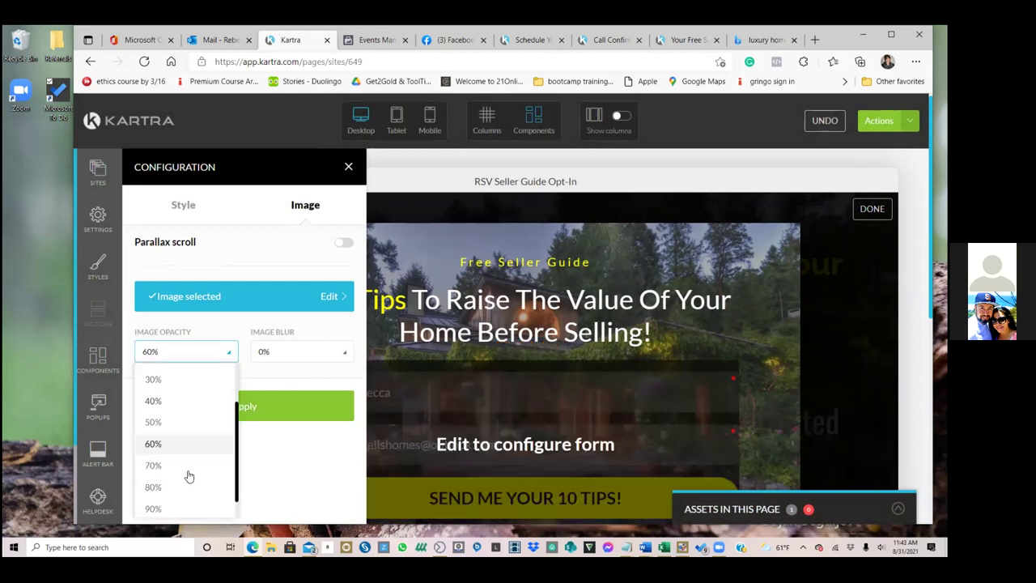
pyautogui.click(224, 424)
pyautogui.click(235, 406)
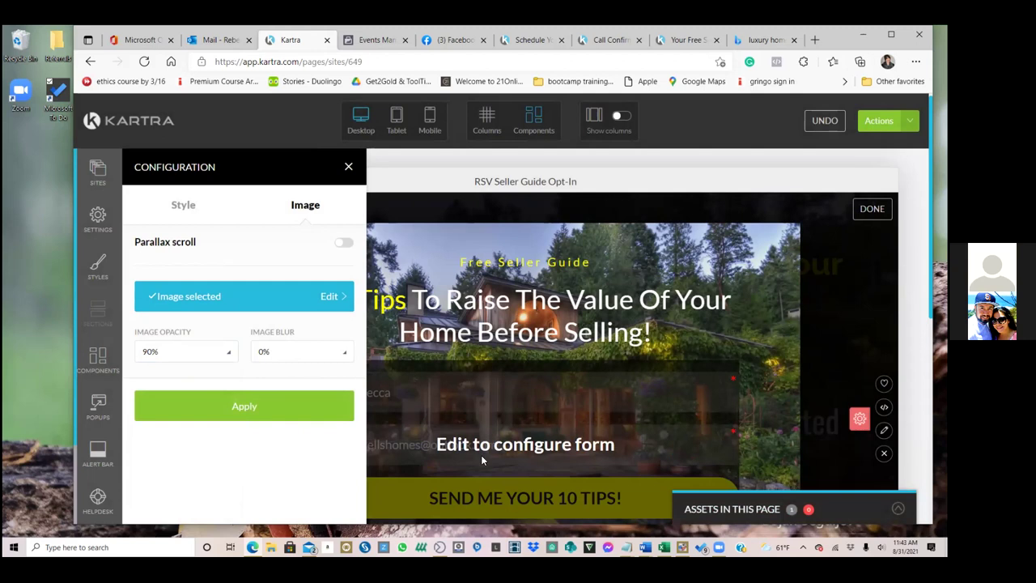
pyautogui.moveTo(474, 381)
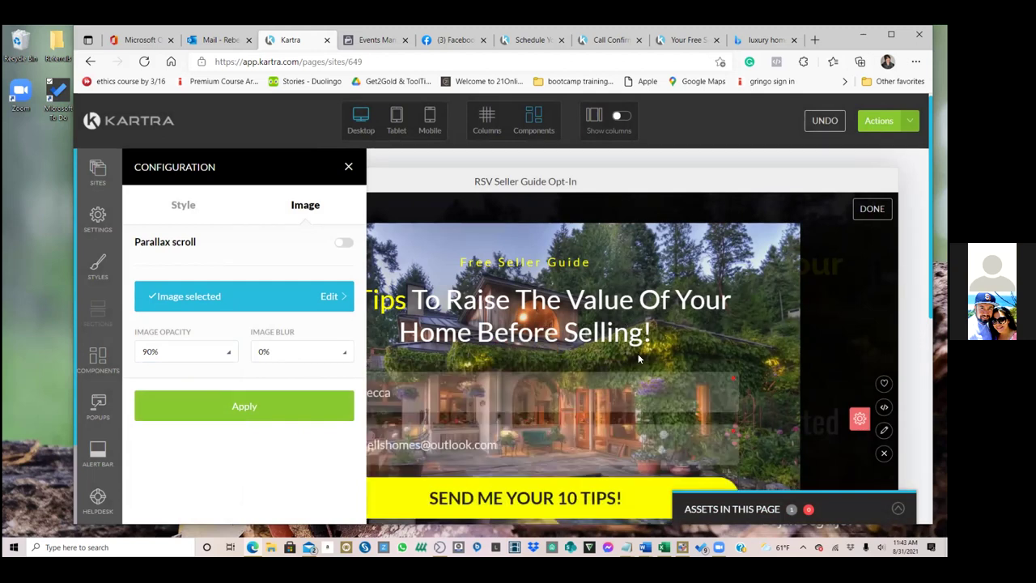
pyautogui.moveTo(599, 265)
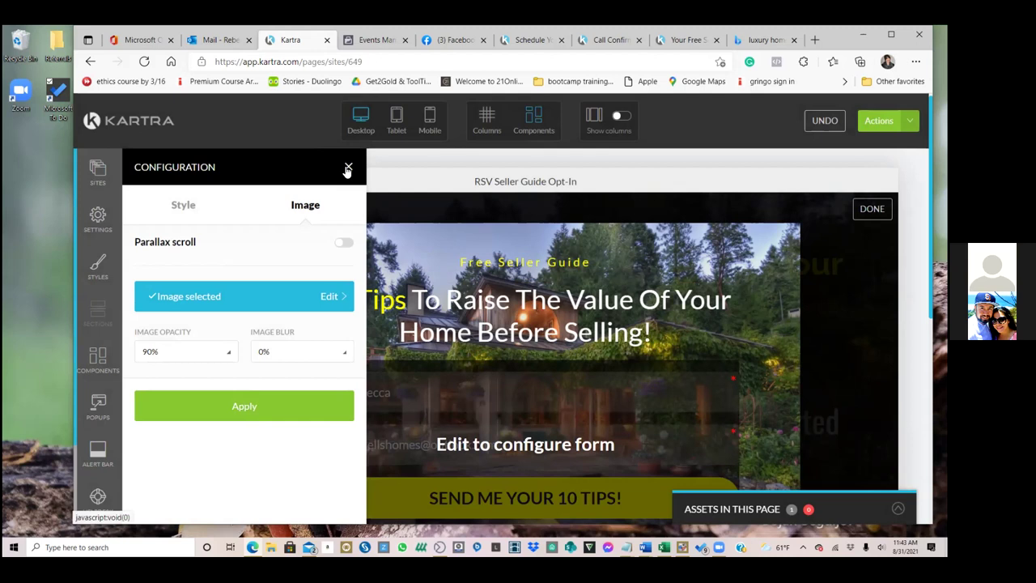
pyautogui.click(286, 402)
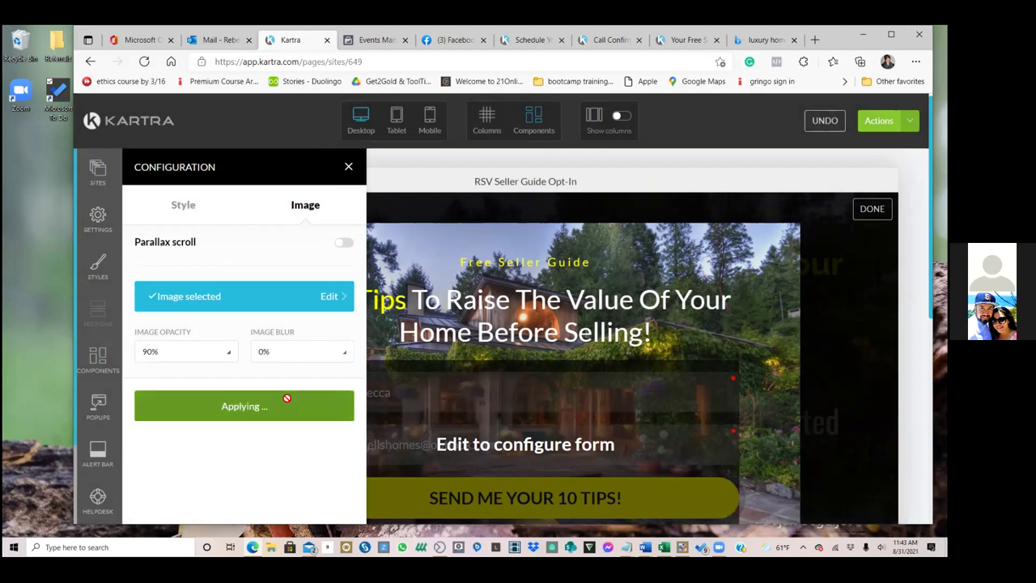
pyautogui.click(348, 166)
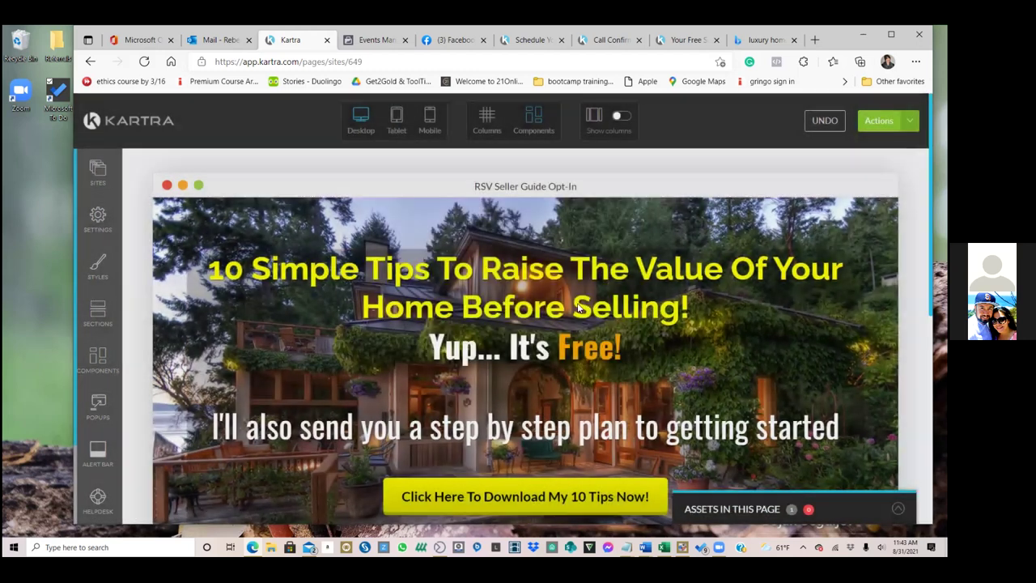
# Publish the RSV Seller Guide Opt-In page and copy its DownloadNow page link
pyautogui.click(833, 166)
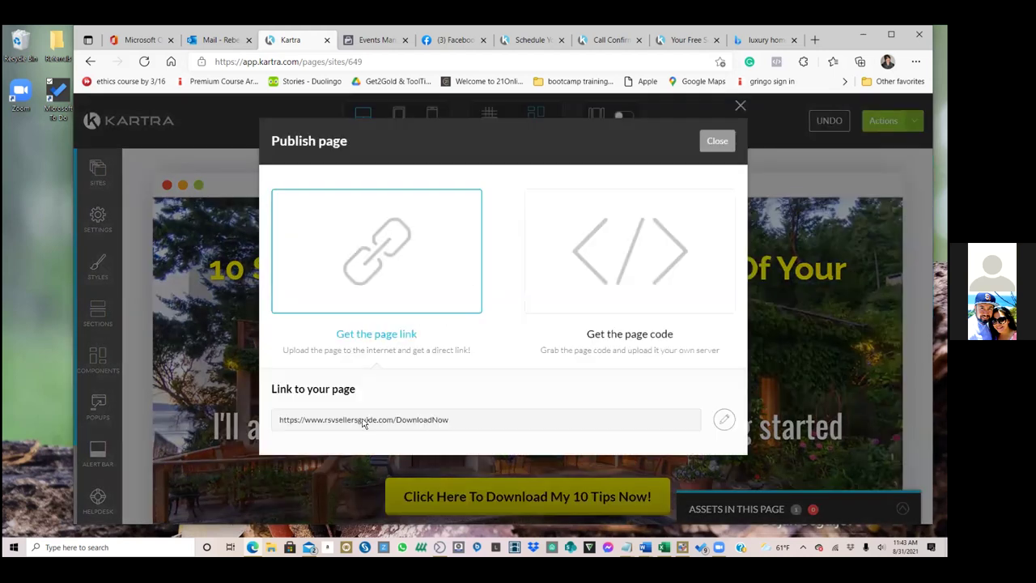
pyautogui.click(279, 420)
pyautogui.rightClick(317, 421)
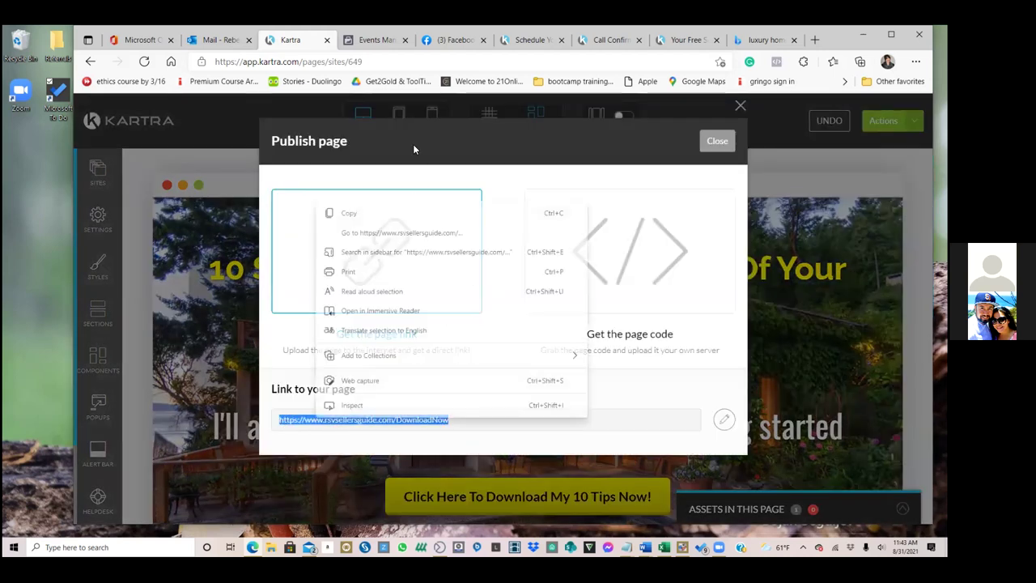
pyautogui.click(390, 211)
# Load the copied DownloadNow link in a new browser tab and close the luxury homes image results tab
pyautogui.click(815, 40)
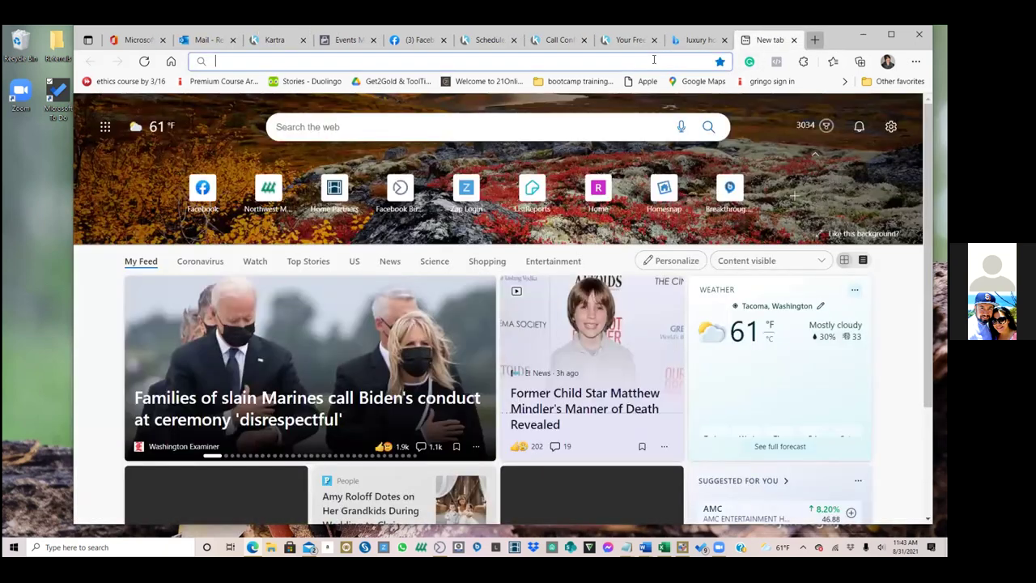
pyautogui.click(657, 59)
pyautogui.hotkey('ctrl', 'v')
pyautogui.press('Return')
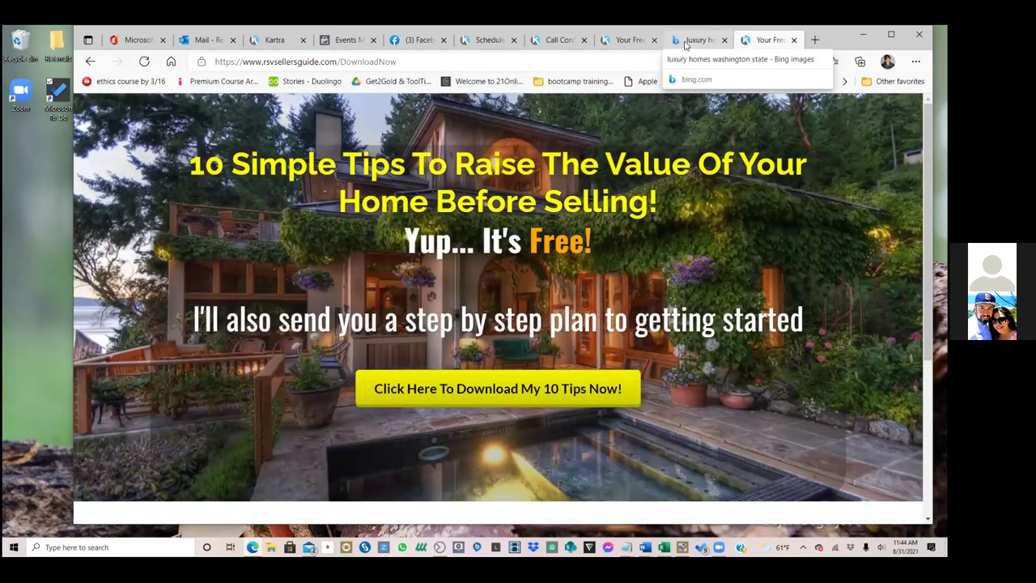
pyautogui.click(724, 40)
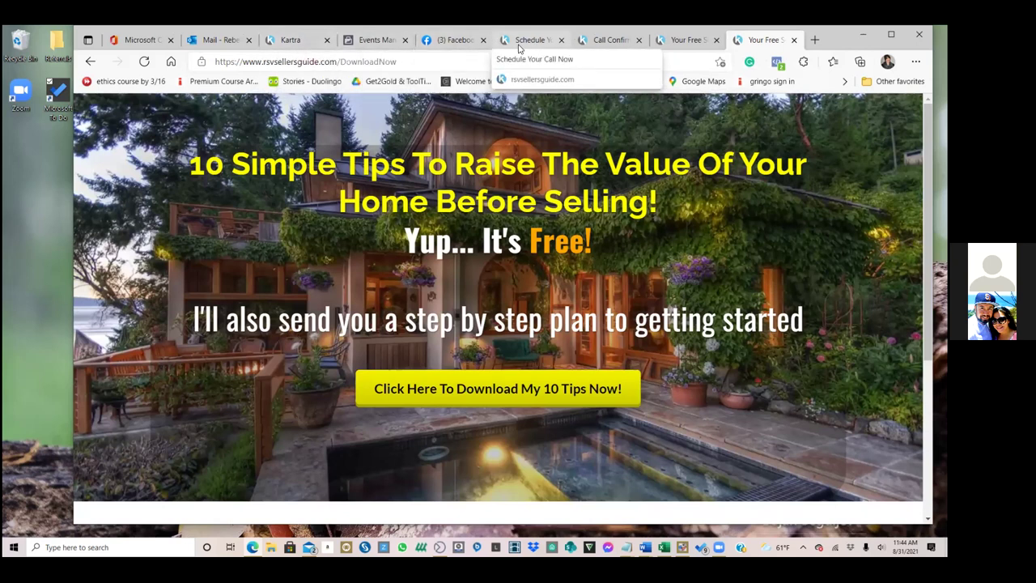
# Check the live DownloadNow page with Facebook Pixel Helper before and after reloading it and trying the download button
pyautogui.click(779, 64)
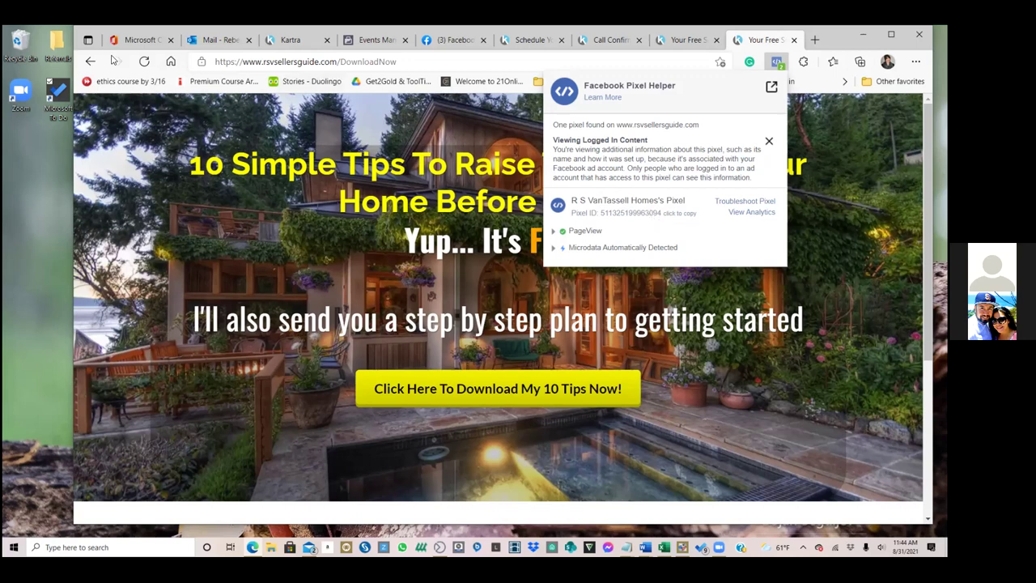
pyautogui.click(144, 61)
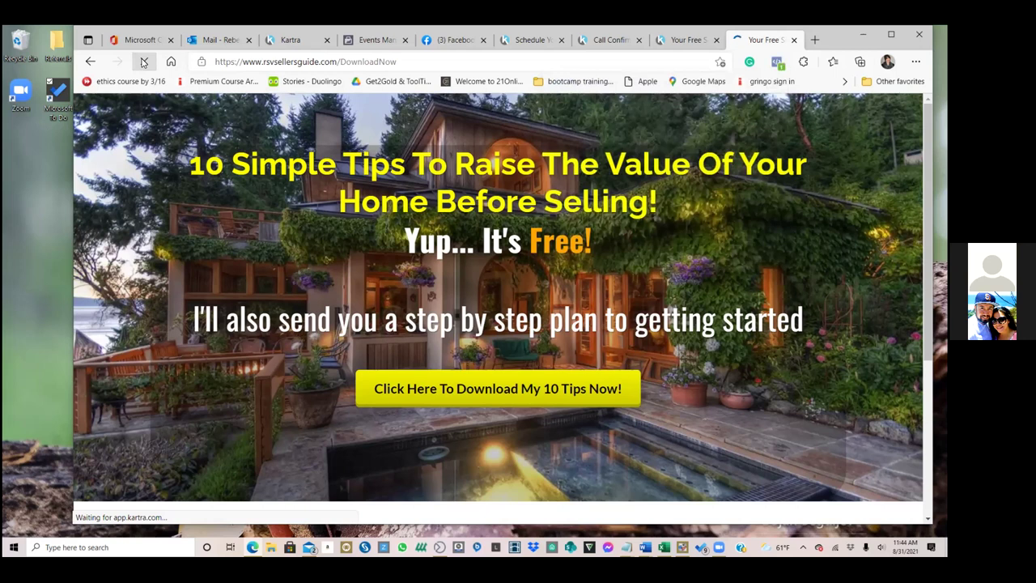
pyautogui.click(512, 391)
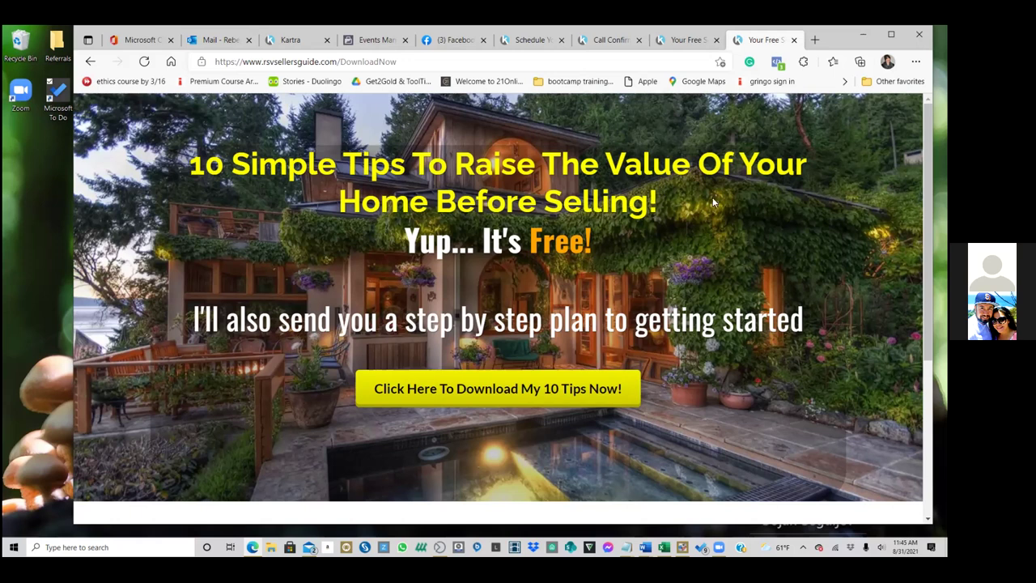
pyautogui.click(778, 62)
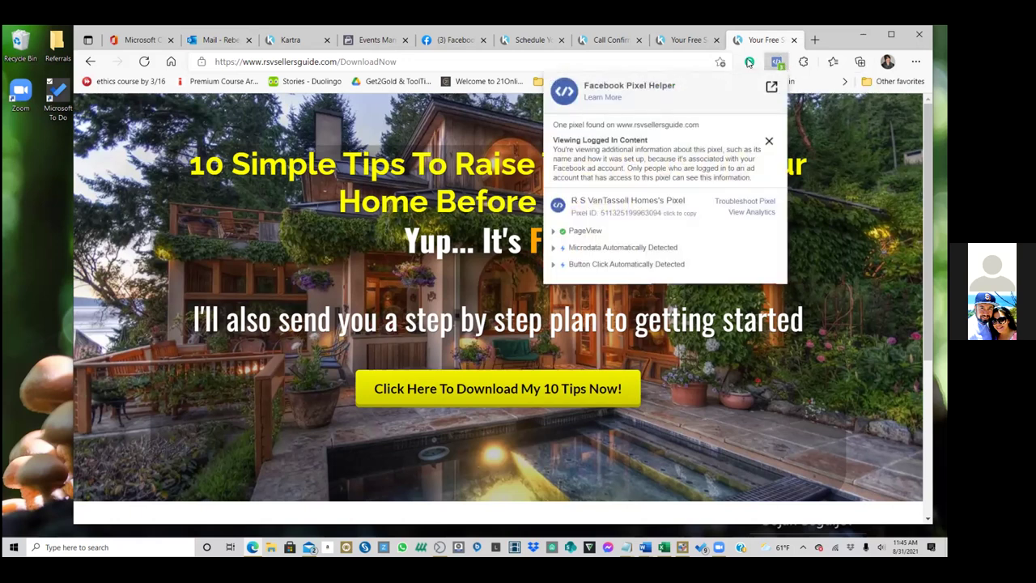
# Check the pixel on the older DownloadNow tab, CallConfirmed and ScheduleCallNow pages with Facebook Pixel Helper, and return to the updated DownloadNow page
pyautogui.click(688, 40)
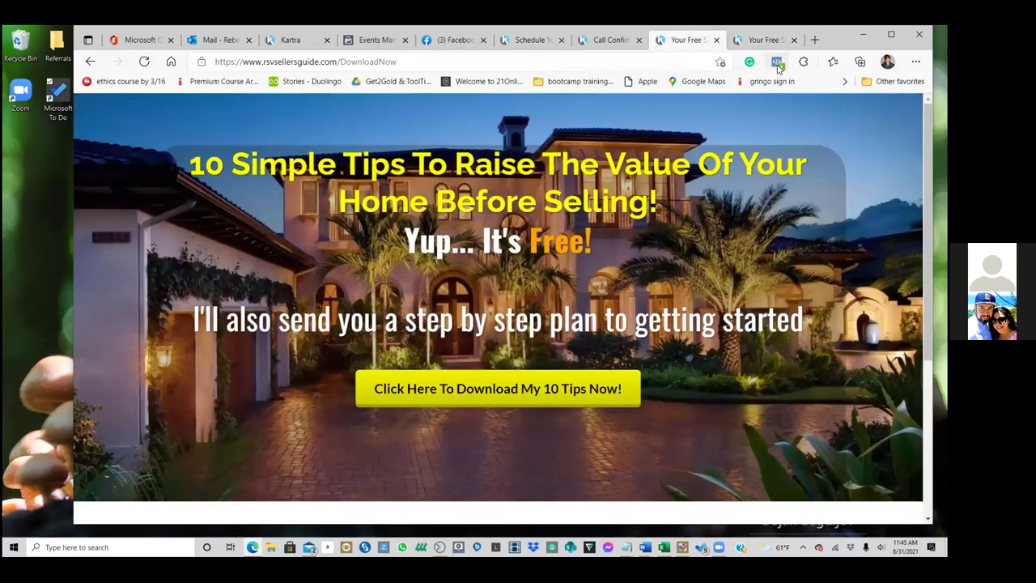
pyautogui.click(777, 62)
pyautogui.click(605, 42)
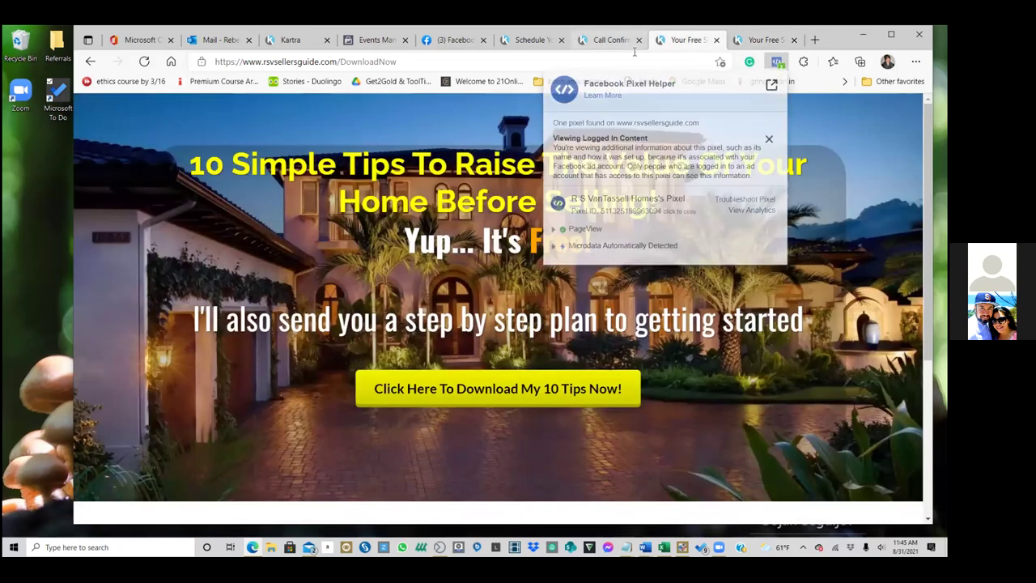
pyautogui.click(776, 62)
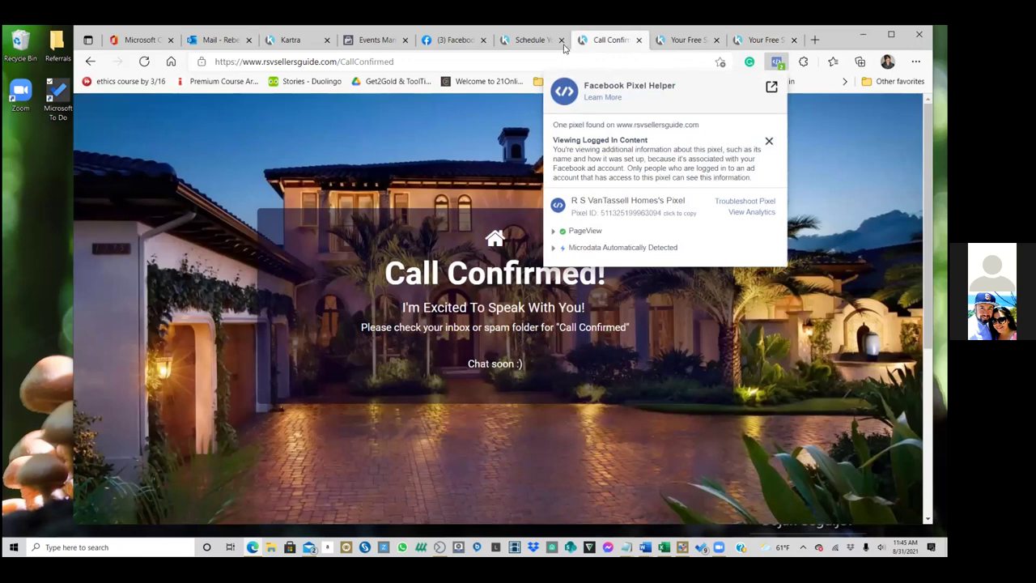
pyautogui.click(528, 40)
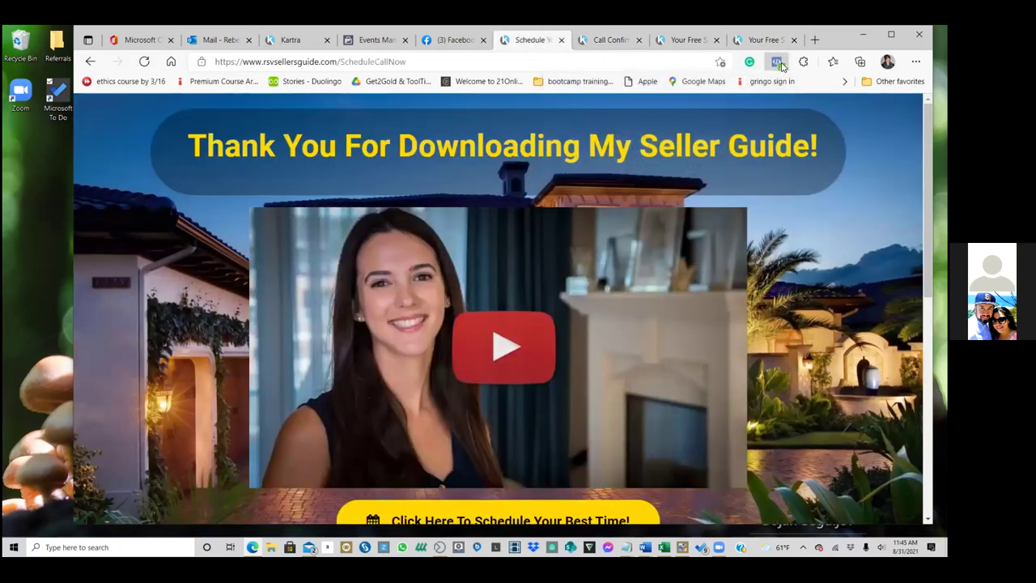
pyautogui.click(777, 65)
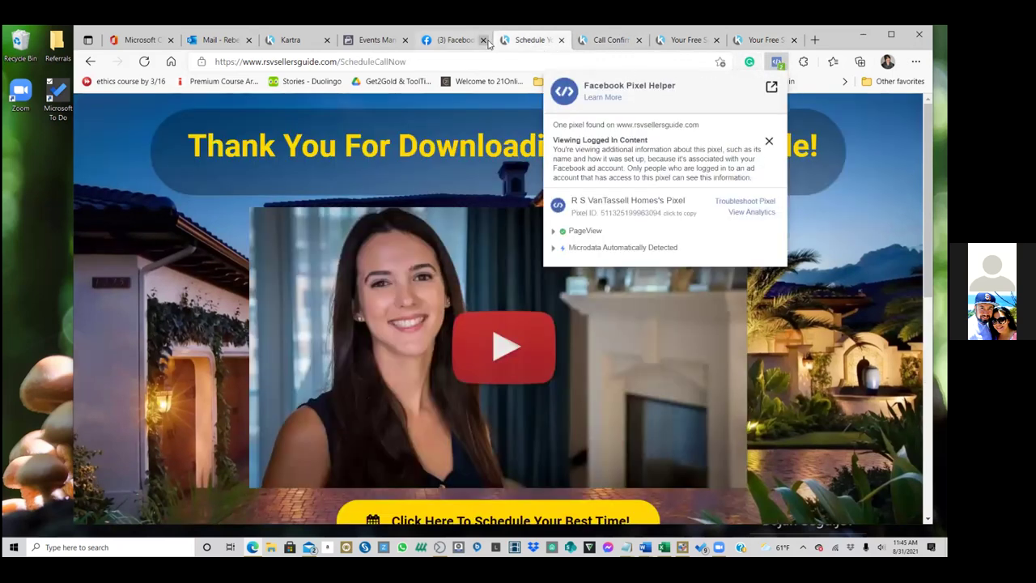
pyautogui.click(607, 42)
pyautogui.click(688, 43)
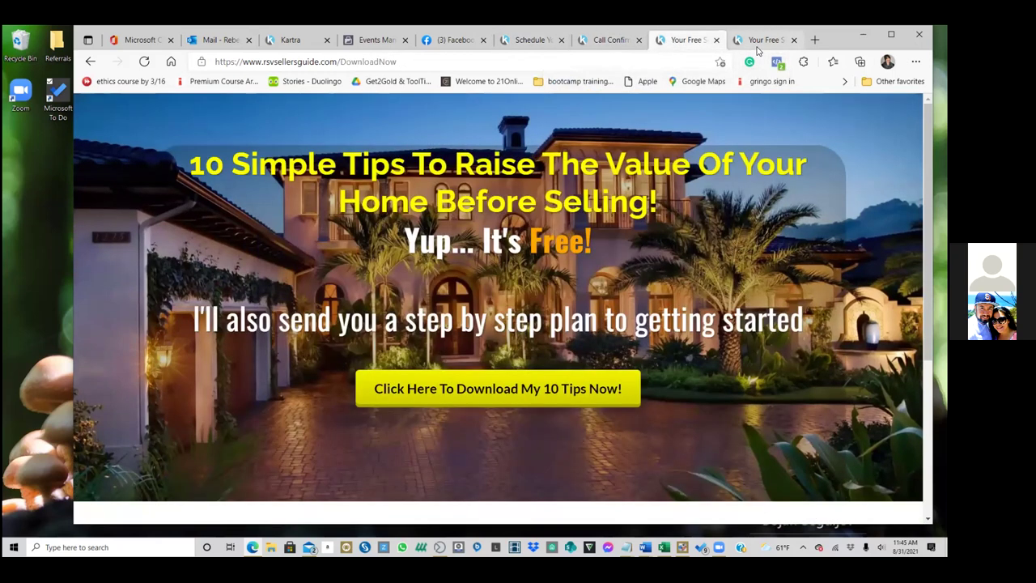
pyautogui.click(757, 44)
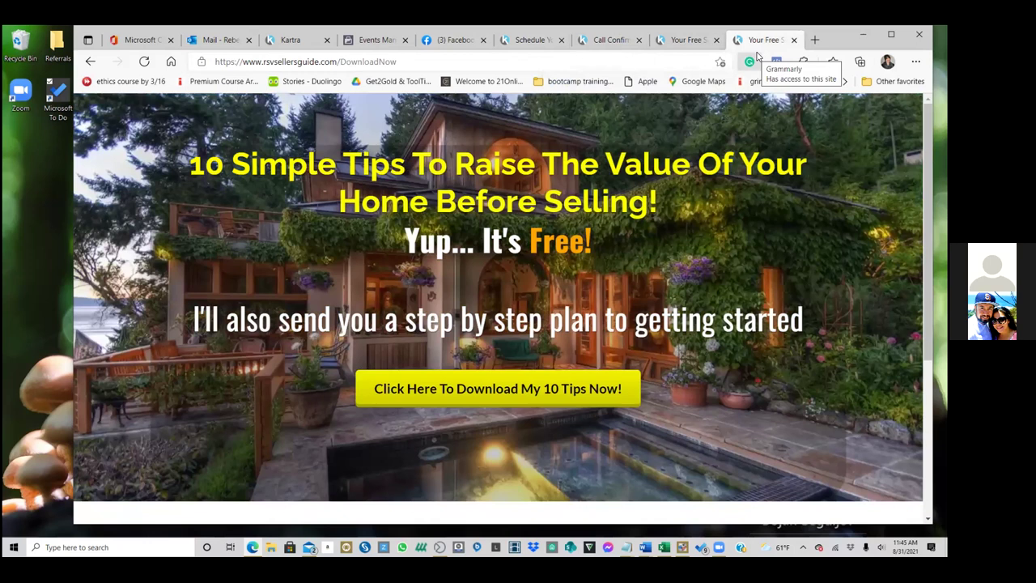
# Close the older DownloadNow tab and check the main pixel's overview and activity dates in Facebook Events Manager after reloading it
pyautogui.click(716, 39)
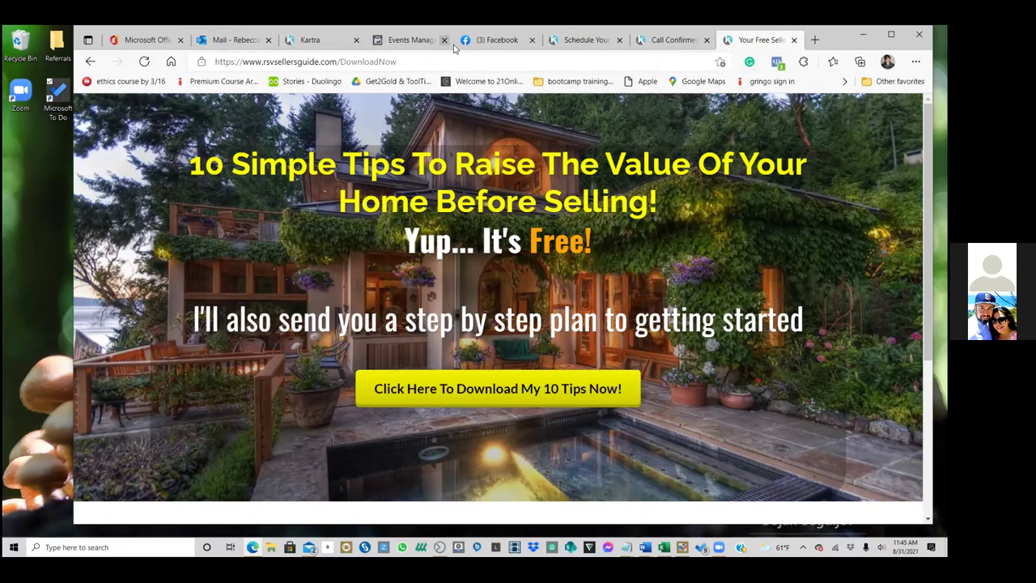
pyautogui.click(401, 41)
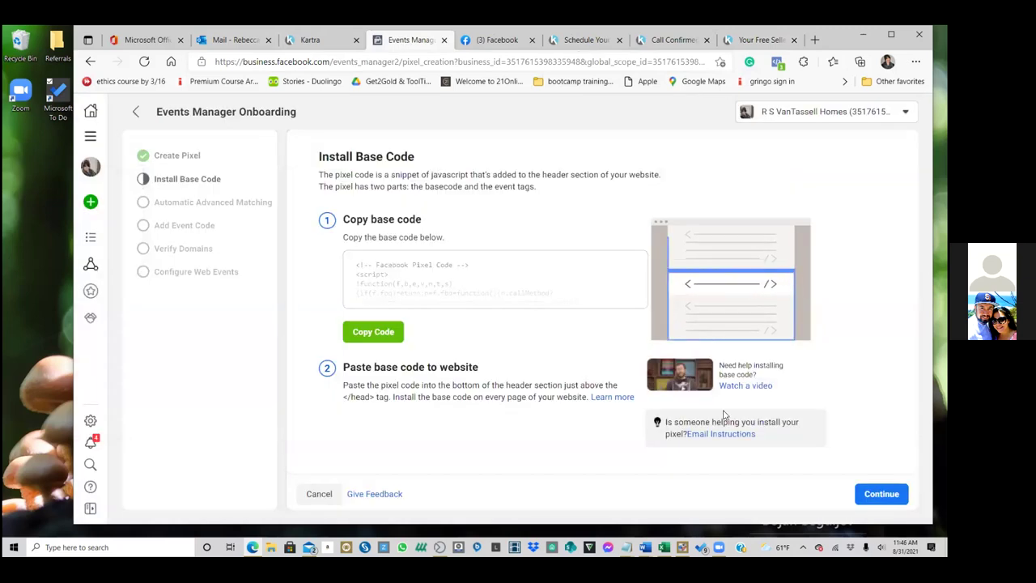
pyautogui.click(90, 139)
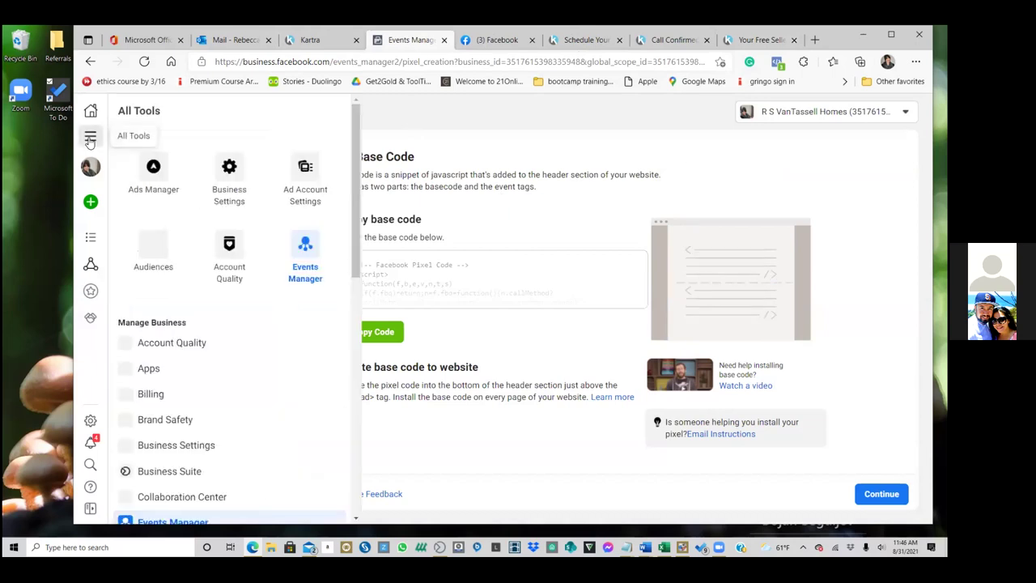
pyautogui.click(304, 251)
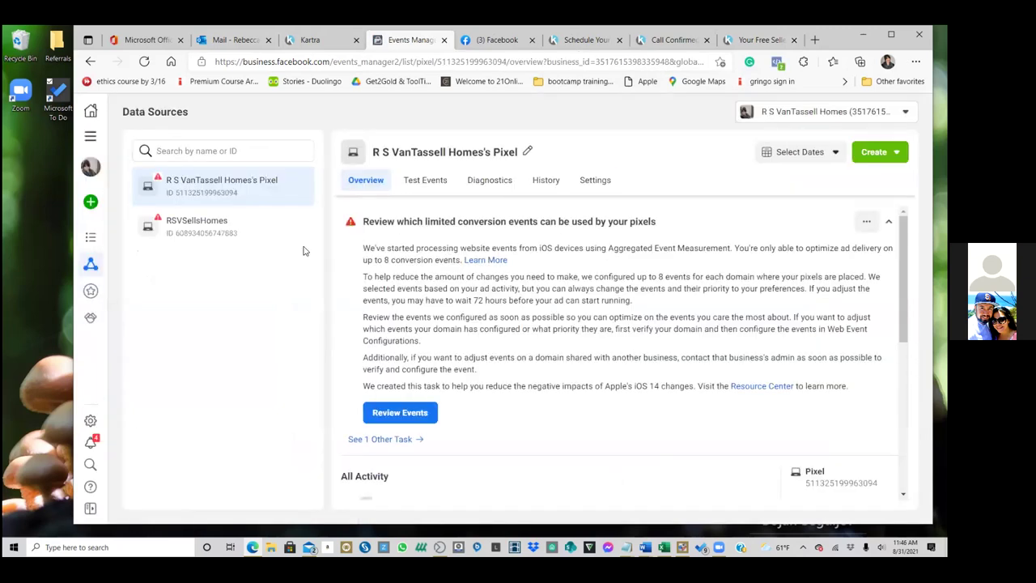
pyautogui.click(144, 62)
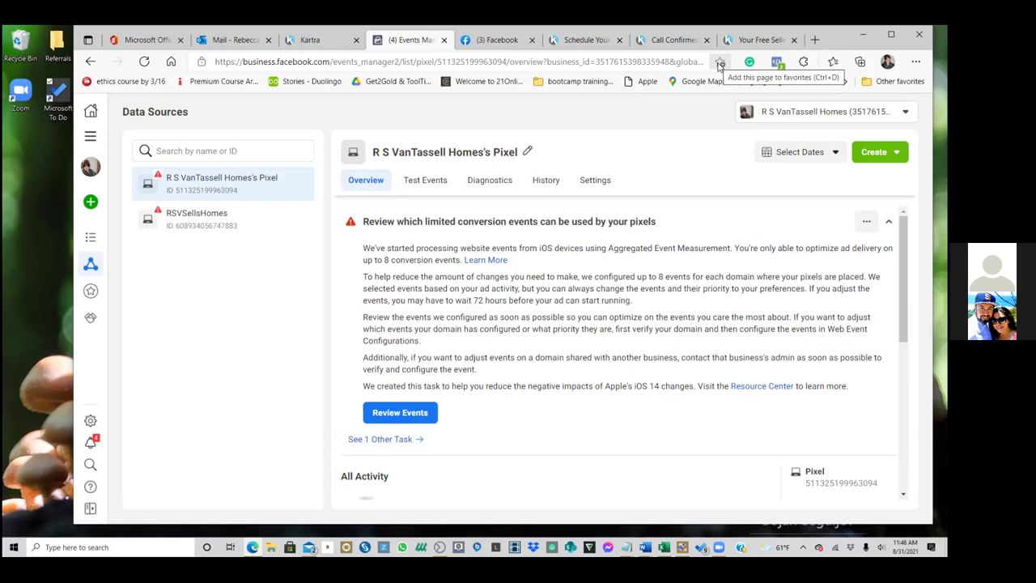
pyautogui.click(794, 152)
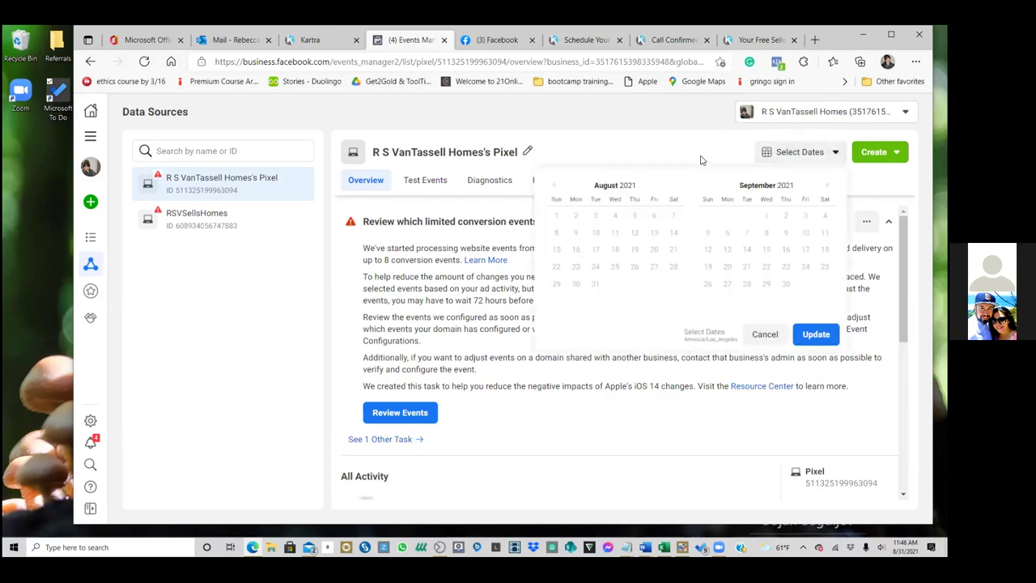
pyautogui.click(815, 333)
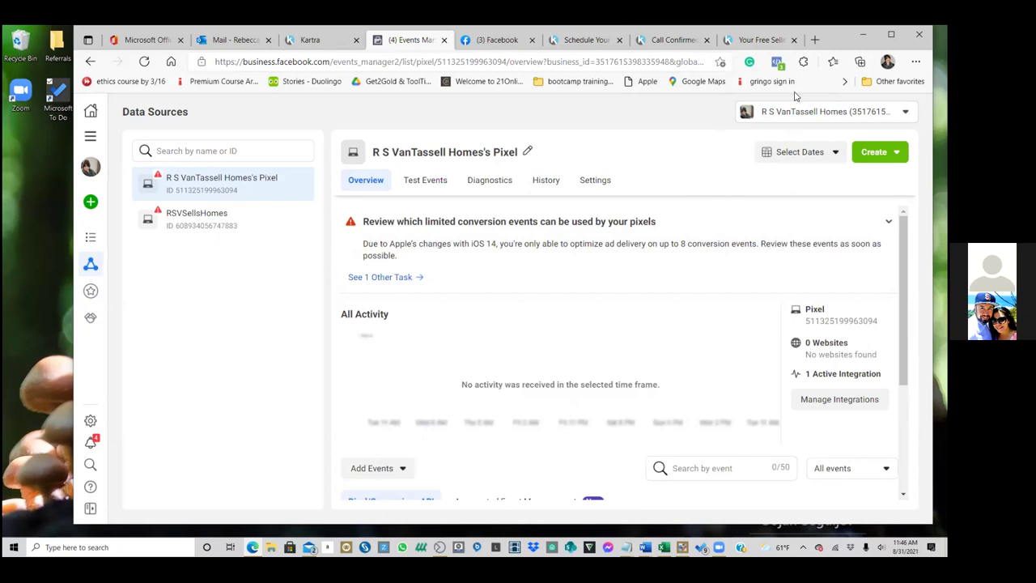
# Replace the old pixel favorite in the Business Manager folder with the current Events Manager page, named Pixel
pyautogui.click(844, 82)
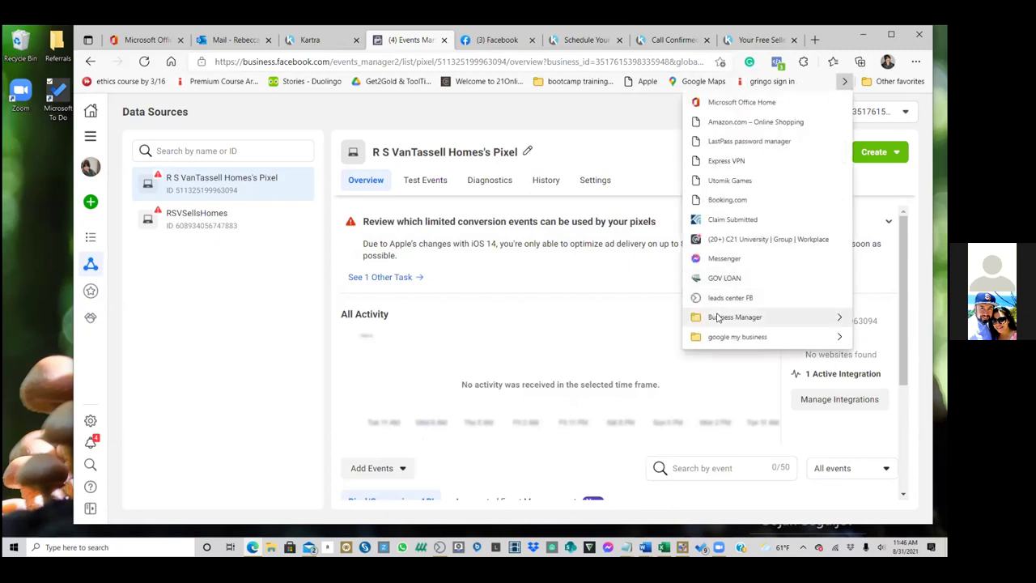
pyautogui.moveTo(711, 318)
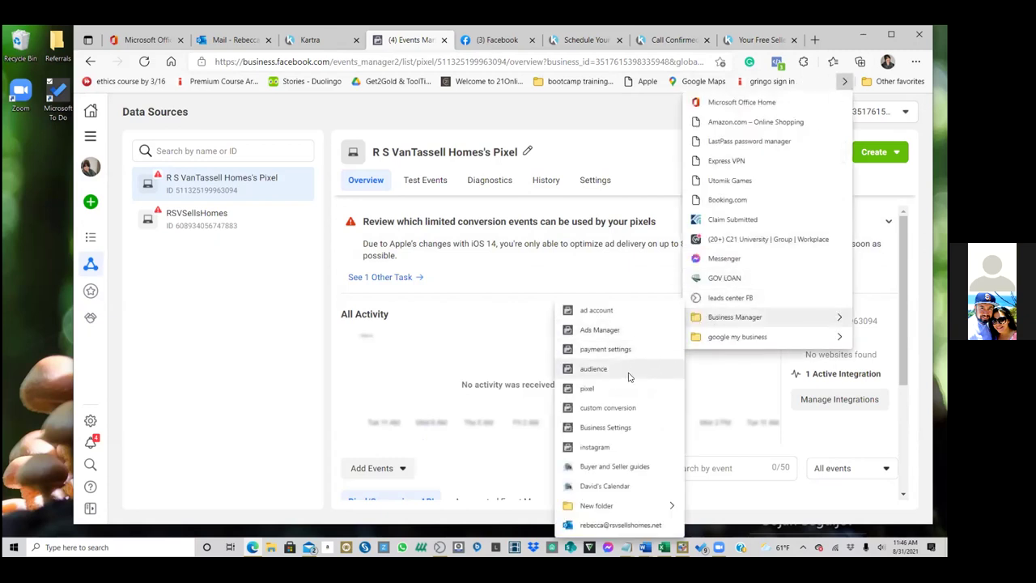
pyautogui.rightClick(607, 388)
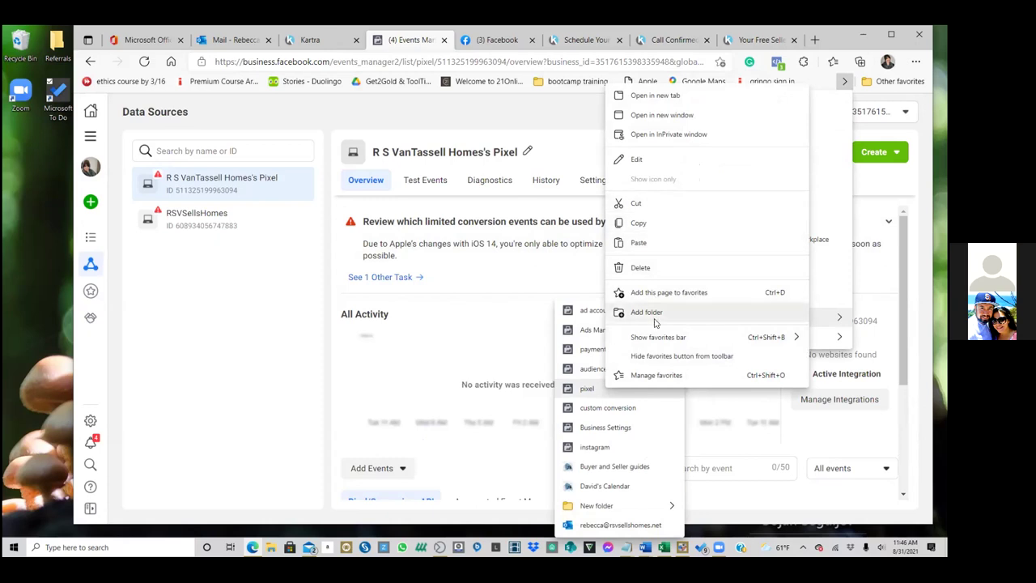
pyautogui.click(657, 270)
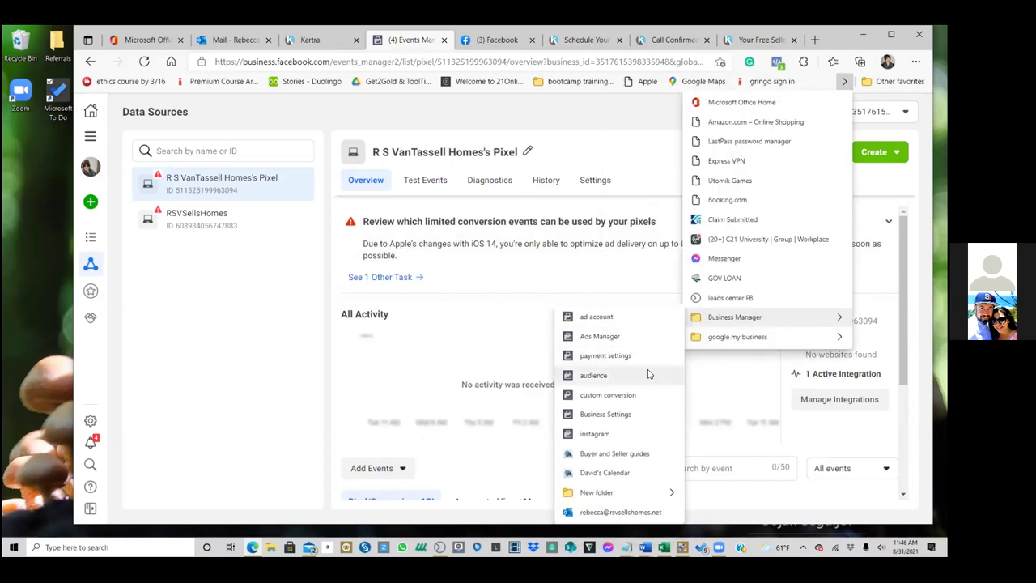
pyautogui.click(720, 62)
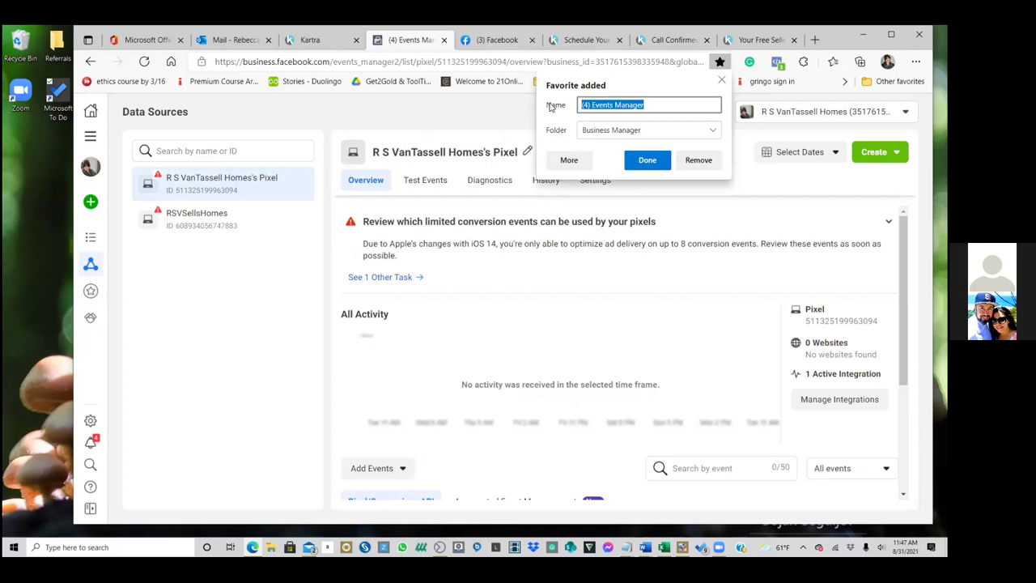
pyautogui.write('Pixel')
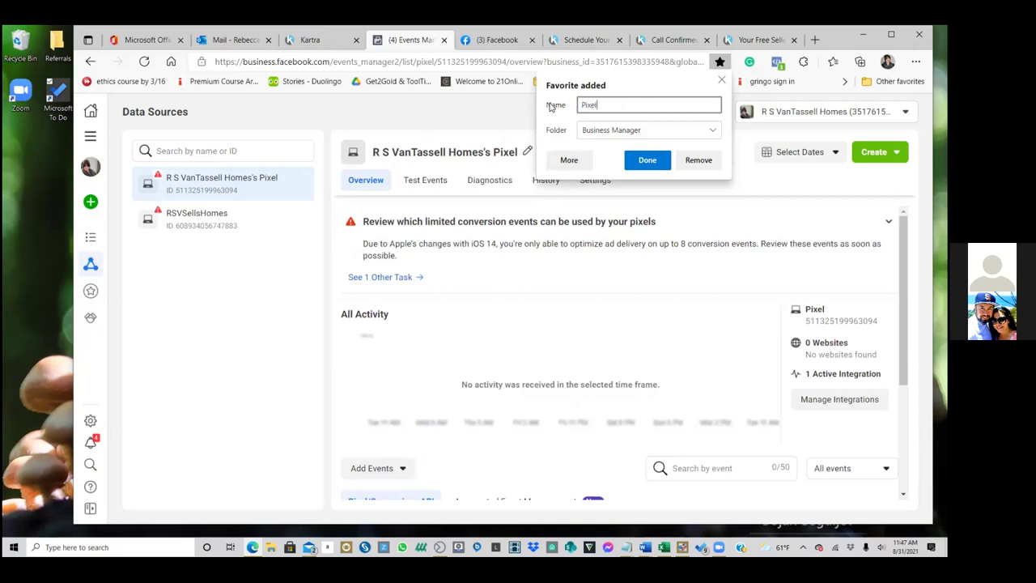
pyautogui.click(657, 164)
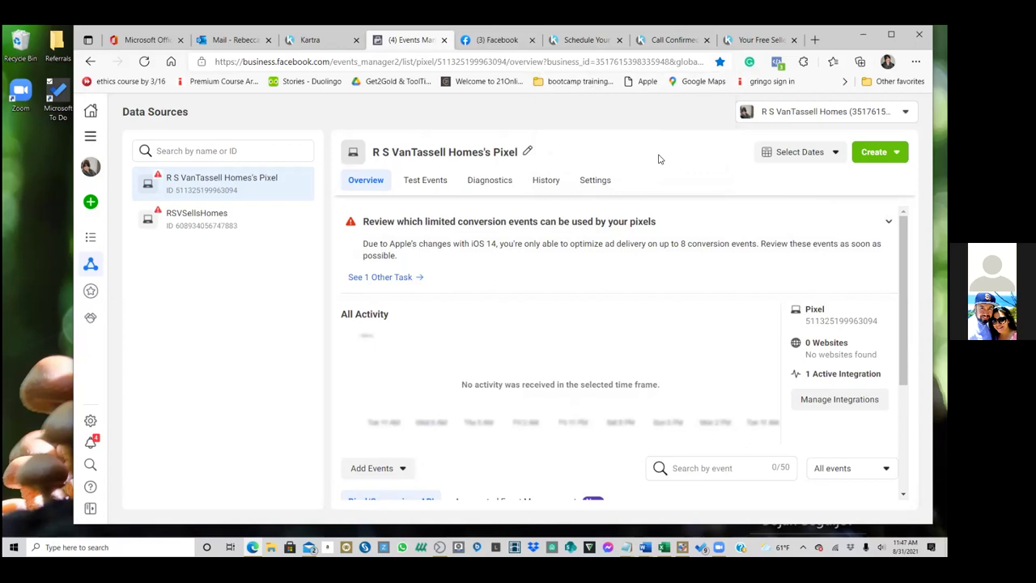
# Close the publish dialog of the Kartra opt-in page and exit the page editor to the dashboard
pyautogui.click(319, 44)
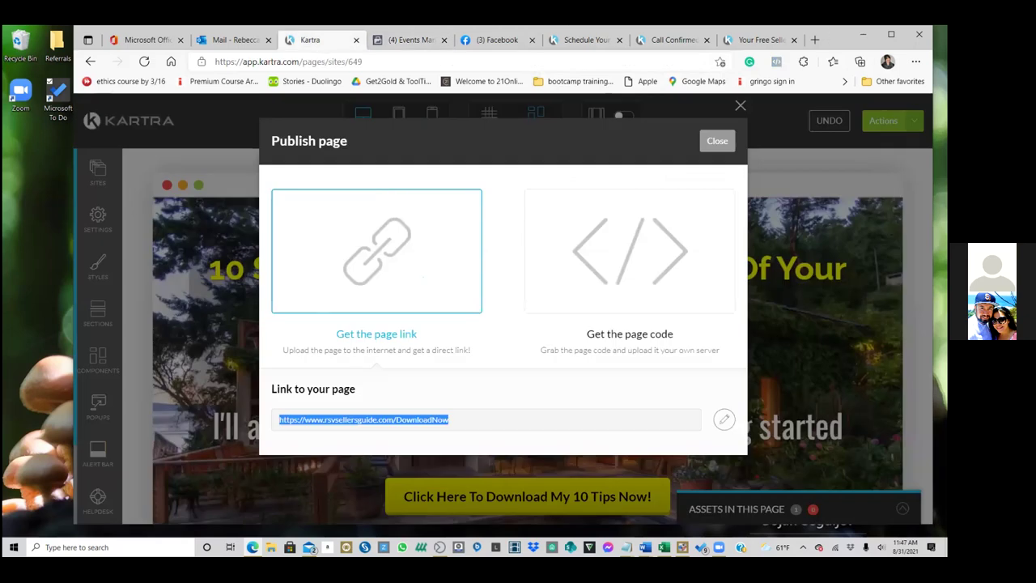
pyautogui.click(716, 140)
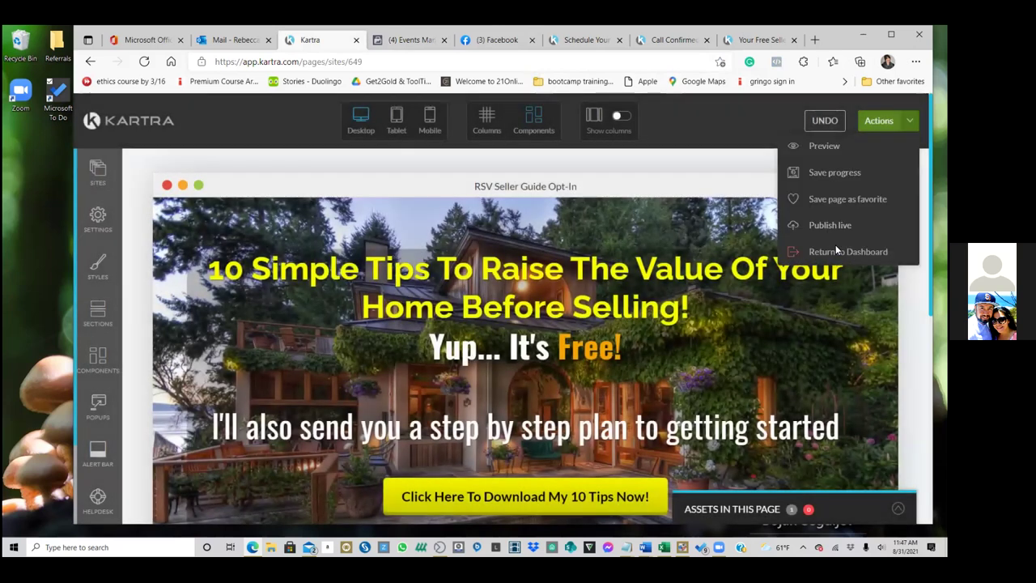
pyautogui.click(836, 250)
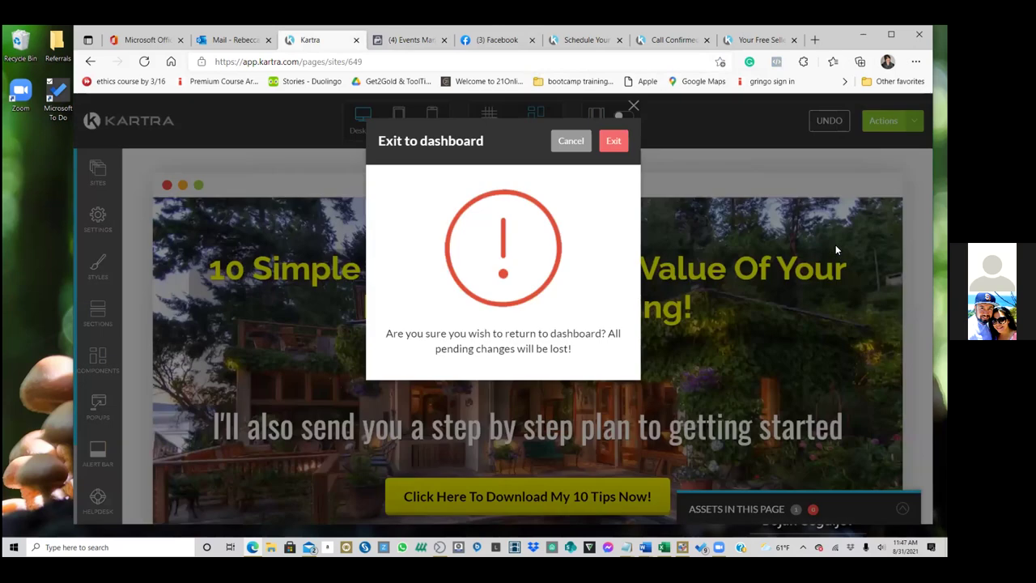
pyautogui.press('Return')
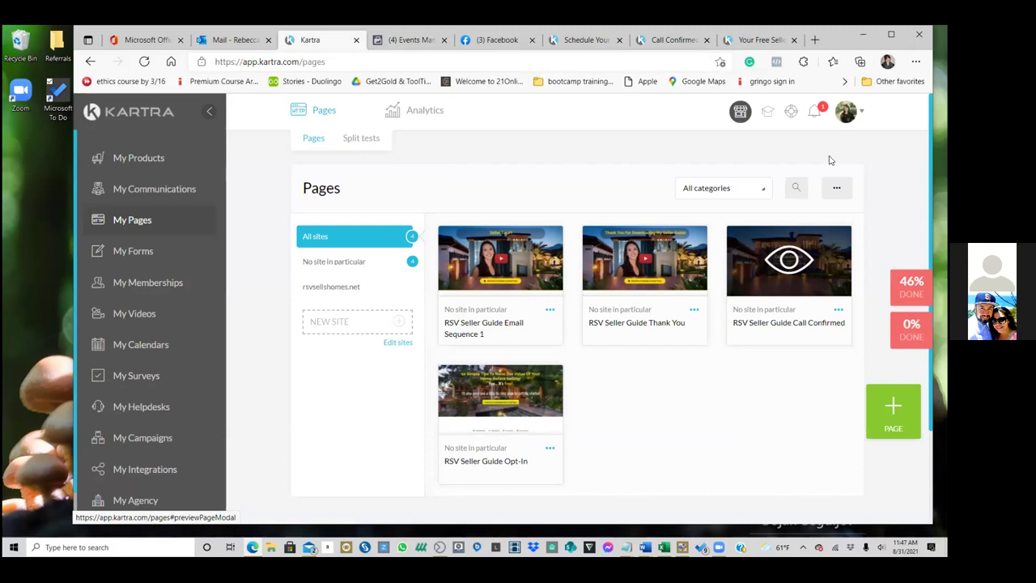
# In Events Manager, start adding events from a new website with manual code installation and copy the pixel base code
pyautogui.click(408, 39)
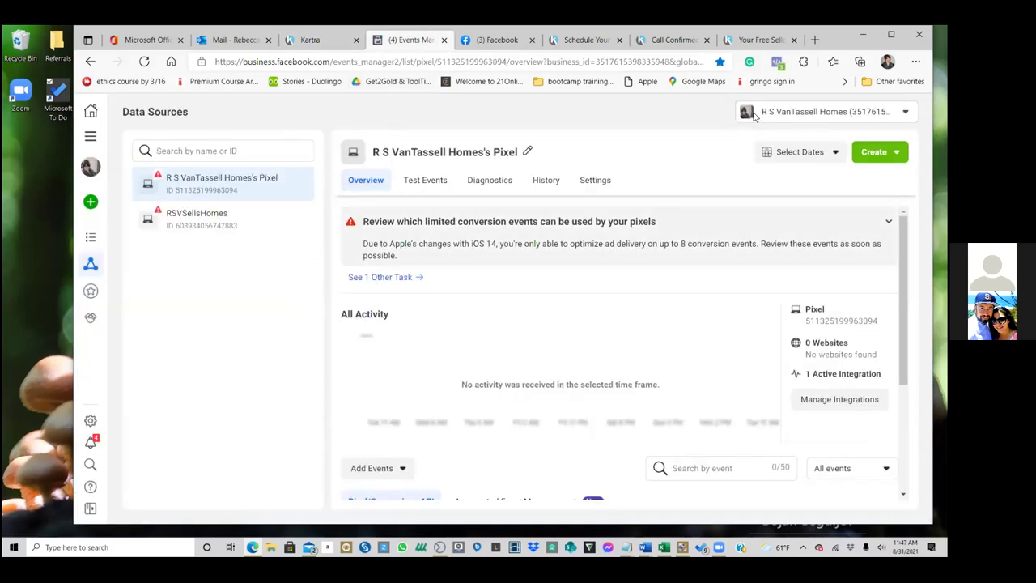
pyautogui.click(791, 113)
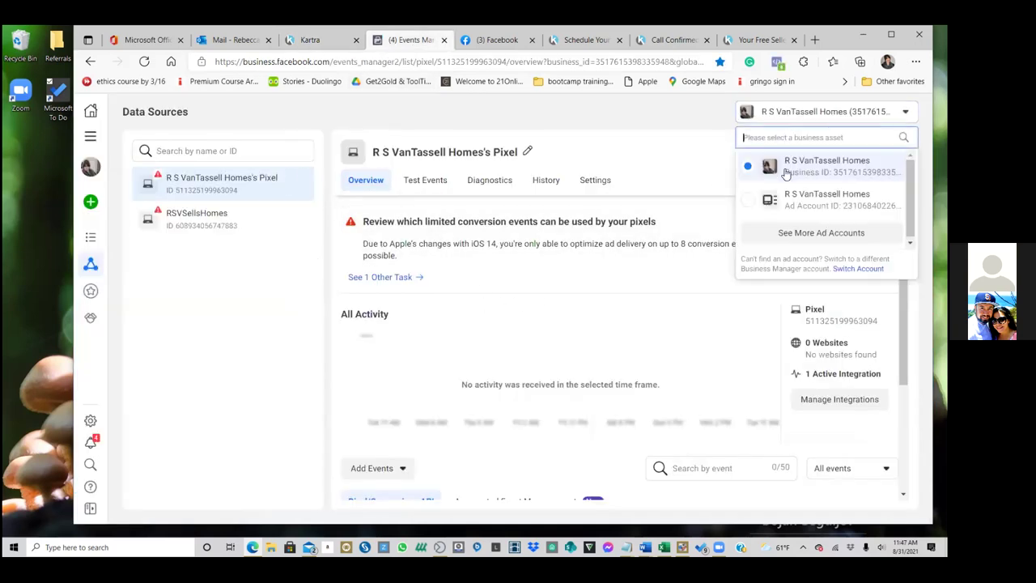
pyautogui.click(632, 122)
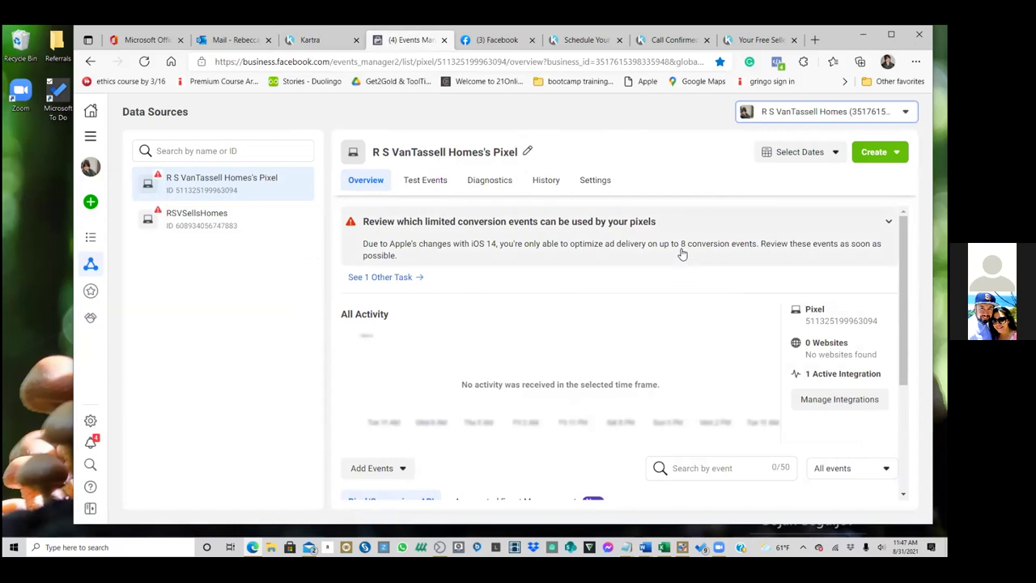
pyautogui.scroll(-2, 680, 267)
pyautogui.click(377, 356)
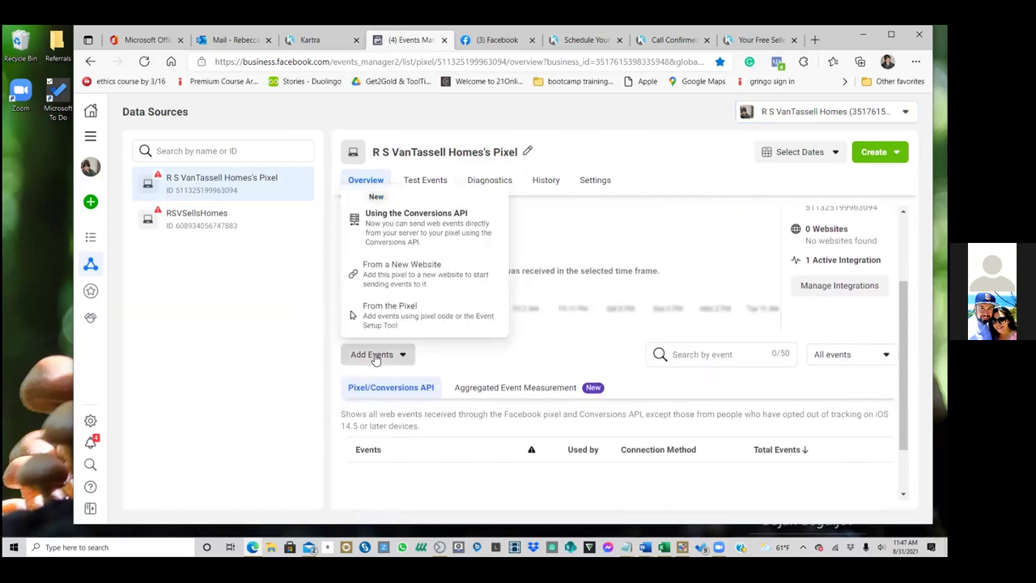
pyautogui.click(402, 279)
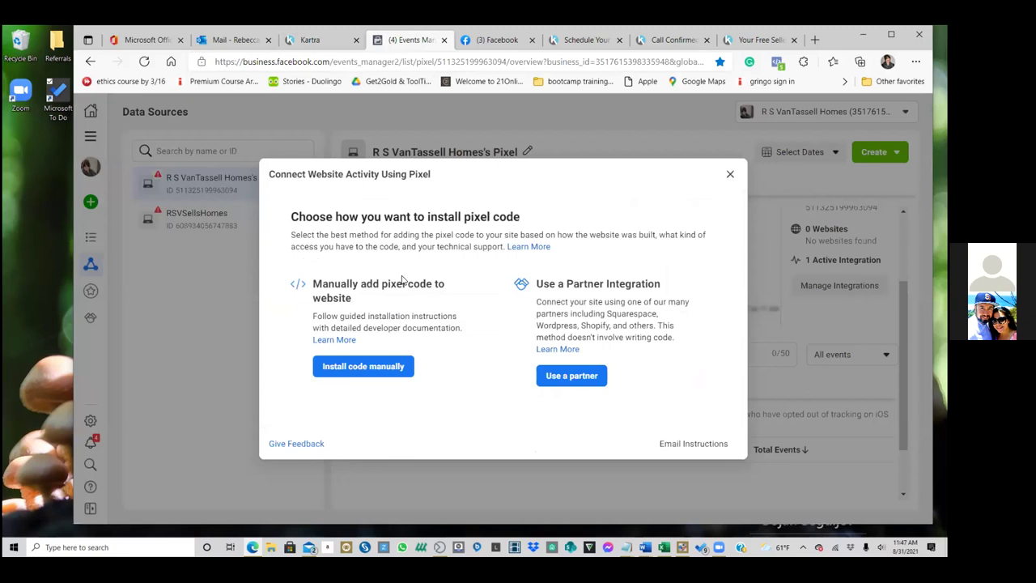
pyautogui.click(366, 370)
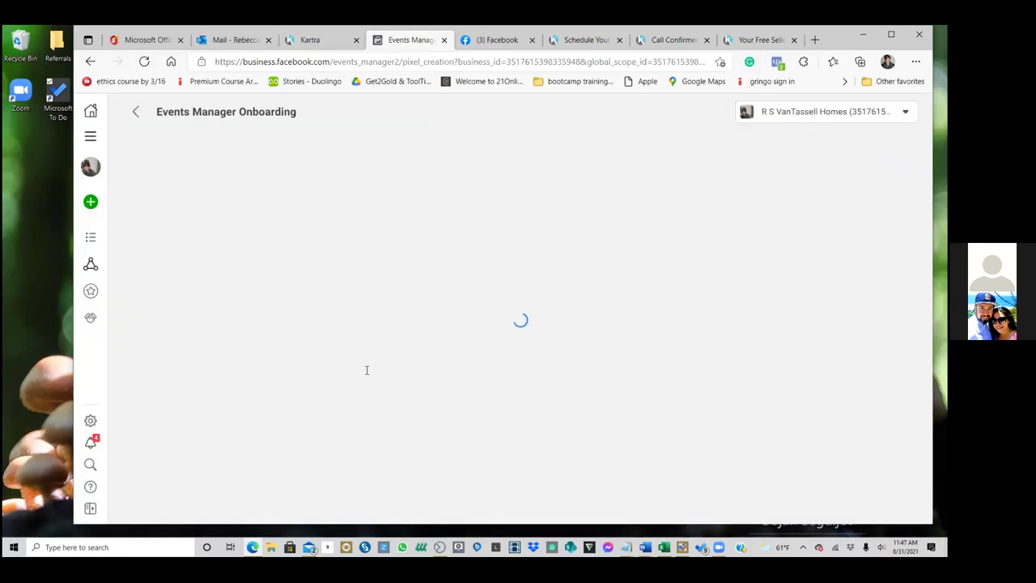
pyautogui.click(383, 337)
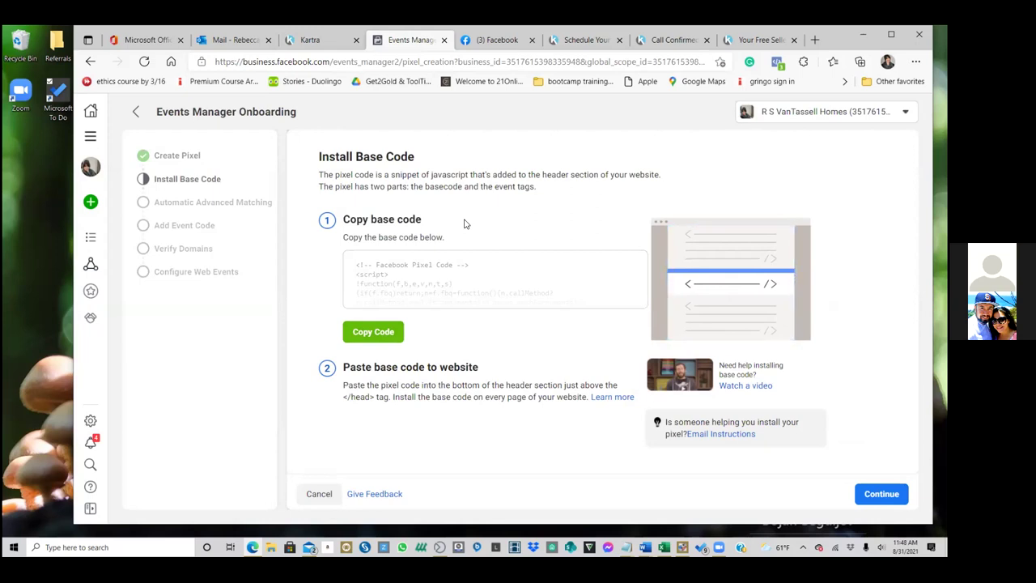
# Go to Audiences in Facebook Ads Manager and start a custom audience with Website as its source
pyautogui.click(91, 137)
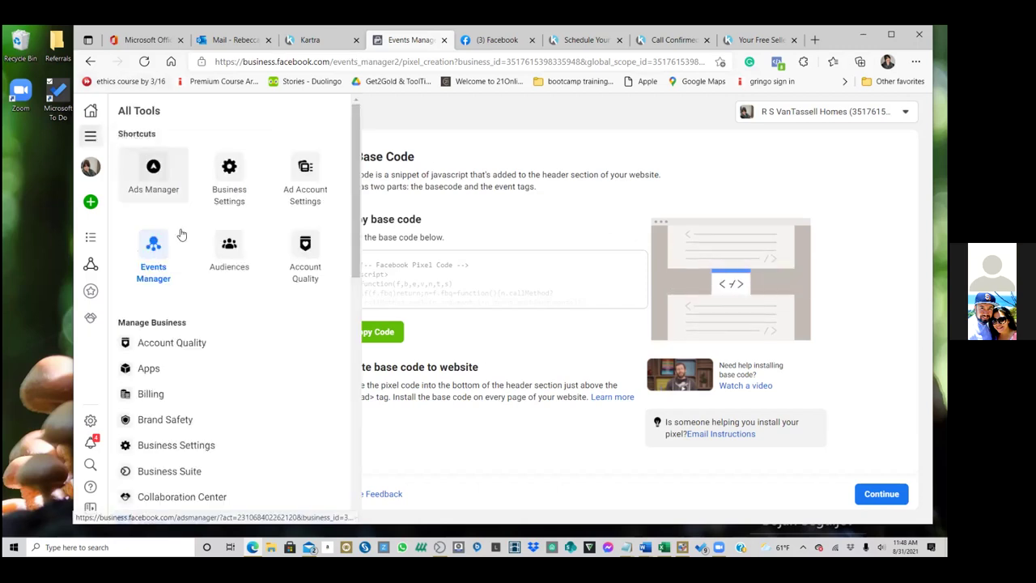
pyautogui.click(250, 258)
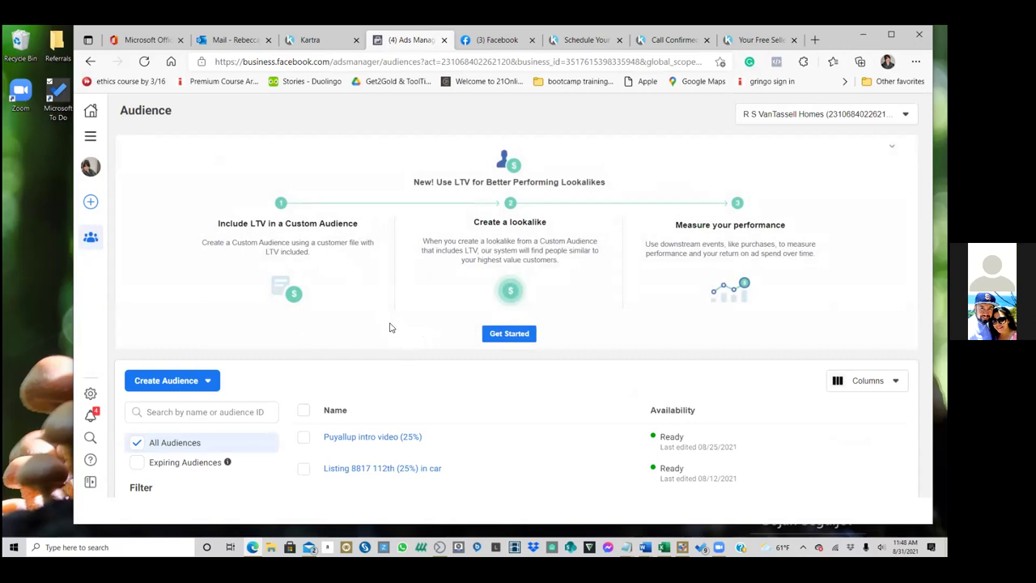
pyautogui.click(204, 381)
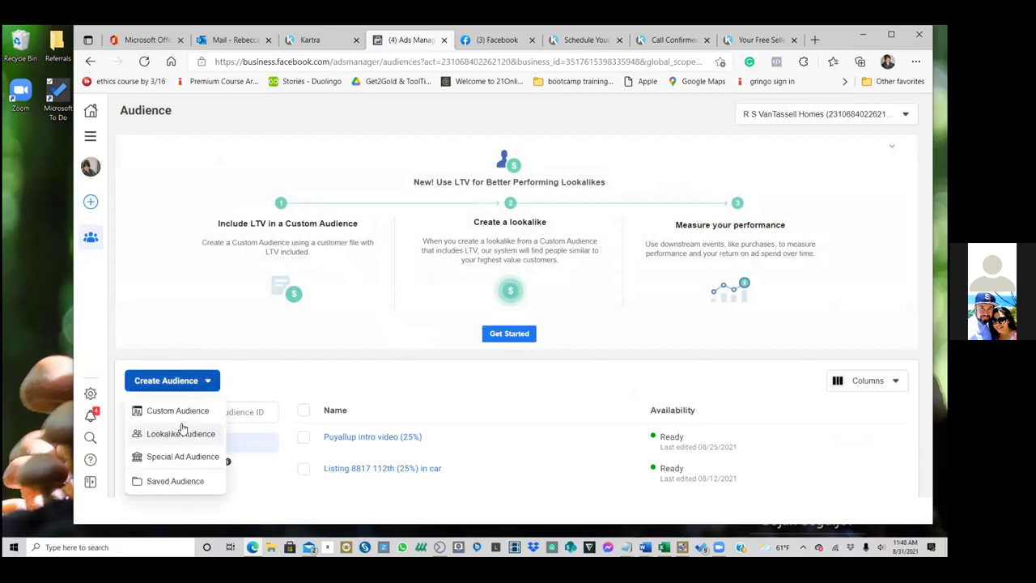
pyautogui.click(179, 410)
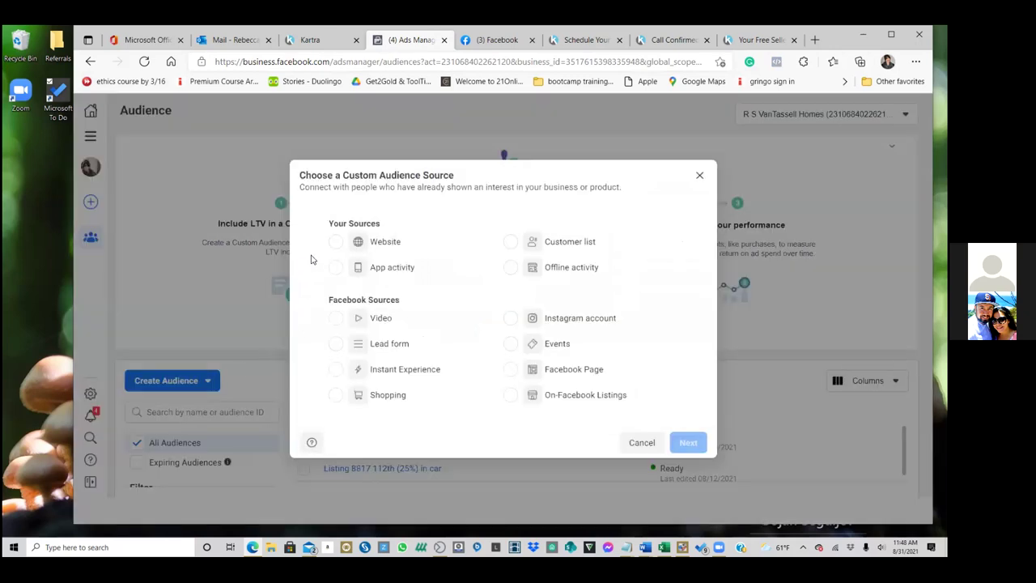
pyautogui.click(337, 243)
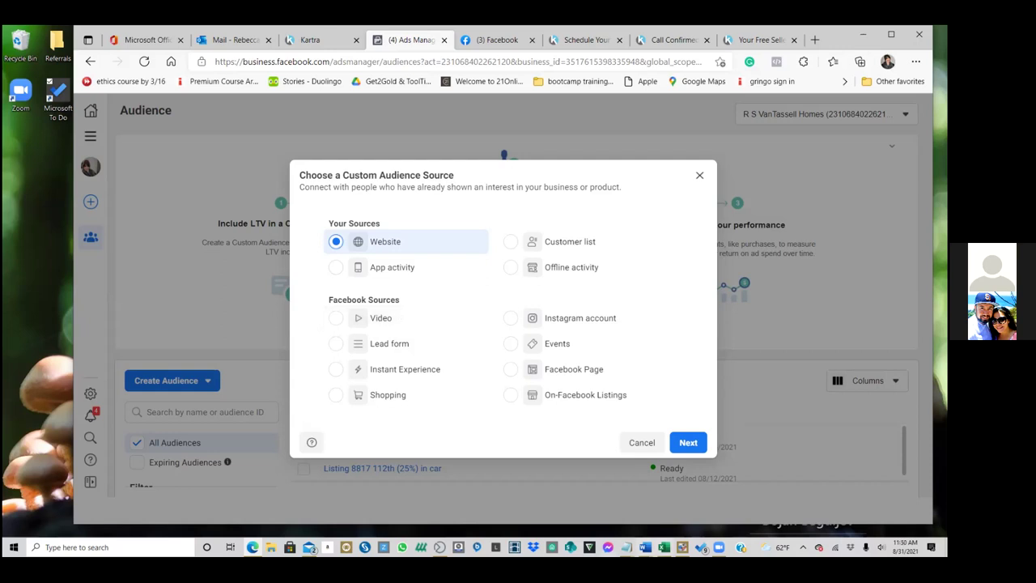
pyautogui.click(688, 442)
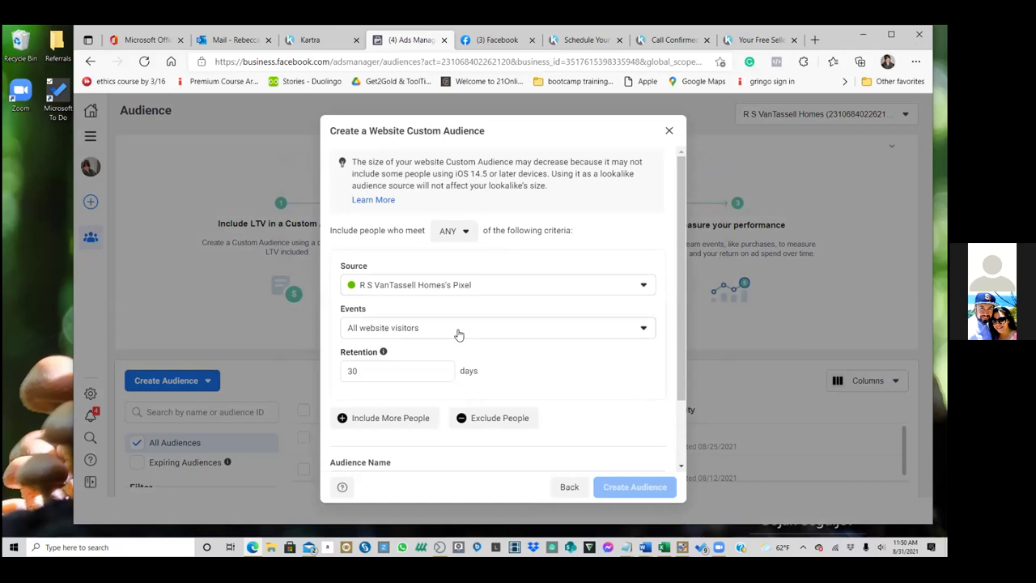
# Set the custom audience's event to people who visited specific web pages
pyautogui.scroll(-1, 463, 378)
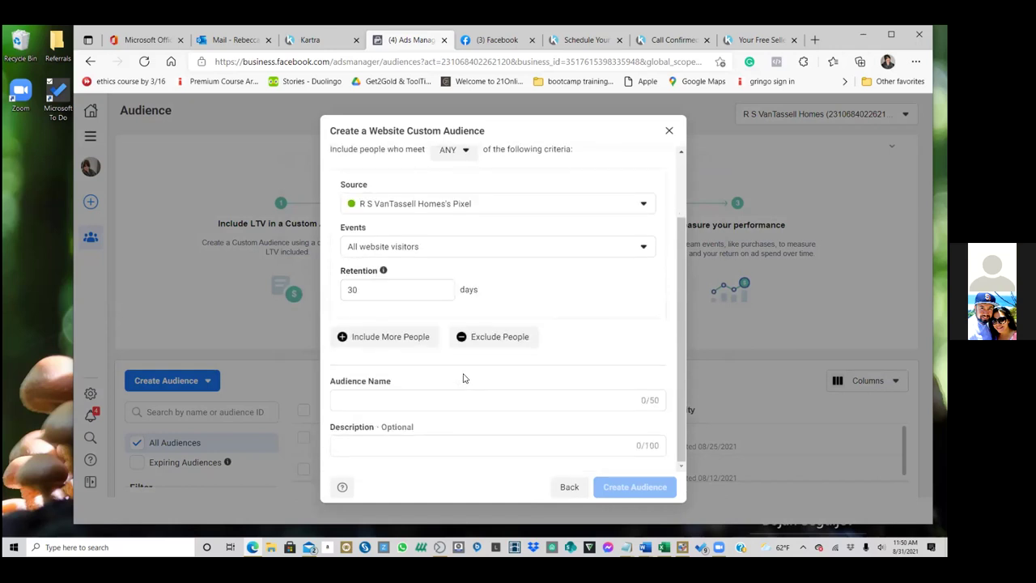
pyautogui.click(403, 250)
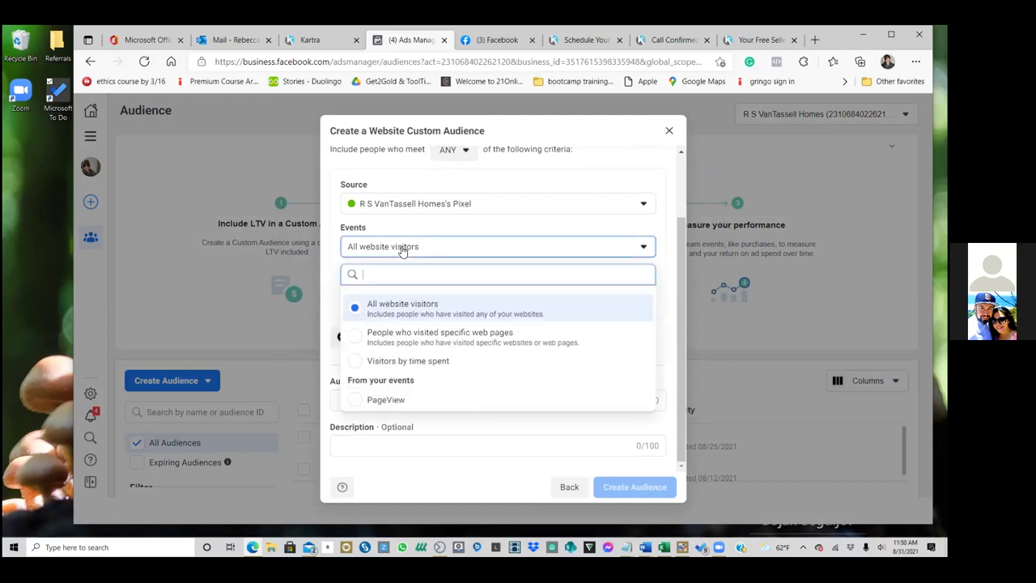
pyautogui.click(411, 338)
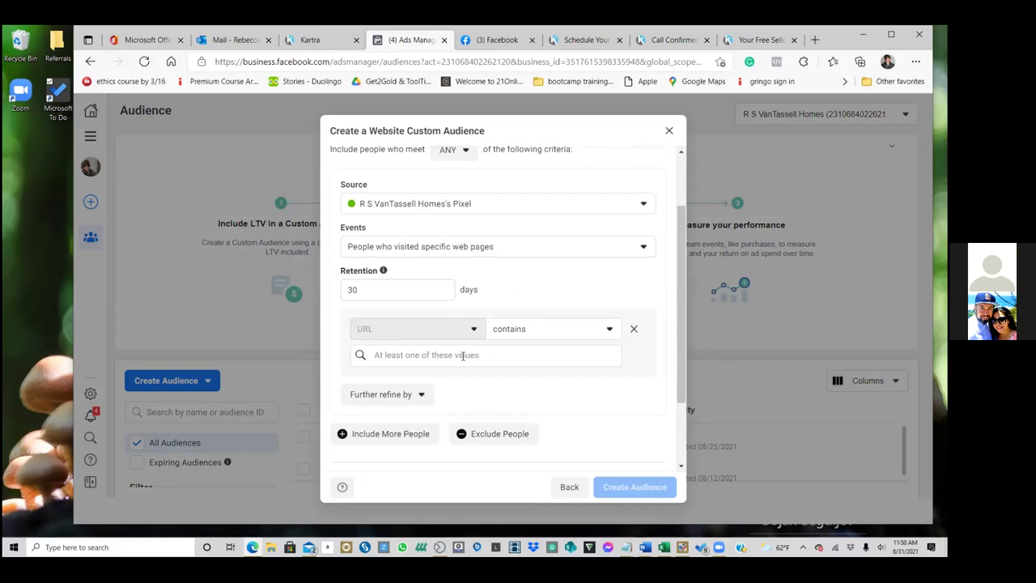
pyautogui.click(571, 40)
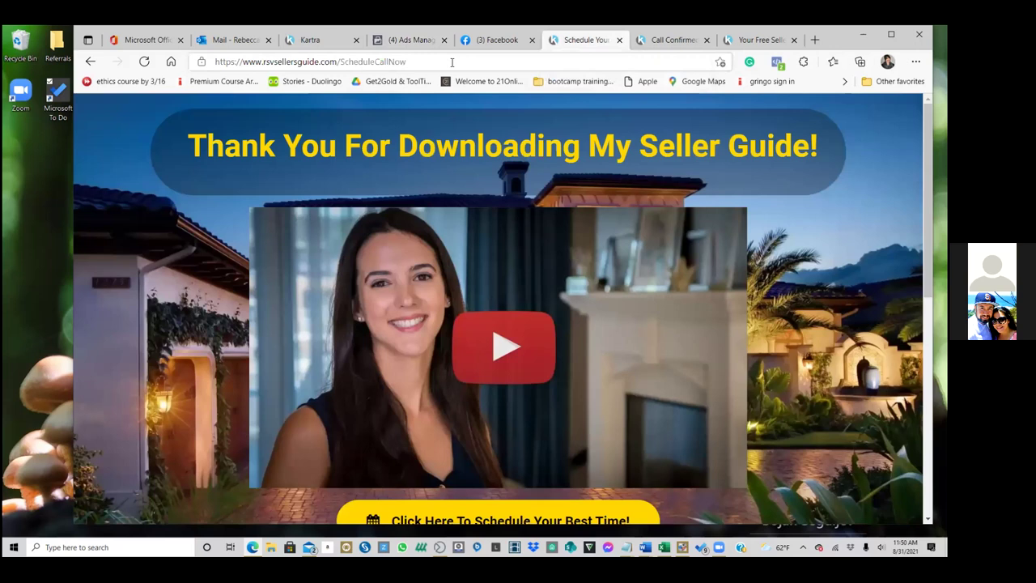
pyautogui.click(234, 63)
pyautogui.rightClick(234, 65)
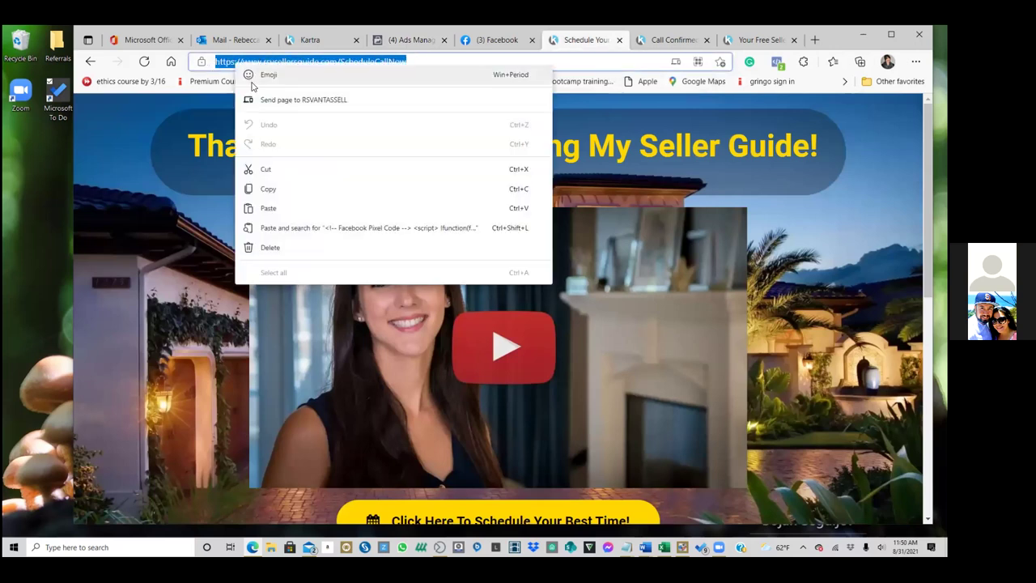
pyautogui.click(265, 169)
pyautogui.click(490, 41)
pyautogui.click(571, 40)
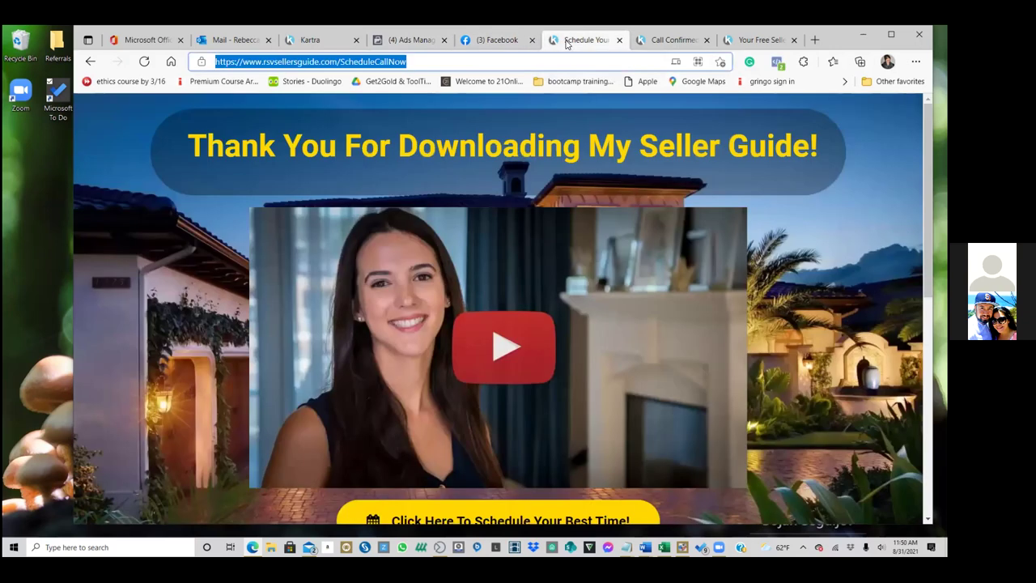
pyautogui.click(260, 63)
pyautogui.moveTo(262, 63); pyautogui.dragTo(407, 69)
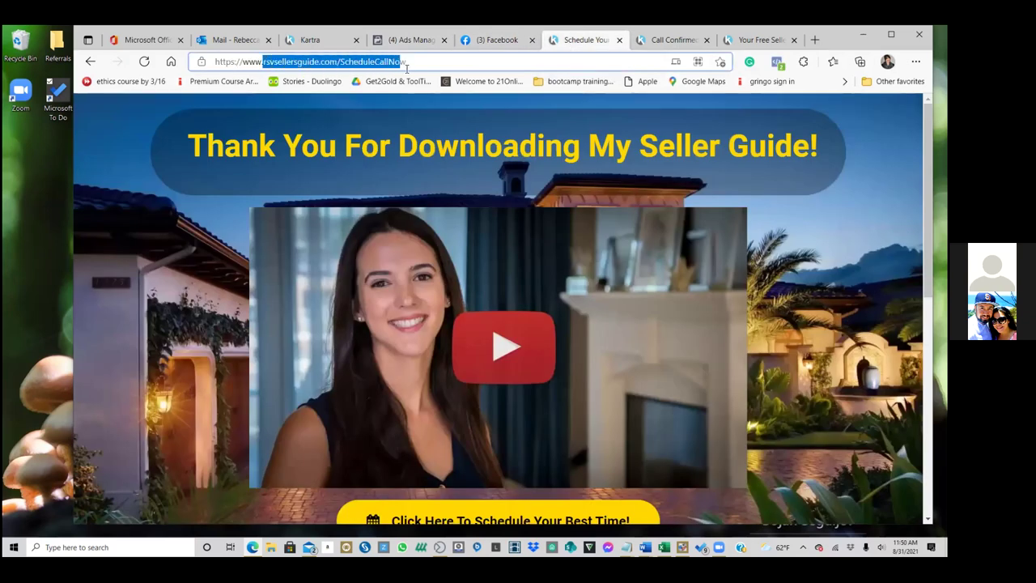
pyautogui.rightClick(369, 62)
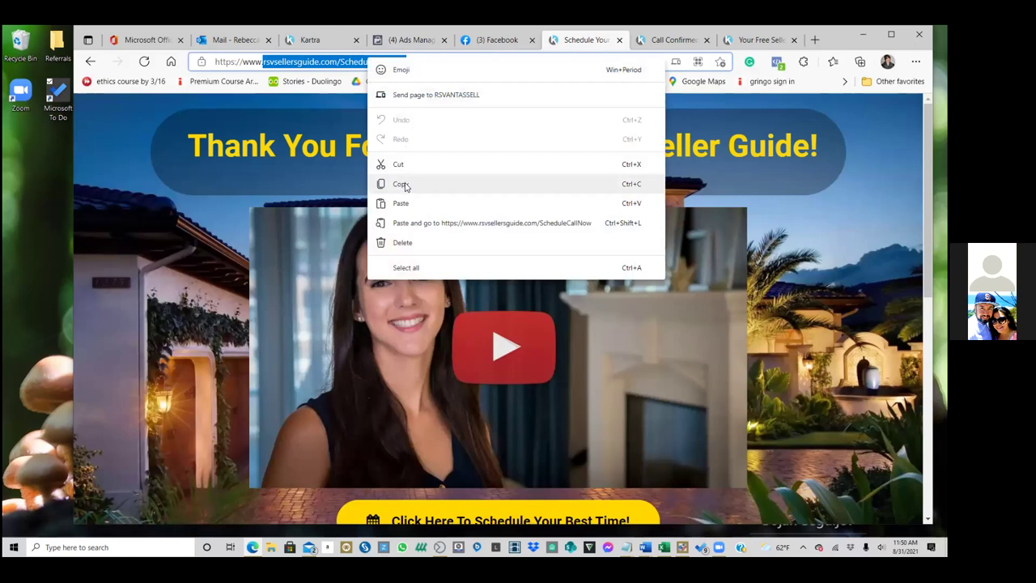
pyautogui.click(406, 187)
pyautogui.click(491, 41)
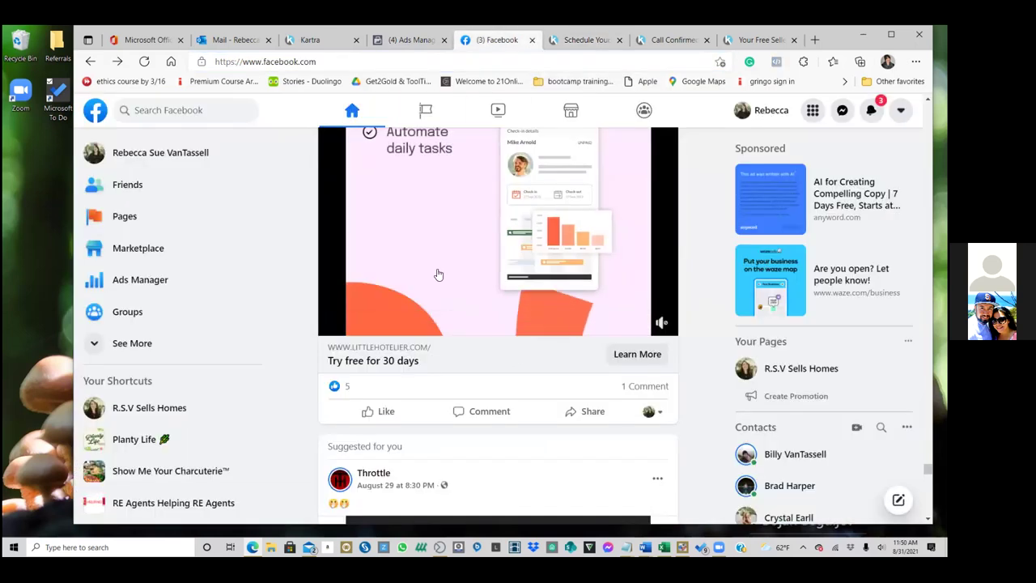
pyautogui.click(416, 40)
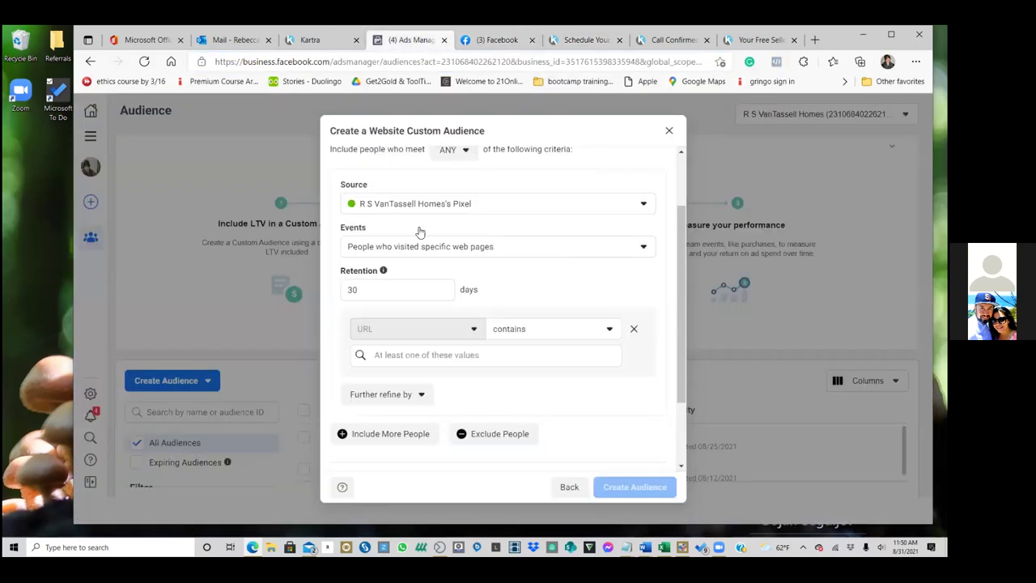
# Copy the opt-in page's address without the www prefix and enter rsvsellersguide.com/DownloadNow as the included URL value
pyautogui.click(437, 360)
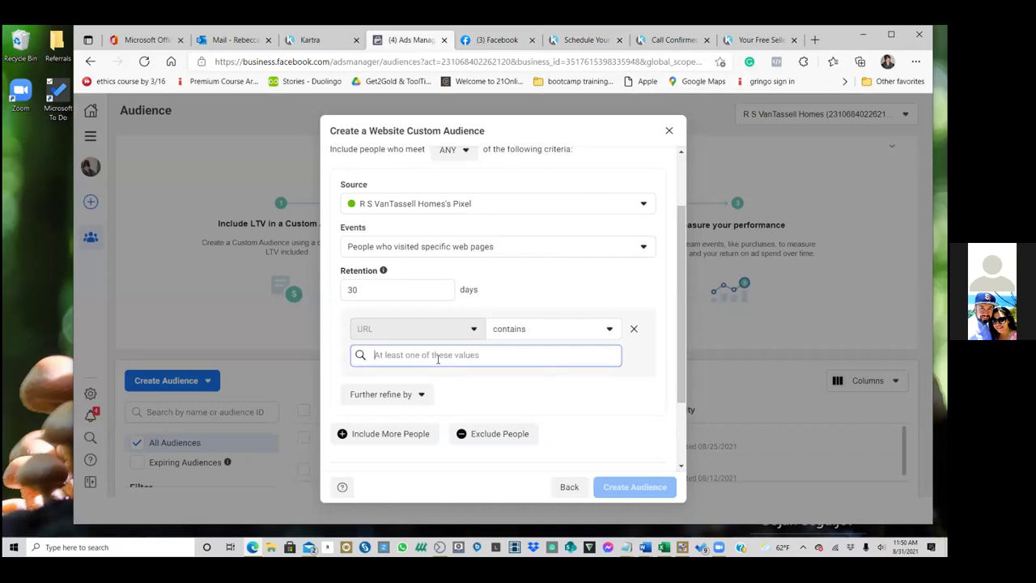
pyautogui.click(742, 40)
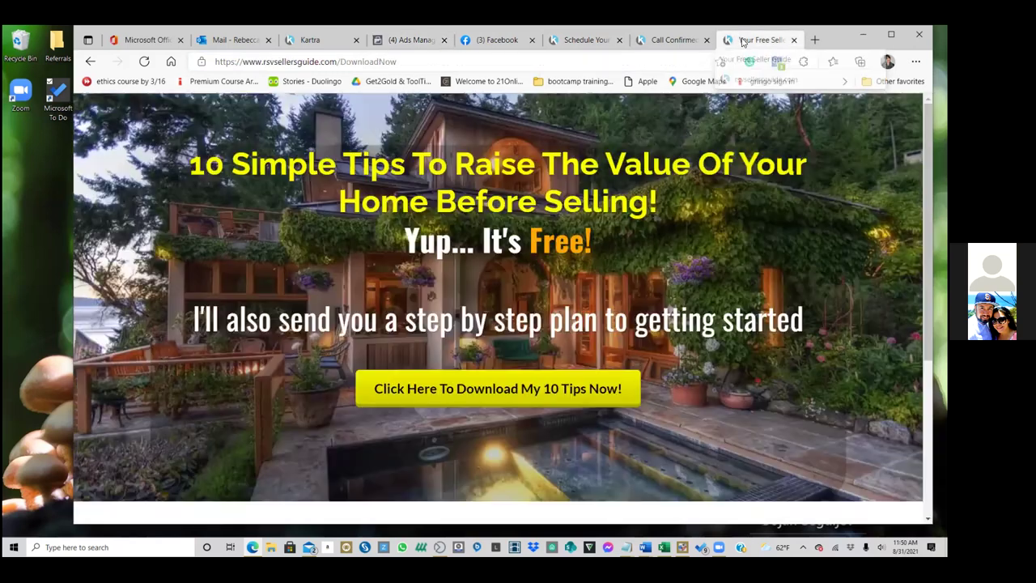
pyautogui.click(686, 40)
pyautogui.click(585, 41)
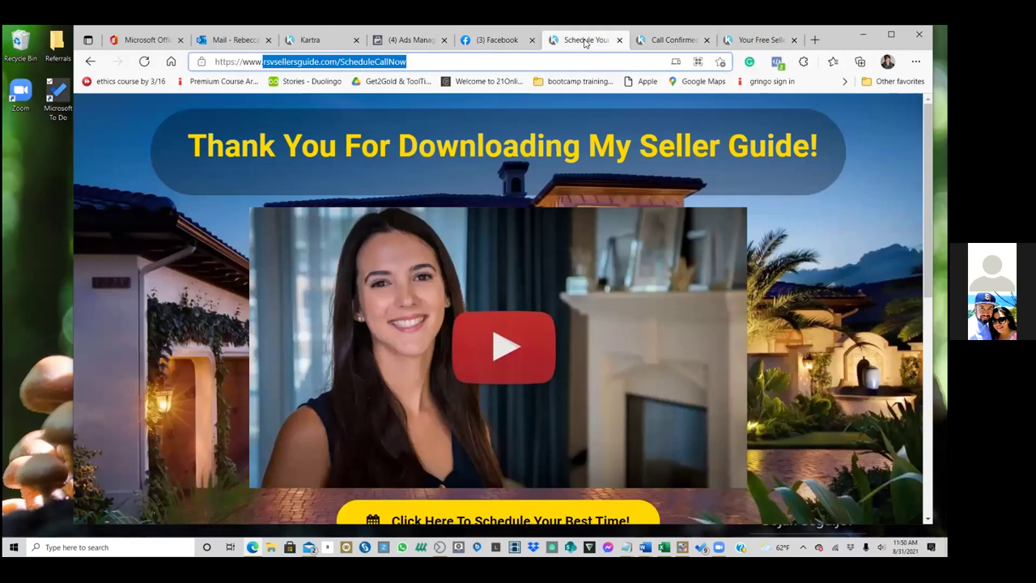
pyautogui.click(665, 40)
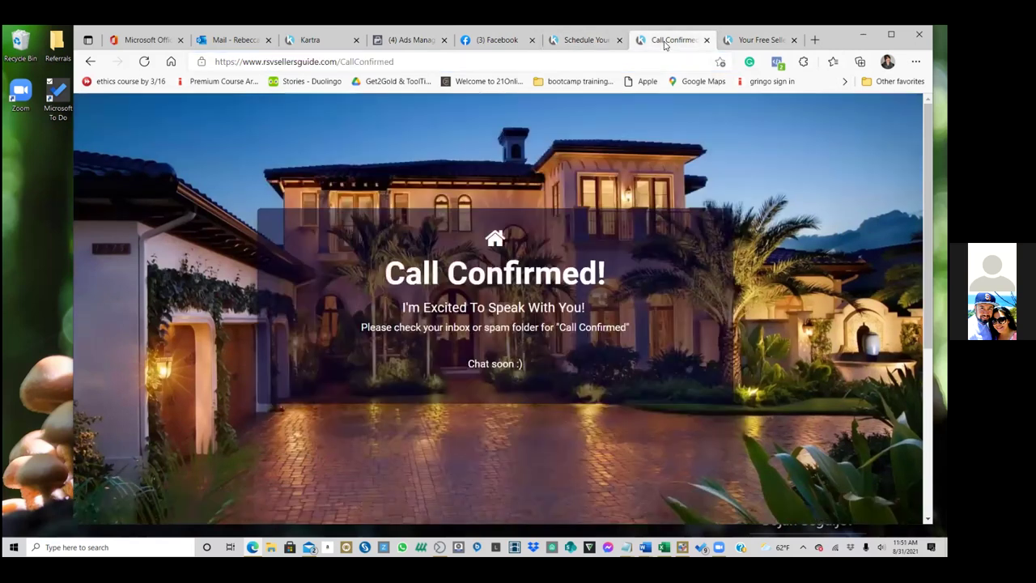
pyautogui.click(759, 41)
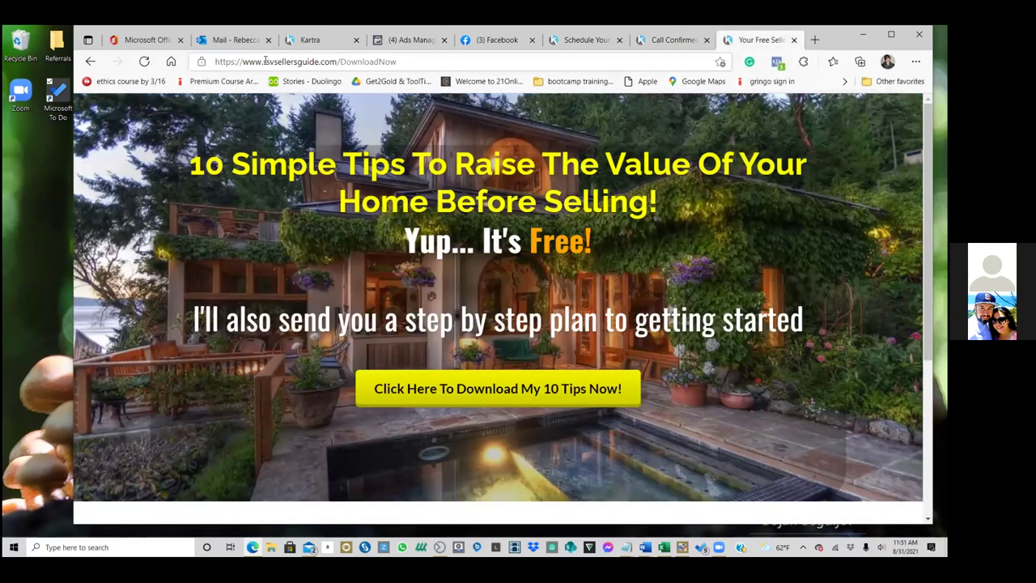
pyautogui.moveTo(265, 61)
pyautogui.mouseDown()
pyautogui.moveTo(348, 61)
pyautogui.moveTo(267, 62)
pyautogui.mouseUp()
pyautogui.click(367, 61)
pyautogui.rightClick(269, 63)
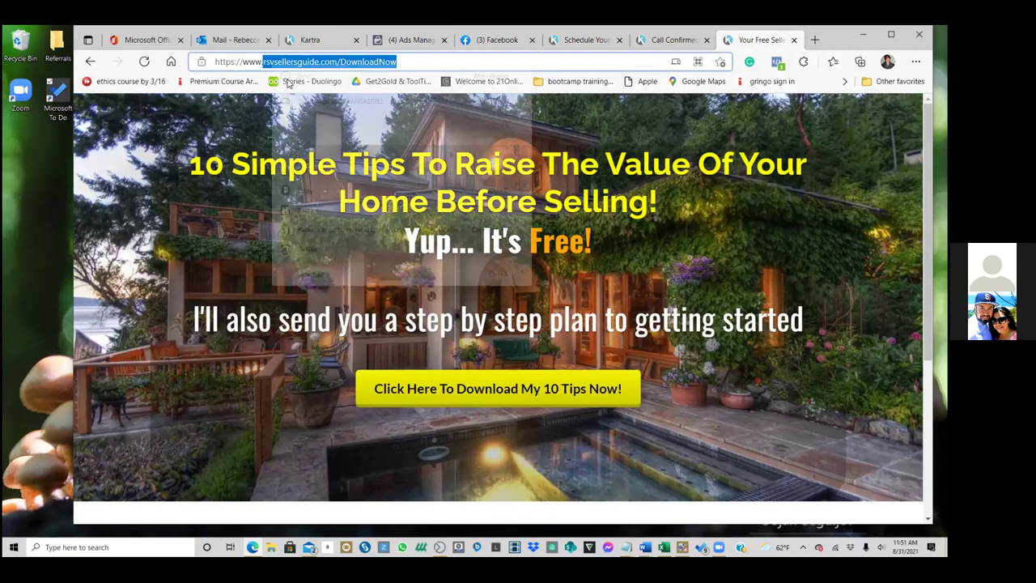
pyautogui.click(305, 190)
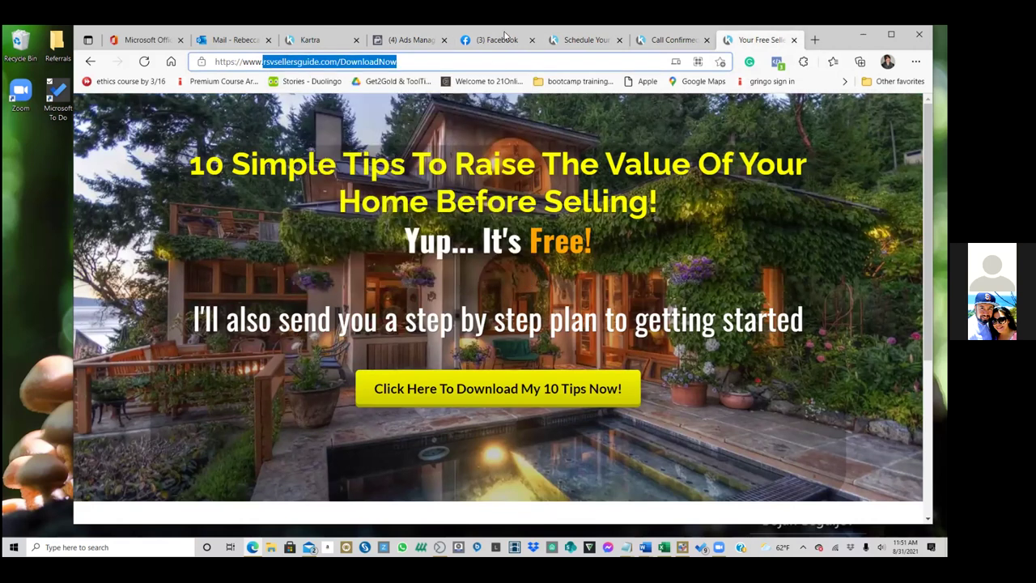
pyautogui.click(416, 41)
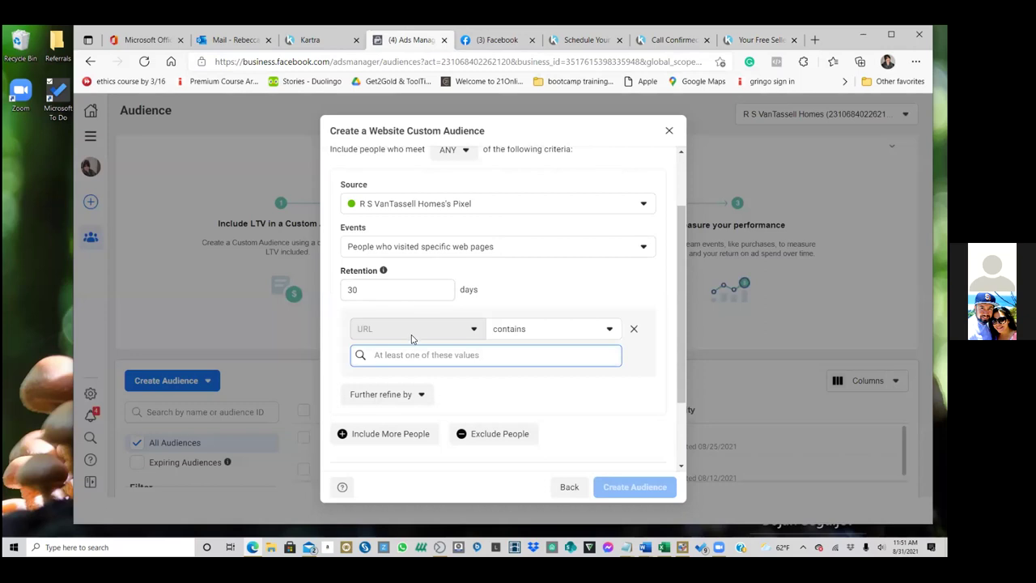
pyautogui.hotkey('ctrl', 'v')
pyautogui.click(520, 296)
pyautogui.click(444, 289)
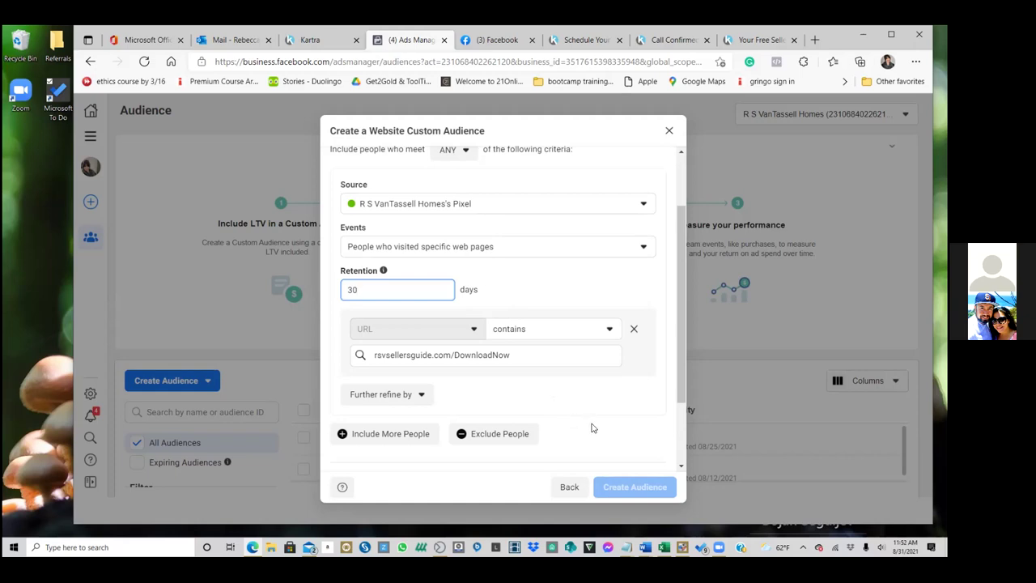
# Name the audience "Seller Guide Opt In Page (only)"
pyautogui.scroll(-2, 595, 402)
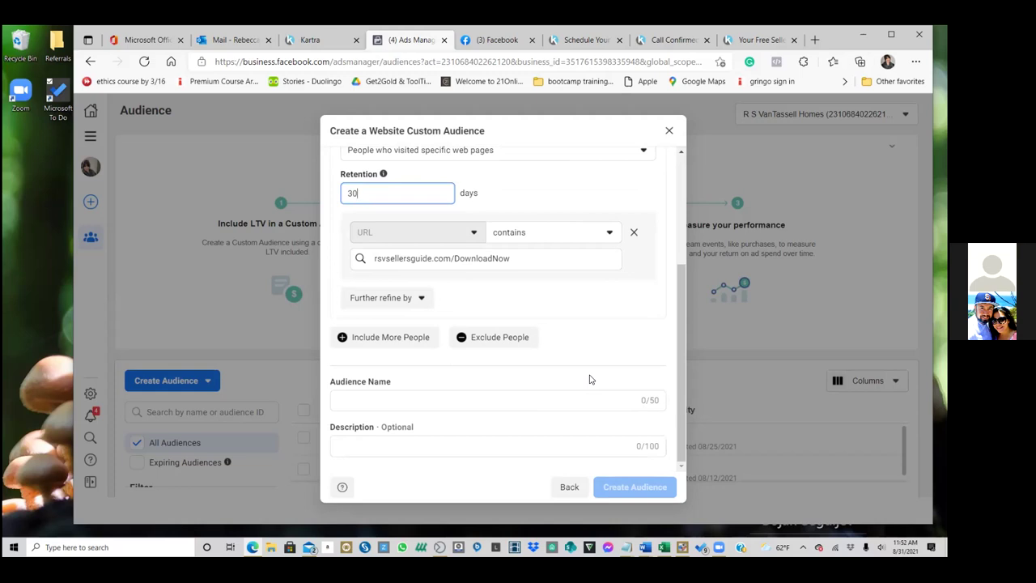
pyautogui.click(472, 399)
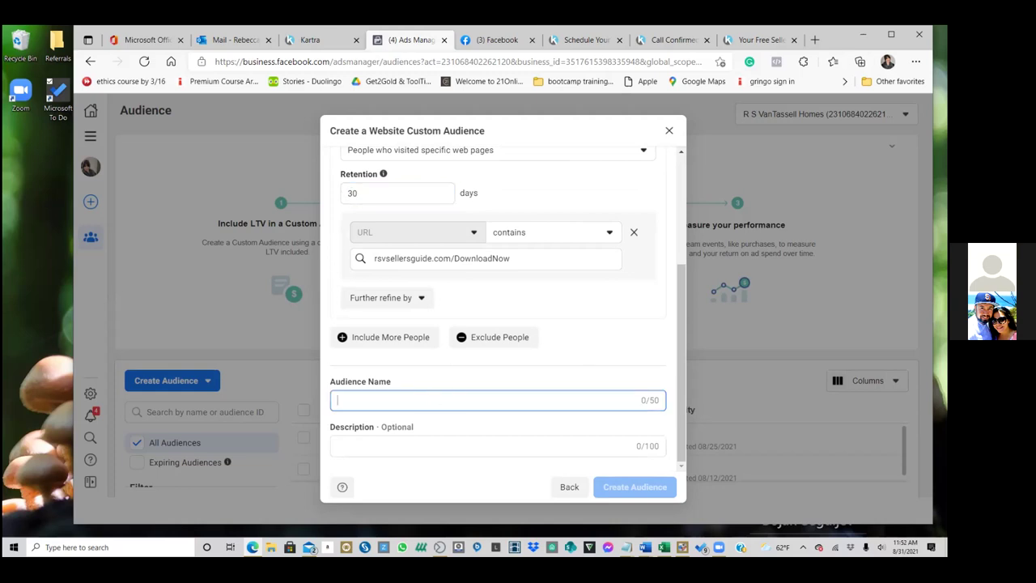
pyautogui.write('Selle')
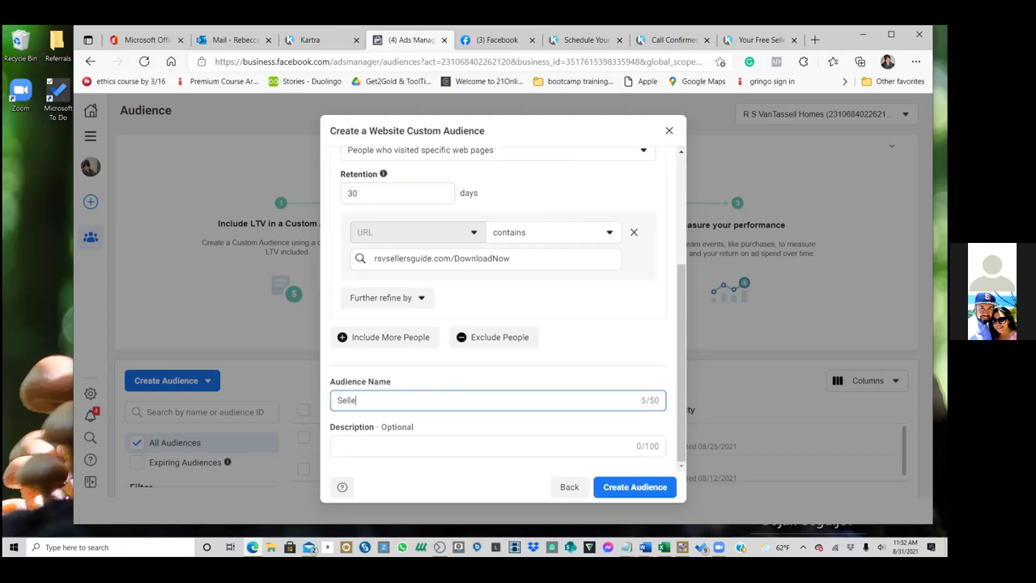
pyautogui.write('r Guide Page')
pyautogui.press('BackSpace')
pyautogui.press('BackSpace')
pyautogui.press('BackSpace')
pyautogui.press('BackSpace')
pyautogui.write('Opt In pag')
pyautogui.press('BackSpace')
pyautogui.press('BackSpace')
pyautogui.write('Page (only)')
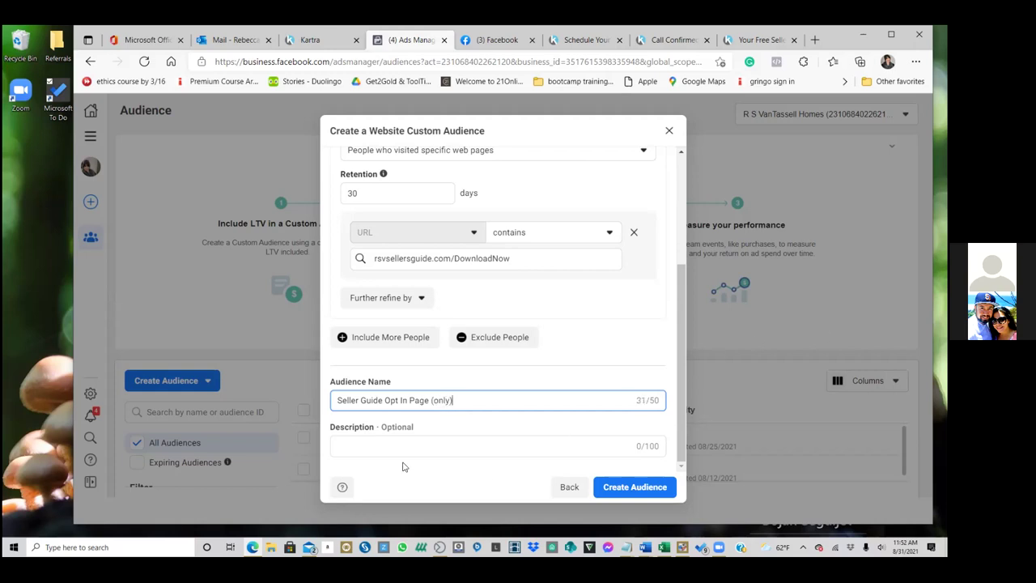
# Insert "Visitors" before "(only)" so the audience name reads "Seller Guide Opt In Page Visitors (only)"
pyautogui.click(429, 399)
pyautogui.write('Visits')
pyautogui.click(451, 400)
pyautogui.write('ors')
pyautogui.click(447, 446)
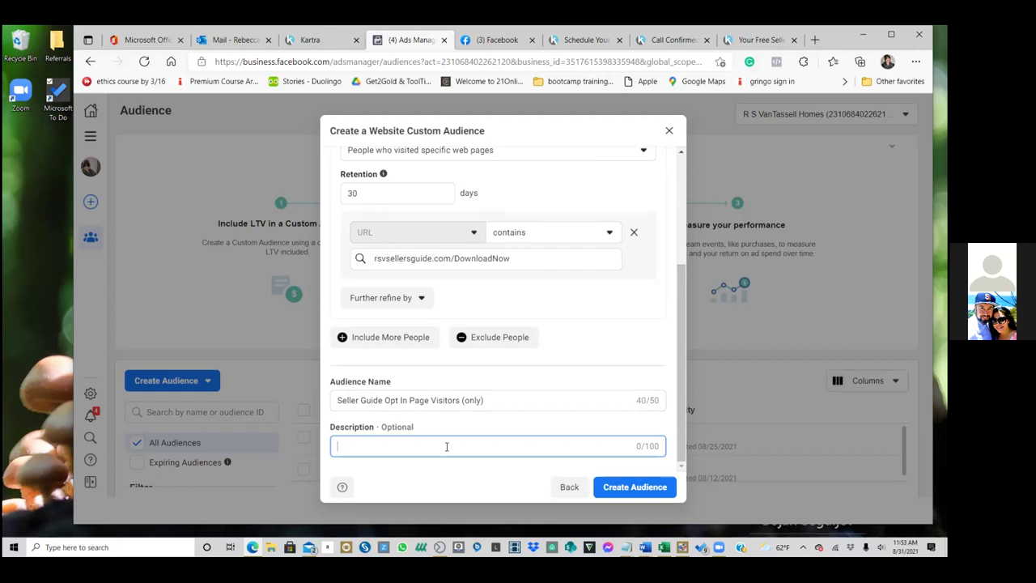
# Add an exclusion to the audience for people who visited specific web pages
pyautogui.click(485, 336)
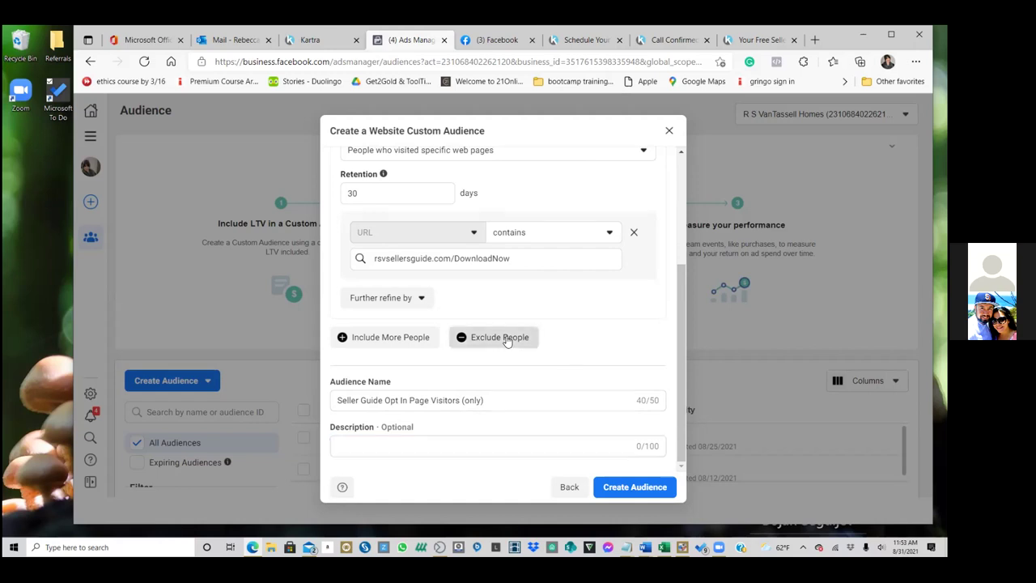
pyautogui.scroll(-1, 607, 335)
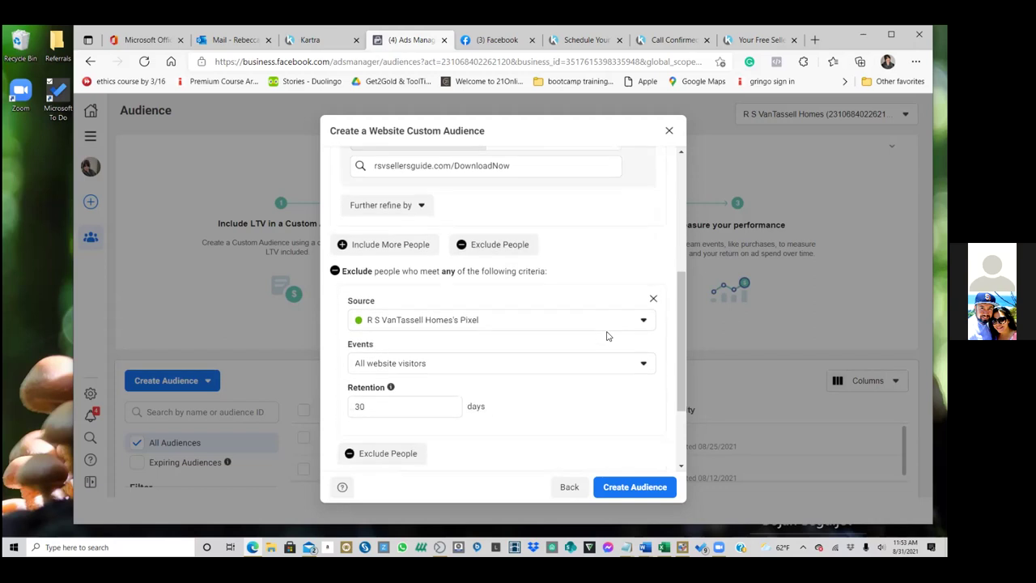
pyautogui.scroll(-1, 606, 336)
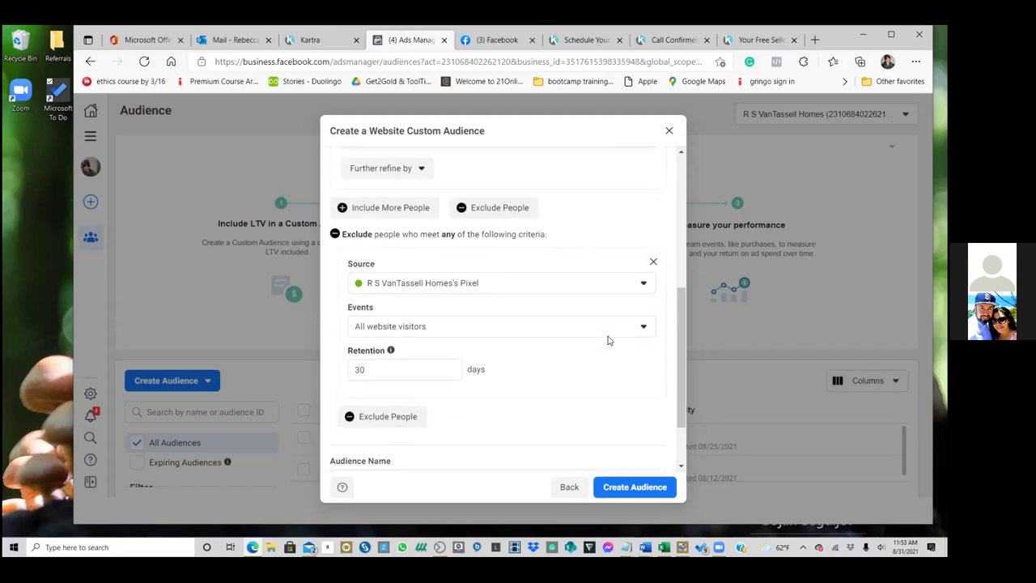
pyautogui.click(548, 332)
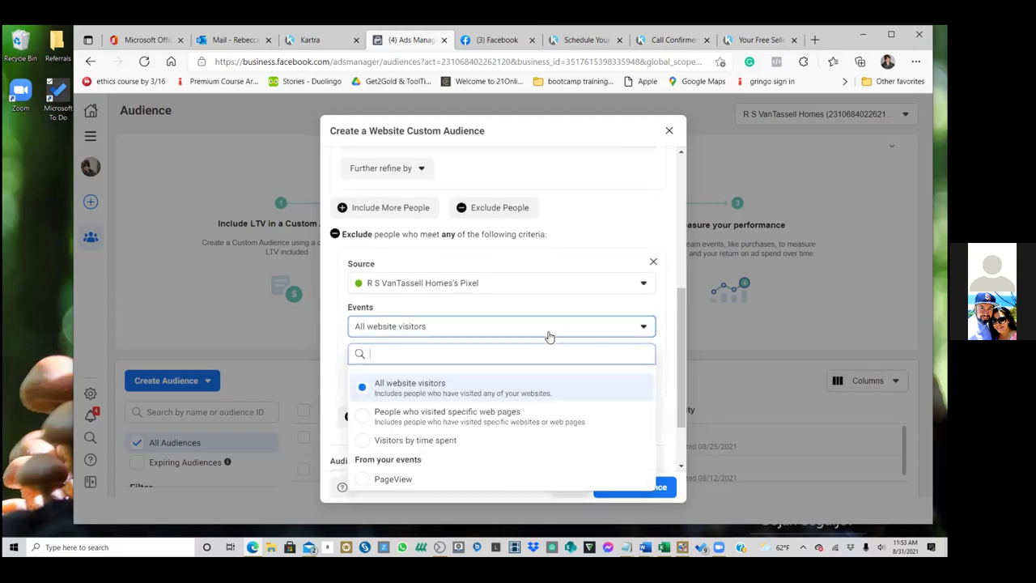
pyautogui.click(512, 417)
pyautogui.scroll(-1, 549, 364)
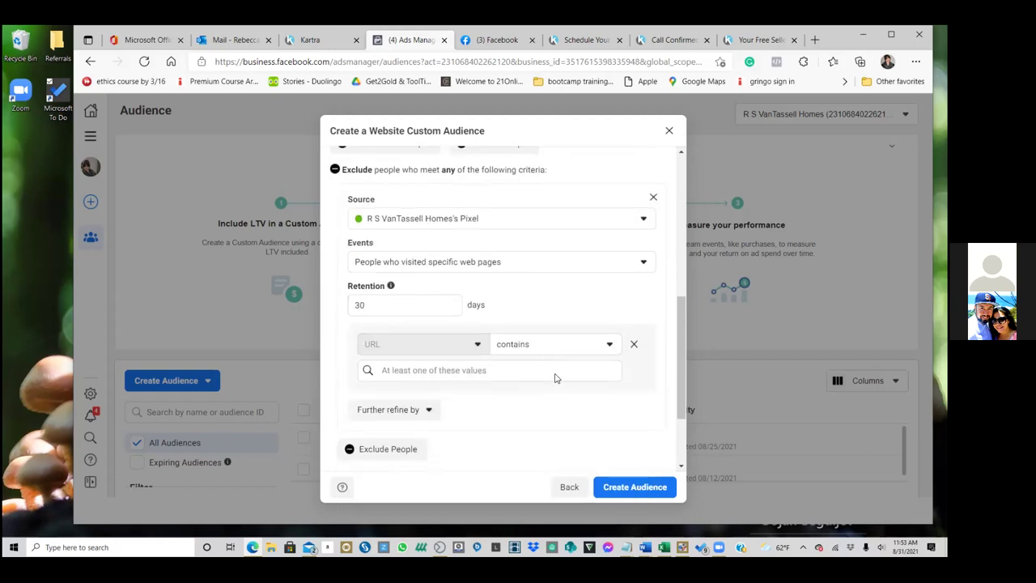
# Copy the call confirmation page's address and add rsvsellersguide.com/CallConfirmed as an excluded URL value
pyautogui.click(554, 378)
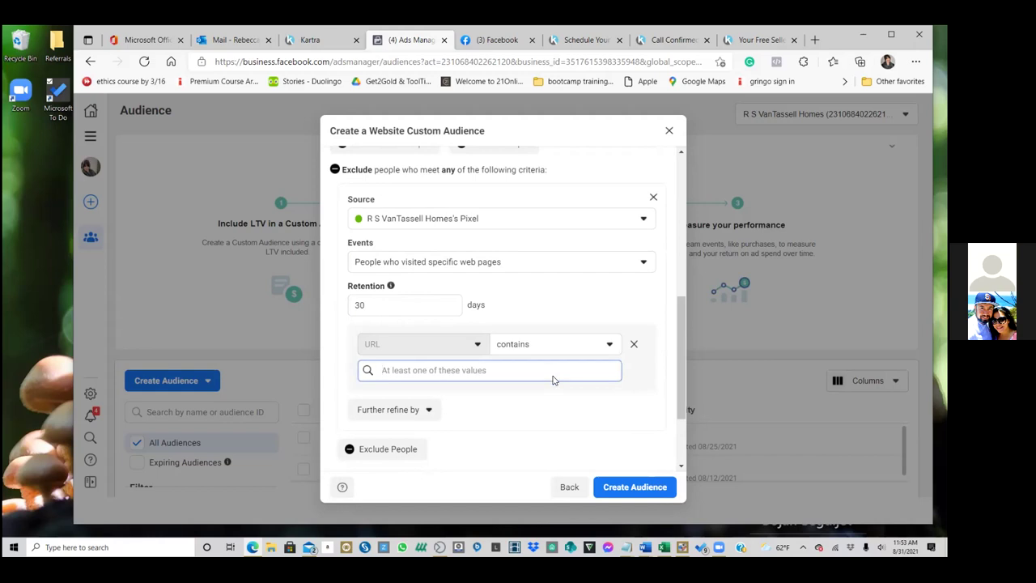
pyautogui.click(661, 41)
pyautogui.moveTo(263, 63); pyautogui.dragTo(396, 63)
pyautogui.doubleClick(367, 61)
pyautogui.moveTo(308, 66); pyautogui.dragTo(264, 63)
pyautogui.rightClick(271, 66)
pyautogui.click(304, 190)
pyautogui.click(401, 40)
pyautogui.hotkey('ctrl', 'v')
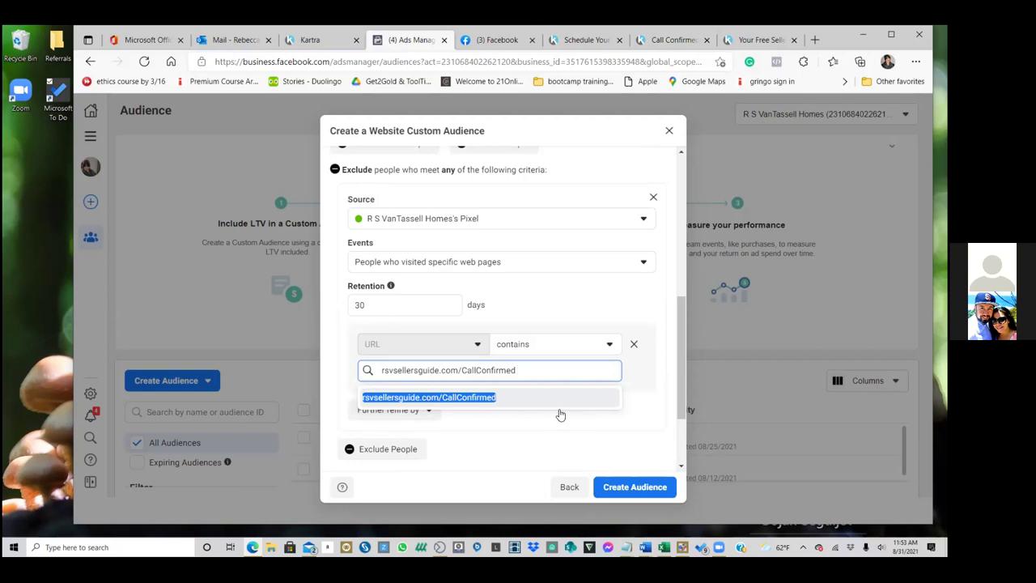
pyautogui.click(490, 398)
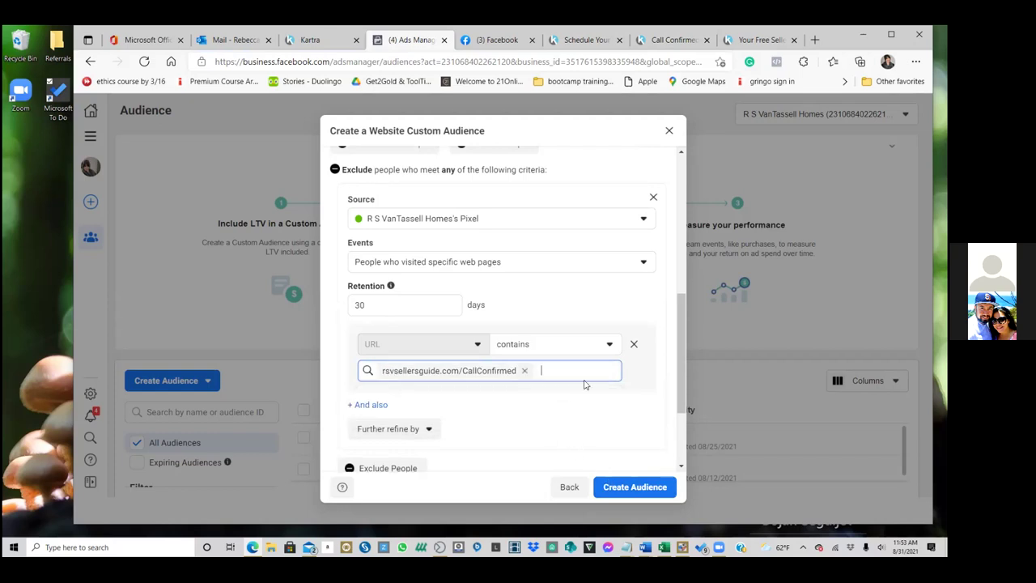
# Copy the schedule call page's address and add rsvsellersguide.com/ScheduleCallNow as a second excluded URL value
pyautogui.click(601, 43)
pyautogui.moveTo(263, 63); pyautogui.dragTo(406, 62)
pyautogui.rightClick(383, 67)
pyautogui.click(410, 39)
pyautogui.hotkey('ctrl', 'v')
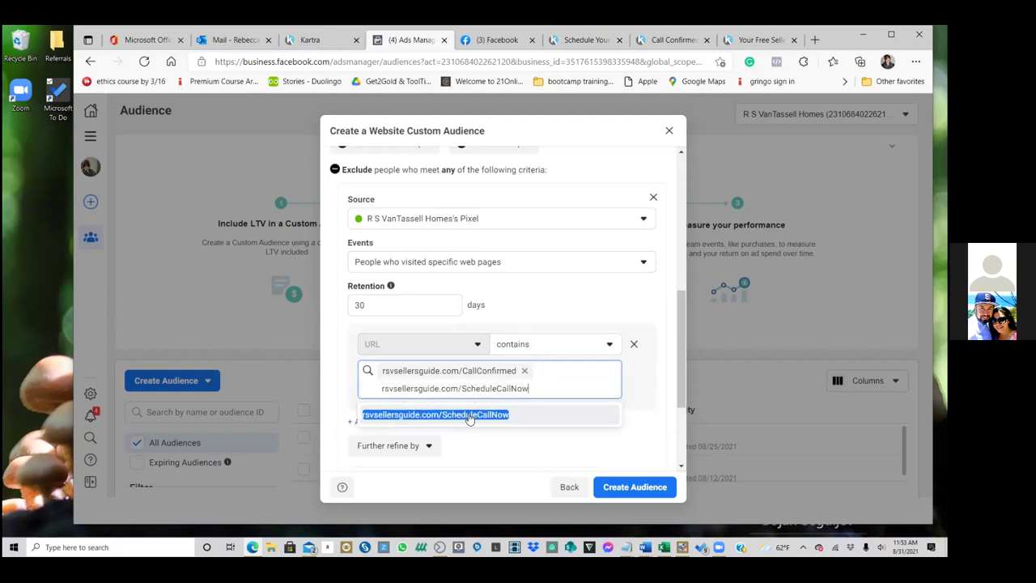
pyautogui.click(469, 415)
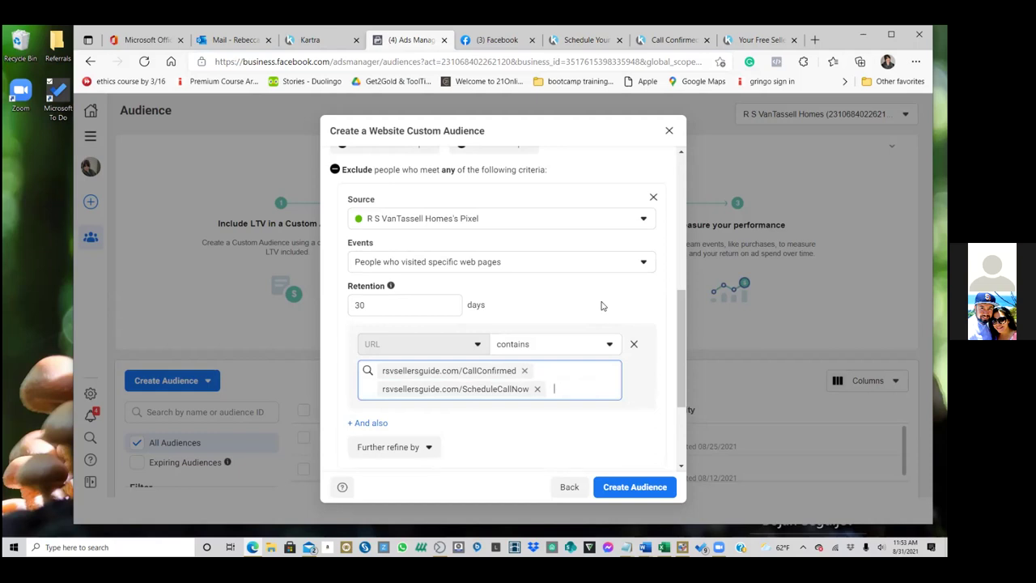
pyautogui.scroll(-1, 602, 306)
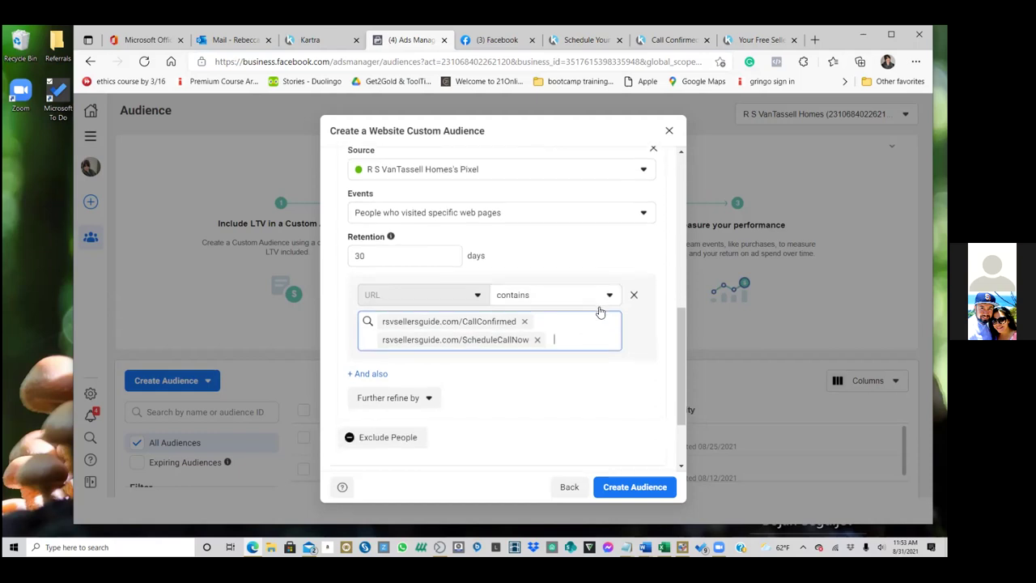
# Create the opt-in page visitors audience with its exclusions and dismiss the completion dialog
pyautogui.click(624, 489)
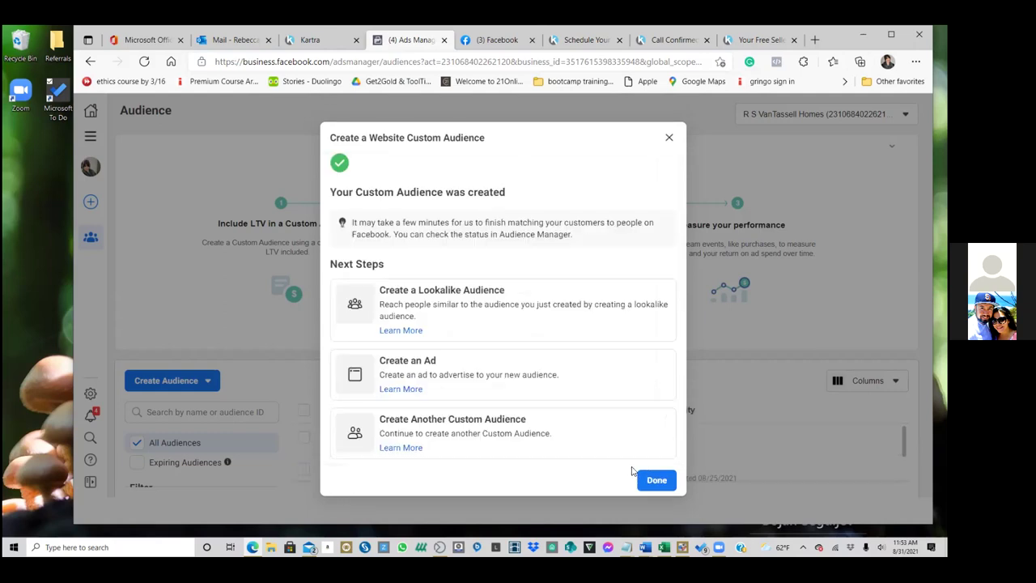
pyautogui.click(644, 479)
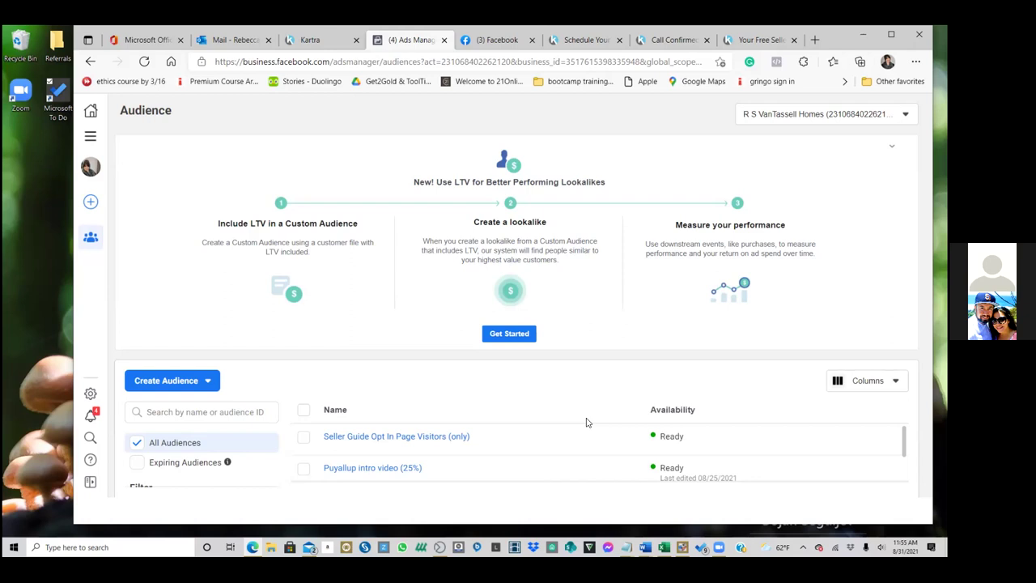
# Start another custom audience with Website as its source
pyautogui.click(174, 384)
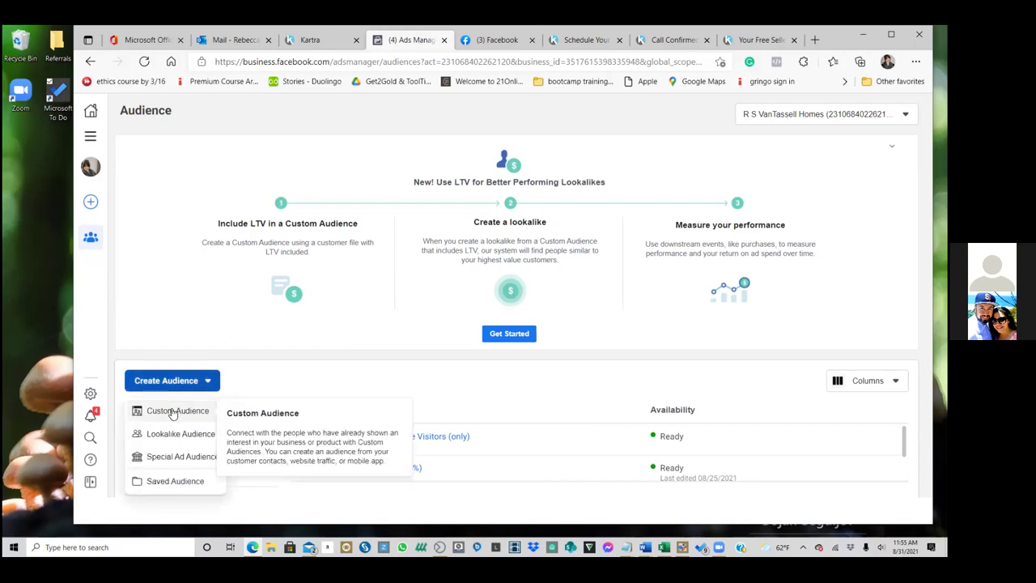
pyautogui.click(172, 411)
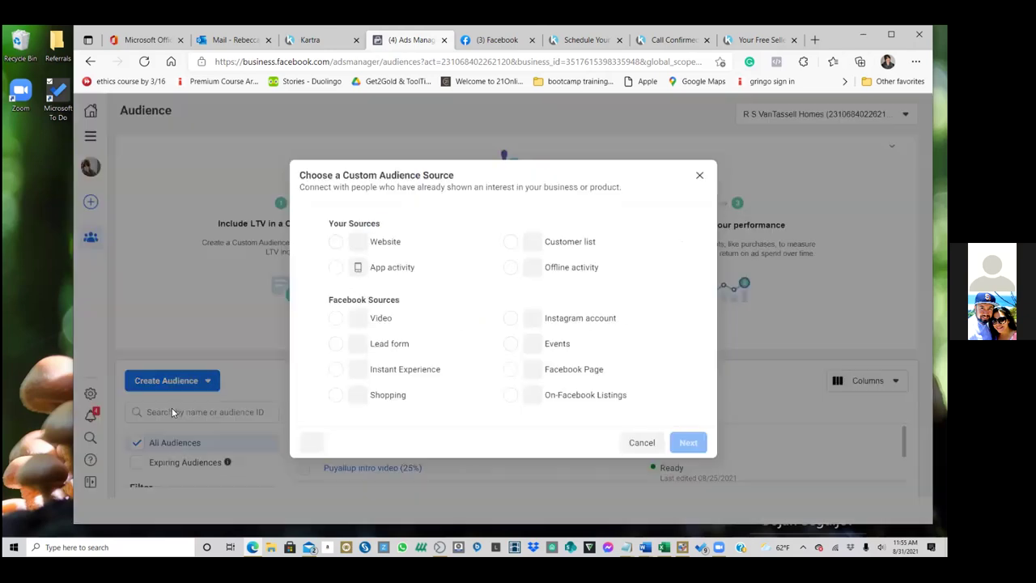
pyautogui.click(336, 244)
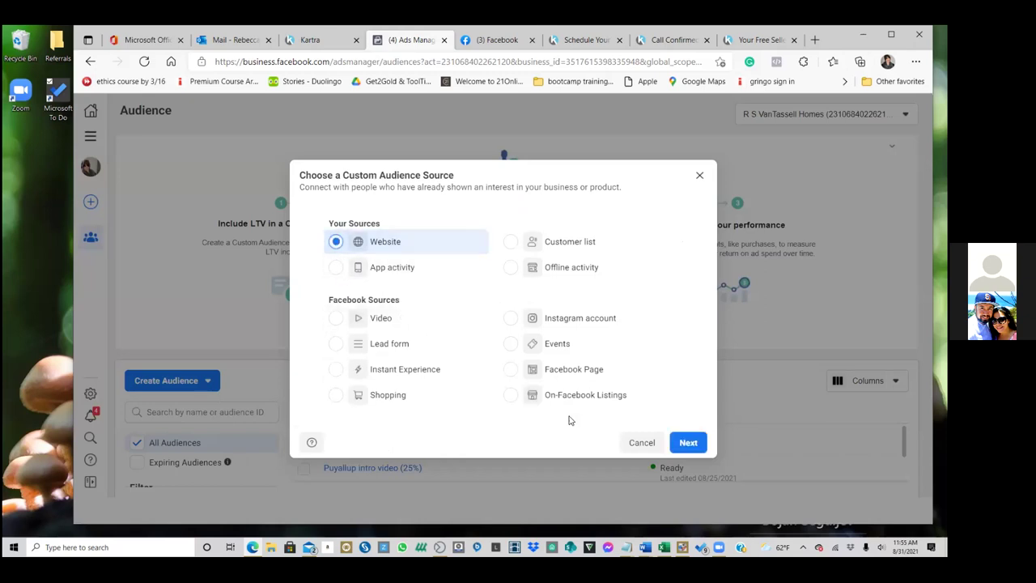
pyautogui.click(689, 441)
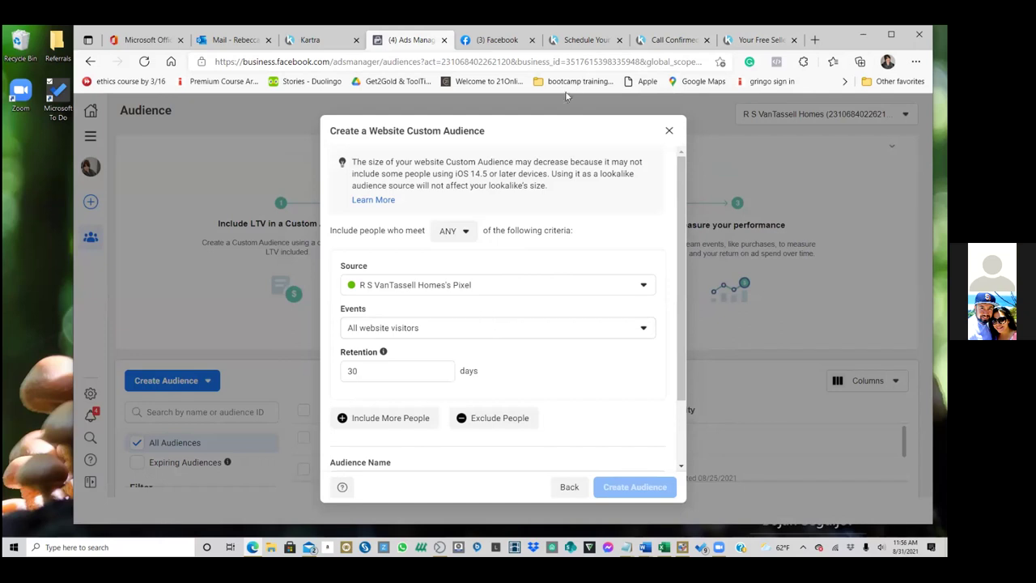
# Copy the address rsvsellersguide.com/ScheduleCallNow from the schedule call page and return to the audience form
pyautogui.click(582, 40)
pyautogui.doubleClick(368, 65)
pyautogui.rightClick(368, 68)
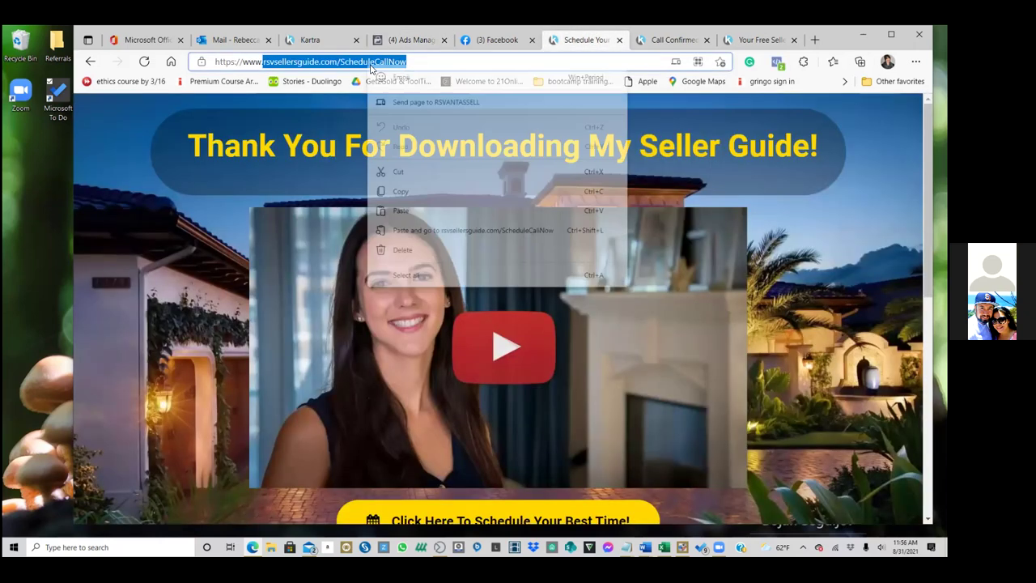
pyautogui.click(408, 185)
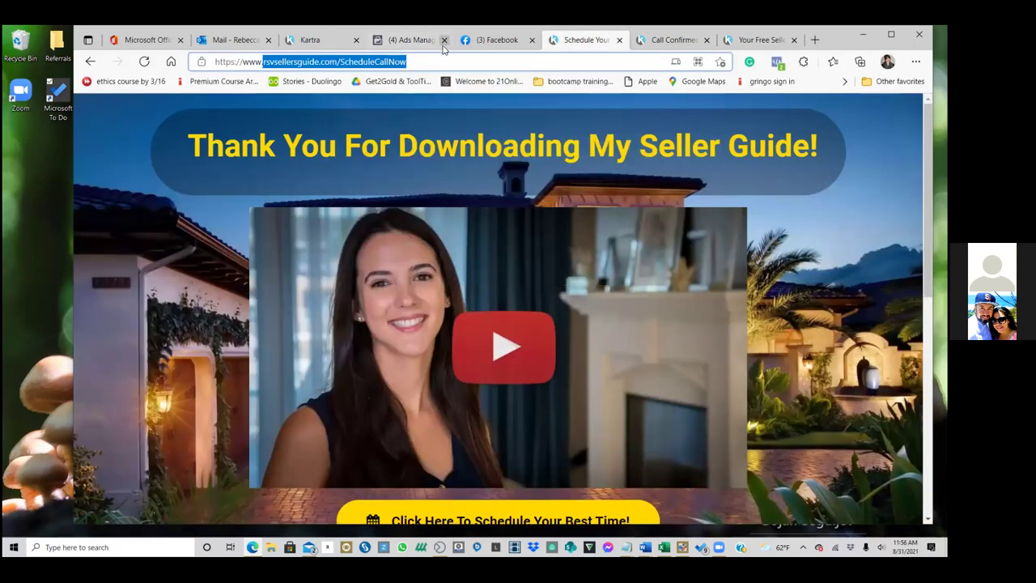
pyautogui.click(412, 40)
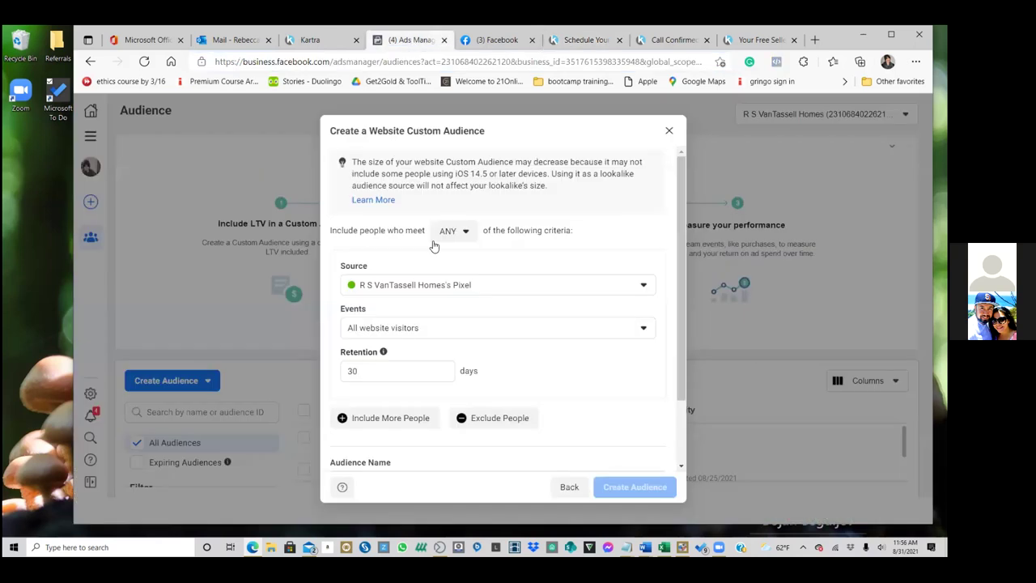
# Base the audience on people who visited specific web pages and set its retention to 180 days
pyautogui.click(421, 330)
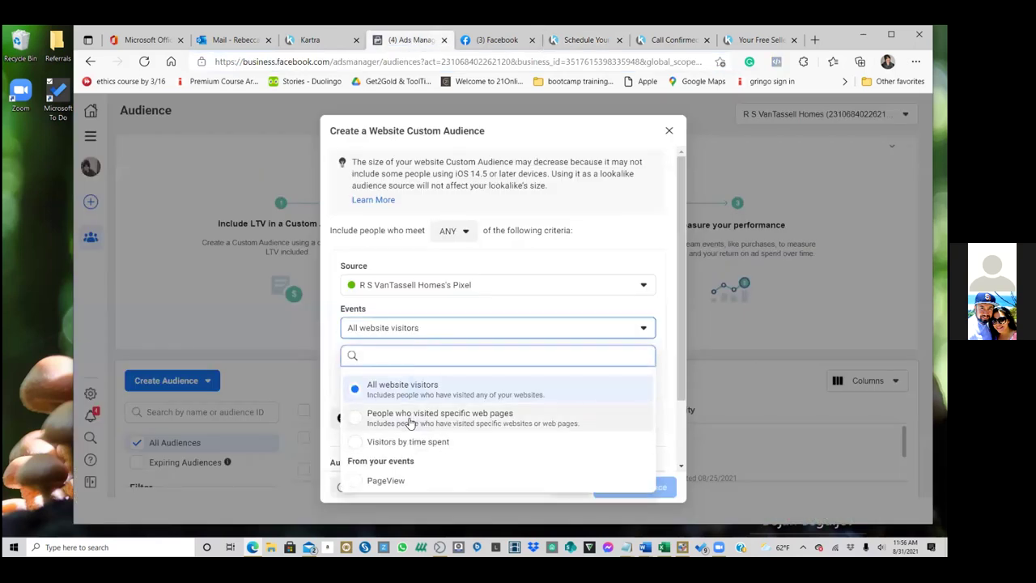
pyautogui.click(411, 418)
pyautogui.scroll(-1, 521, 378)
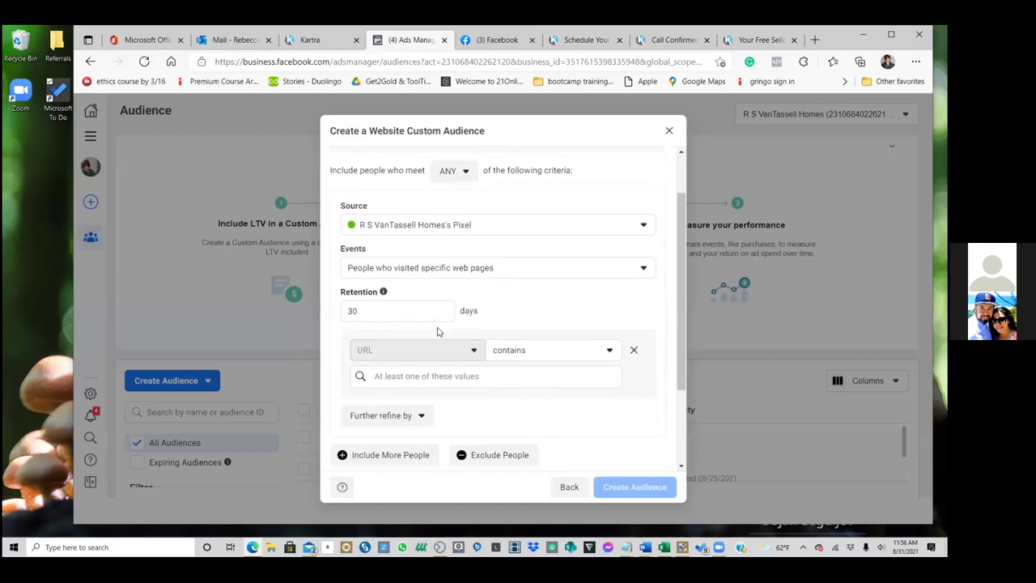
pyautogui.click(380, 310)
pyautogui.write('-180')
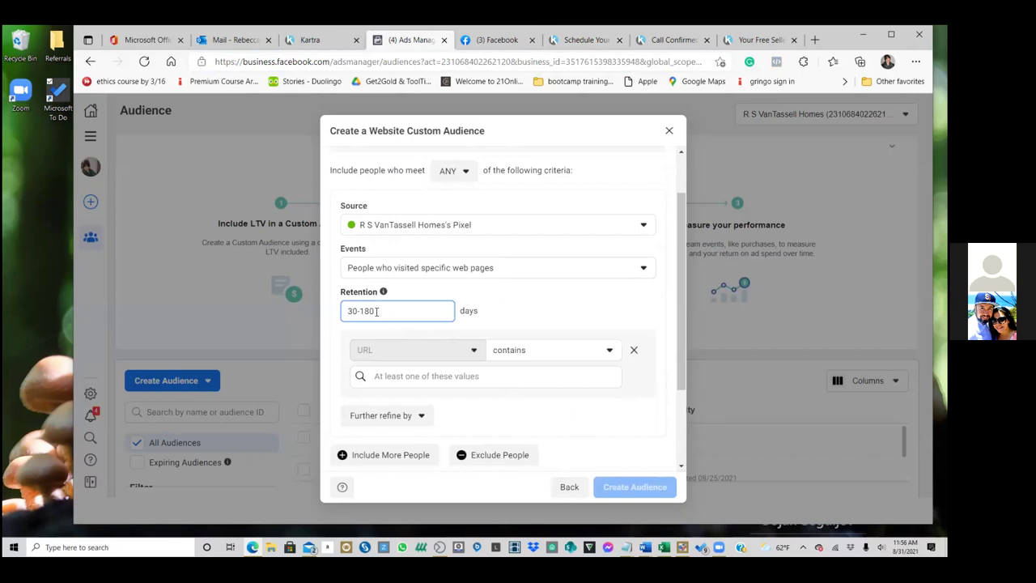
pyautogui.moveTo(361, 311); pyautogui.dragTo(345, 310)
pyautogui.press('BackSpace')
# Add rsvsellersguide.com/ScheduleCallNow as the included URL value
pyautogui.click(389, 376)
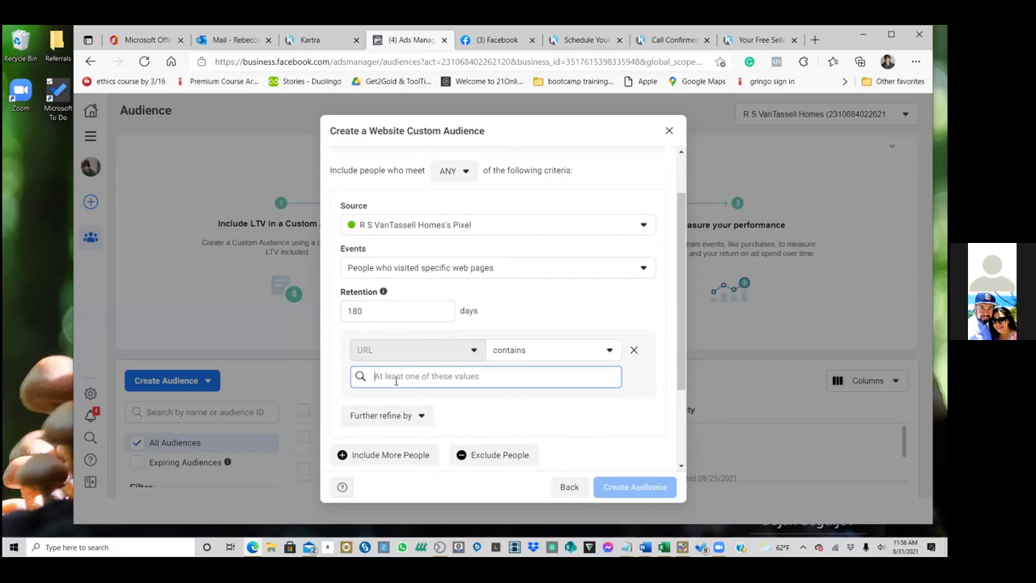
pyautogui.hotkey('ctrl', 'v')
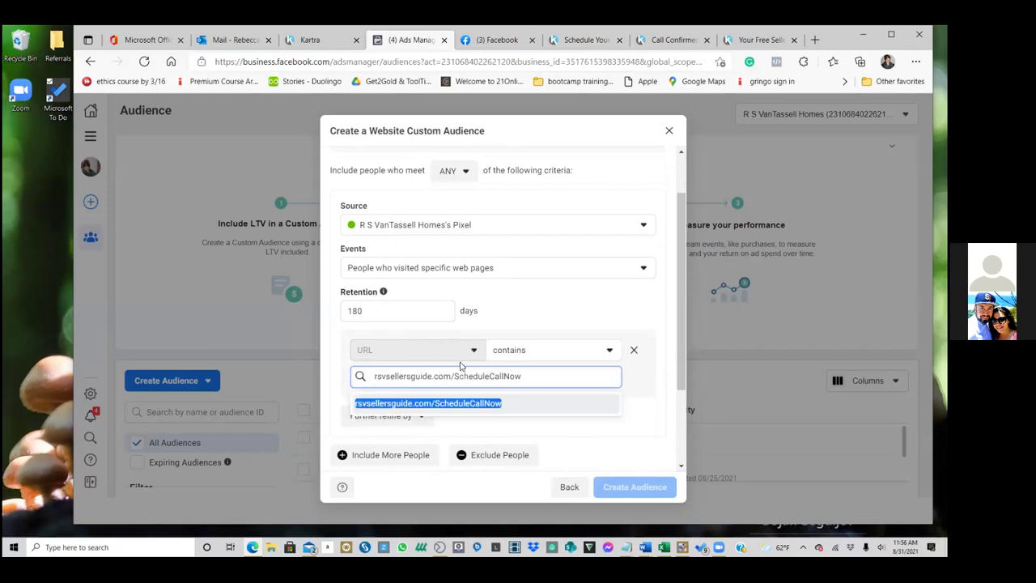
pyautogui.click(478, 401)
# Name the audience "Seller Guide Leads", create it and dismiss the completion dialog
pyautogui.scroll(-3, 493, 401)
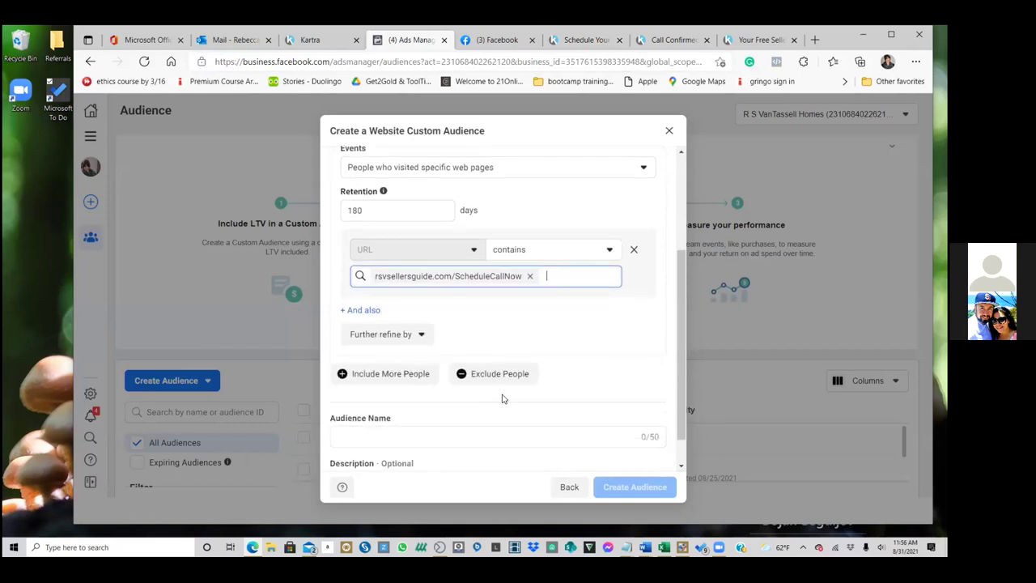
pyautogui.click(503, 399)
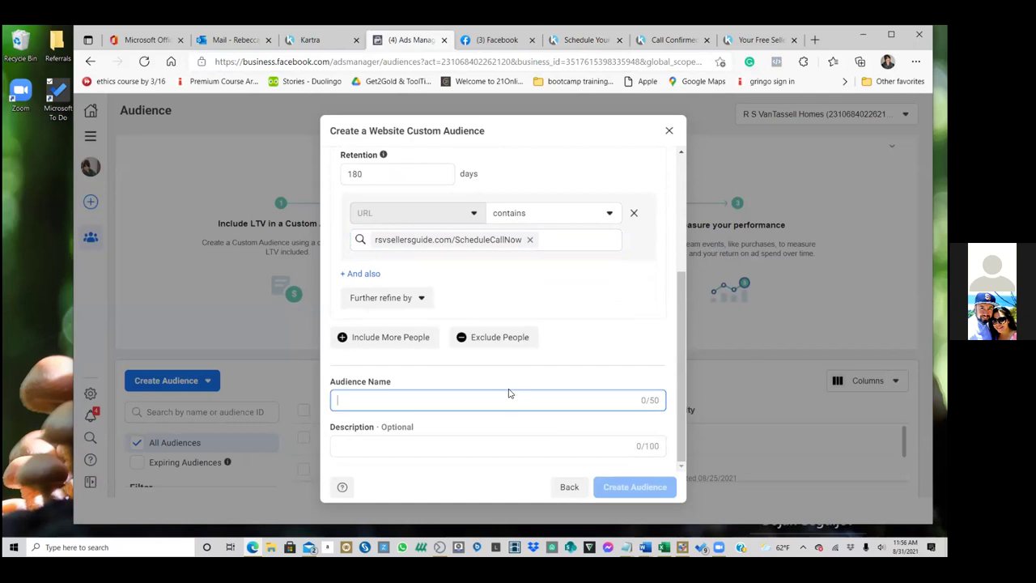
pyautogui.write('Se')
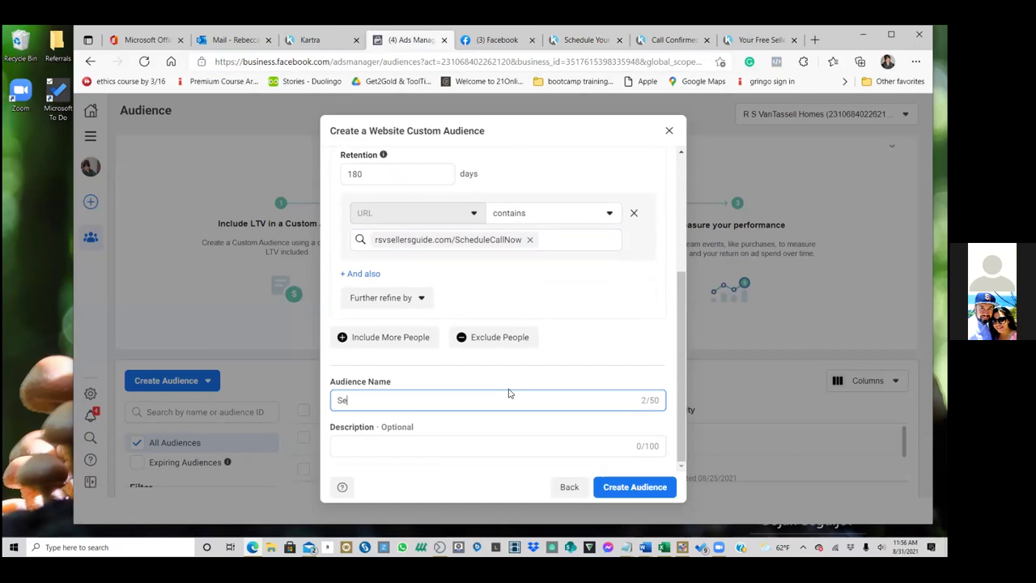
pyautogui.write('ller Guide Leads')
pyautogui.click(648, 488)
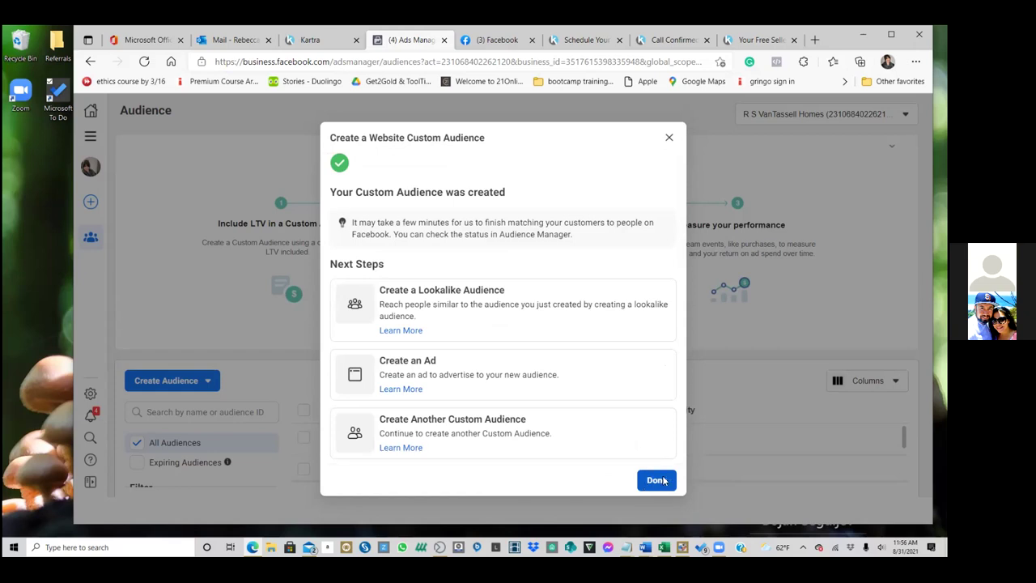
pyautogui.click(662, 481)
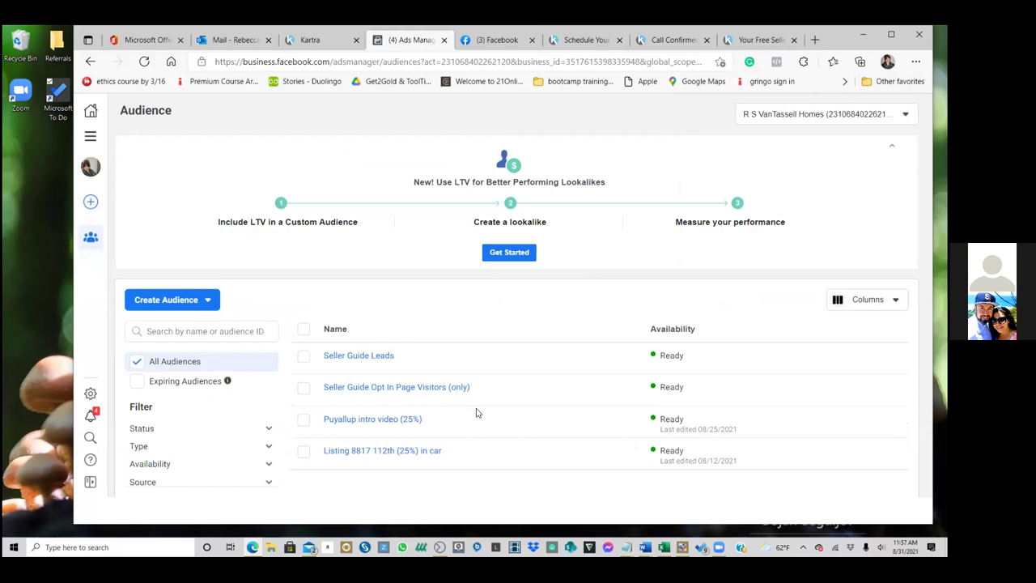
# Start a third website custom audience based on people who visited specific web pages
pyautogui.moveTo(387, 361)
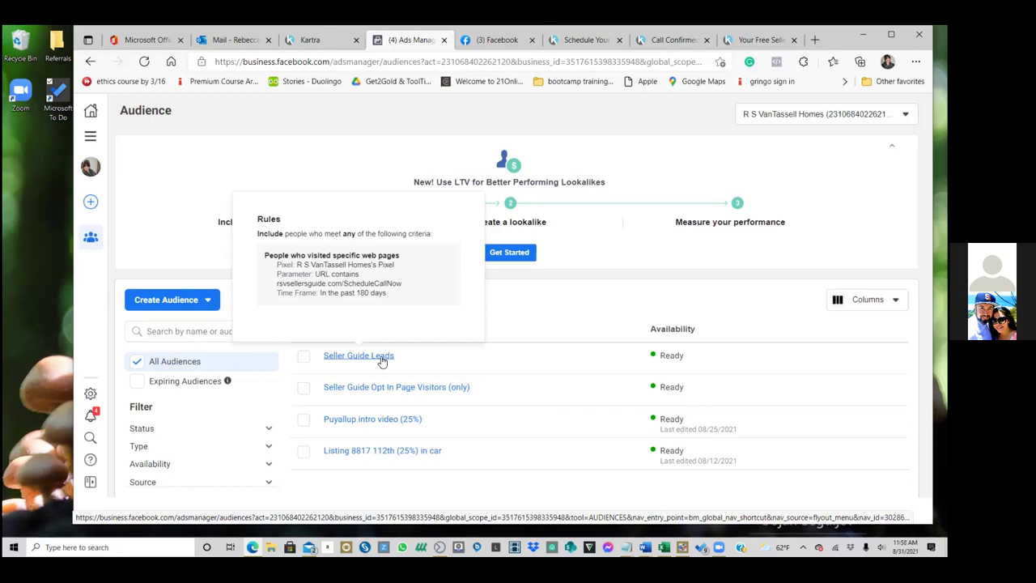
pyautogui.click(183, 299)
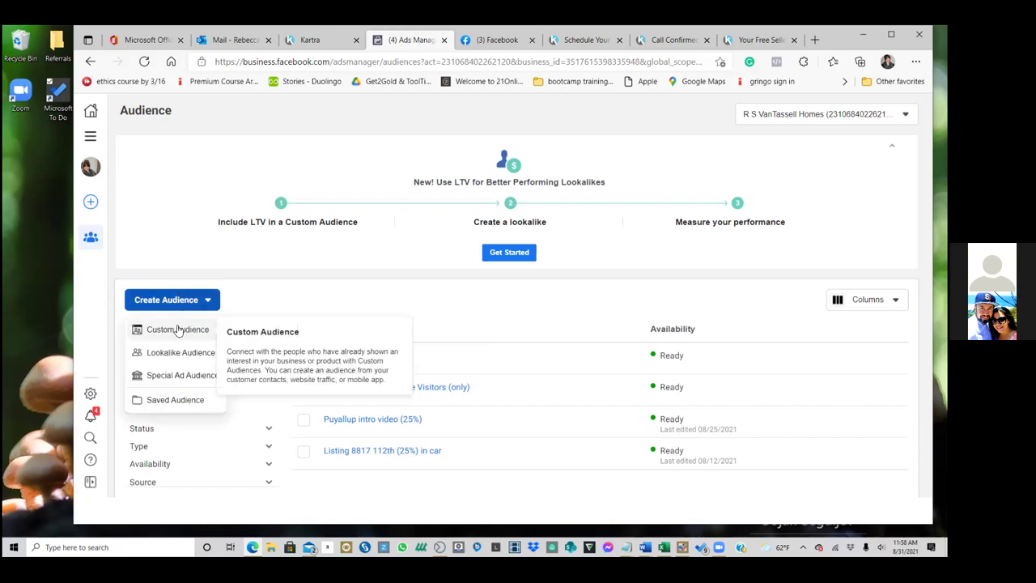
pyautogui.click(178, 330)
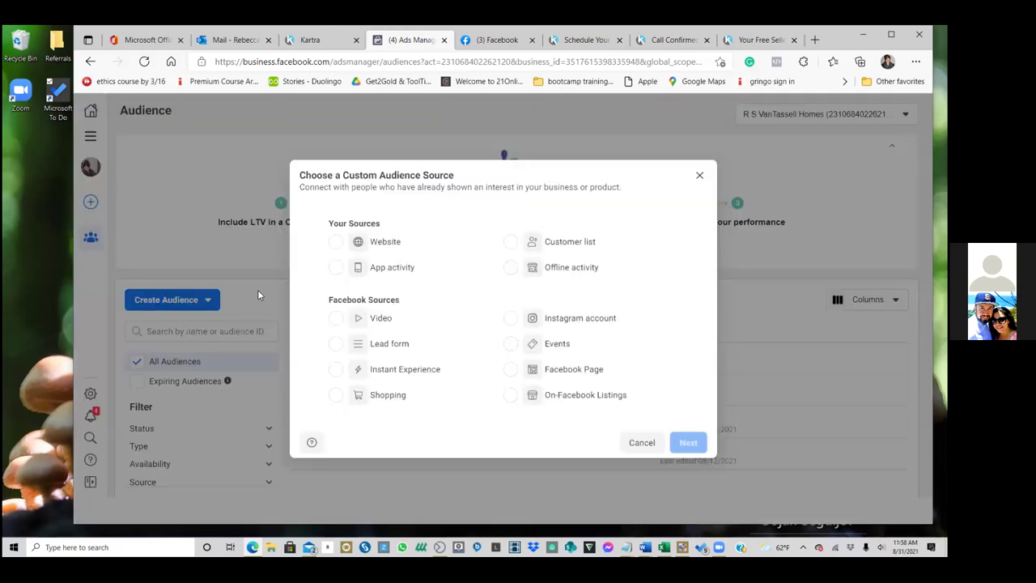
pyautogui.click(380, 241)
pyautogui.click(686, 443)
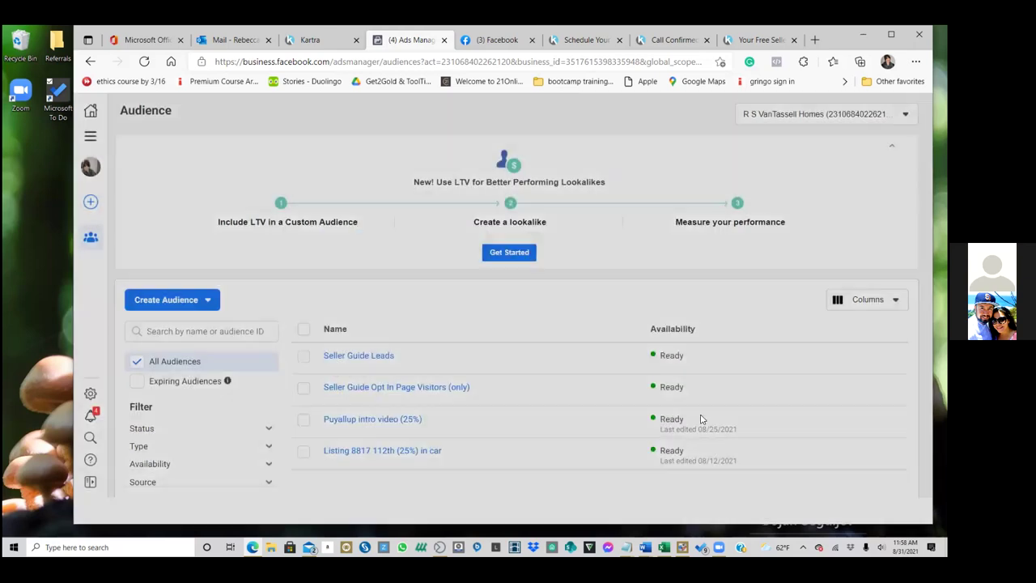
pyautogui.click(491, 330)
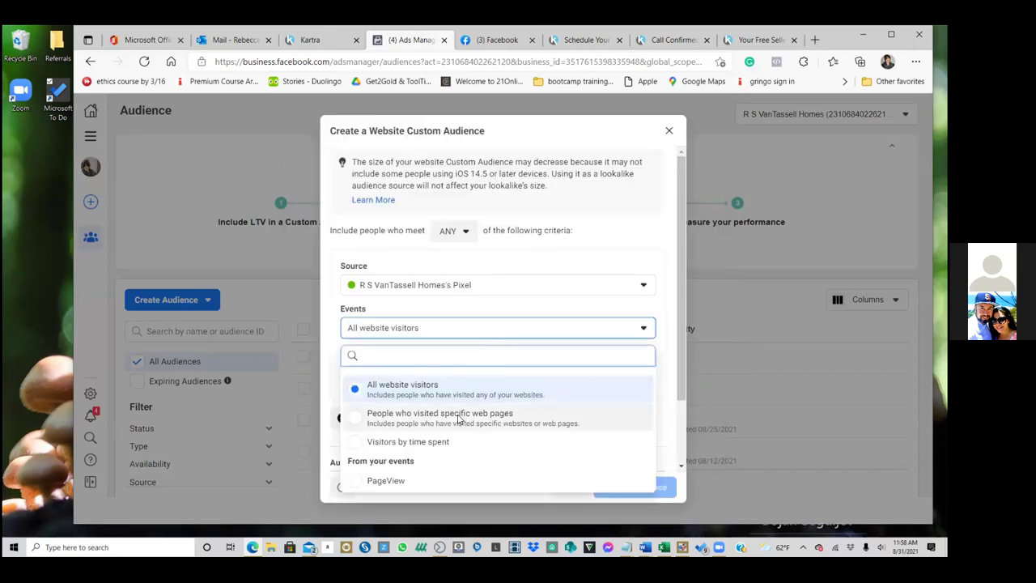
pyautogui.click(458, 419)
# Copy the call confirmation page's address and enter rsvsellersguide.com/CallConfirmed as the included URL value
pyautogui.scroll(-1, 527, 370)
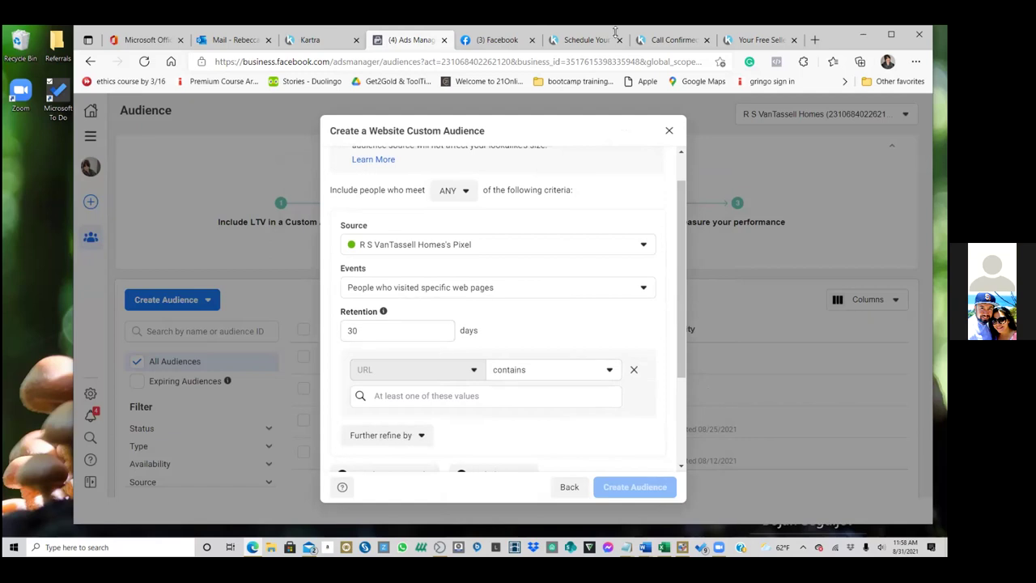
pyautogui.click(651, 41)
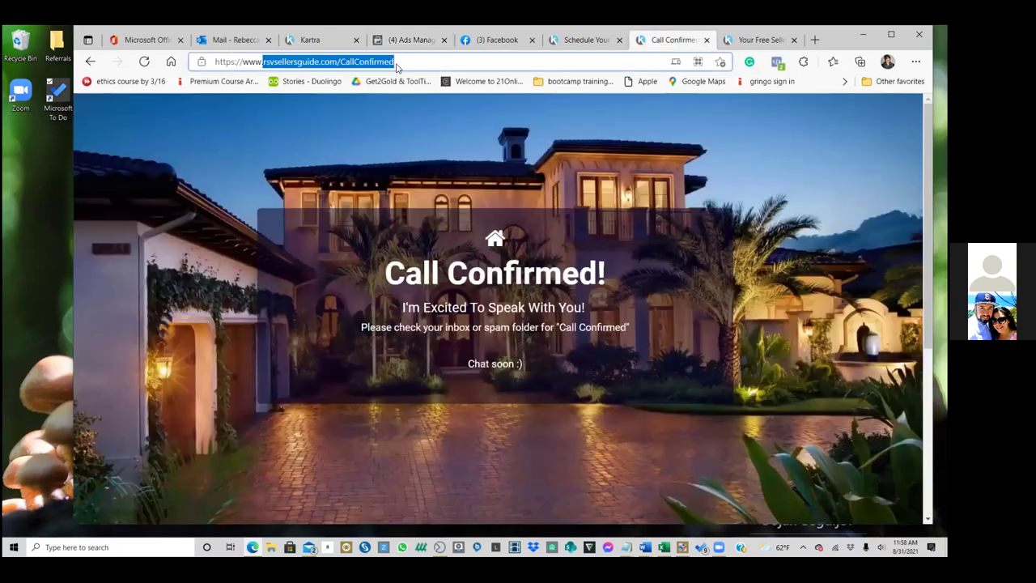
pyautogui.rightClick(364, 64)
pyautogui.click(395, 187)
pyautogui.click(408, 40)
pyautogui.click(377, 396)
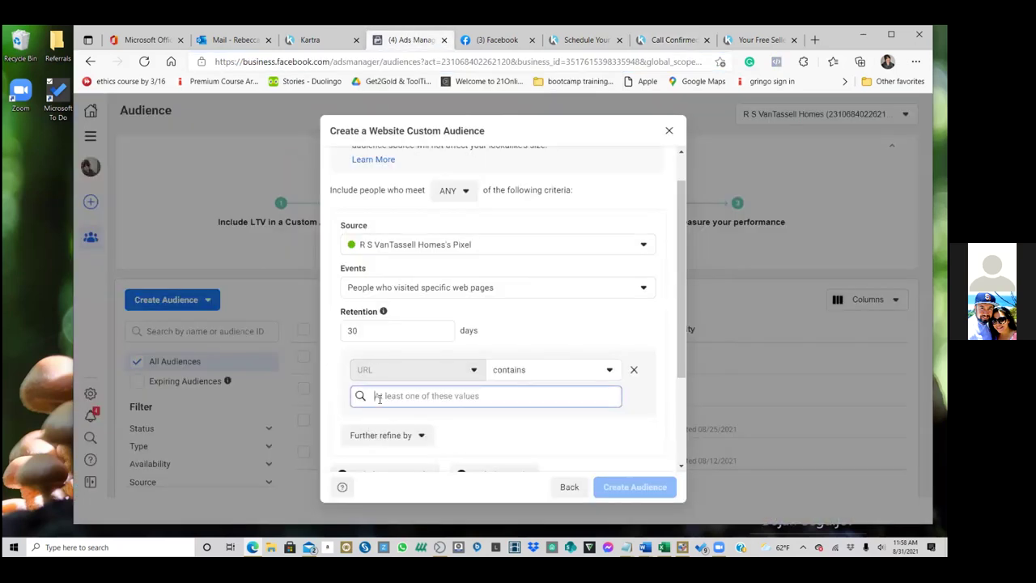
pyautogui.hotkey('ctrl', 'v')
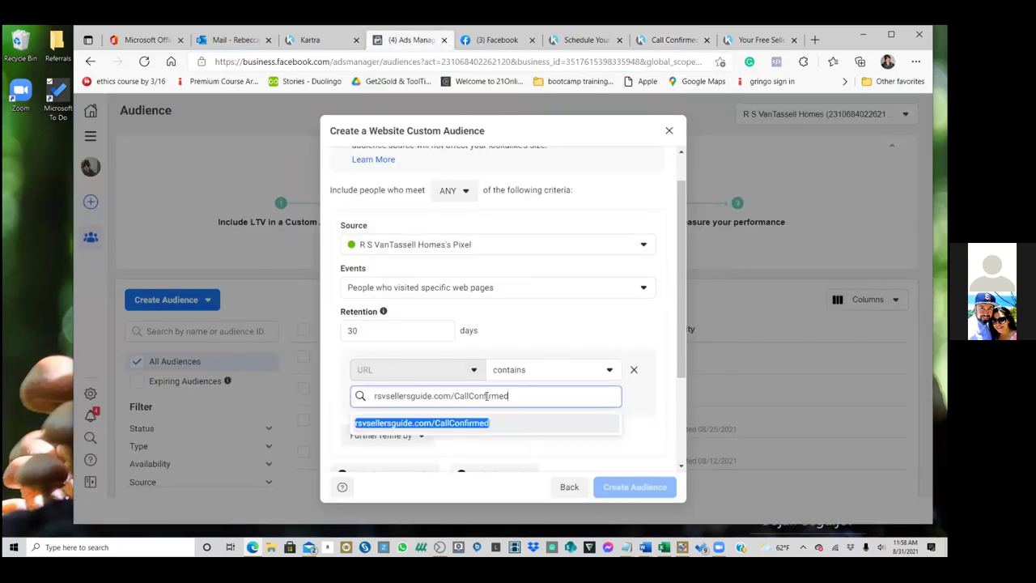
pyautogui.click(518, 335)
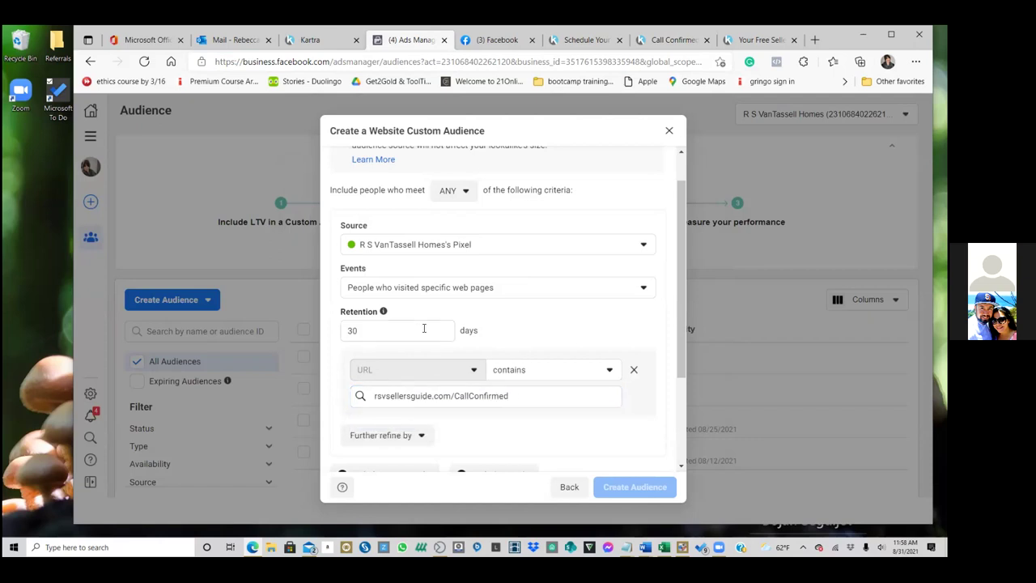
# Set the call confirmation audience's retention to 180 days
pyautogui.scroll(-1, 485, 323)
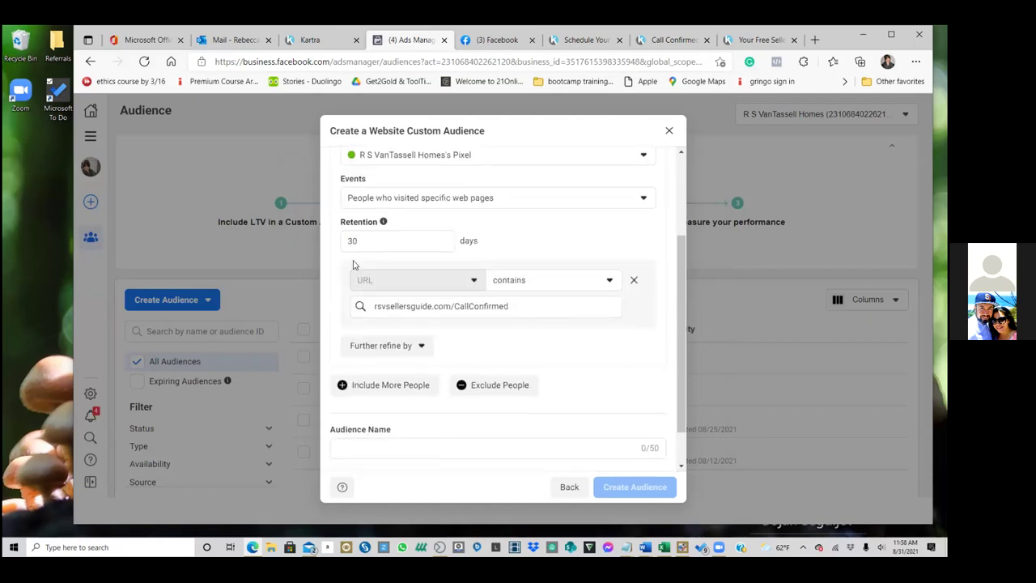
pyautogui.doubleClick(354, 240)
pyautogui.write('180')
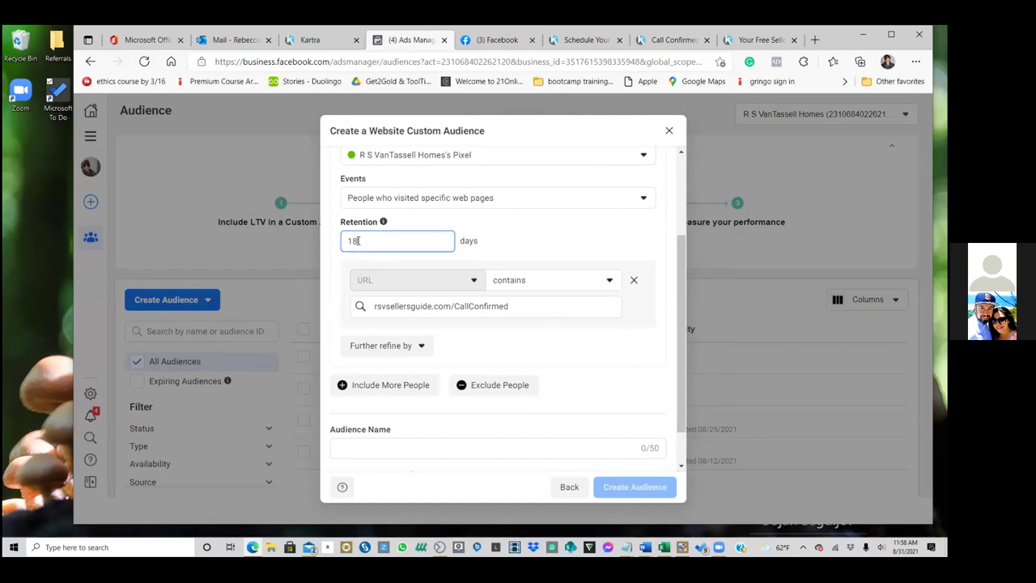
pyautogui.click(476, 387)
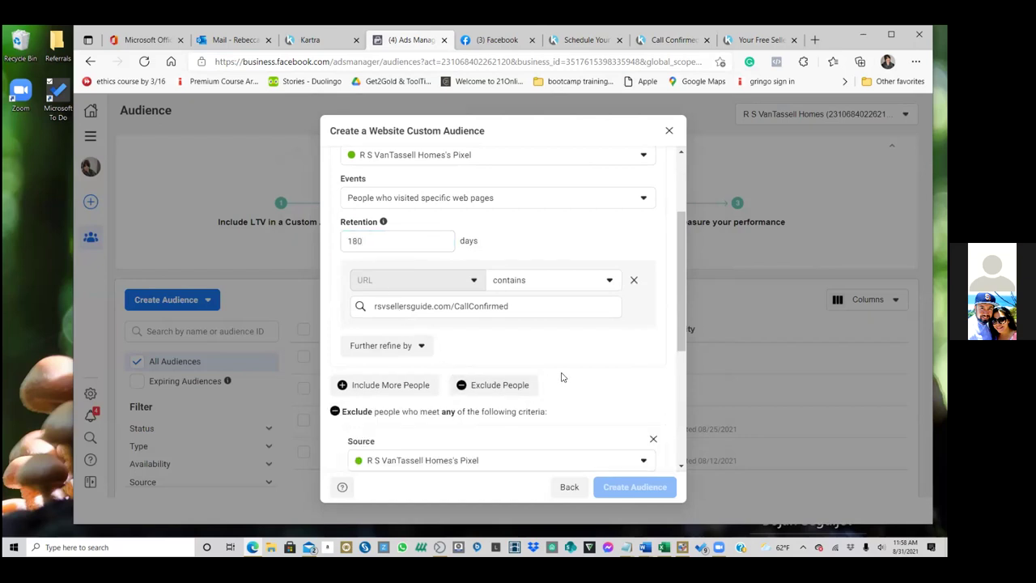
pyautogui.scroll(-1, 564, 376)
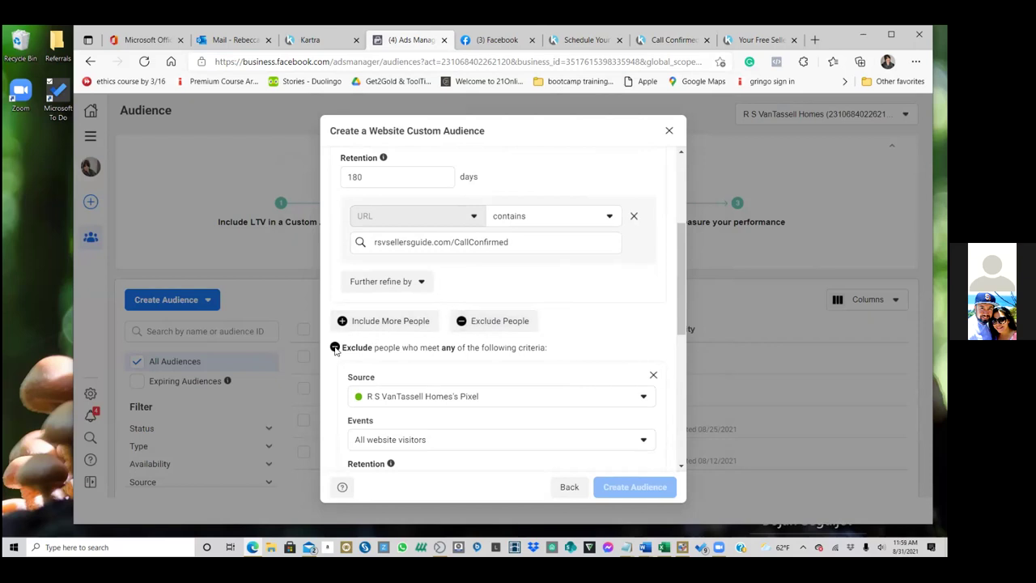
pyautogui.click(653, 378)
# Name the call confirmation audience "Scheduled Appointments", create it and dismiss the completion dialog
pyautogui.click(491, 397)
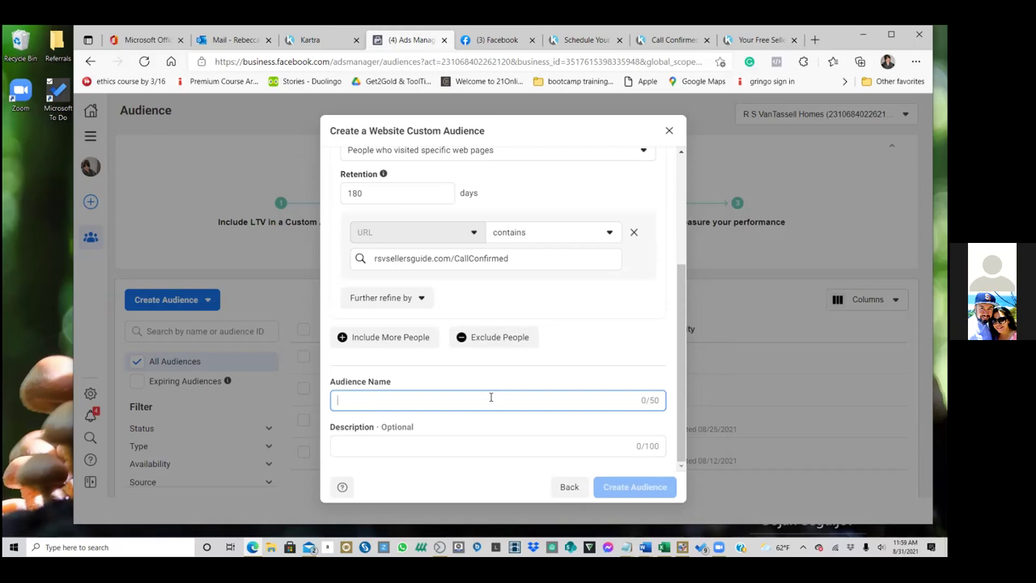
pyautogui.write('Schedule')
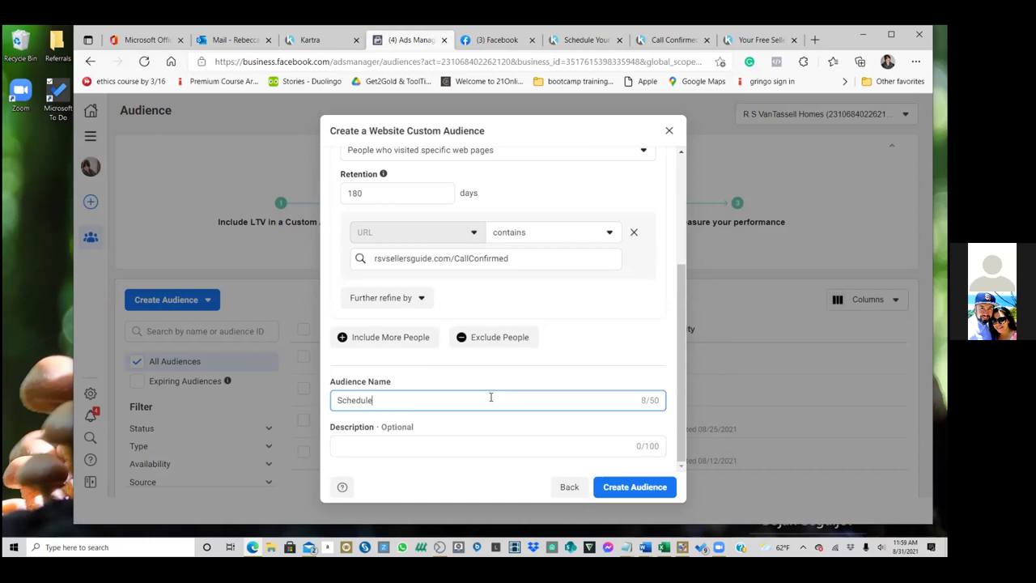
pyautogui.write('d Appointments')
pyautogui.click(639, 492)
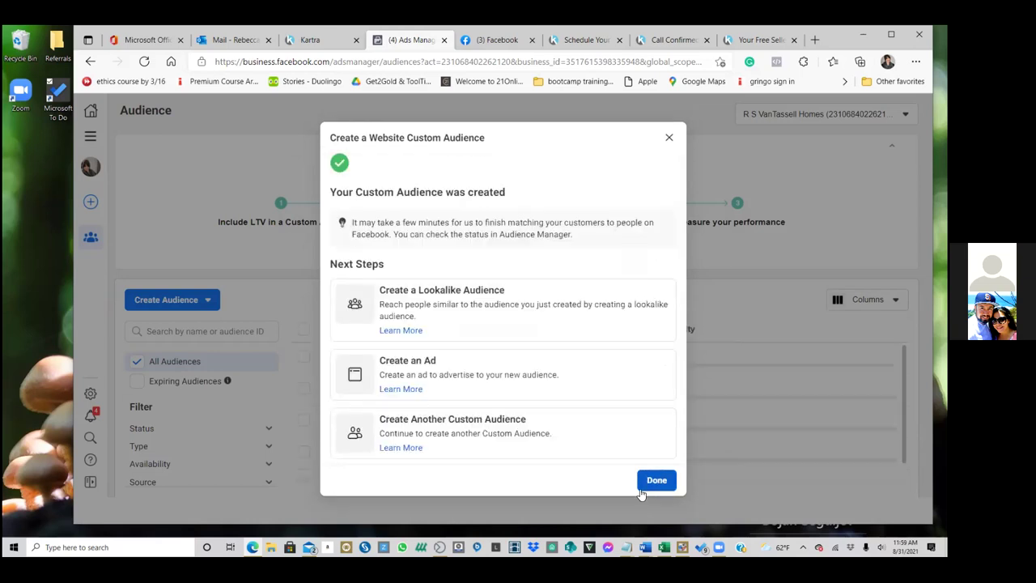
pyautogui.click(649, 488)
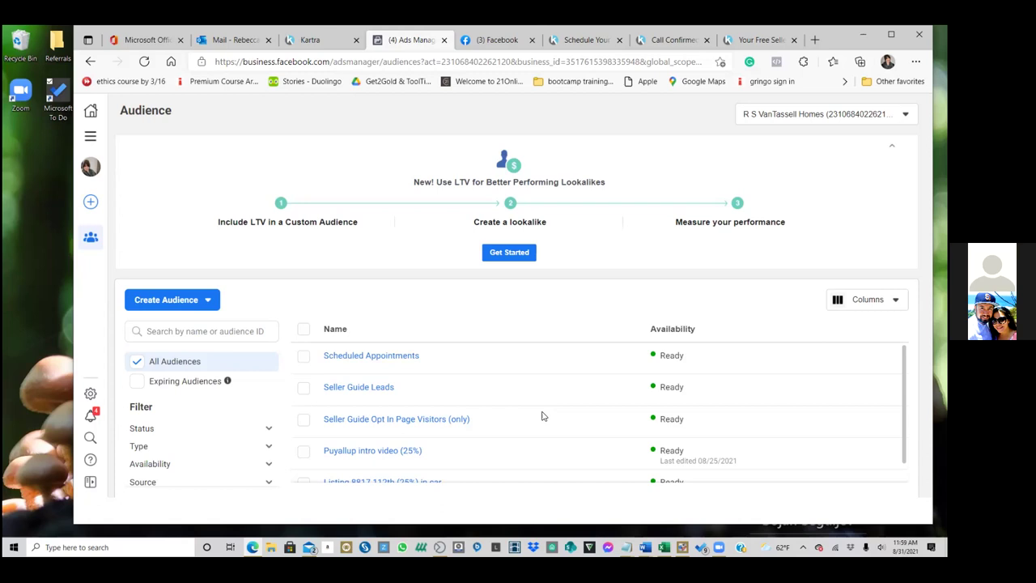
# Switch to the custom conversions in Events Manager and start creating a new custom conversion
pyautogui.scroll(-1, 543, 416)
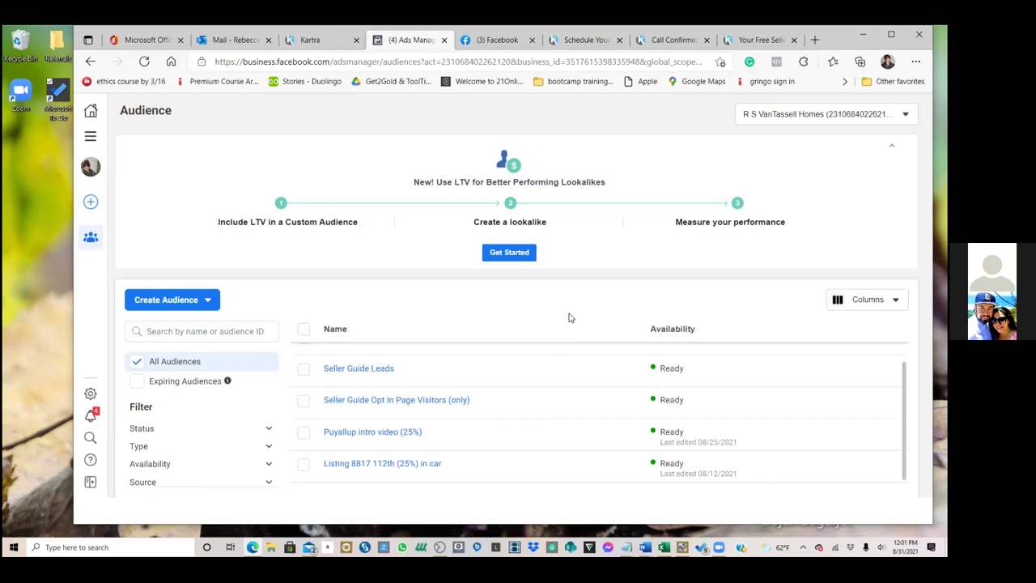
pyautogui.click(98, 141)
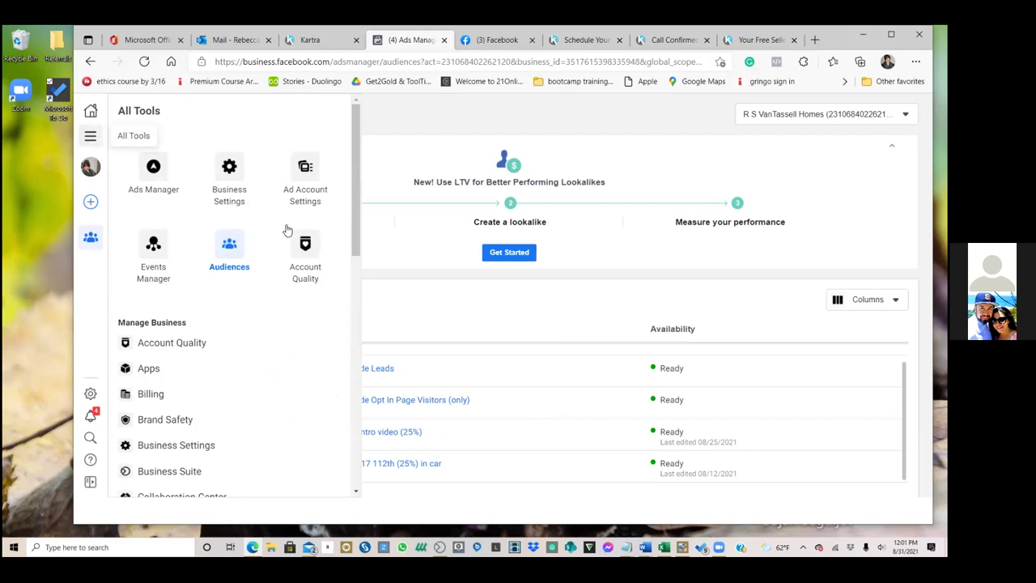
pyautogui.click(156, 245)
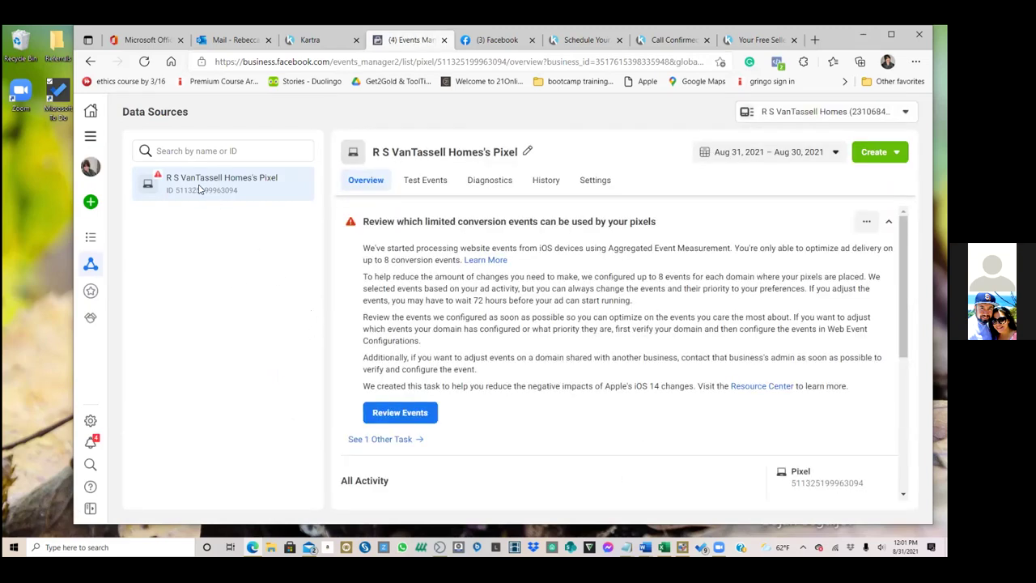
pyautogui.moveTo(93, 273)
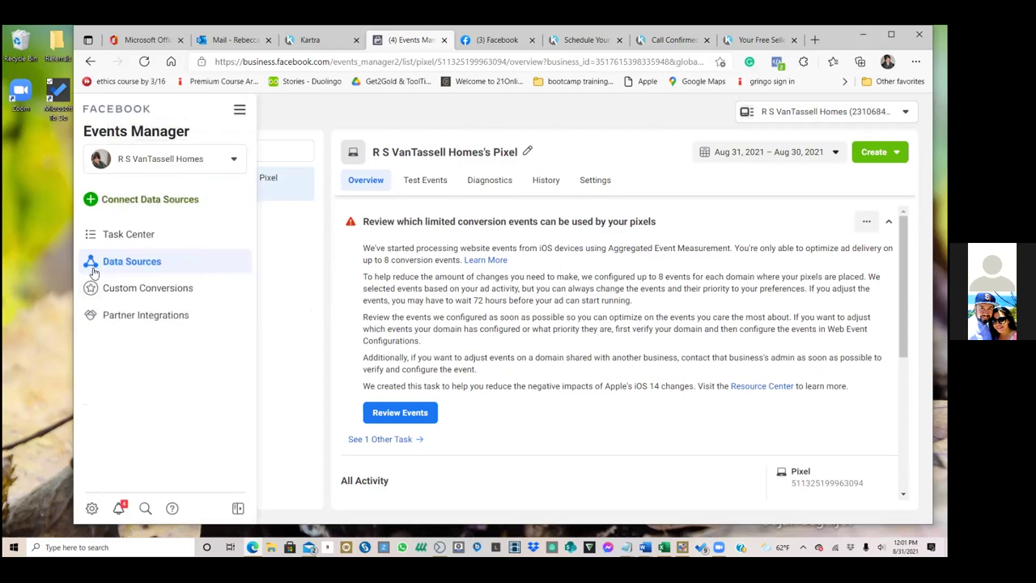
pyautogui.click(106, 290)
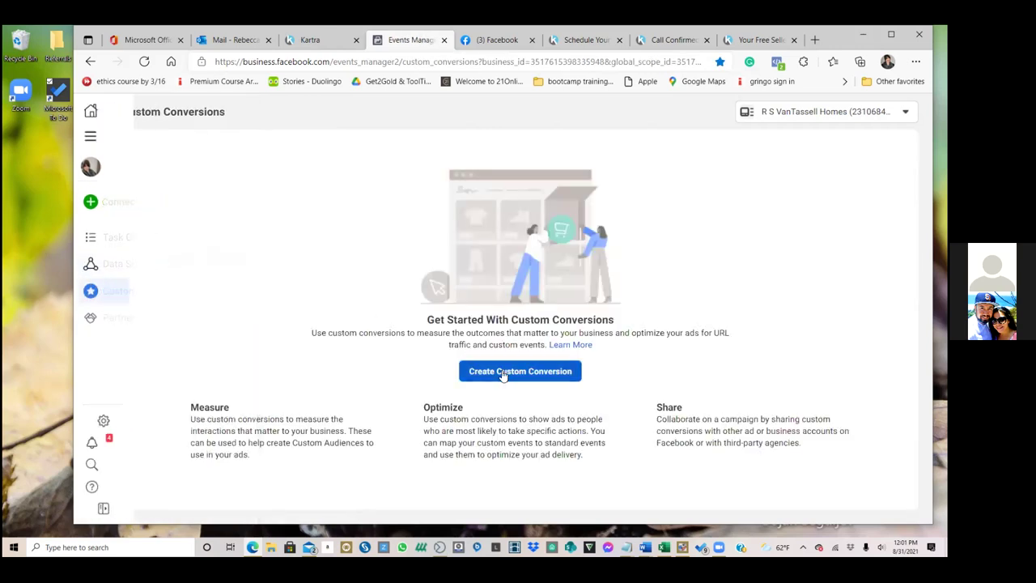
pyautogui.click(500, 372)
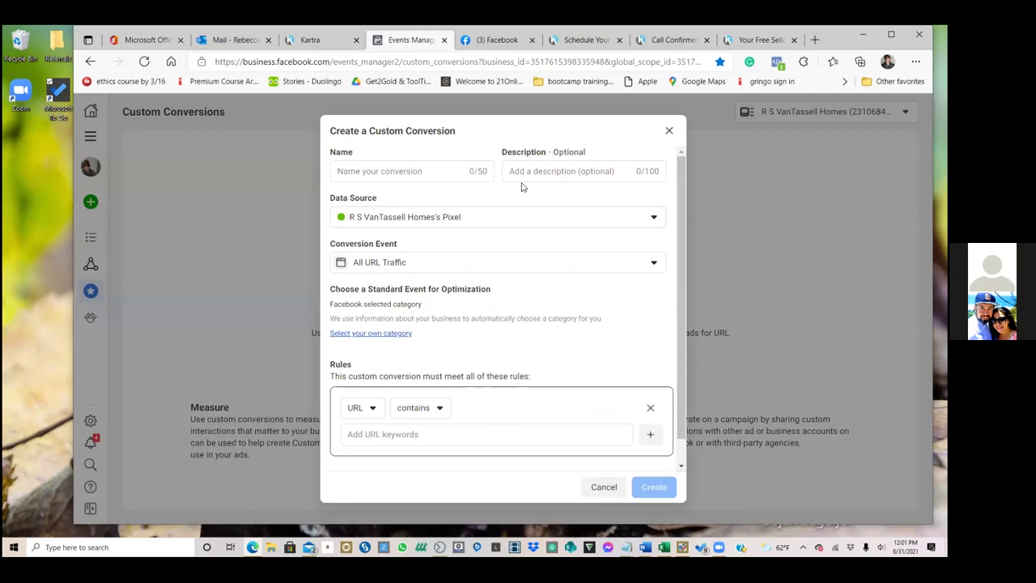
# Name the custom conversion "Seller Guide Leads"
pyautogui.click(448, 170)
pyautogui.write('Seller g')
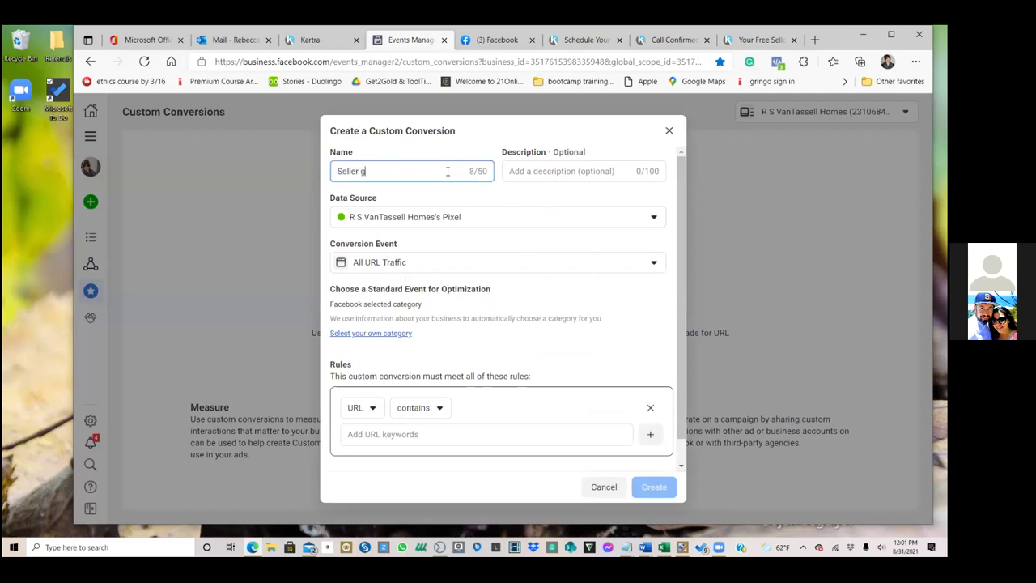
pyautogui.write('uide Leads')
pyautogui.click(366, 171)
pyautogui.press('BackSpace')
pyautogui.write('G')
pyautogui.scroll(-1, 531, 197)
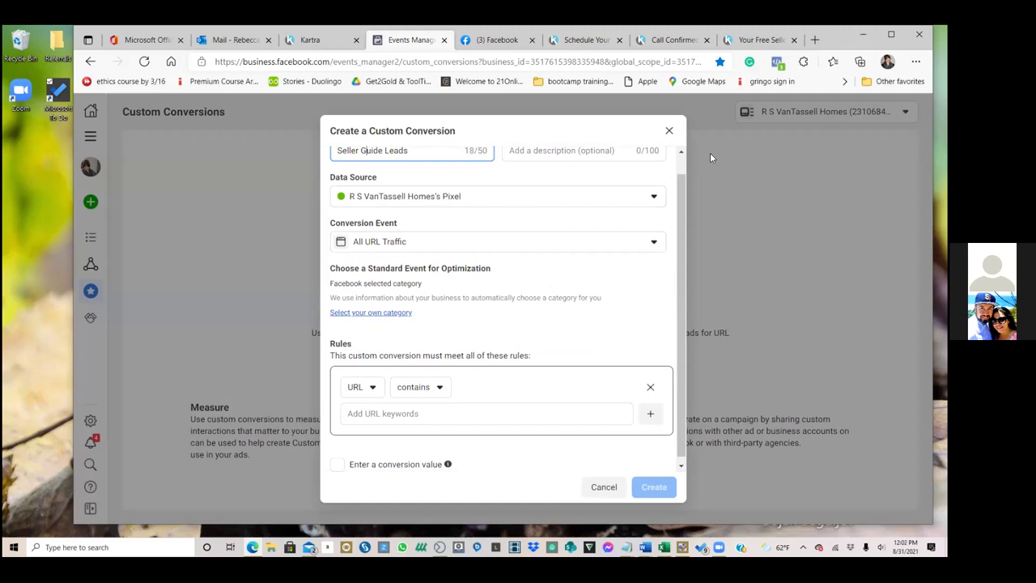
pyautogui.click(753, 40)
pyautogui.rightClick(374, 63)
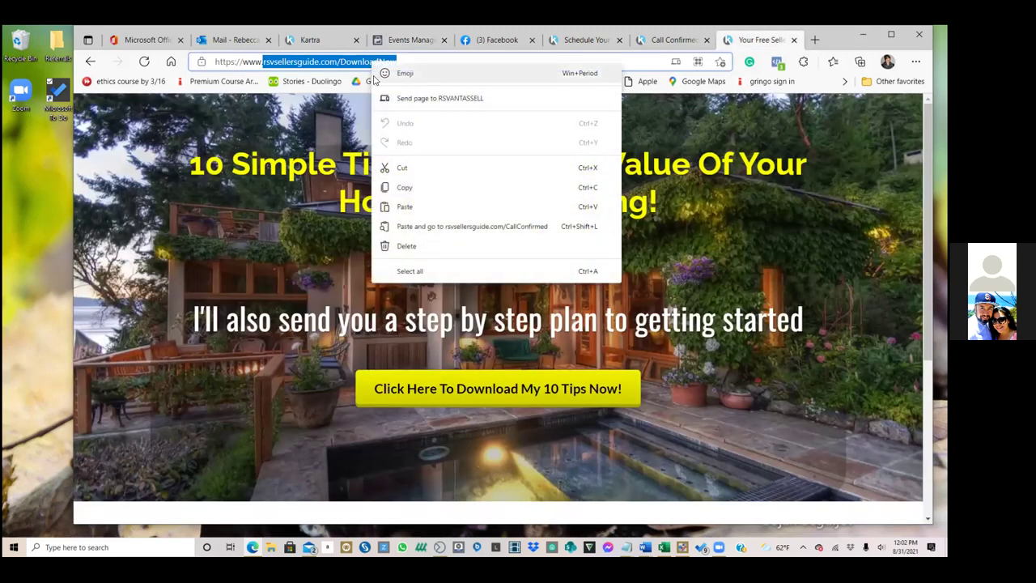
pyautogui.click(258, 118)
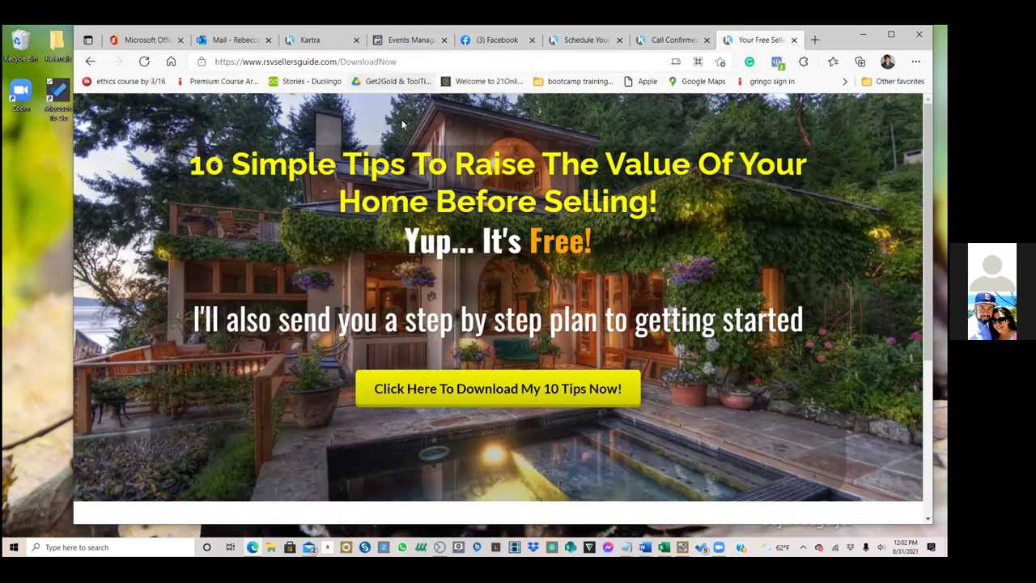
pyautogui.click(483, 392)
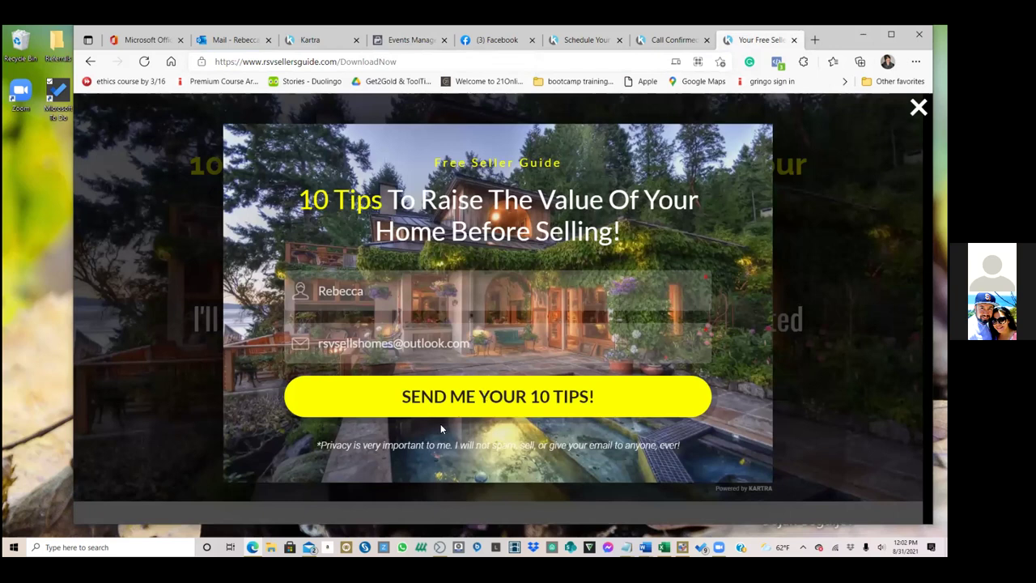
pyautogui.click(917, 106)
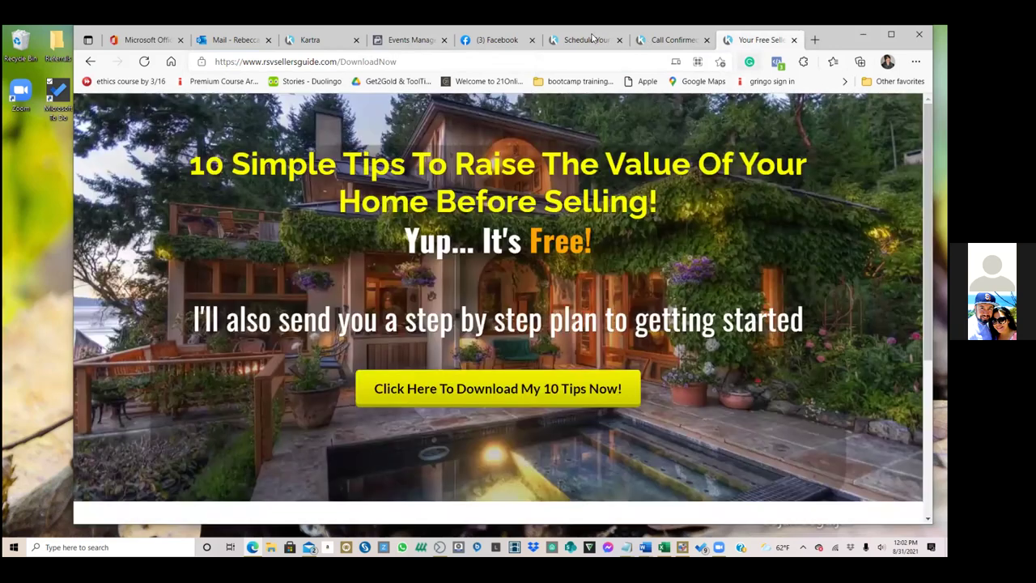
# Copy the thank-you page's address and add rsvsellersguide.com/ScheduleCallNow as the URL keyword in the conversion's rule
pyautogui.hotkey('ctrl', 'shift', 'Tab')
pyautogui.click(584, 39)
pyautogui.moveTo(406, 63); pyautogui.dragTo(331, 68)
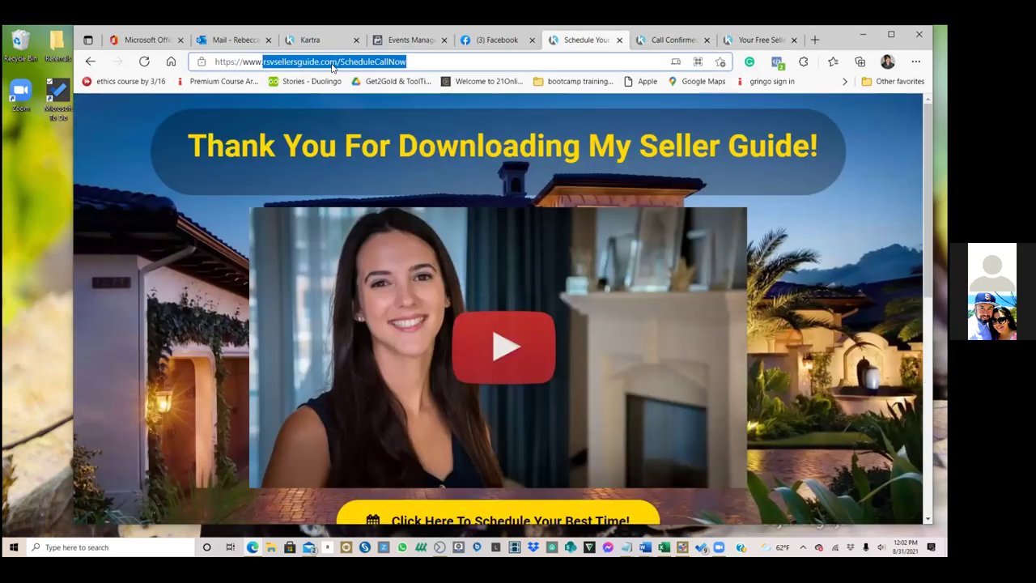
pyautogui.rightClick(331, 68)
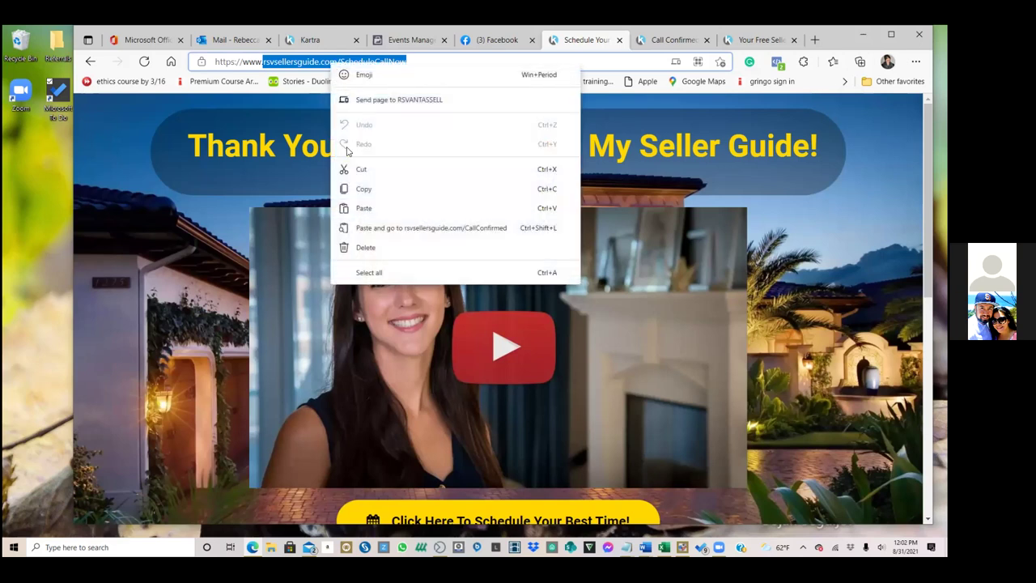
pyautogui.click(352, 188)
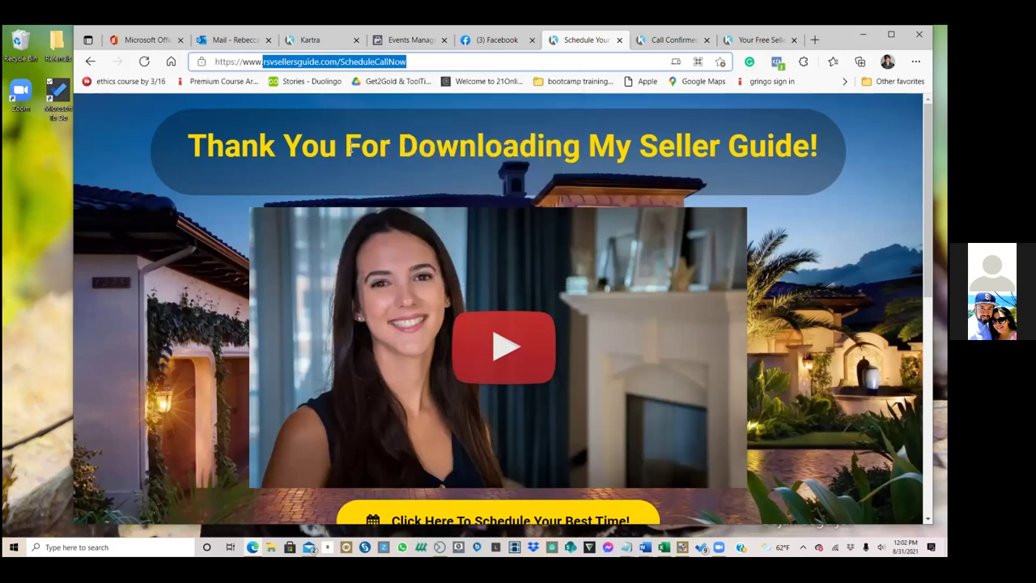
pyautogui.click(407, 41)
pyautogui.click(353, 412)
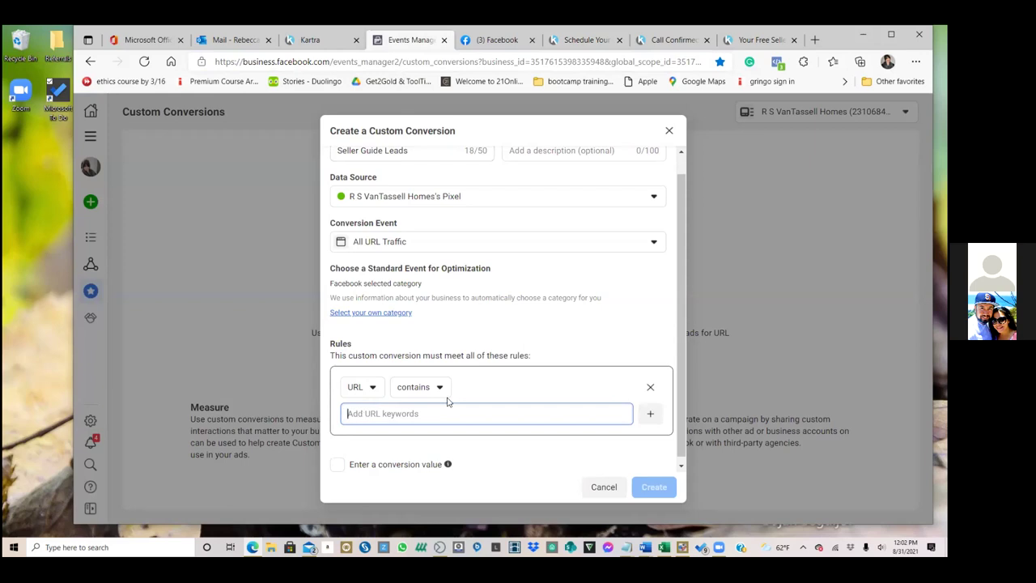
pyautogui.hotkey('ctrl', 'v')
# Choose Lead as the conversion's standard event for optimization and create the custom conversion
pyautogui.scroll(-1, 530, 356)
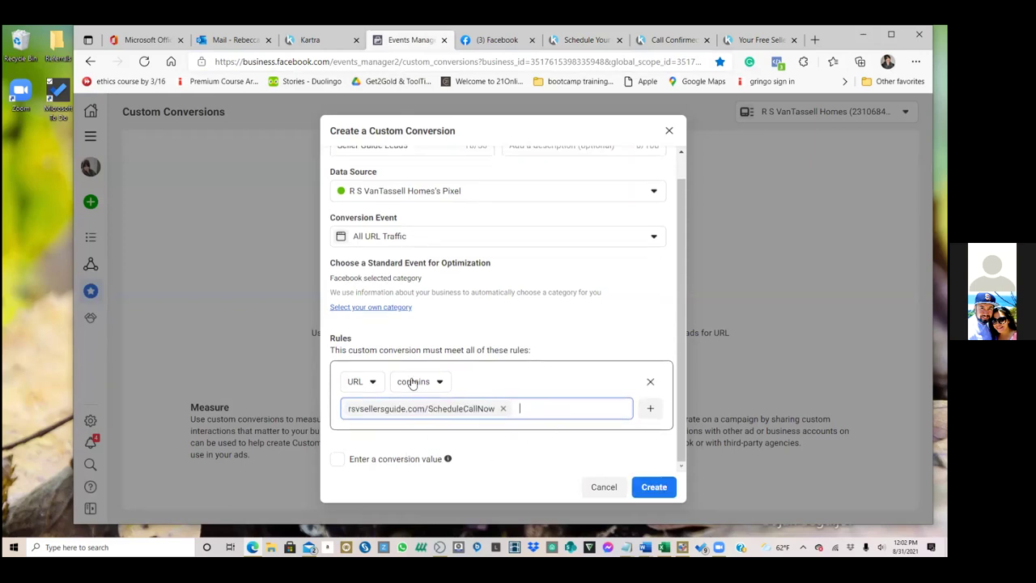
pyautogui.click(394, 307)
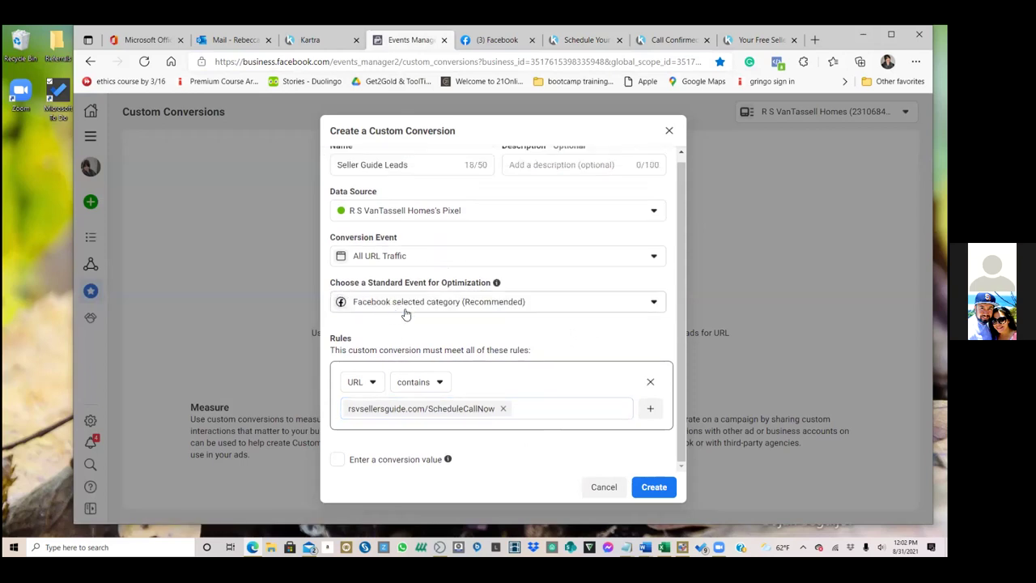
pyautogui.click(440, 309)
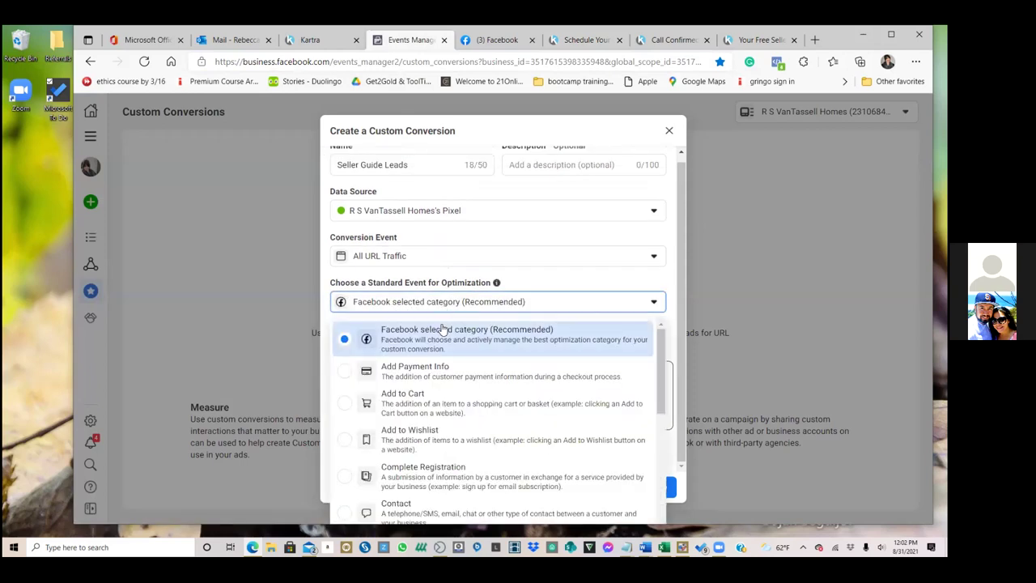
pyautogui.scroll(-1, 429, 437)
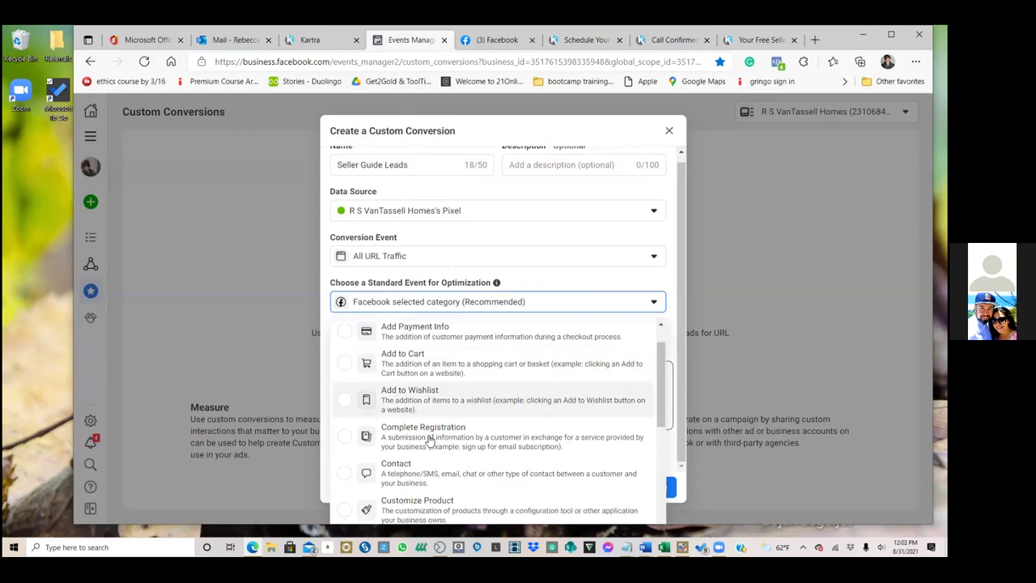
pyautogui.scroll(-5, 429, 441)
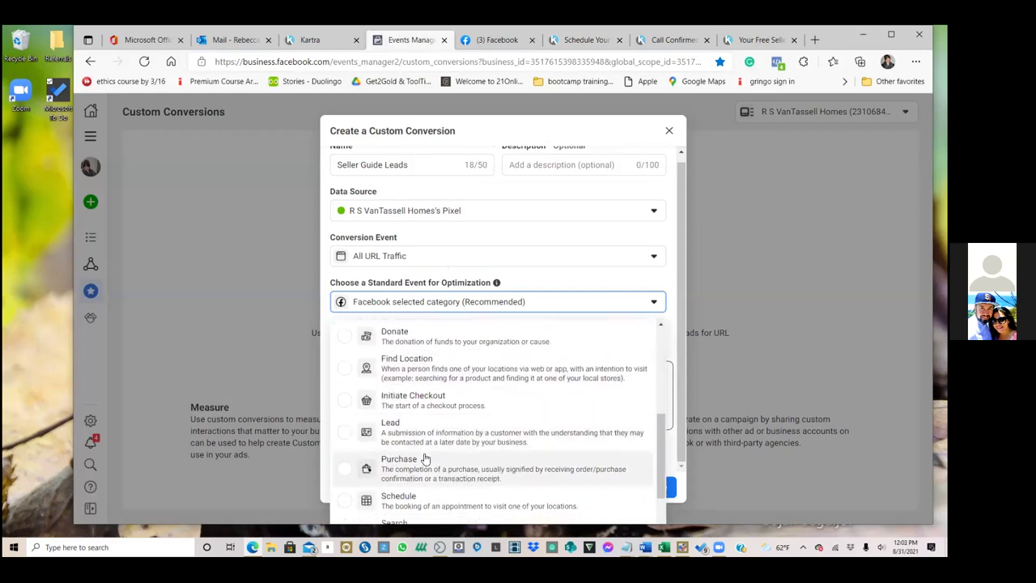
pyautogui.click(465, 433)
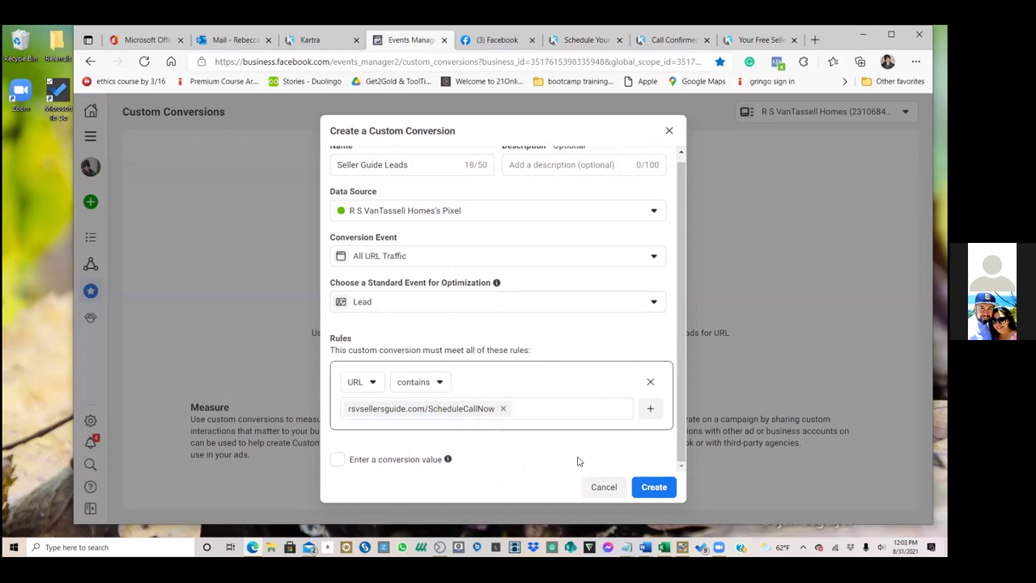
pyautogui.click(652, 486)
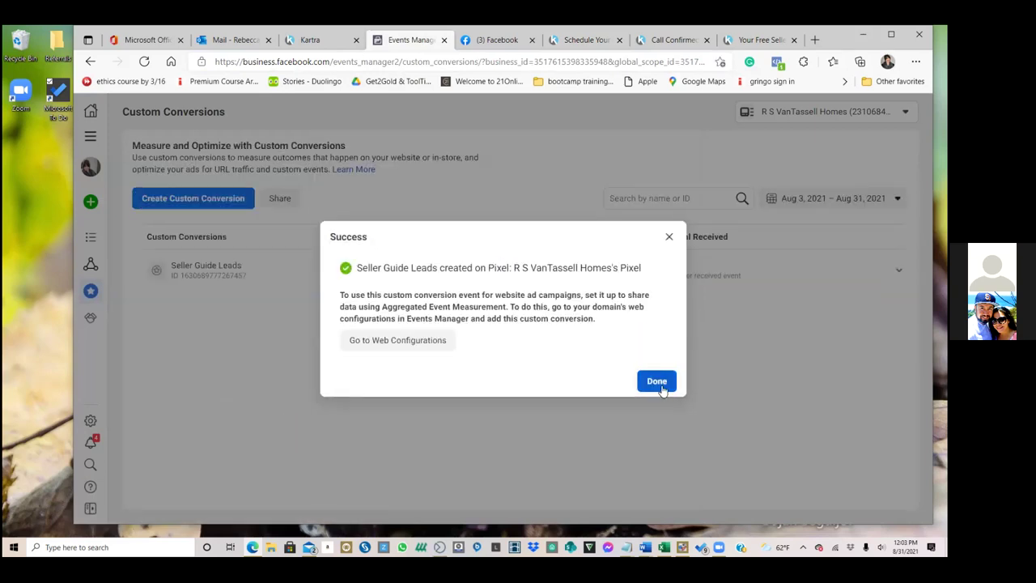
# Go to the web event configurations and open the events of the rsvsellersguide.com domain for editing
pyautogui.click(353, 339)
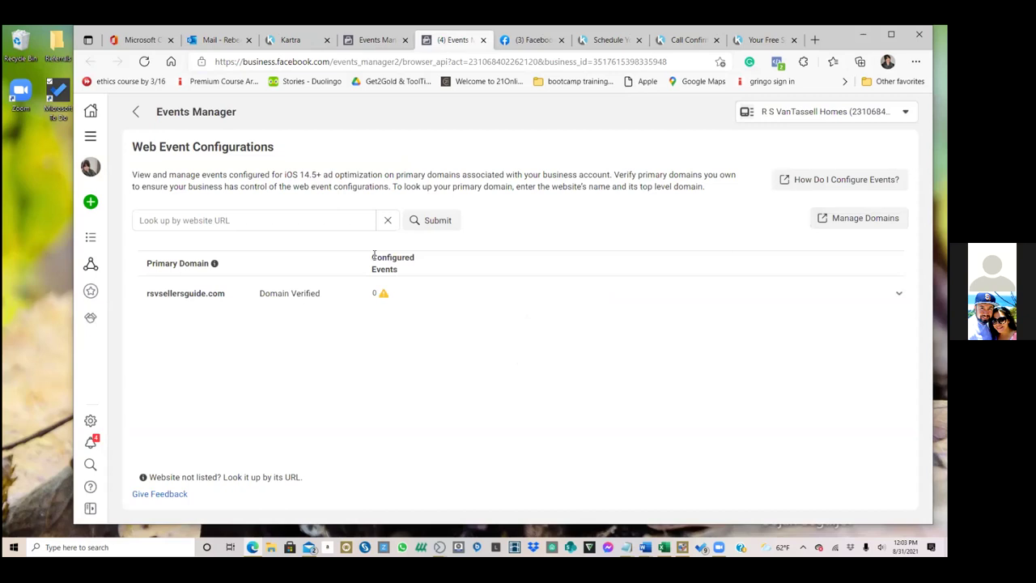
pyautogui.click(301, 294)
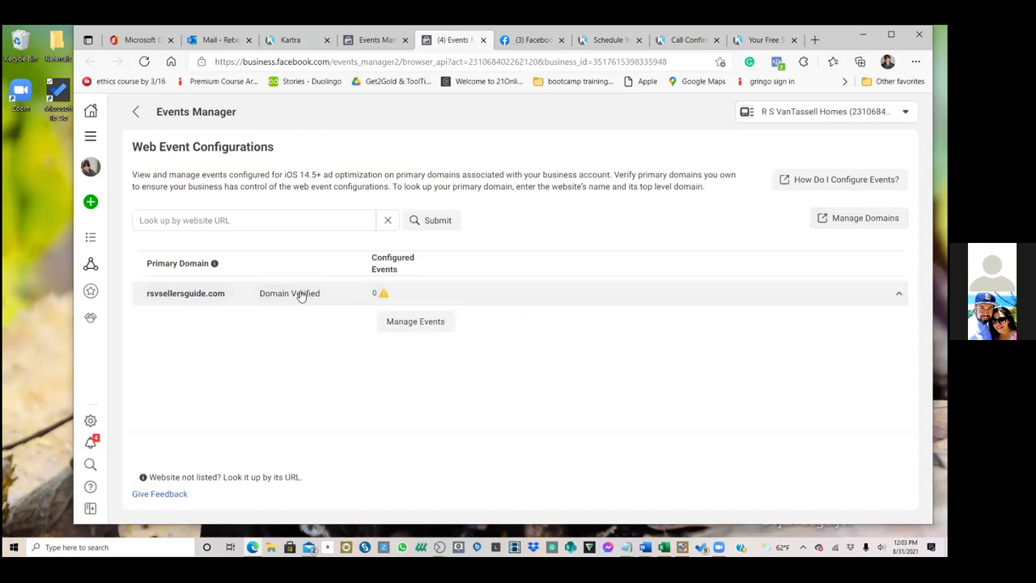
pyautogui.click(396, 321)
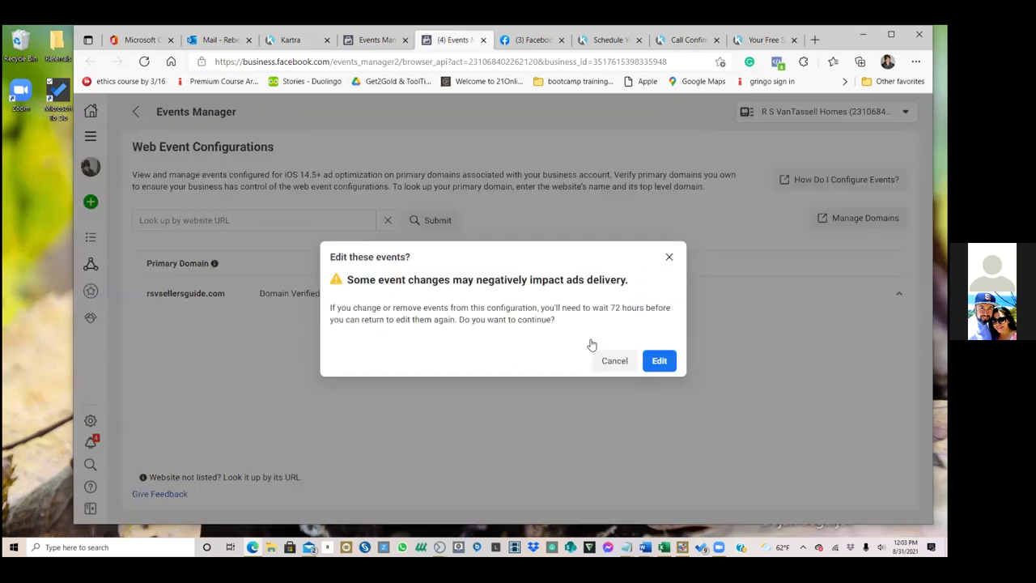
pyautogui.click(659, 361)
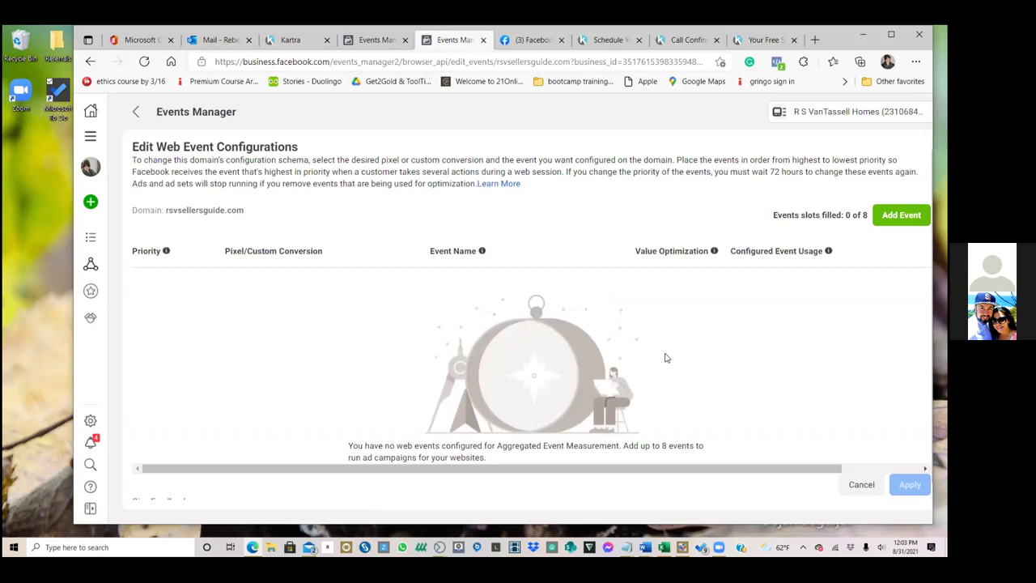
# Add an event to the domain's configuration, using Custom Conversion as its source and Seller Guide Leads as the event
pyautogui.click(901, 215)
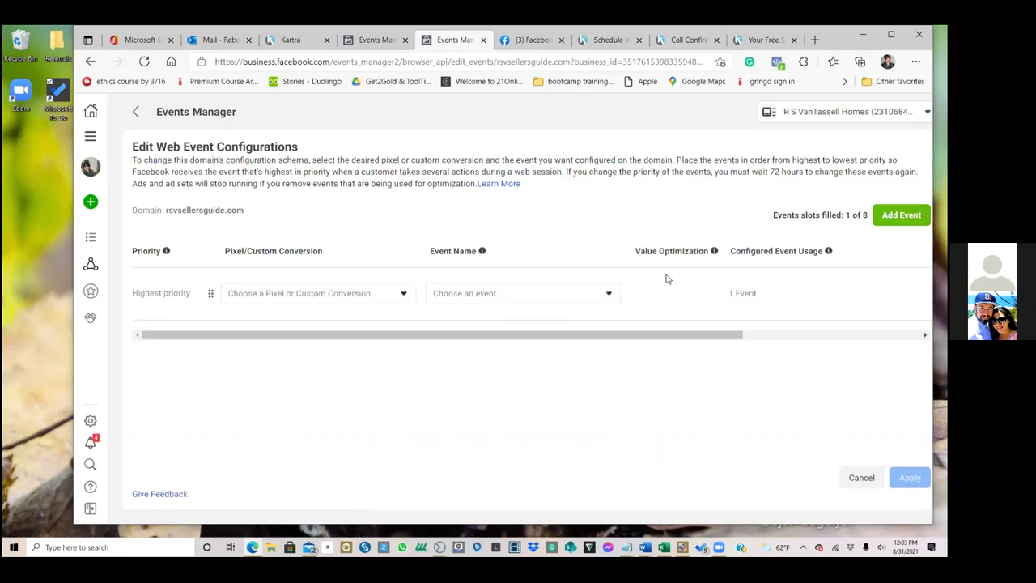
pyautogui.click(403, 292)
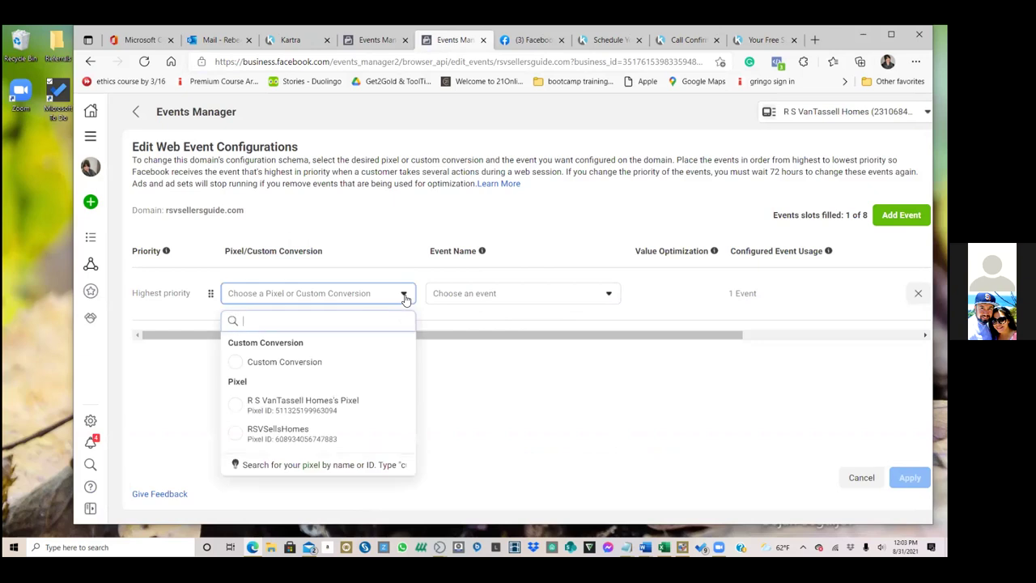
pyautogui.click(313, 364)
pyautogui.click(461, 299)
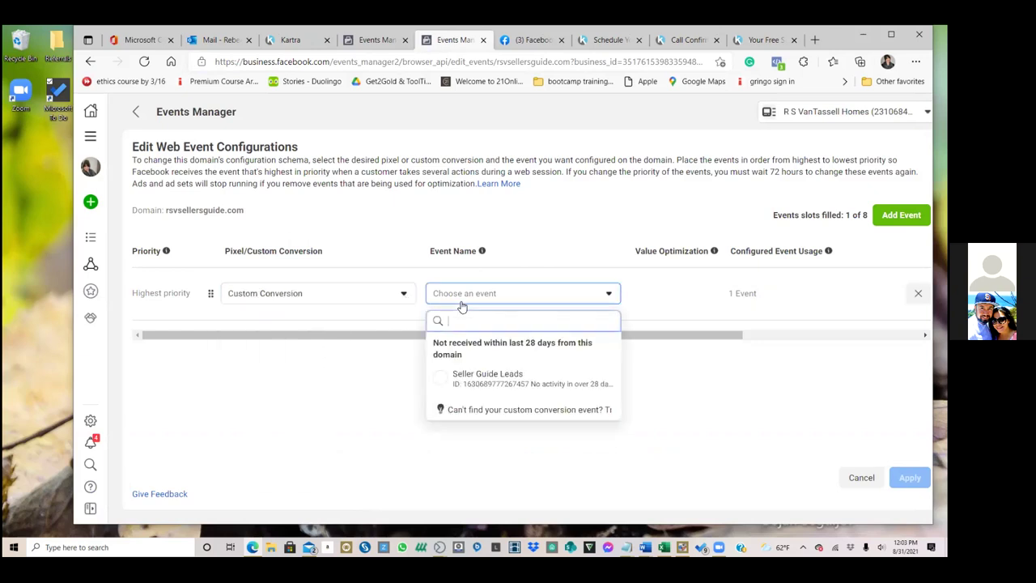
pyautogui.click(462, 382)
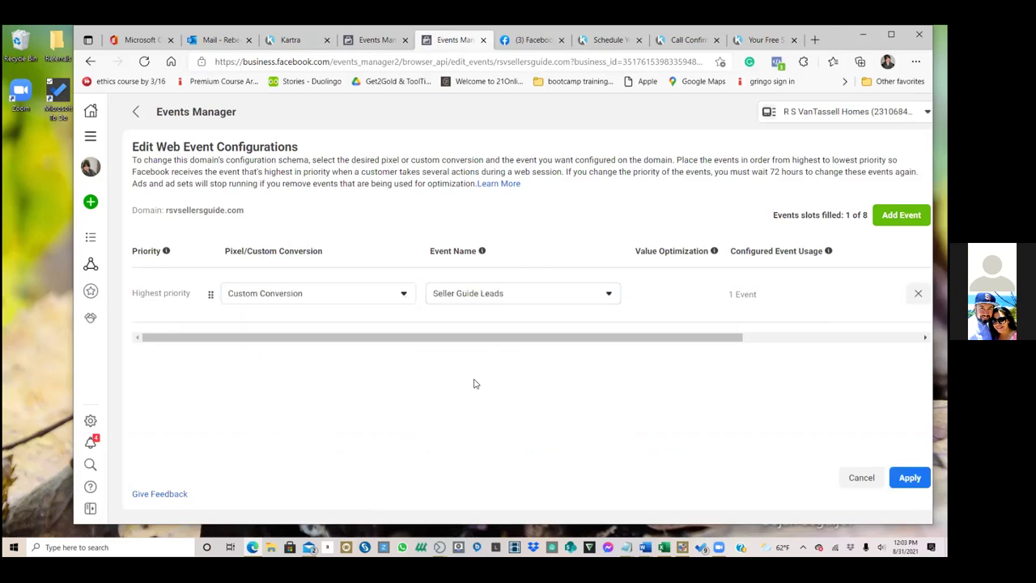
# Apply the event configuration changes for the rsvsellersguide.com domain and confirm them
pyautogui.click(910, 477)
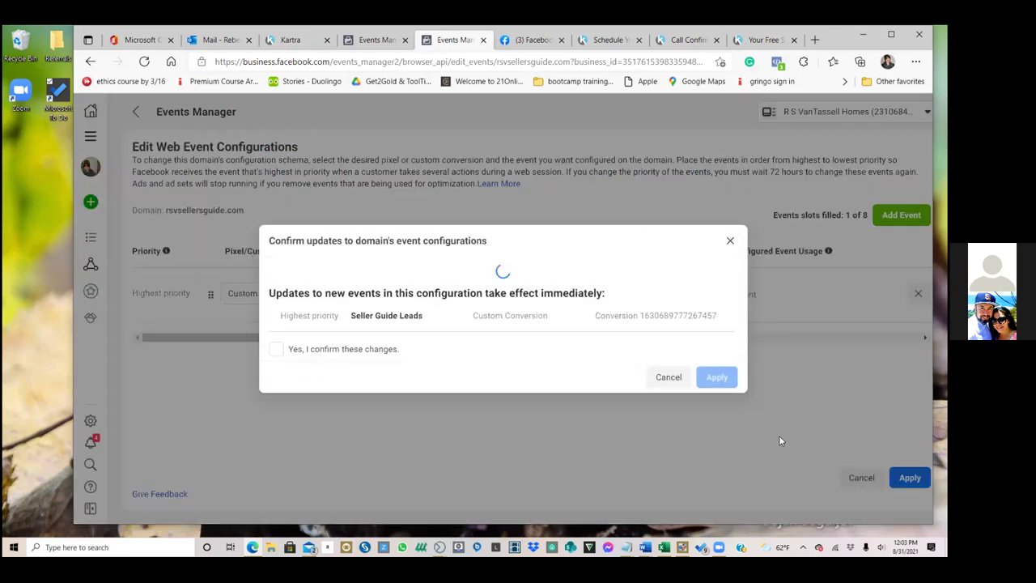
pyautogui.click(275, 335)
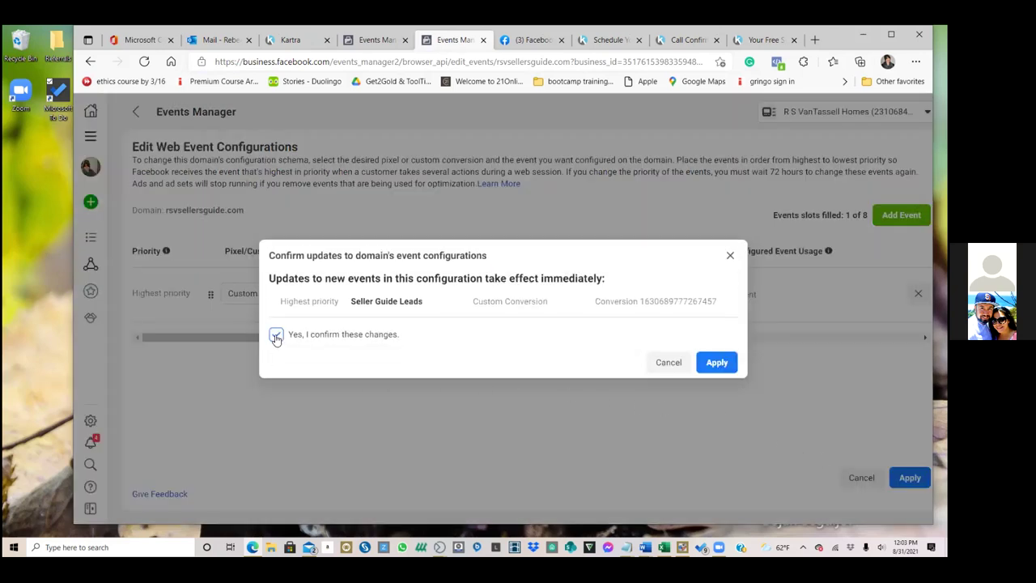
pyautogui.click(716, 362)
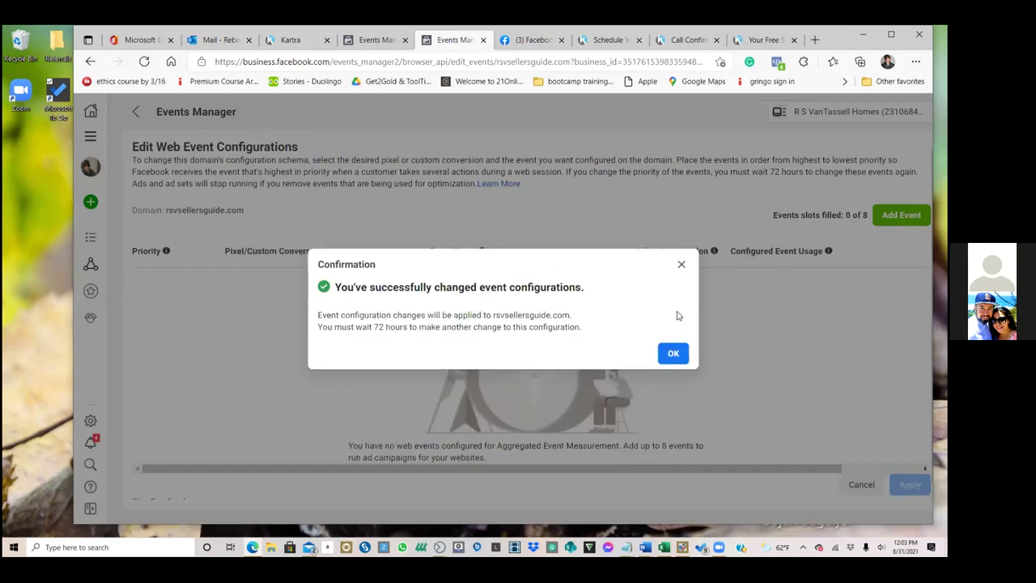
pyautogui.click(672, 361)
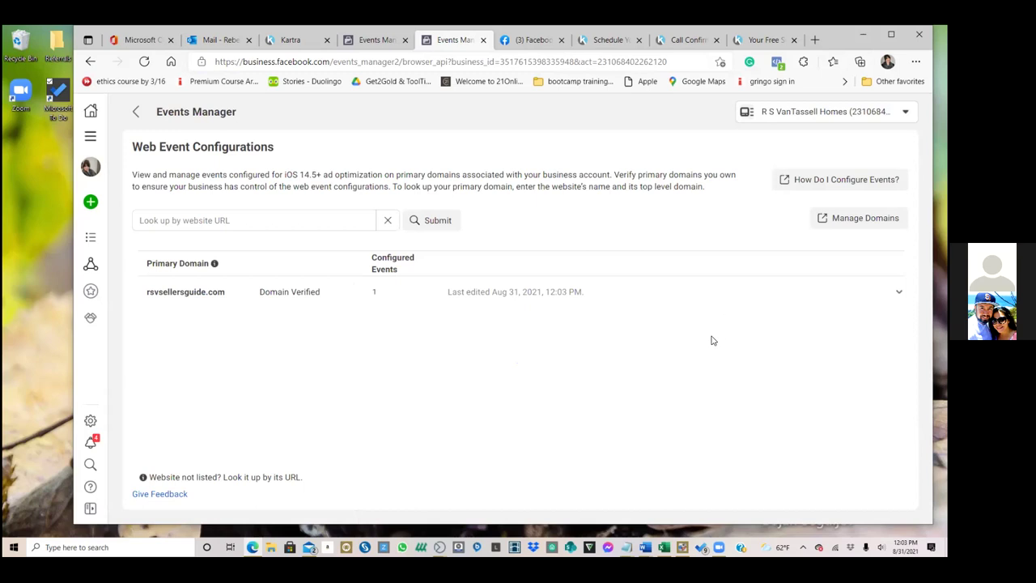
# Open the custom conversions list, then reload the ScheduleCallNow thank-you page to fire its pixel and check it in Facebook Pixel Helper
pyautogui.moveTo(90, 265)
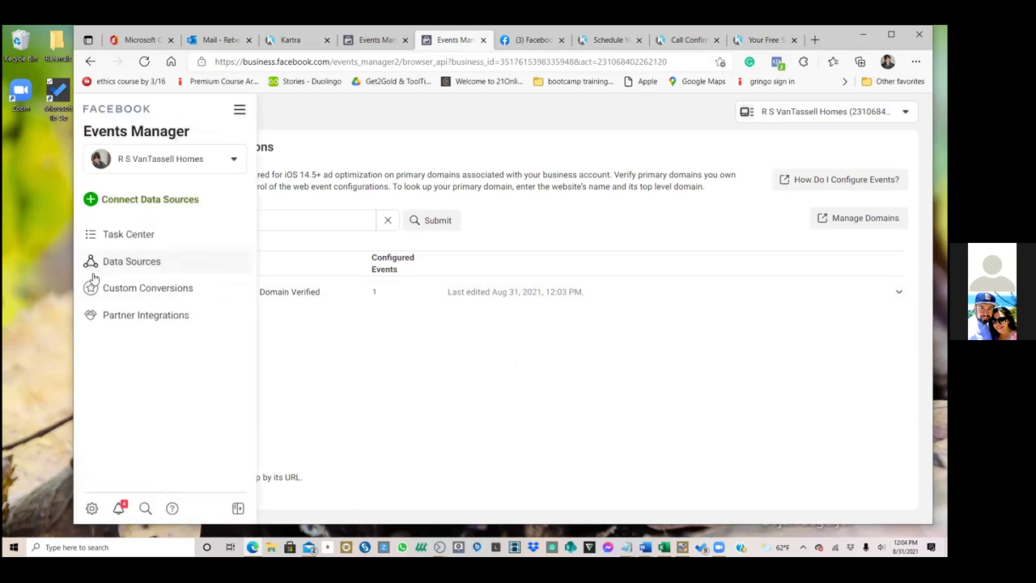
pyautogui.click(107, 289)
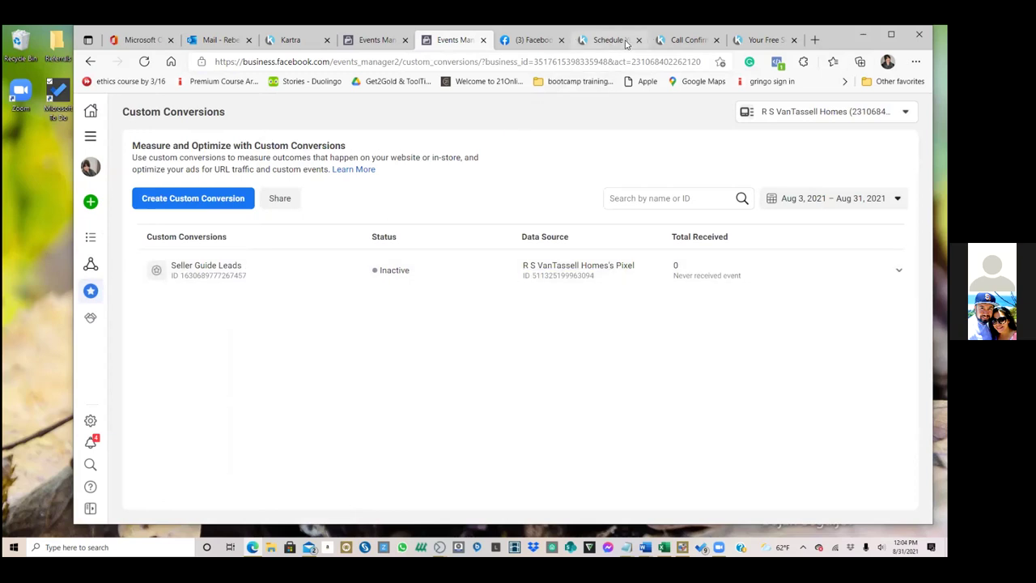
pyautogui.click(607, 42)
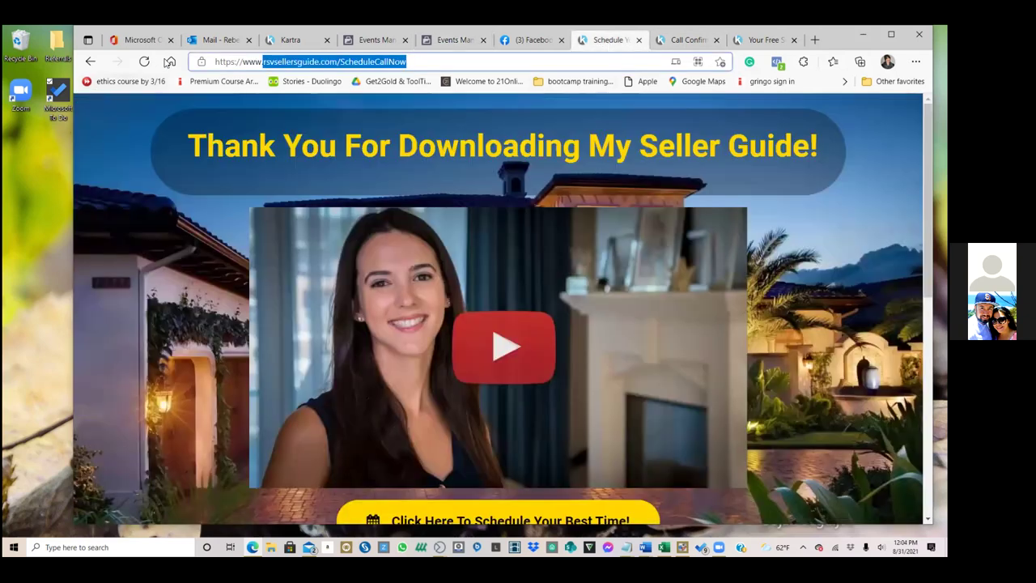
pyautogui.click(143, 62)
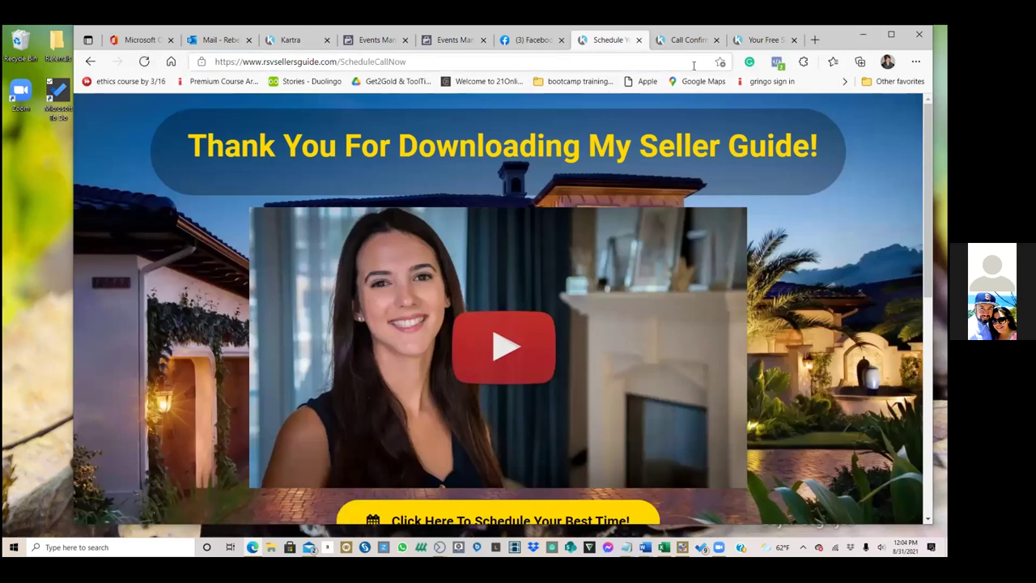
pyautogui.click(775, 62)
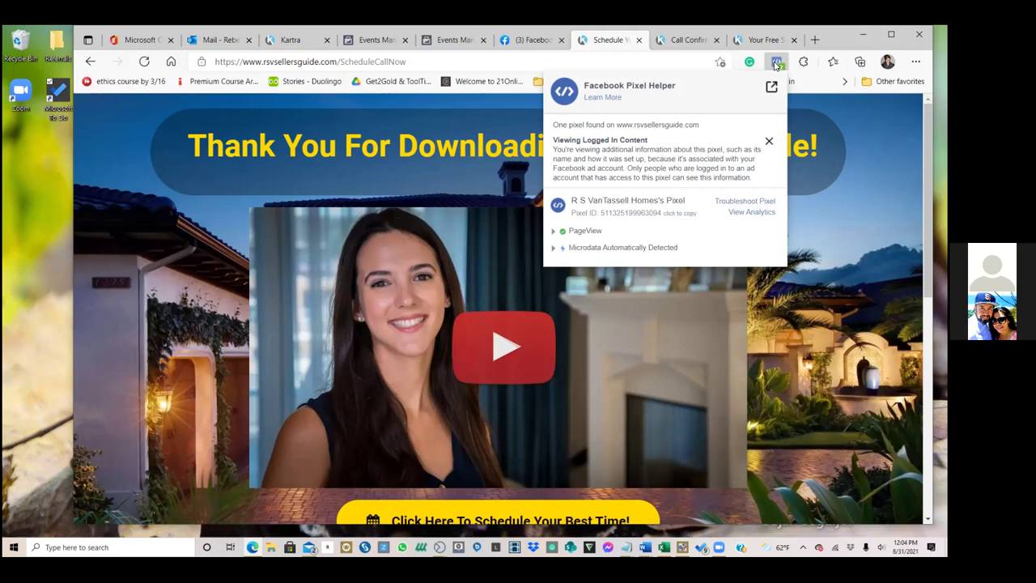
pyautogui.click(145, 62)
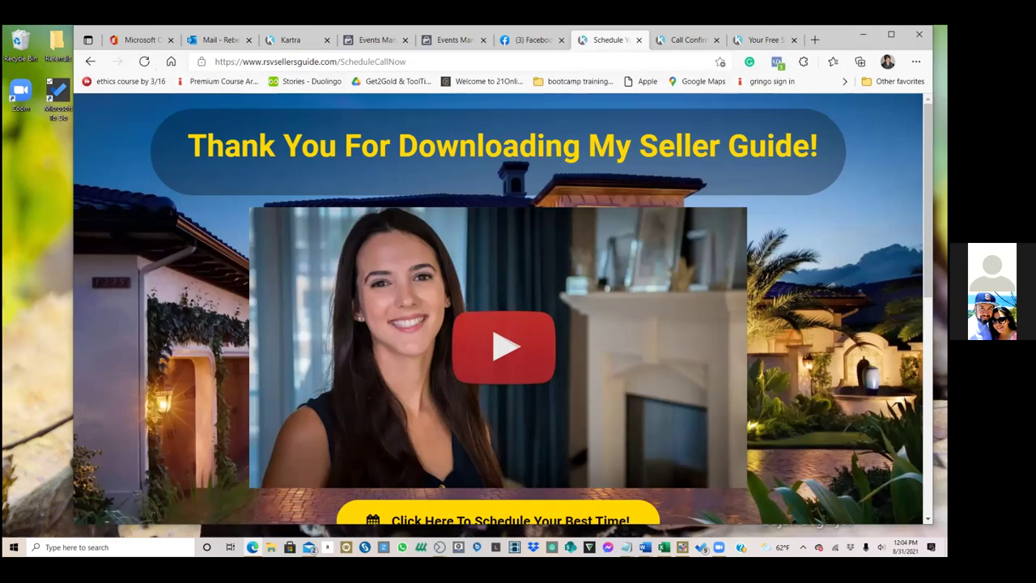
pyautogui.click(777, 62)
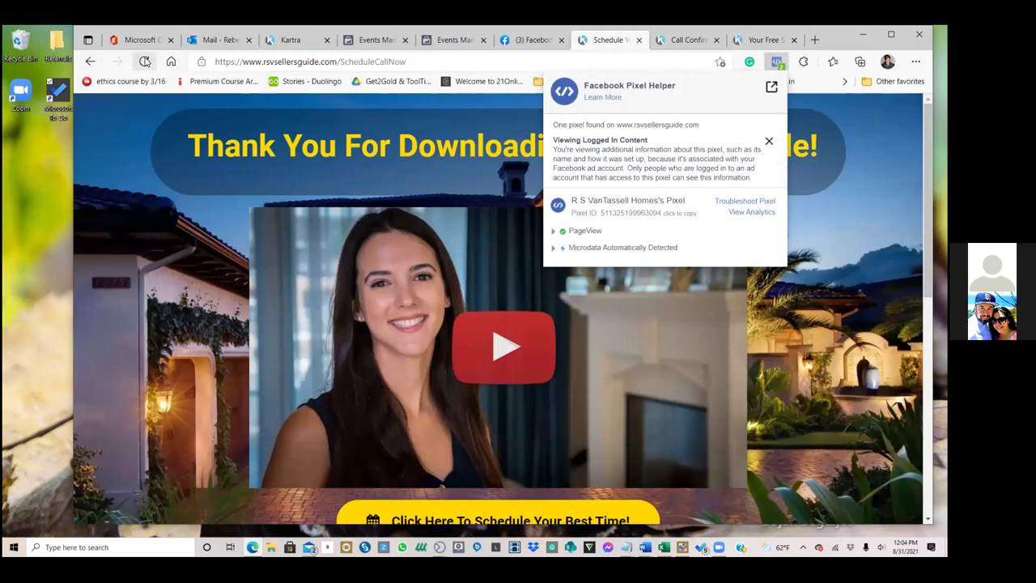
# Refresh the custom conversions list, reload the thank-you page once more, and check the status of the Seller Guide Leads conversion
pyautogui.click(453, 41)
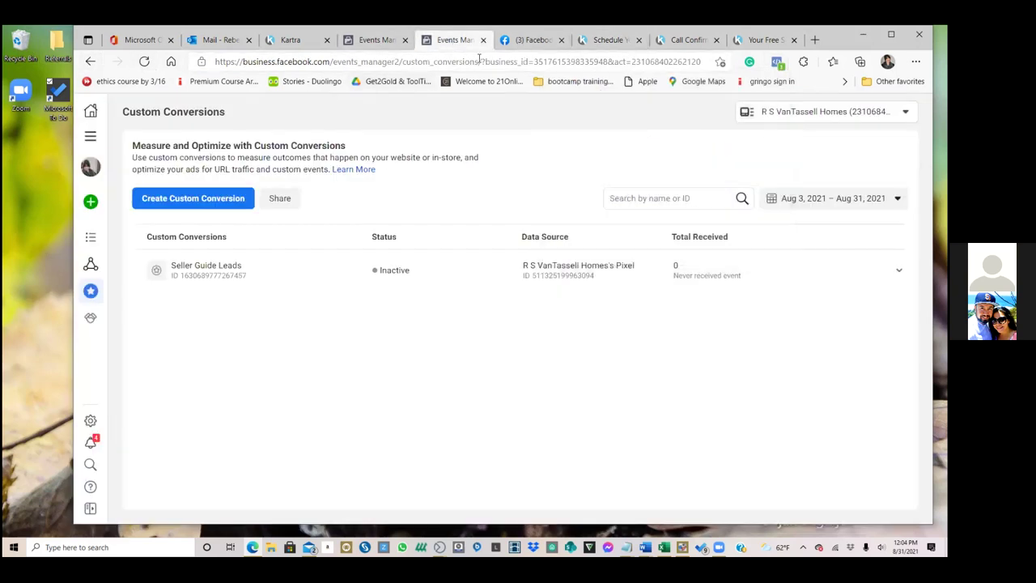
pyautogui.click(144, 62)
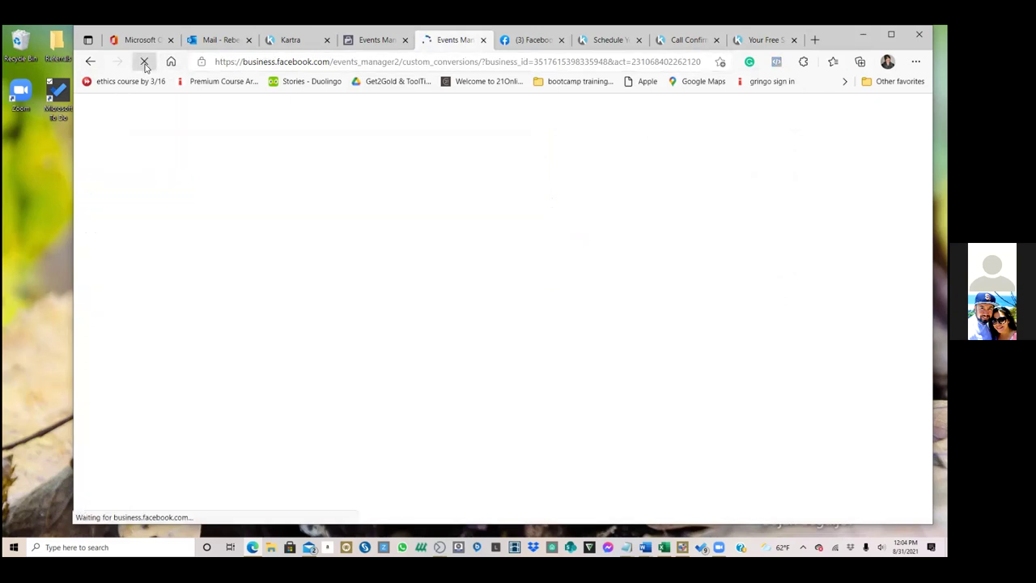
pyautogui.click(682, 40)
pyautogui.click(607, 39)
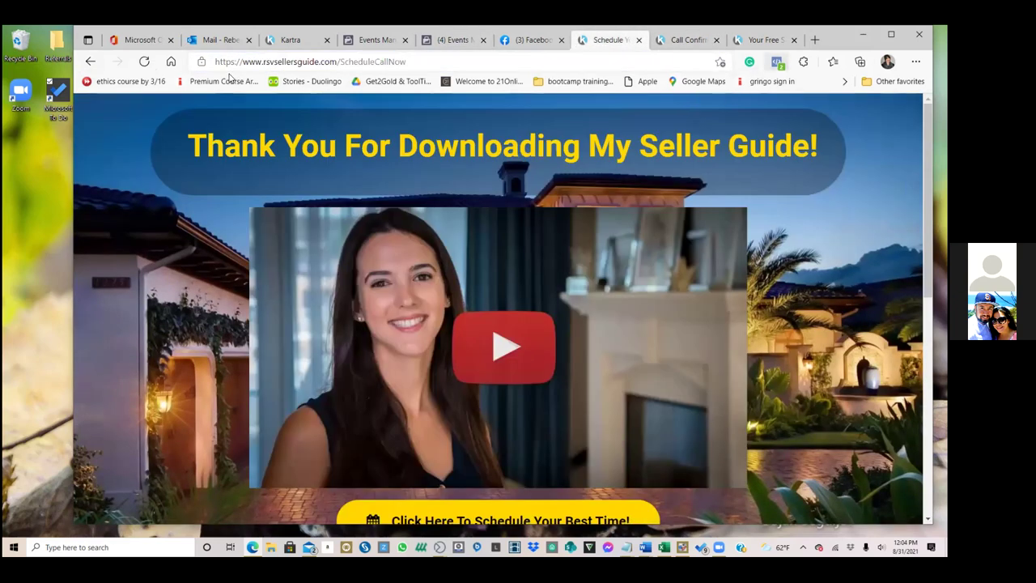
pyautogui.click(144, 63)
pyautogui.click(776, 64)
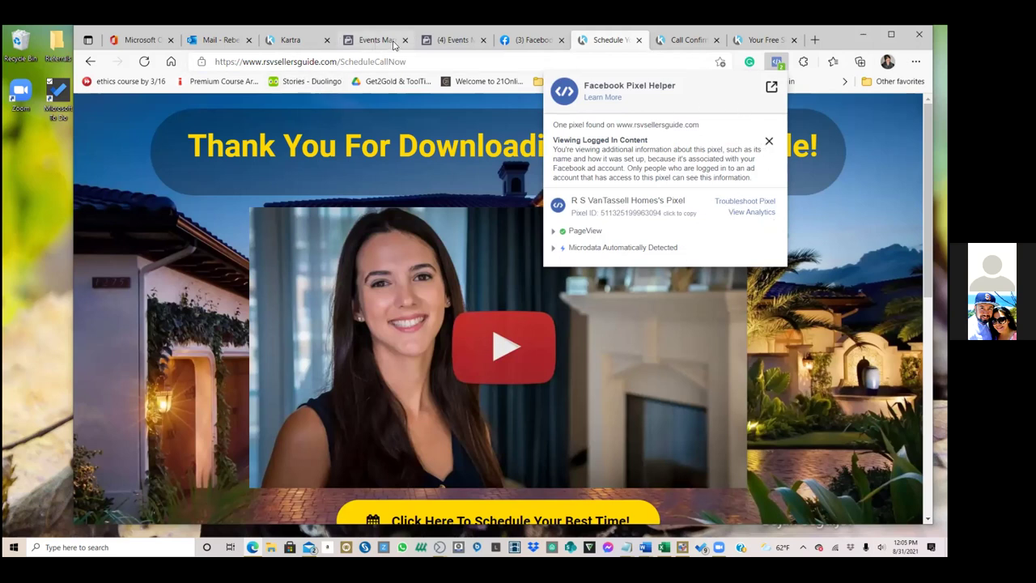
pyautogui.click(449, 40)
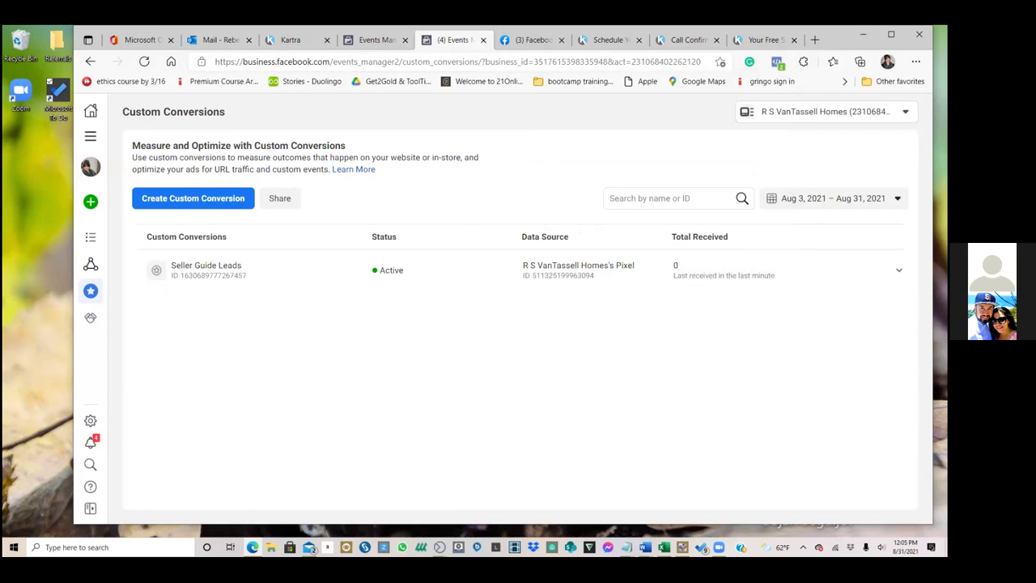
# Go to Ads Manager and create a new campaign with the Conversions objective
pyautogui.click(90, 136)
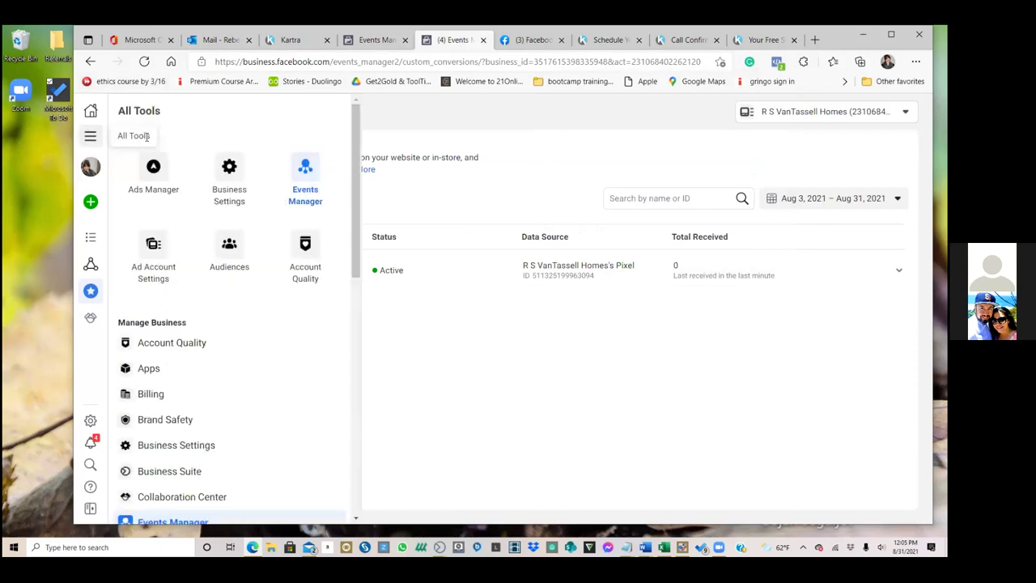
pyautogui.click(151, 168)
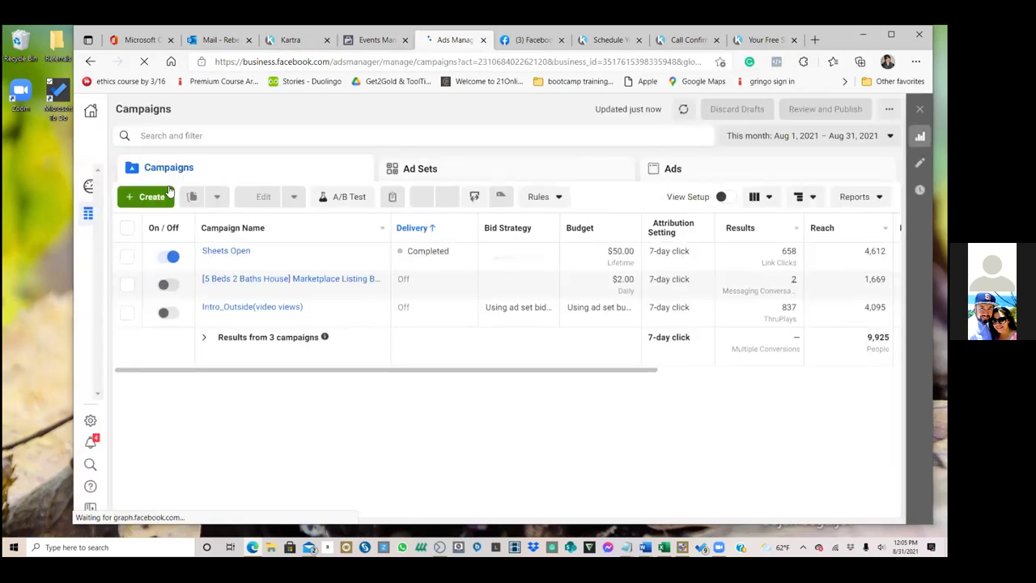
pyautogui.click(161, 199)
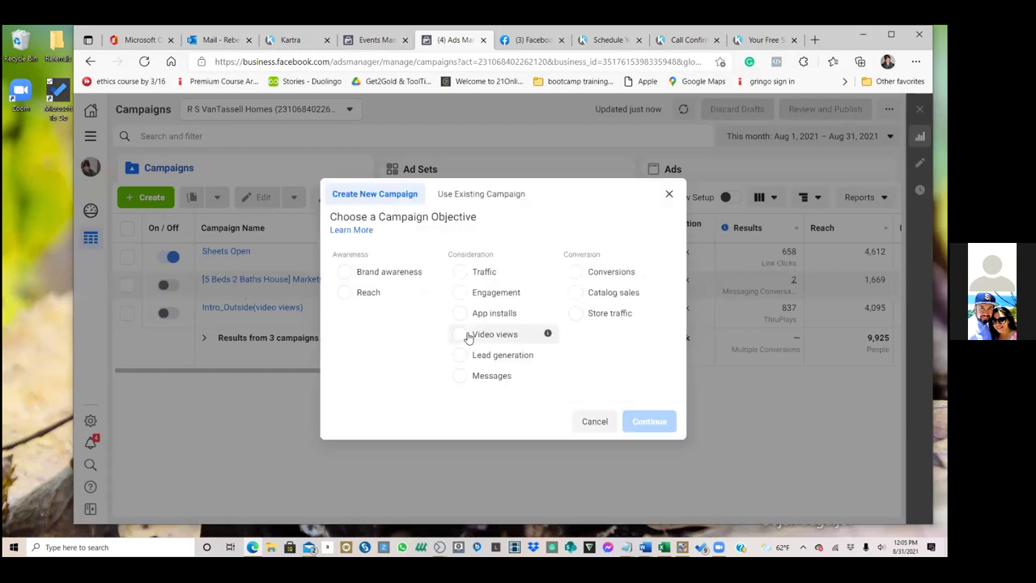
pyautogui.click(661, 271)
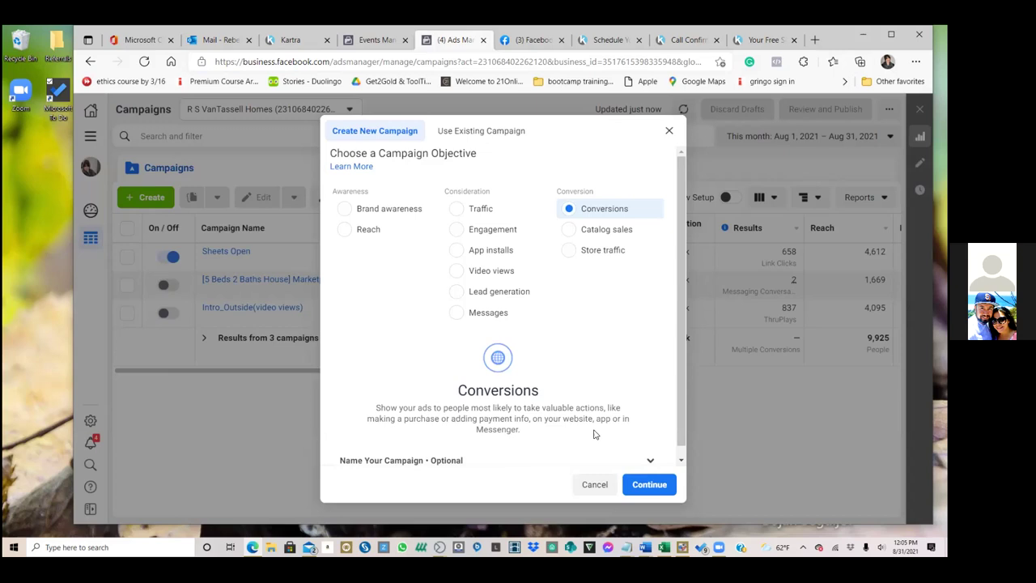
pyautogui.scroll(-1, 559, 397)
pyautogui.click(658, 486)
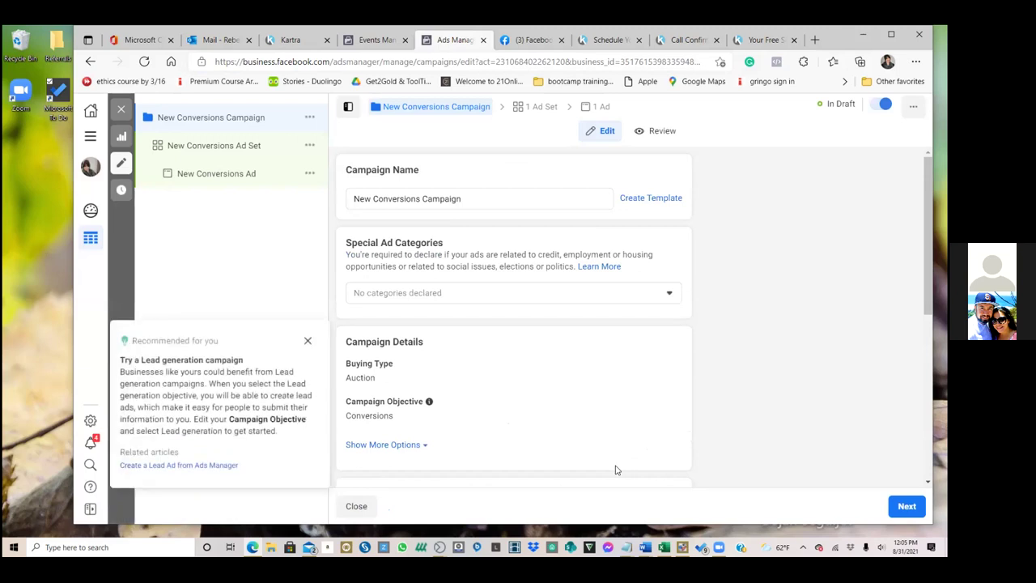
# Declare Housing as the campaign's special ad category, dismiss the lead generation recommendation and continue to the ad set
pyautogui.click(492, 296)
pyautogui.click(459, 414)
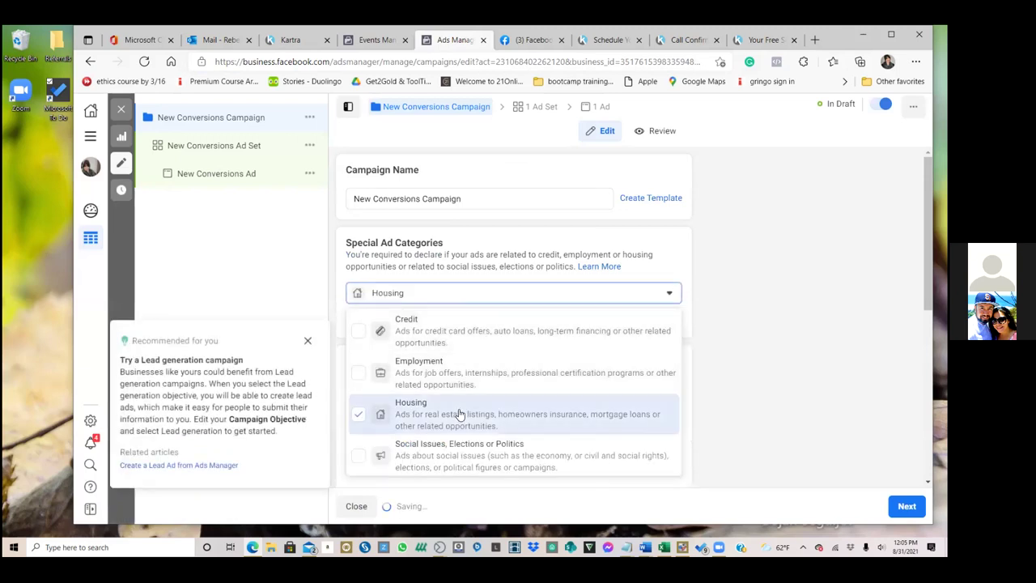
pyautogui.click(307, 340)
pyautogui.click(906, 506)
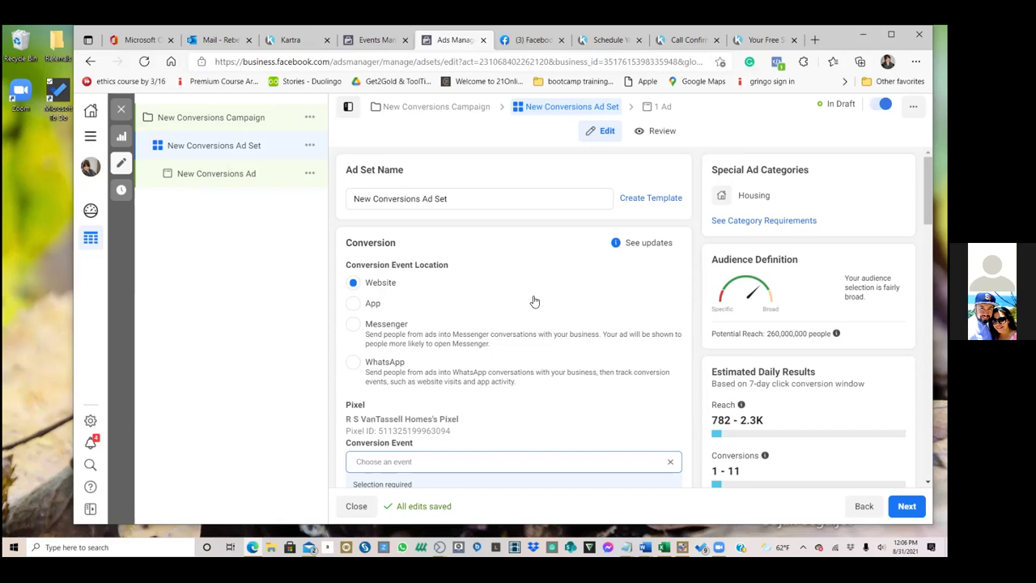
# Recheck the campaign level, then choose Seller Guide Leads as the ad set's conversion event with Website as the event location
pyautogui.click(171, 121)
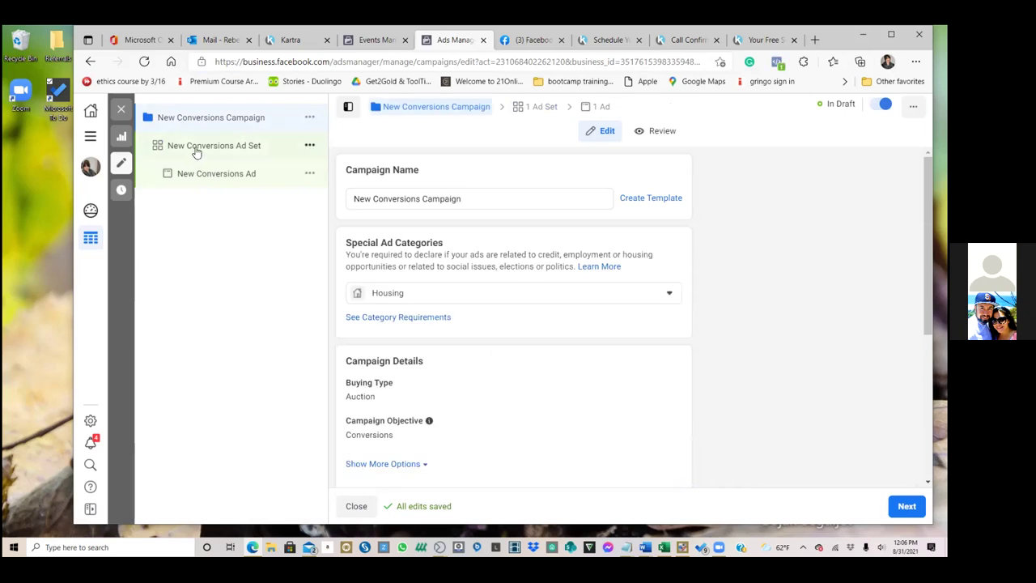
pyautogui.click(258, 143)
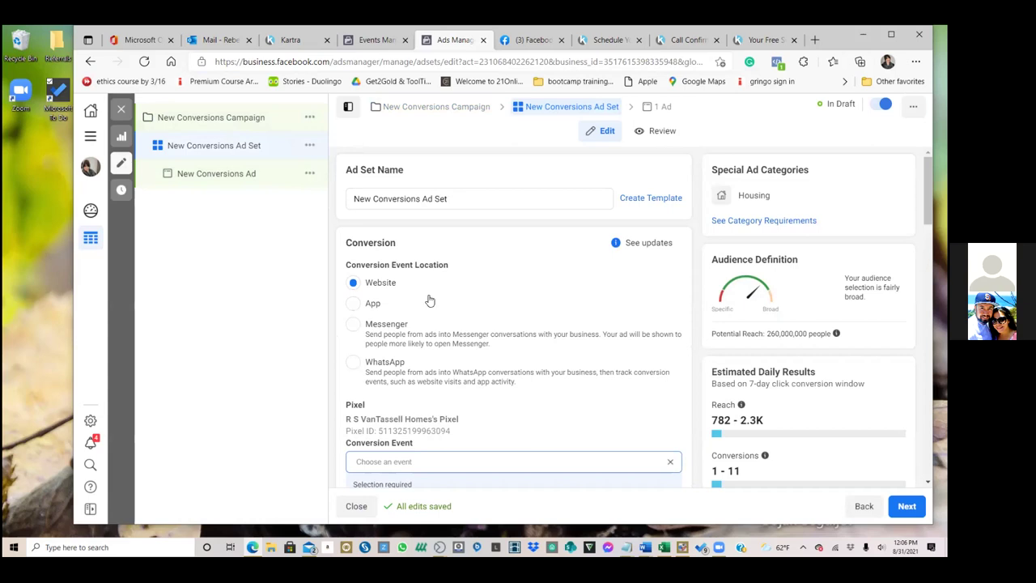
pyautogui.scroll(-1, 461, 307)
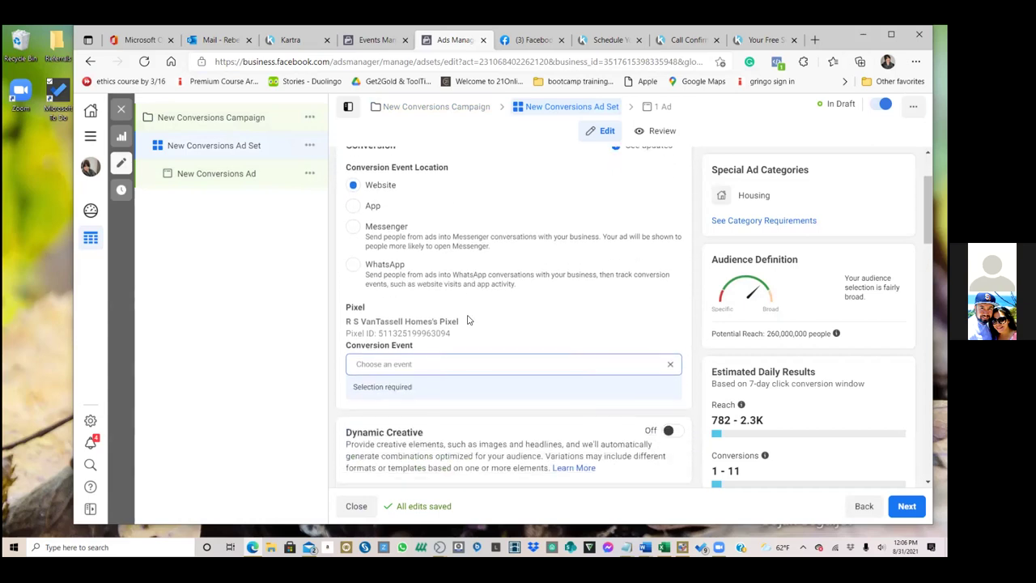
pyautogui.scroll(-1, 467, 320)
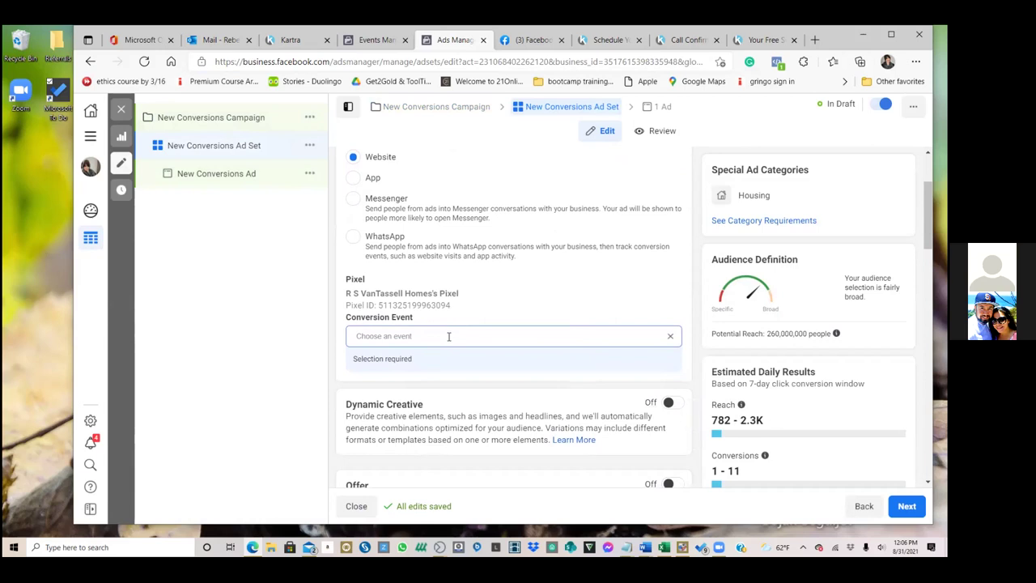
pyautogui.click(448, 336)
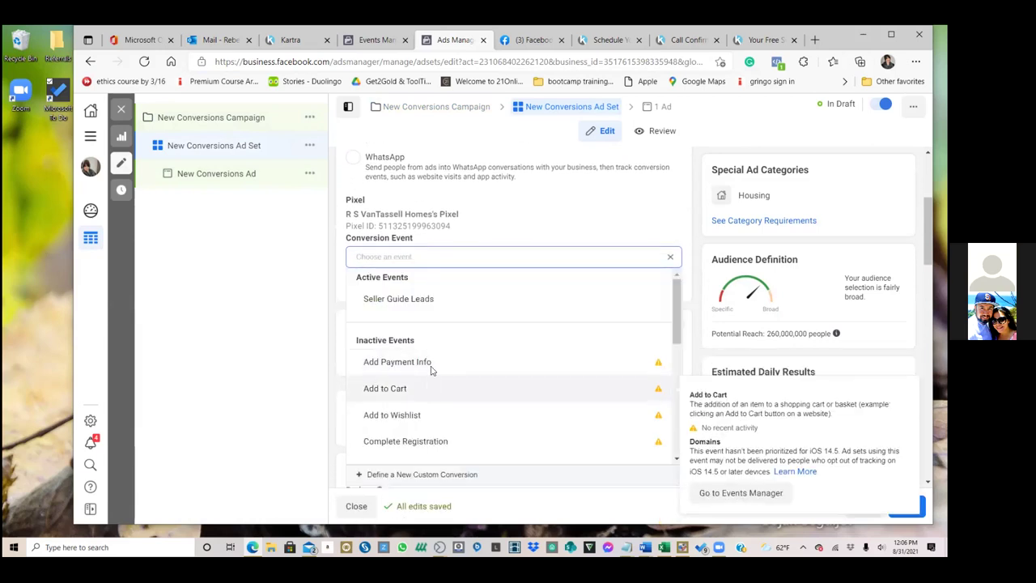
pyautogui.moveTo(431, 305)
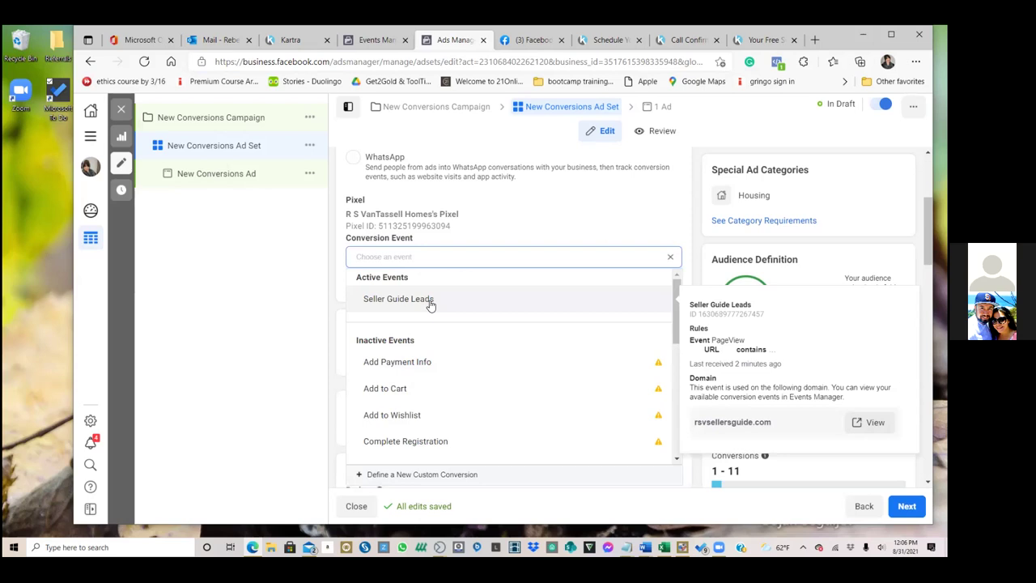
pyautogui.click(430, 304)
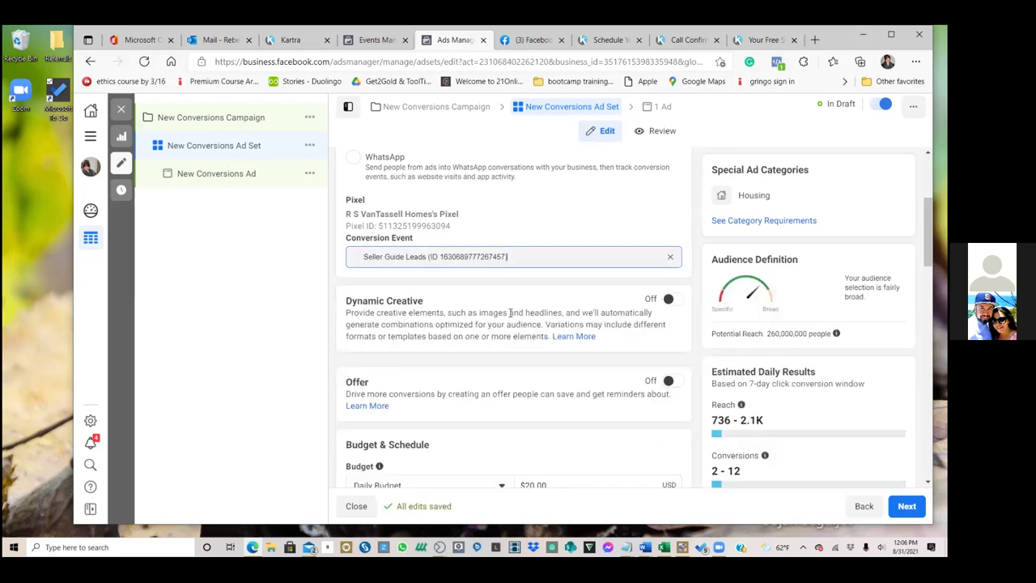
# Review the ad set's Budget & Schedule settings
pyautogui.scroll(-2, 509, 313)
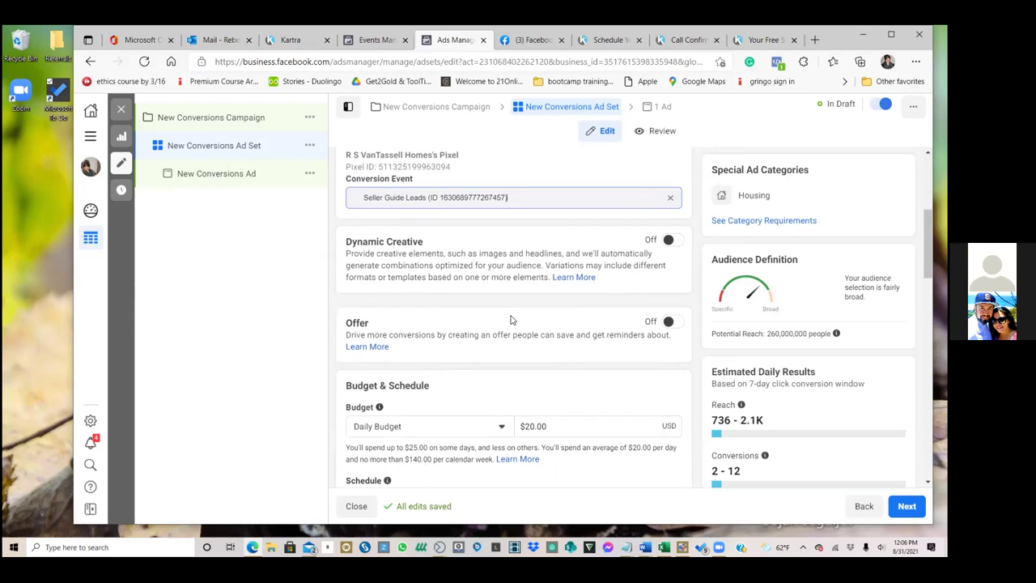
pyautogui.scroll(-3, 511, 323)
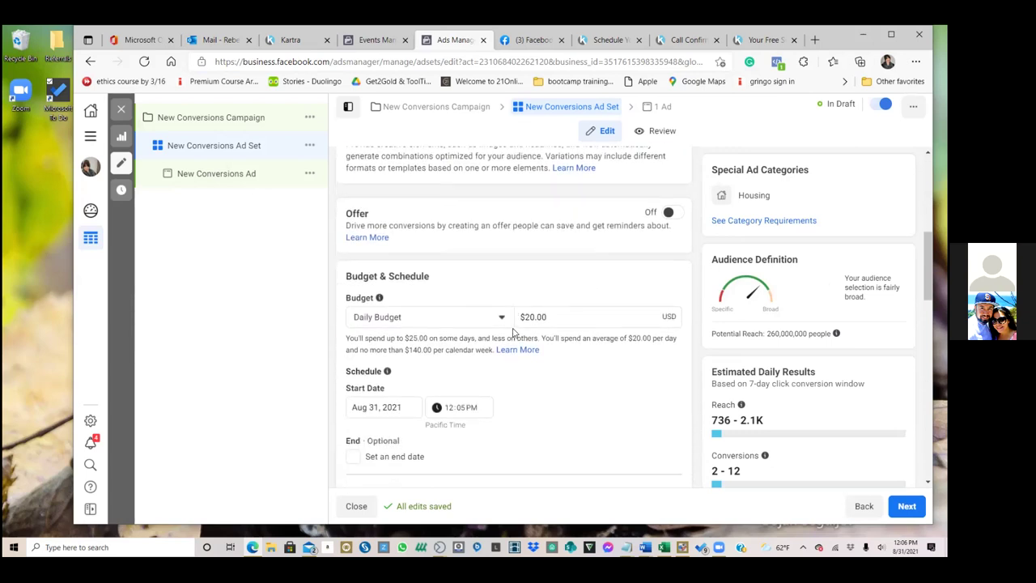
pyautogui.scroll(-1, 515, 344)
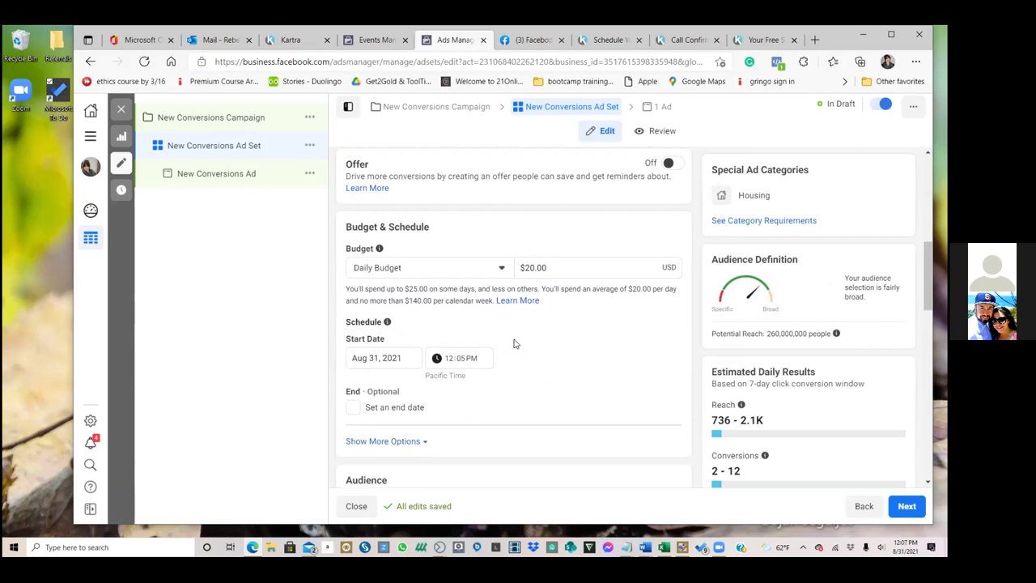
pyautogui.scroll(-2, 514, 343)
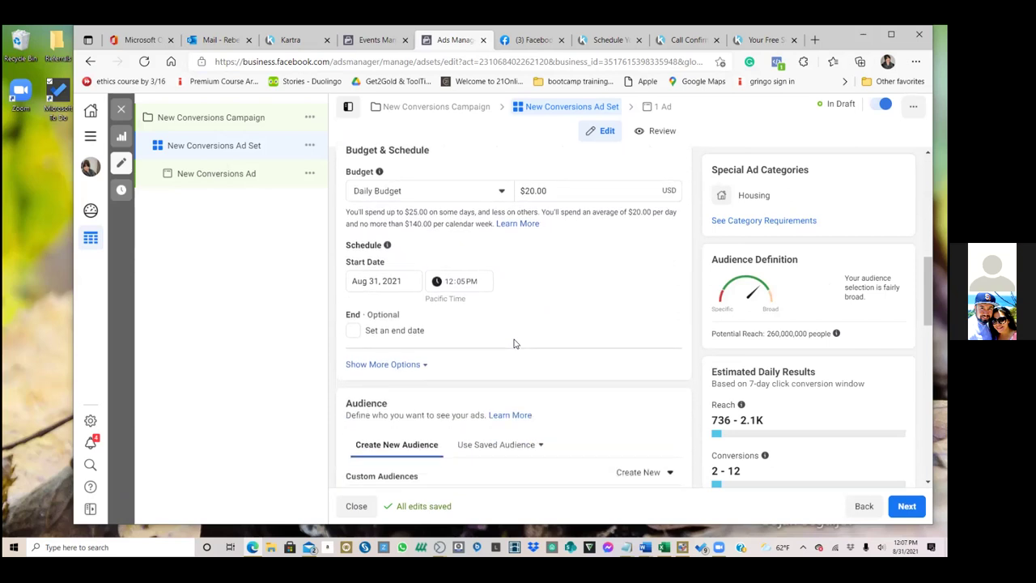
pyautogui.scroll(1, 515, 343)
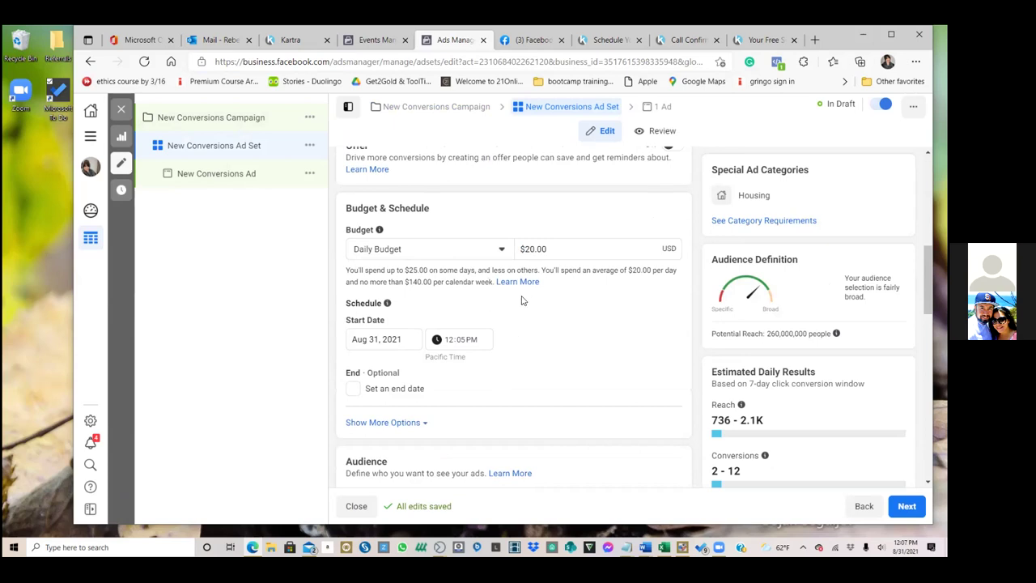
# Switch the draft ad set's budget type from daily to Lifetime Budget
pyautogui.click(501, 251)
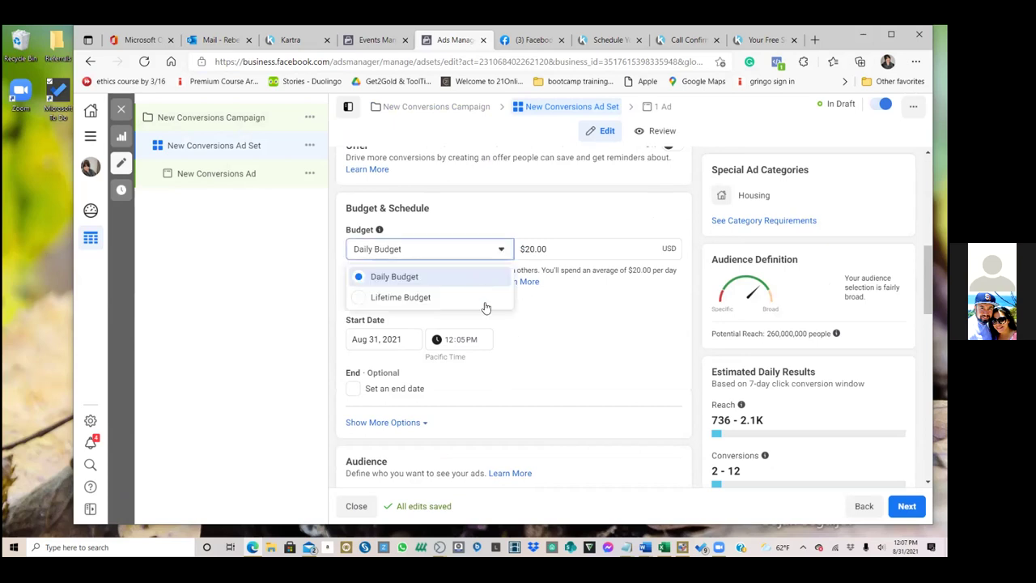
pyautogui.click(486, 298)
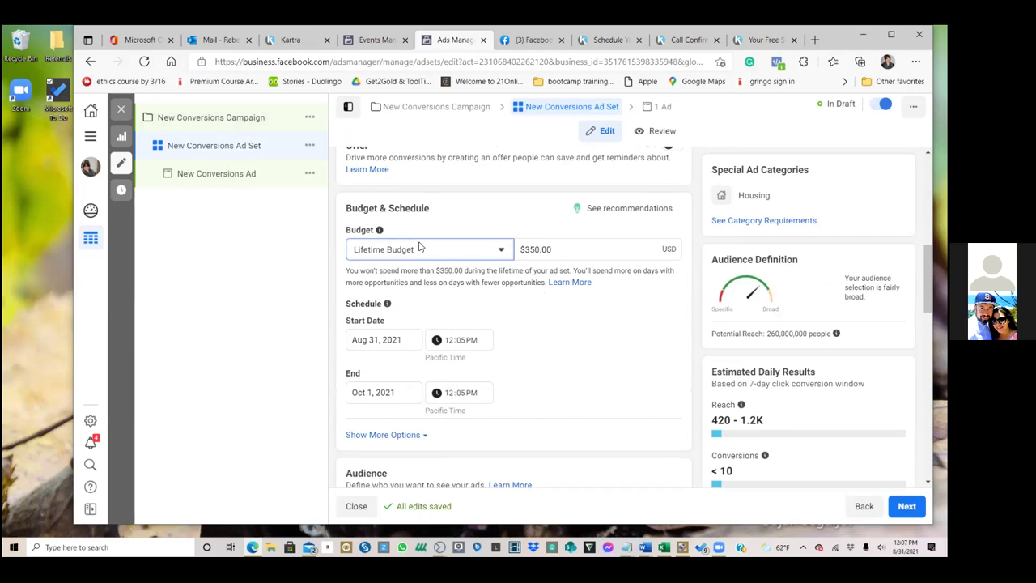
# Close the ad set editor without publishing and delete the draft New Conversions Campaign from the campaign list
pyautogui.click(121, 108)
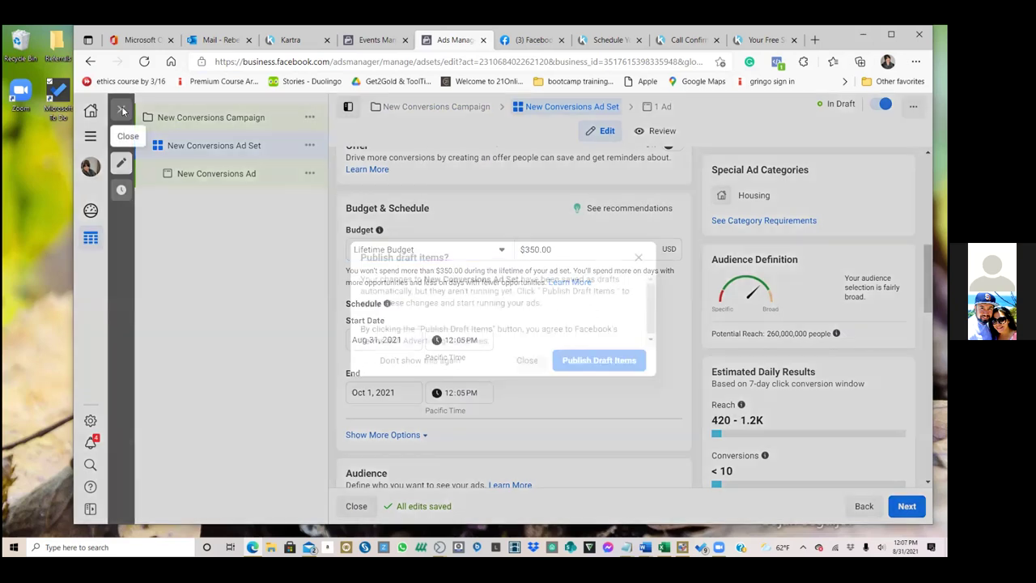
pyautogui.click(527, 360)
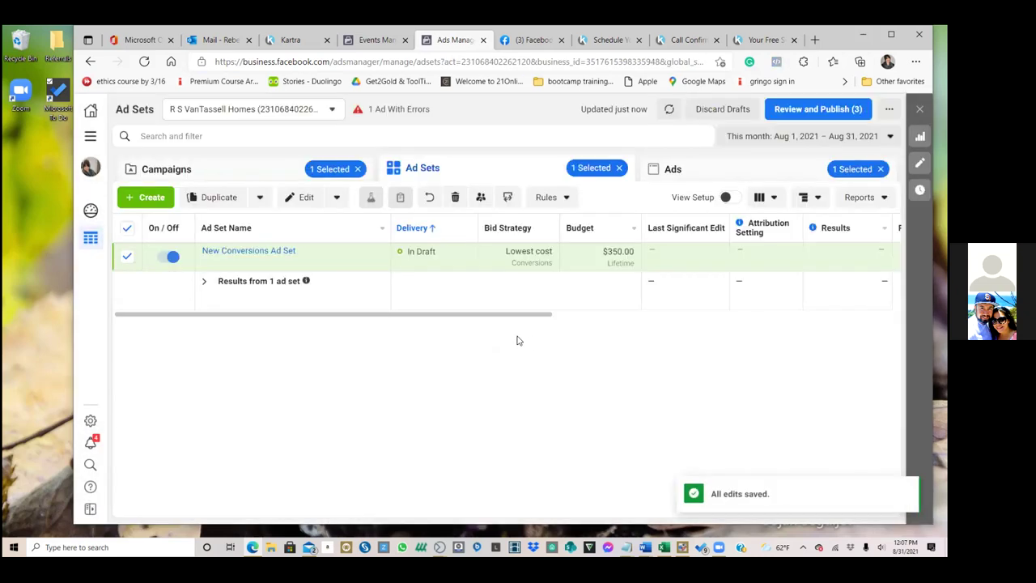
pyautogui.click(295, 179)
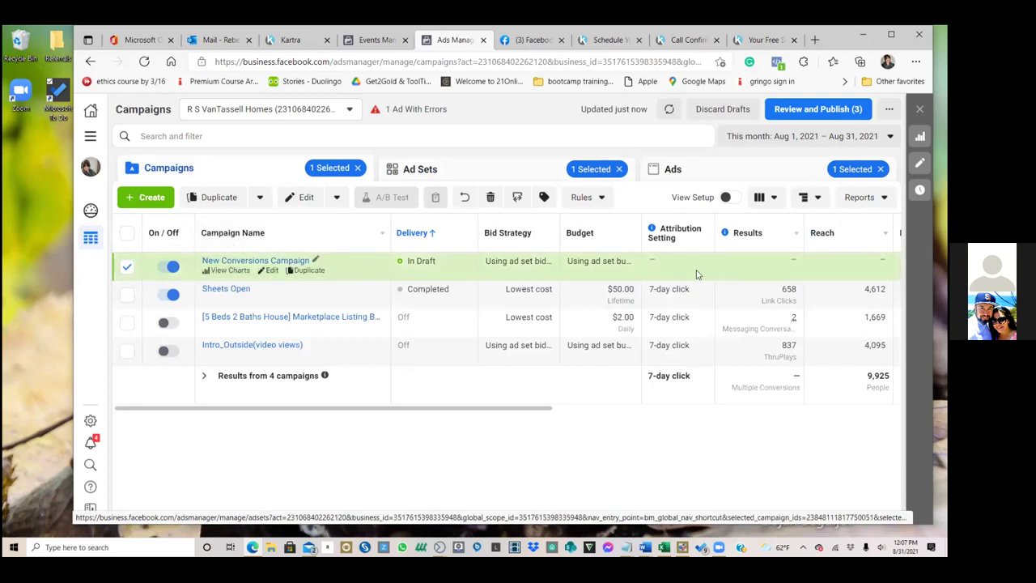
pyautogui.click(489, 202)
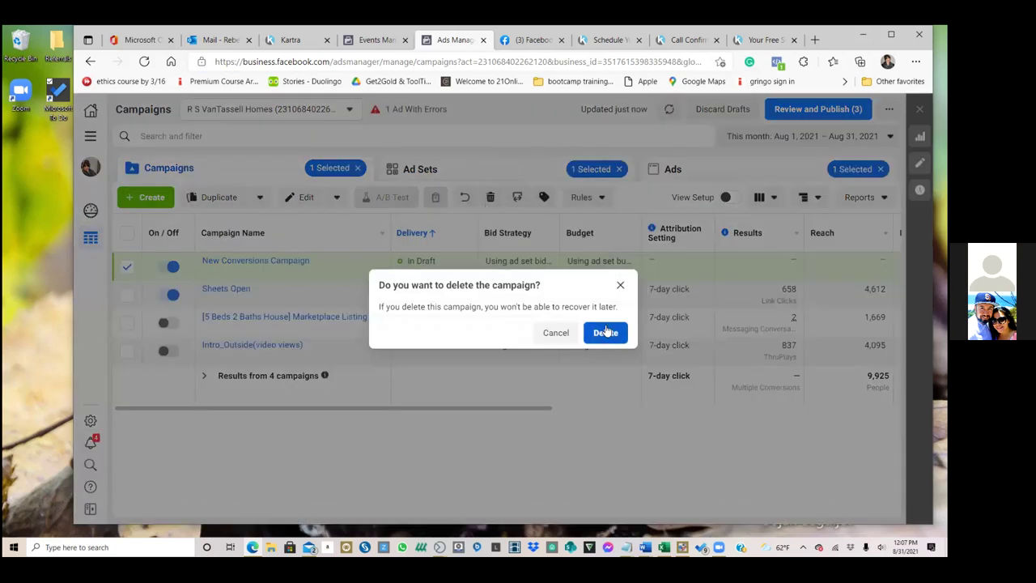
pyautogui.click(606, 332)
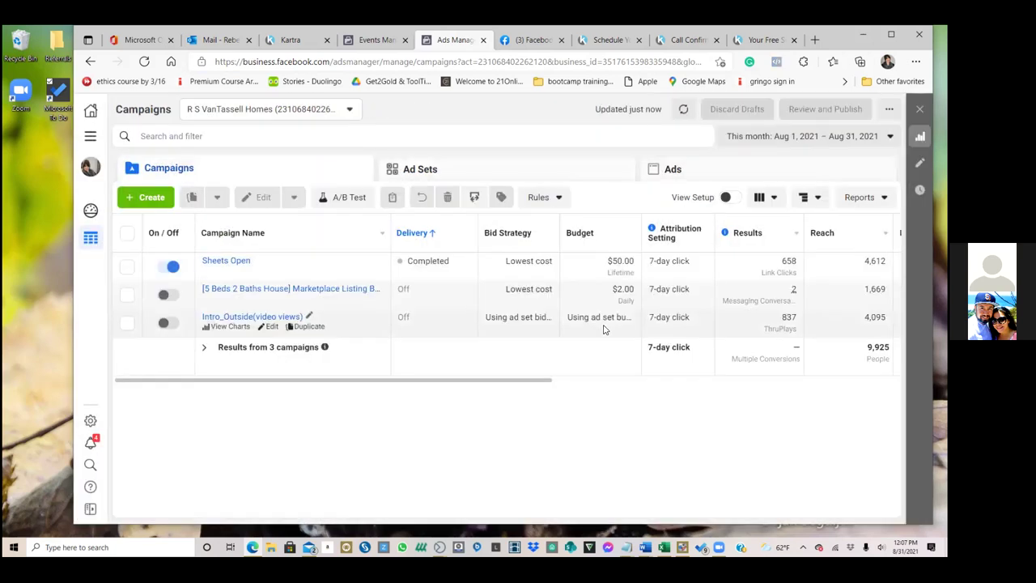
# Turn off the Sheets Open campaign and its Lakewood 8/29 ad set, check its ad, and return to the campaign list
pyautogui.click(167, 267)
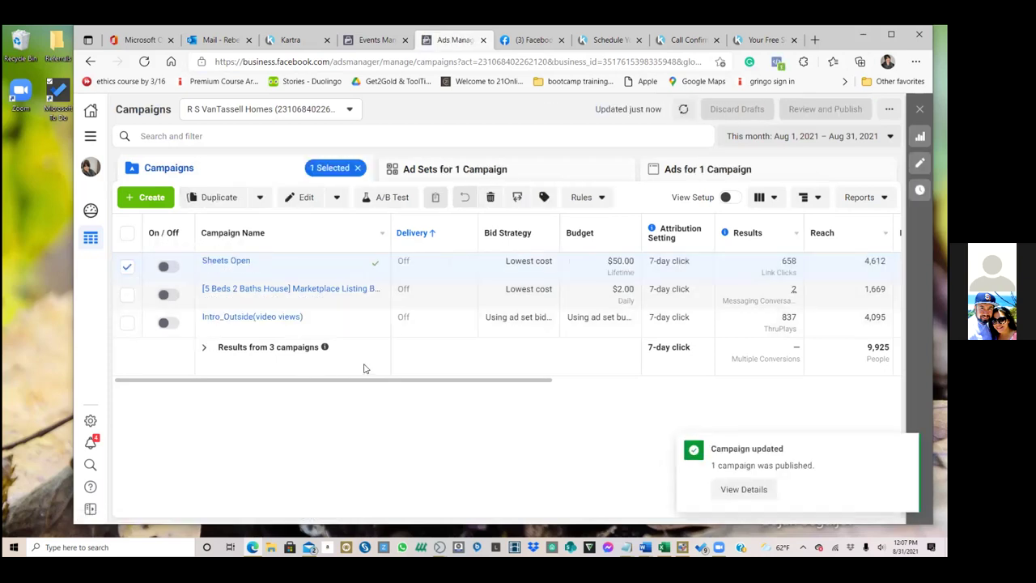
pyautogui.click(460, 168)
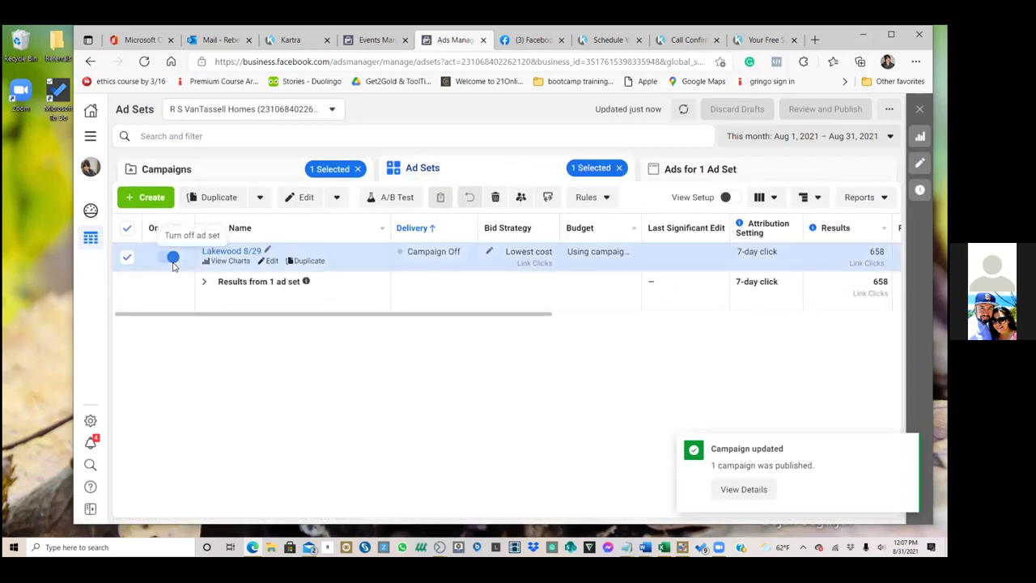
pyautogui.click(172, 258)
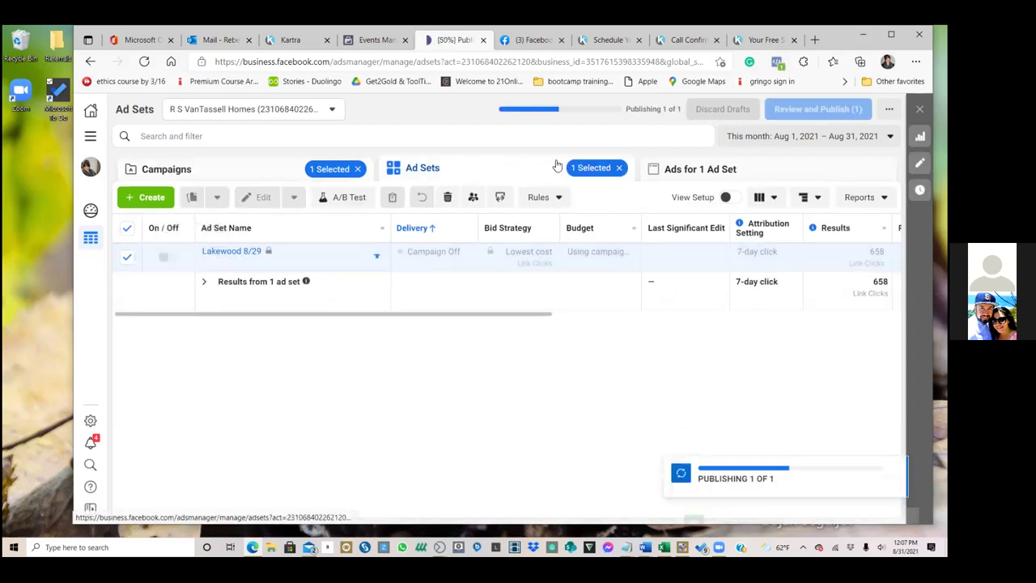
pyautogui.click(694, 170)
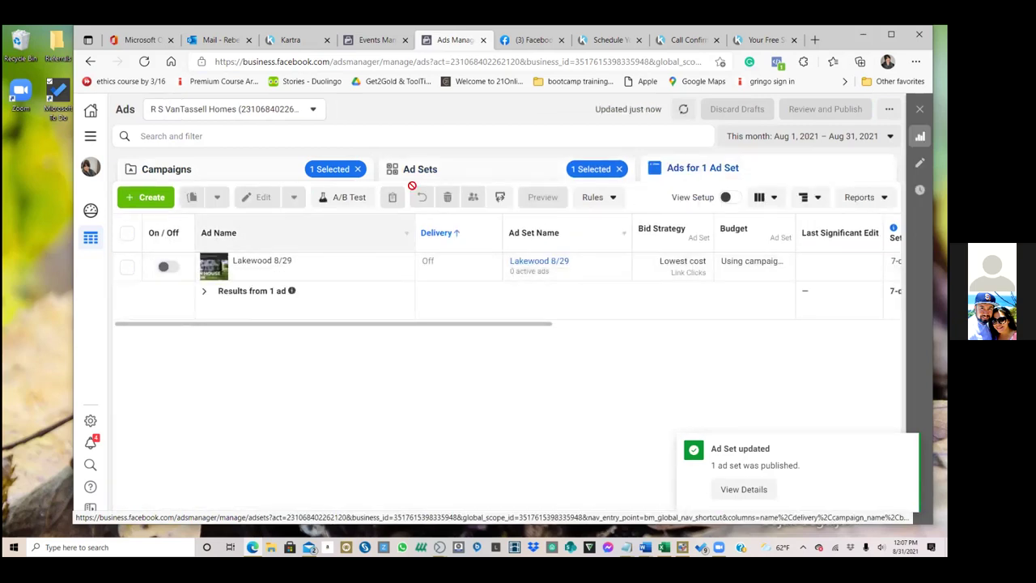
pyautogui.click(446, 174)
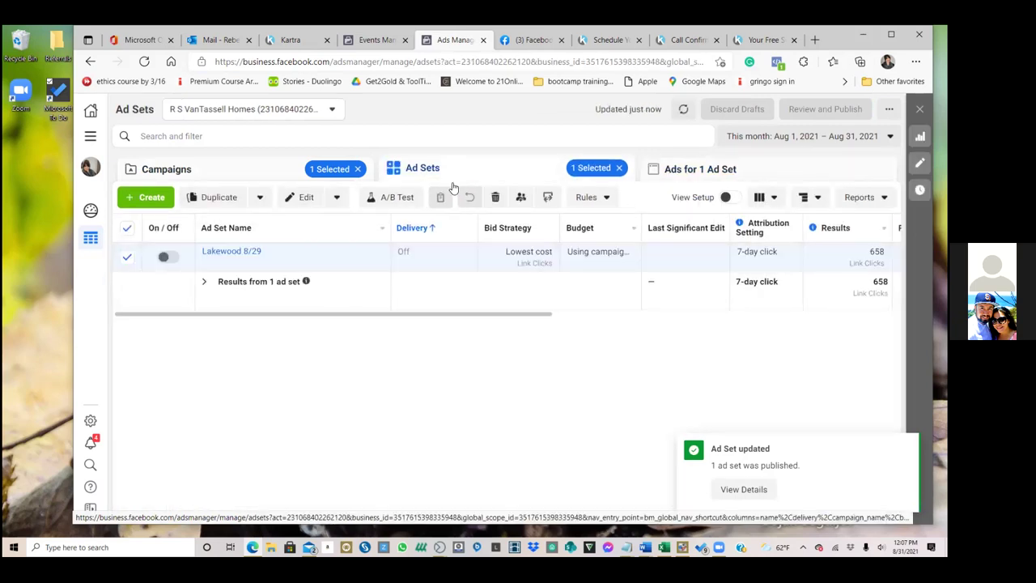
pyautogui.click(245, 171)
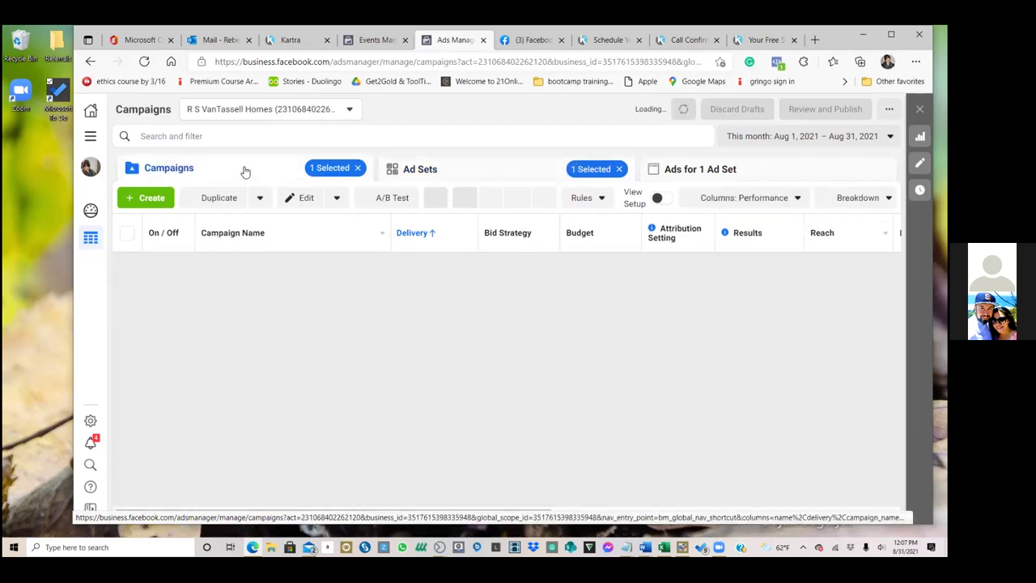